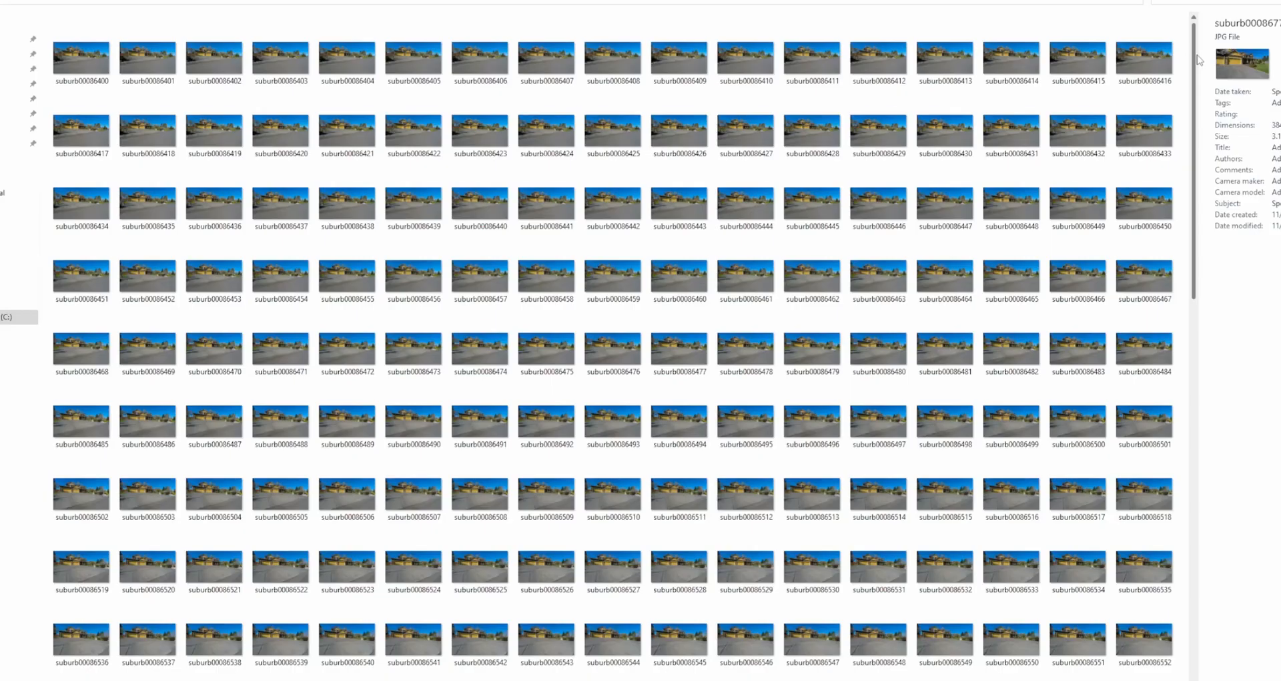
Look through the suburb JPG frame sequence in the image folder
{"action": "scroll", "coordinate": [1081, 47], "scroll_direction": "down", "scroll_amount": 5}
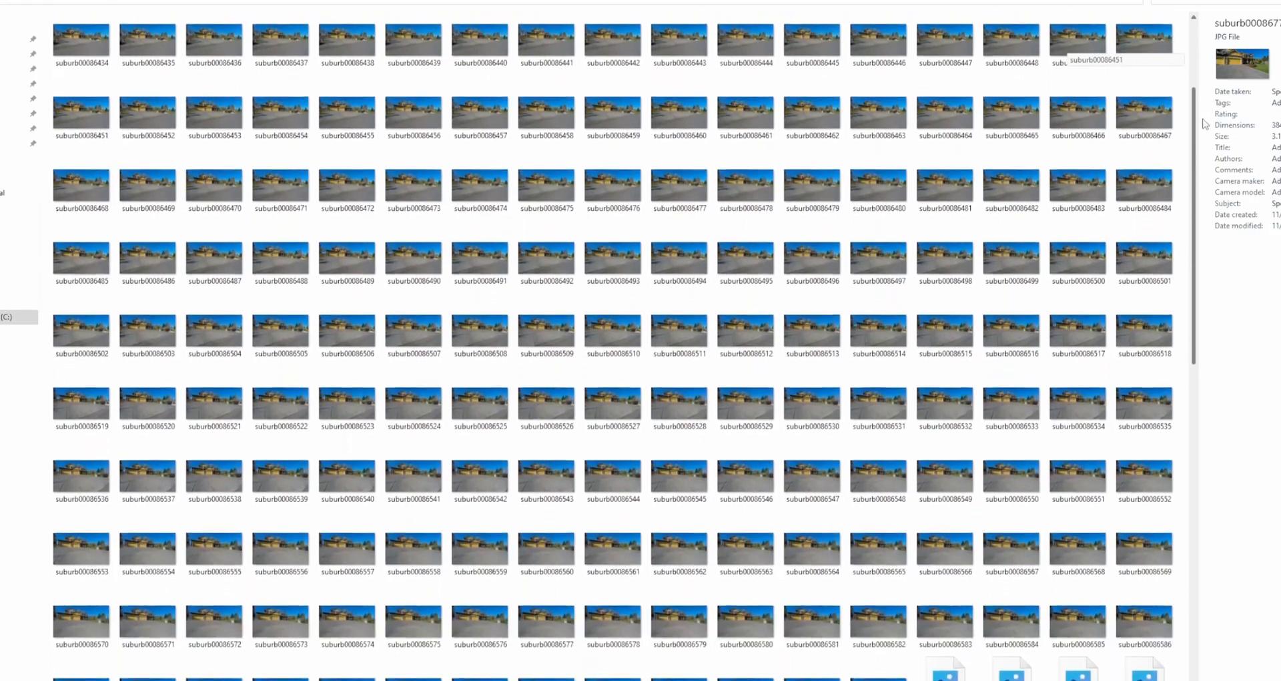
{"action": "left_click_drag", "start_coordinate": [1204, 123], "coordinate": [1224, 414]}
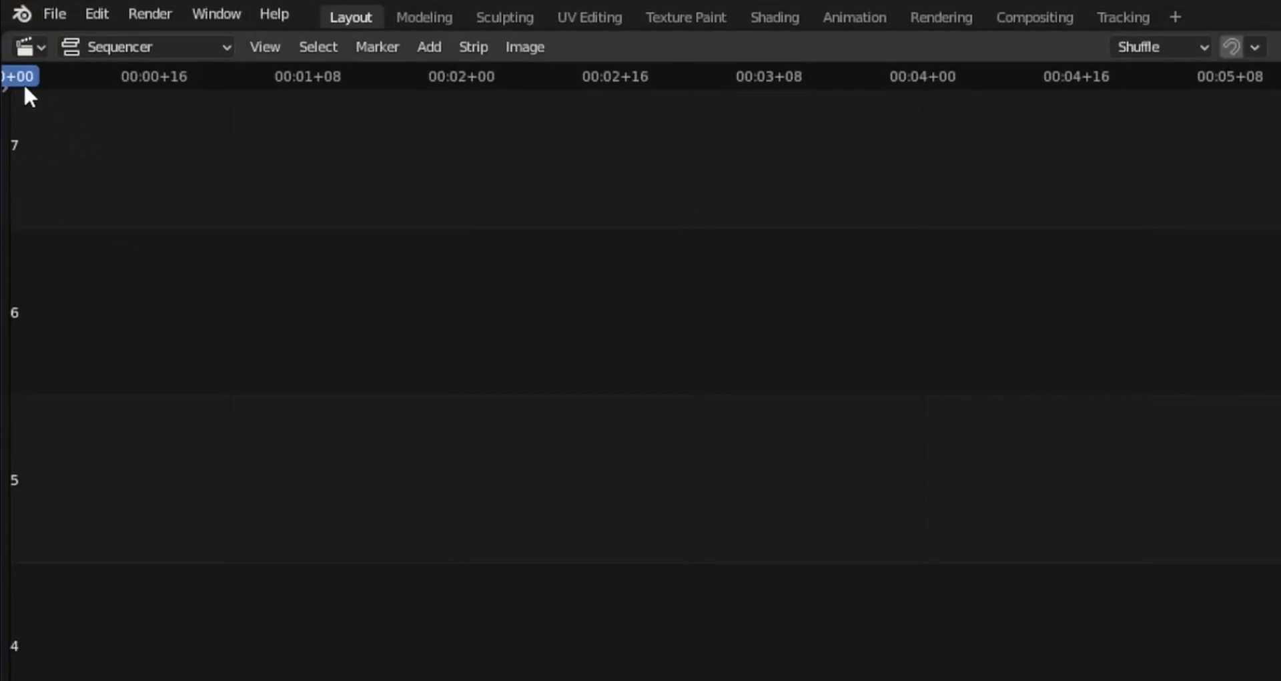
Switch the editor to the Video Sequencer and add the dolly-approach-shot-of-an-american-suburban-home 4K mp4 clip to it
{"action": "left_click", "coordinate": [30, 47]}
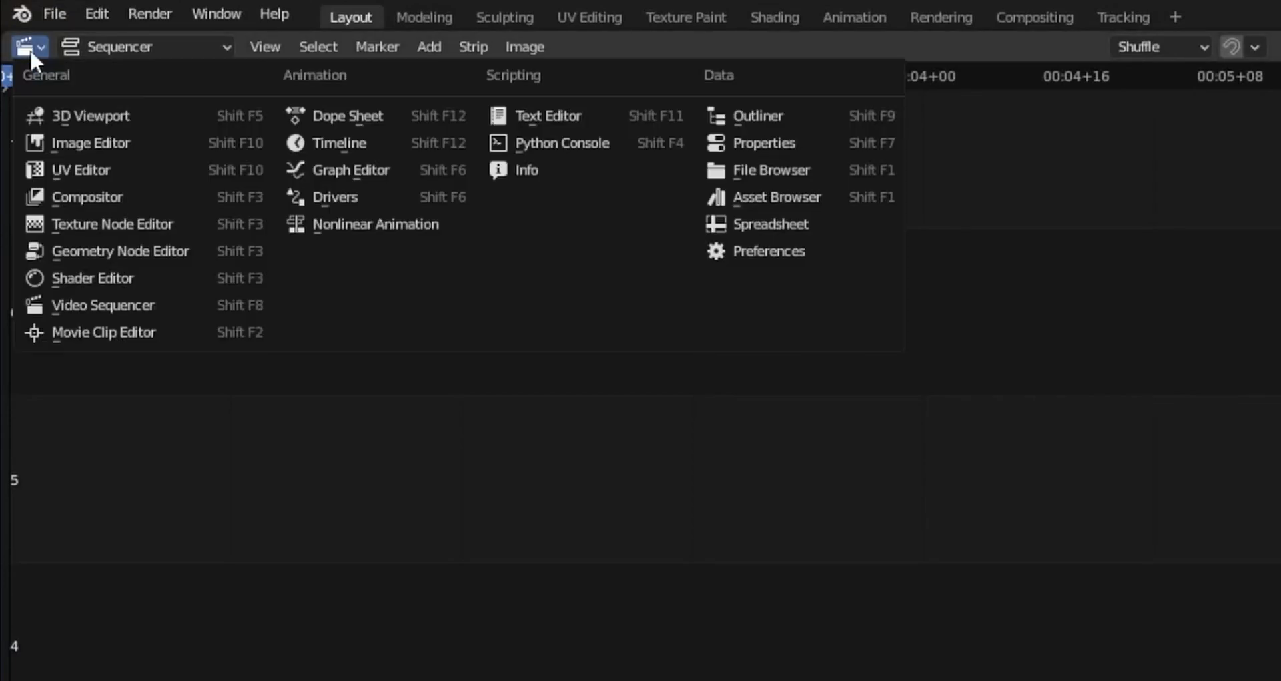
{"action": "left_click", "coordinate": [140, 305]}
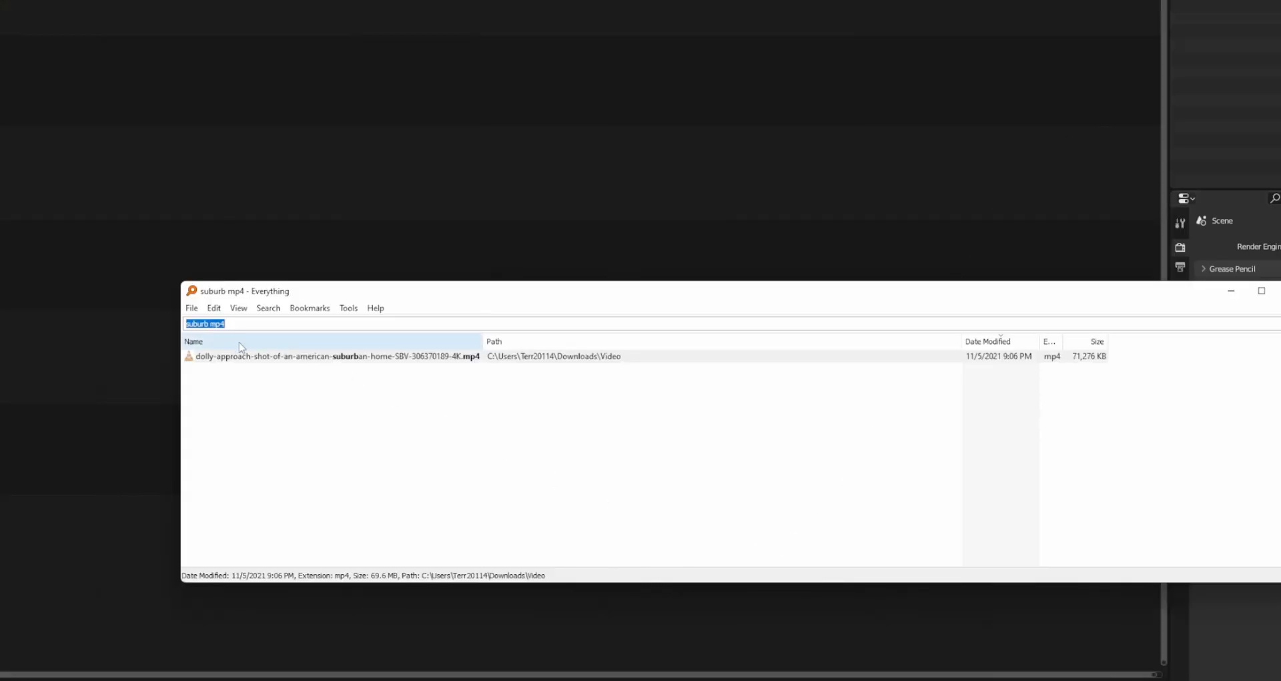
{"action": "left_click_drag", "start_coordinate": [227, 355], "coordinate": [46, 338]}
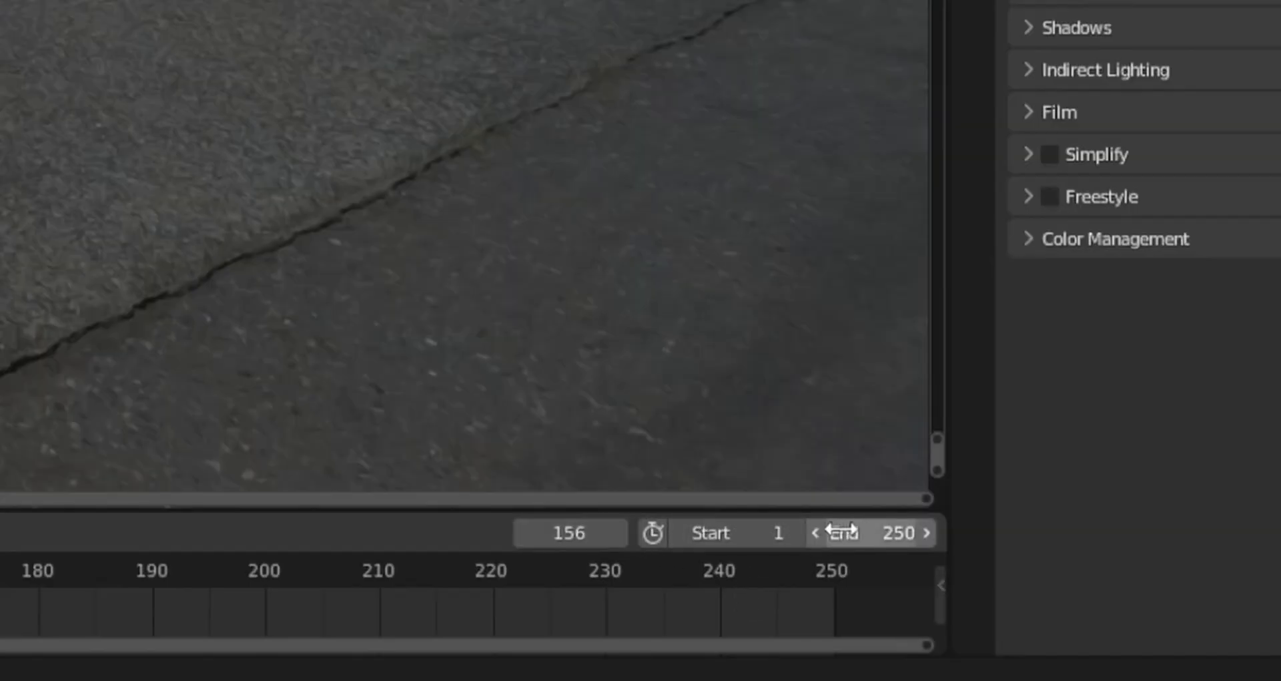
Set the scene's end frame to 367
{"action": "double_click", "coordinate": [867, 532]}
{"action": "type", "text": "316"}
{"action": "key", "text": "Return"}
{"action": "type", "text": "U"}
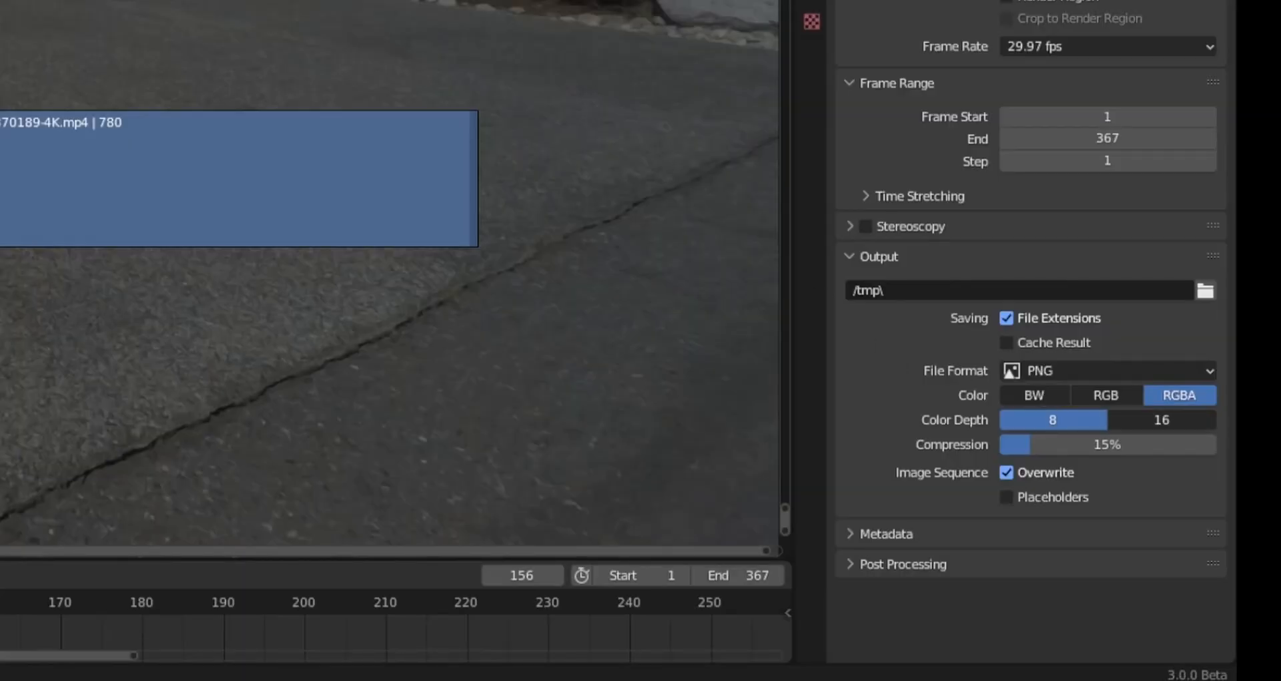
Set the output to RGB PNG images named Suburb_ in the desktop SUBURBS folder and expand the post-processing settings
{"action": "left_click", "coordinate": [1170, 368]}
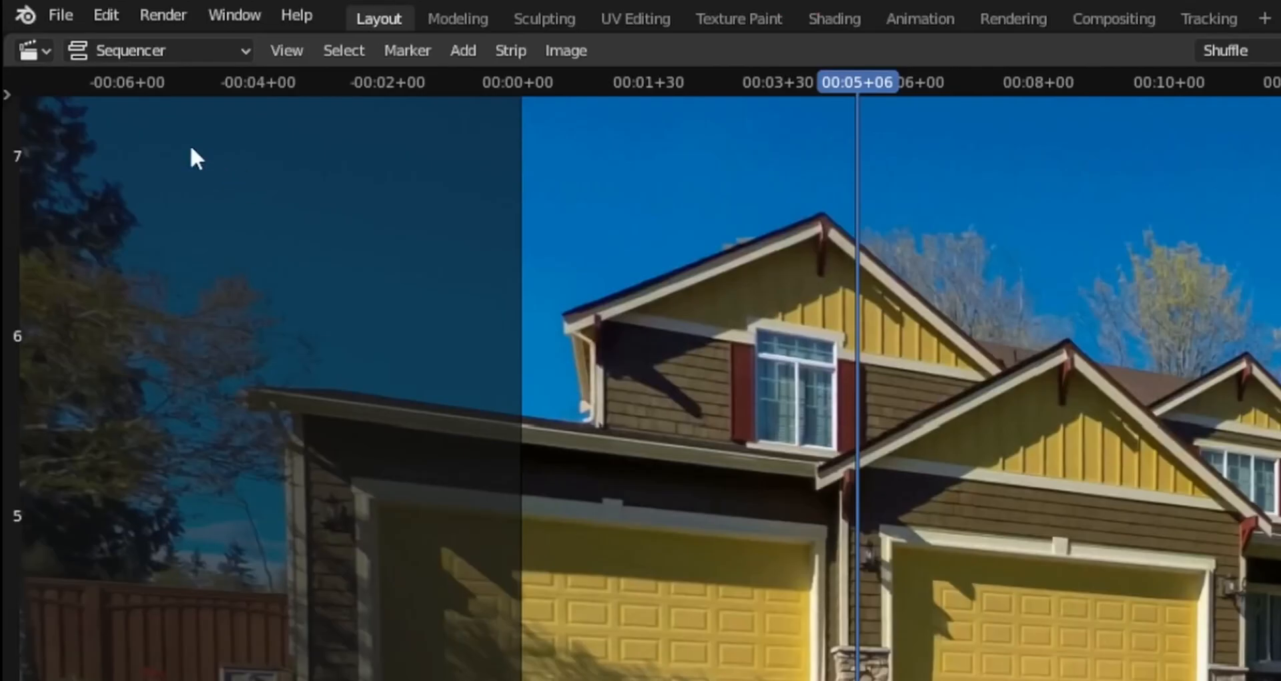
{"action": "left_click", "coordinate": [162, 14]}
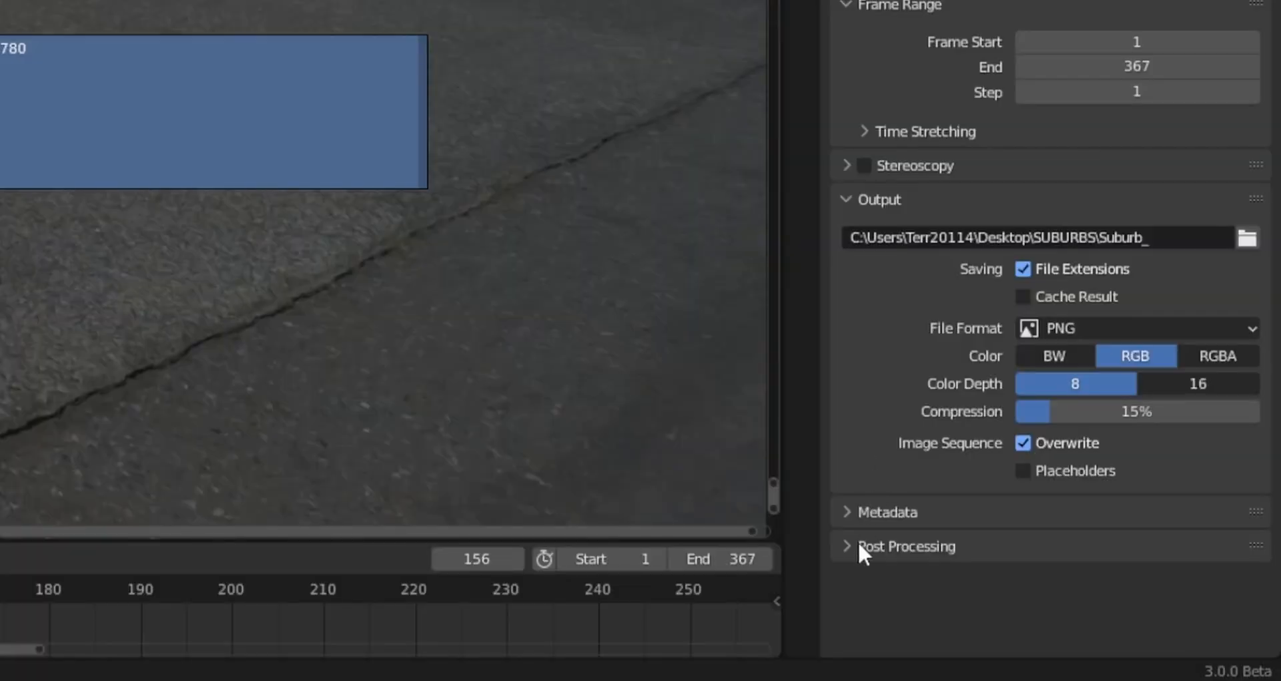
{"action": "left_click", "coordinate": [842, 543]}
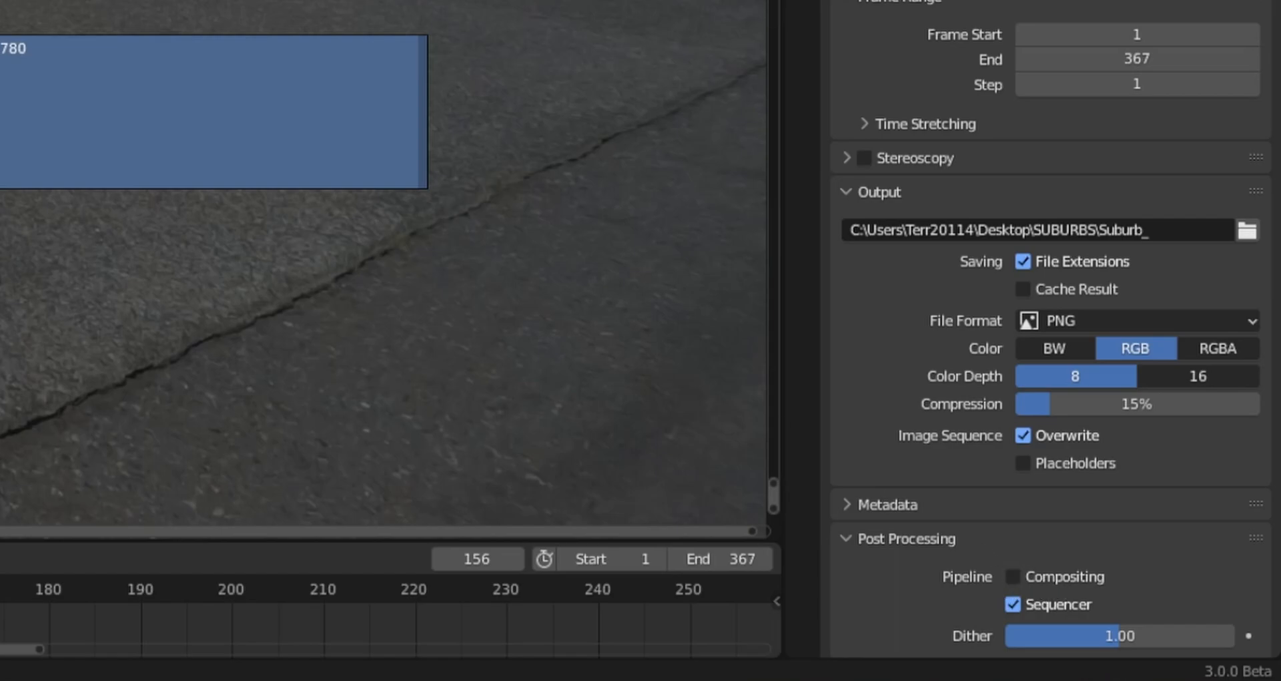
View the tracked scene through the camera and play the footage to examine how the tracking points follow it
{"action": "key", "text": "shift+Left"}
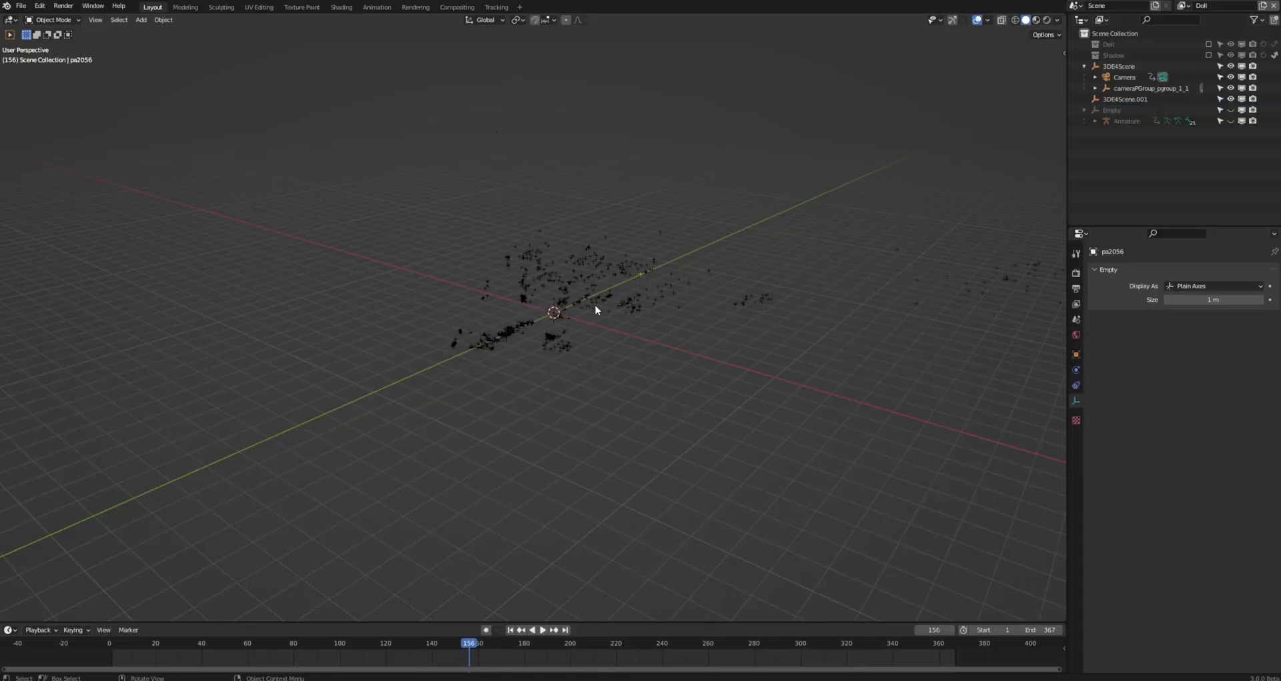
{"action": "middle_click_drag", "start_coordinate": [595, 306], "coordinate": [592, 421]}
{"action": "scroll", "coordinate": [595, 400], "scroll_direction": "up", "scroll_amount": 2}
{"action": "key", "text": "KP_0"}
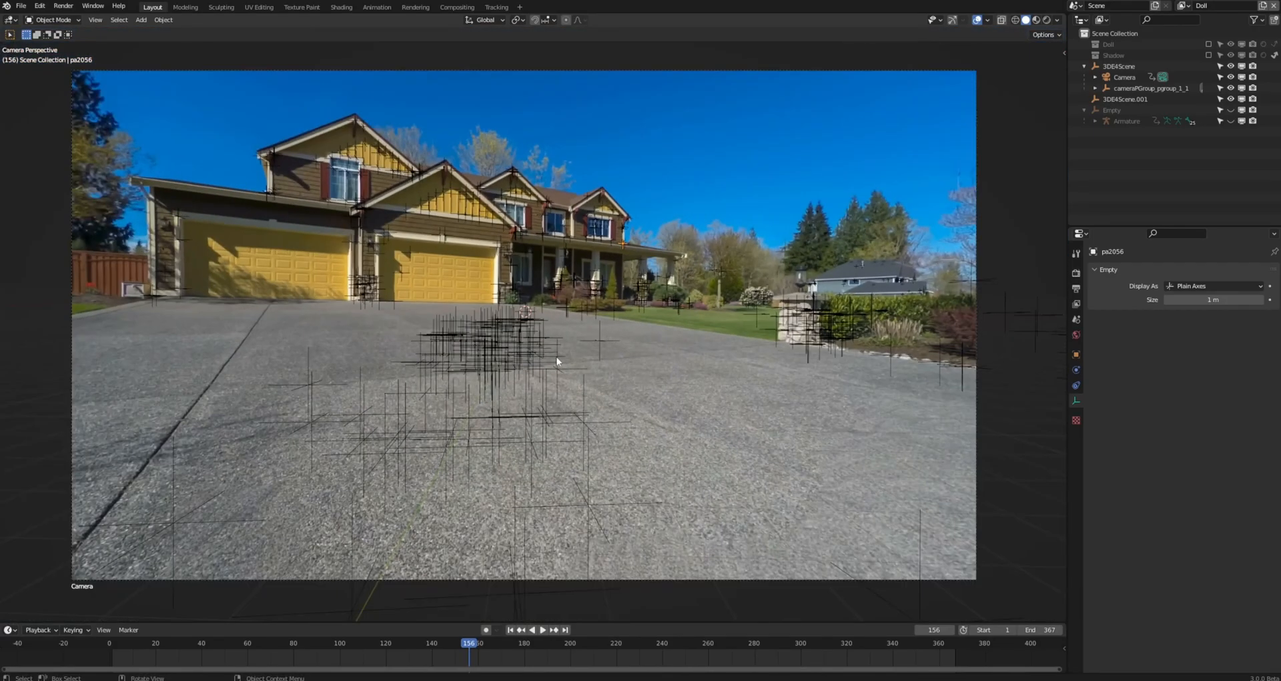
{"action": "left_click_drag", "start_coordinate": [147, 649], "coordinate": [952, 610]}
{"action": "key", "text": "space"}
Add a monkey mesh to the tracked scene and scale it up
{"action": "key", "text": "shift+a"}
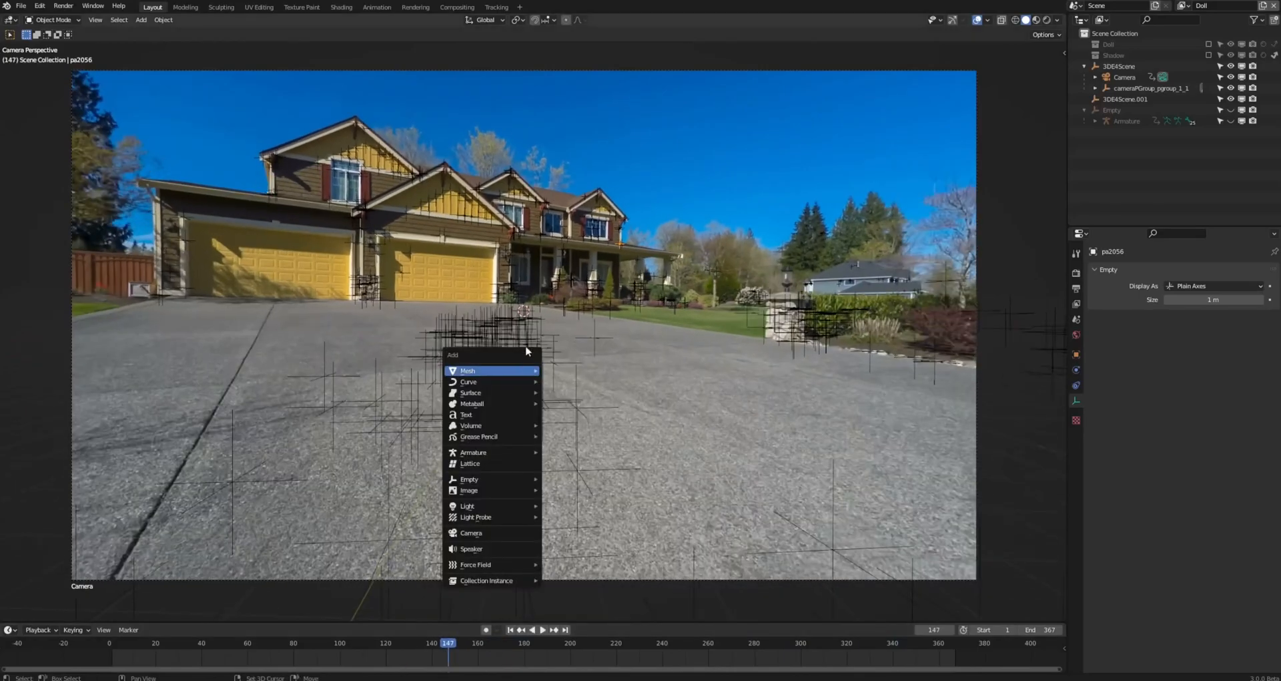
{"action": "key", "text": "Escape"}
{"action": "key", "text": "shift+a"}
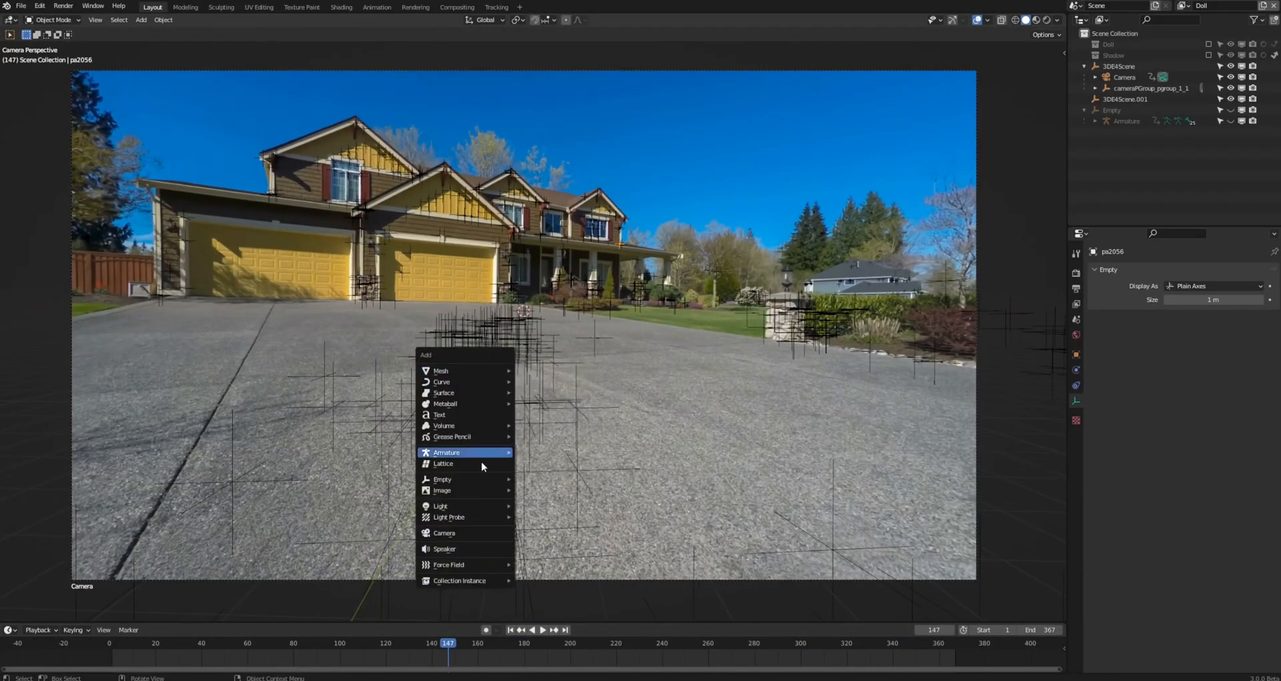
{"action": "mouse_move", "coordinate": [470, 374]}
{"action": "left_click", "coordinate": [561, 476]}
{"action": "key", "text": "s"}
{"action": "left_click", "coordinate": [363, 391]}
Rotate the monkey about the global Z axis and about the X axis
{"action": "scroll", "coordinate": [363, 392], "scroll_direction": "down", "scroll_amount": 1}
{"action": "key", "text": "r"}
{"action": "key", "text": "z"}
{"action": "left_click", "coordinate": [600, 433]}
{"action": "key", "text": "r"}
{"action": "key", "text": "x"}
{"action": "left_click", "coordinate": [828, 483]}
Move the monkey in front of the garage and play the shot to check that it sticks to the footage
{"action": "key", "text": "g"}
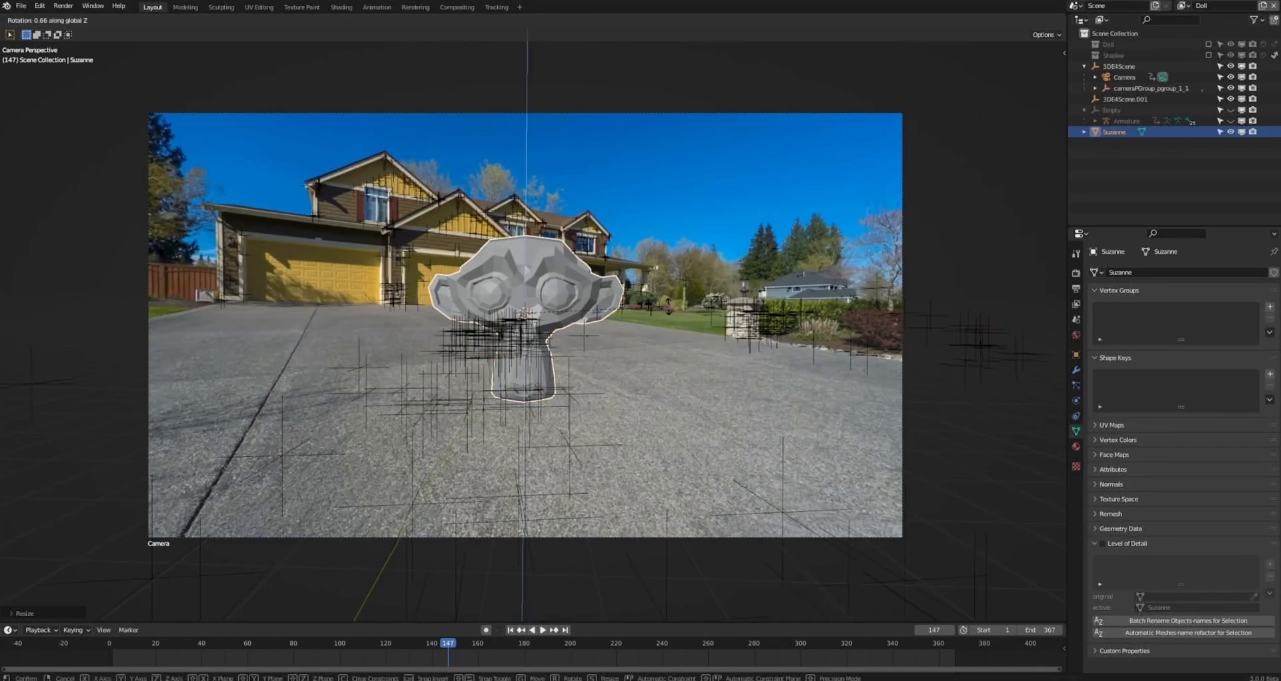
{"action": "left_click", "coordinate": [680, 465]}
{"action": "left_click", "coordinate": [270, 651]}
{"action": "key", "text": "space"}
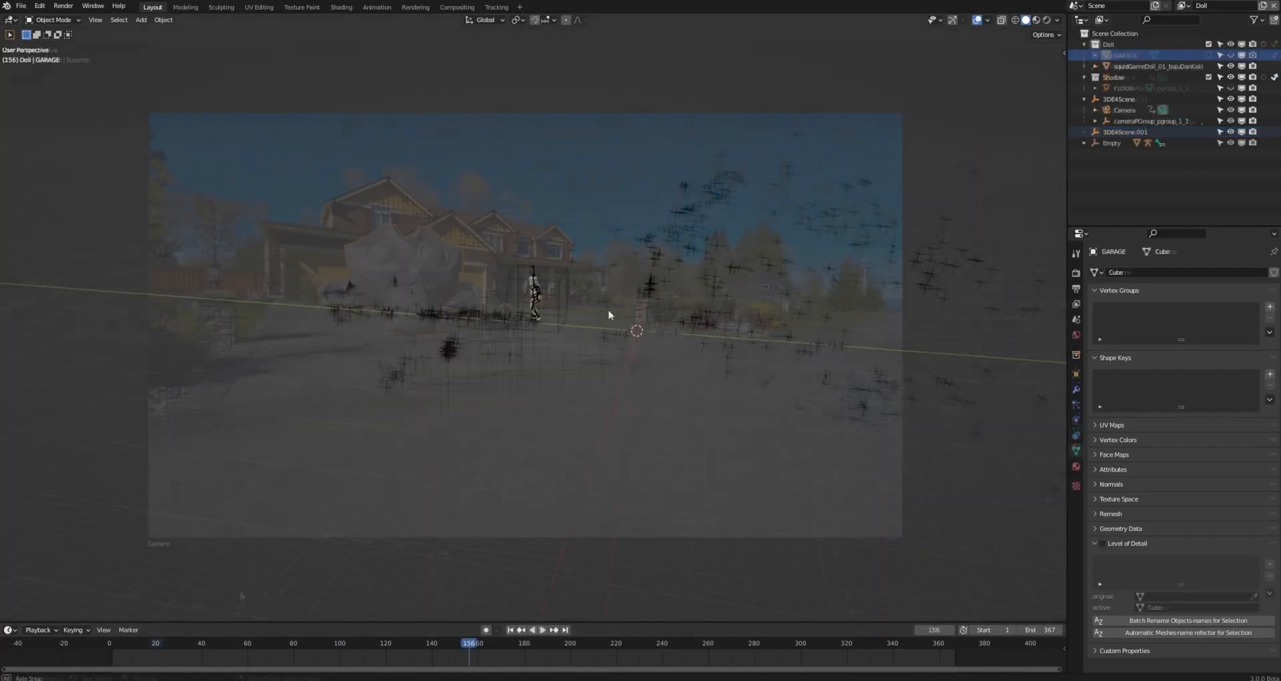
Append the Doll collection from Tracked Scene1_YT.blend
{"action": "mouse_move", "coordinate": [658, 362]}
{"action": "middle_mouse_down"}
{"action": "mouse_move", "coordinate": [691, 351]}
{"action": "mouse_move", "coordinate": [635, 356]}
{"action": "middle_mouse_up"}
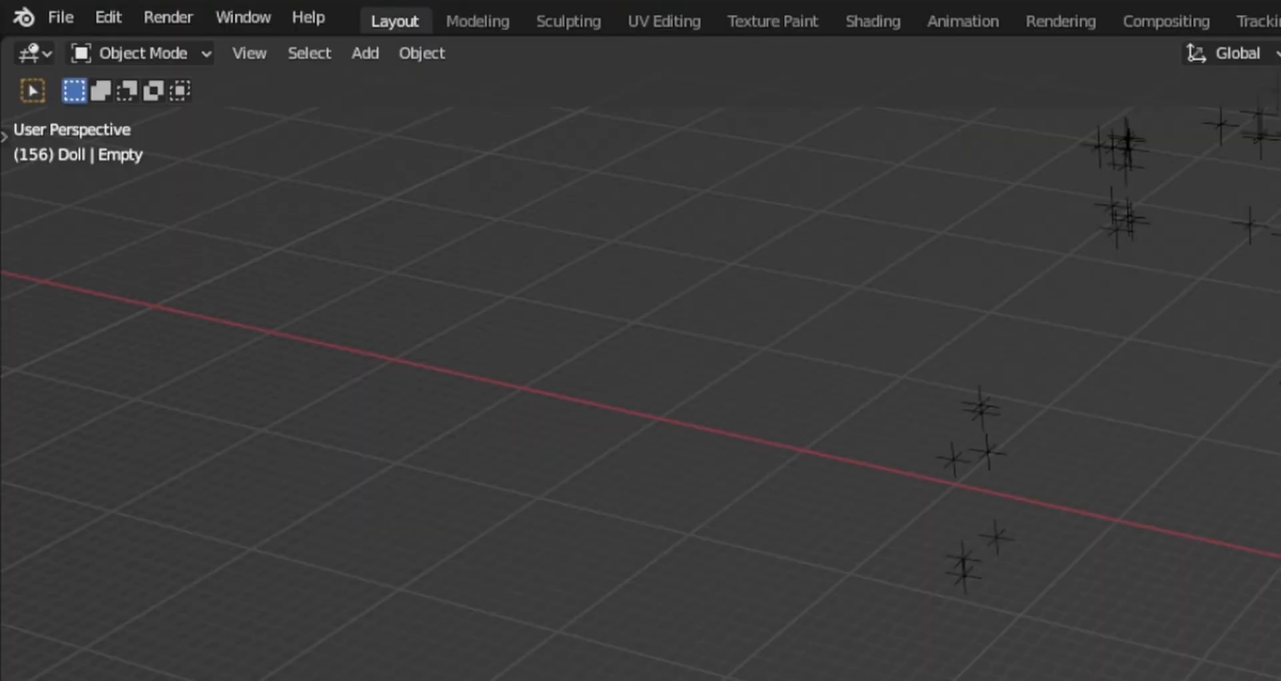
{"action": "left_click", "coordinate": [61, 17]}
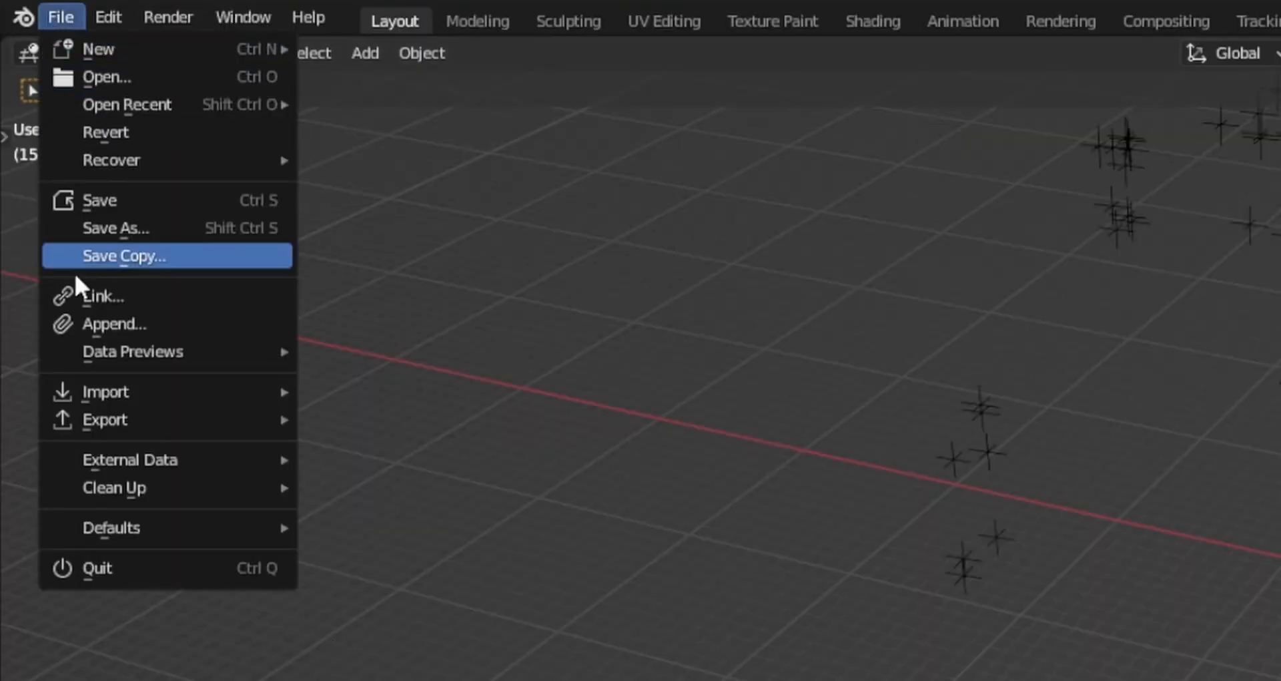
{"action": "left_click", "coordinate": [100, 322]}
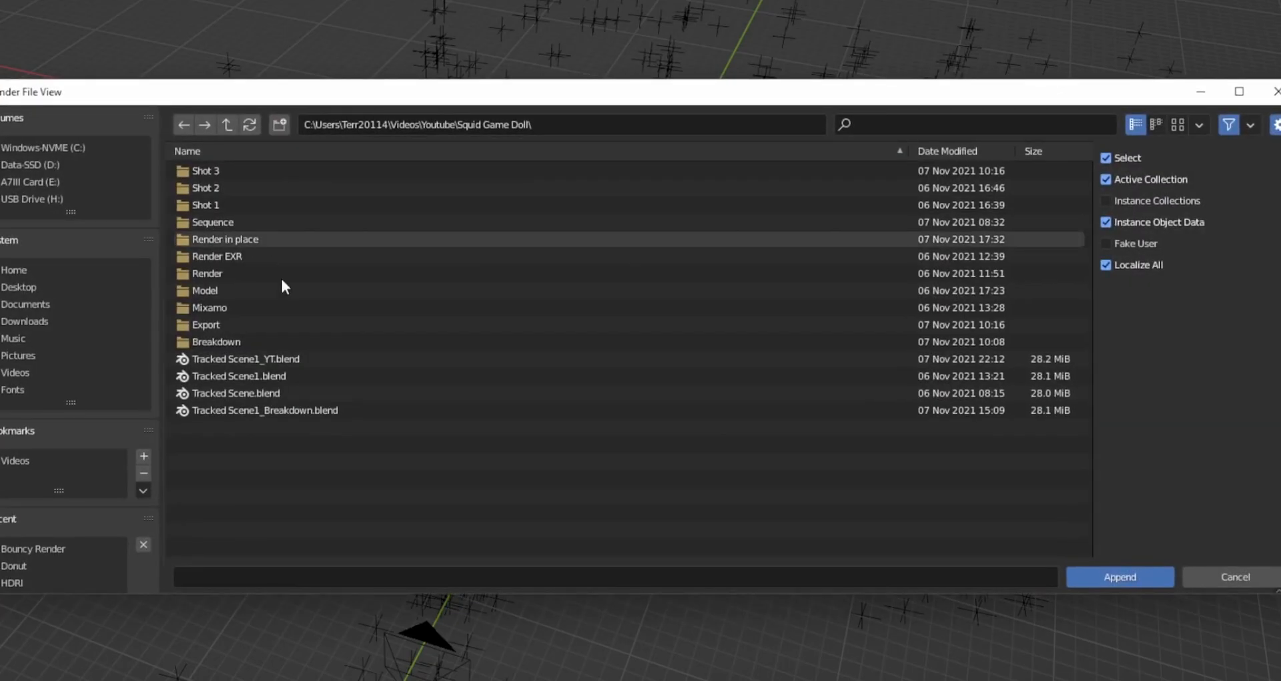
{"action": "double_click", "coordinate": [276, 360]}
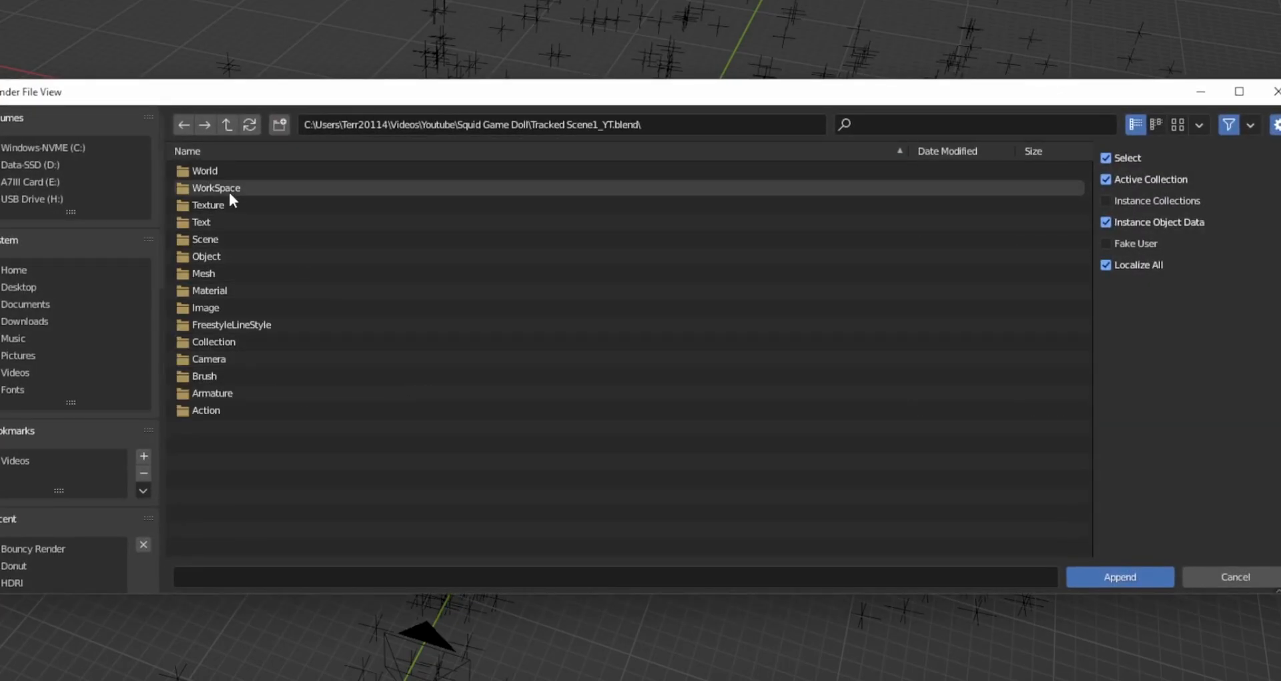
{"action": "double_click", "coordinate": [226, 341]}
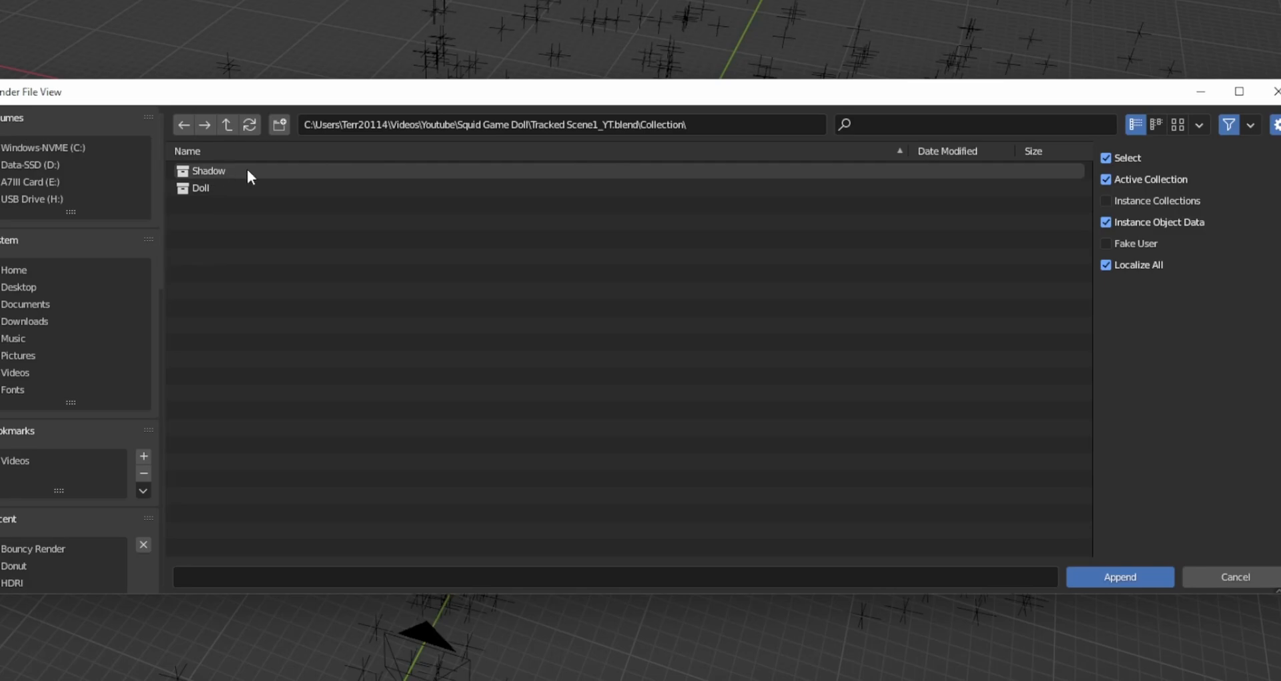
{"action": "left_click", "coordinate": [208, 188]}
{"action": "left_click", "coordinate": [1120, 576]}
Try scaling and moving the doll through its cube-shaped Empty in the front view
{"action": "left_click", "coordinate": [540, 189]}
{"action": "scroll", "coordinate": [573, 251], "scroll_direction": "up", "scroll_amount": 2}
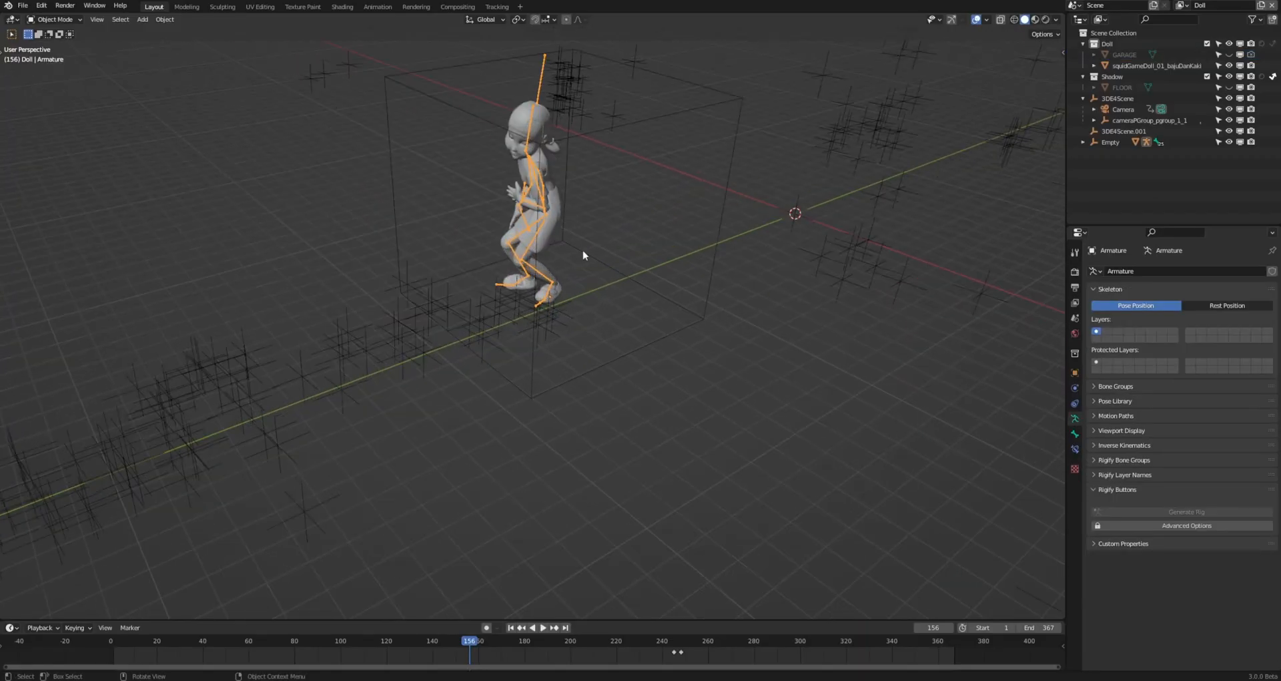
{"action": "left_click", "coordinate": [691, 316]}
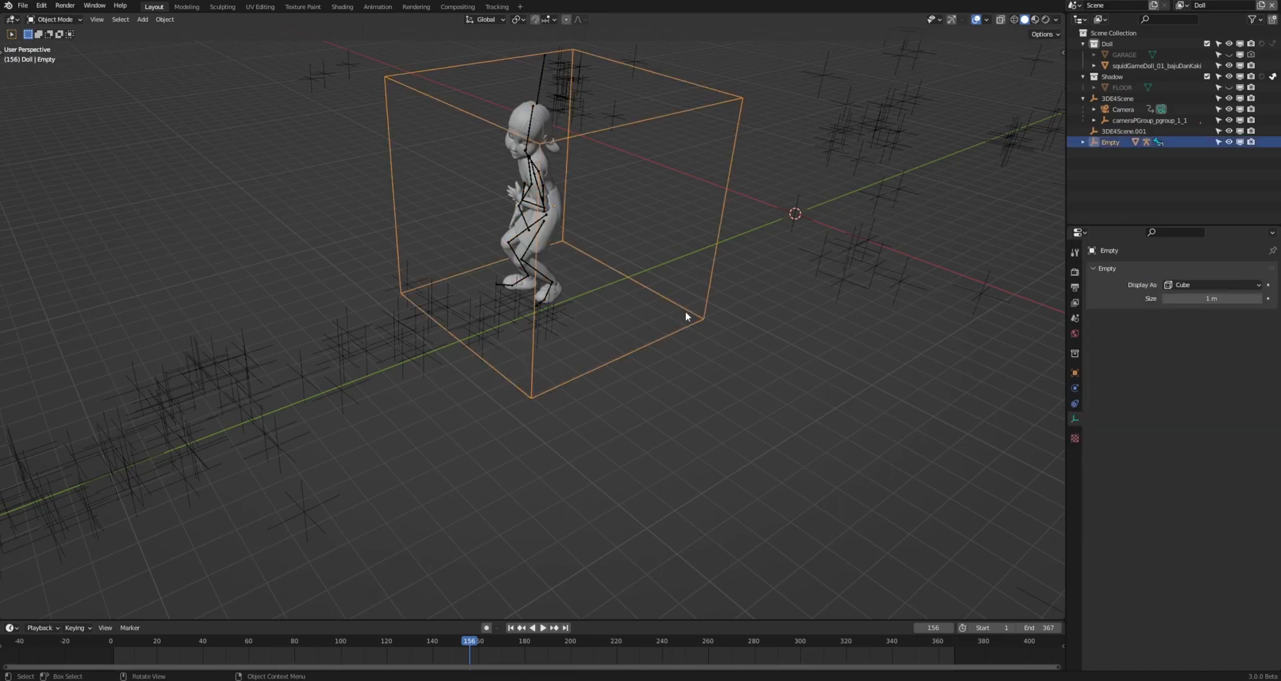
{"action": "middle_click_drag", "start_coordinate": [700, 305], "coordinate": [663, 280]}
{"action": "key", "text": "KP_1"}
{"action": "key", "text": "s"}
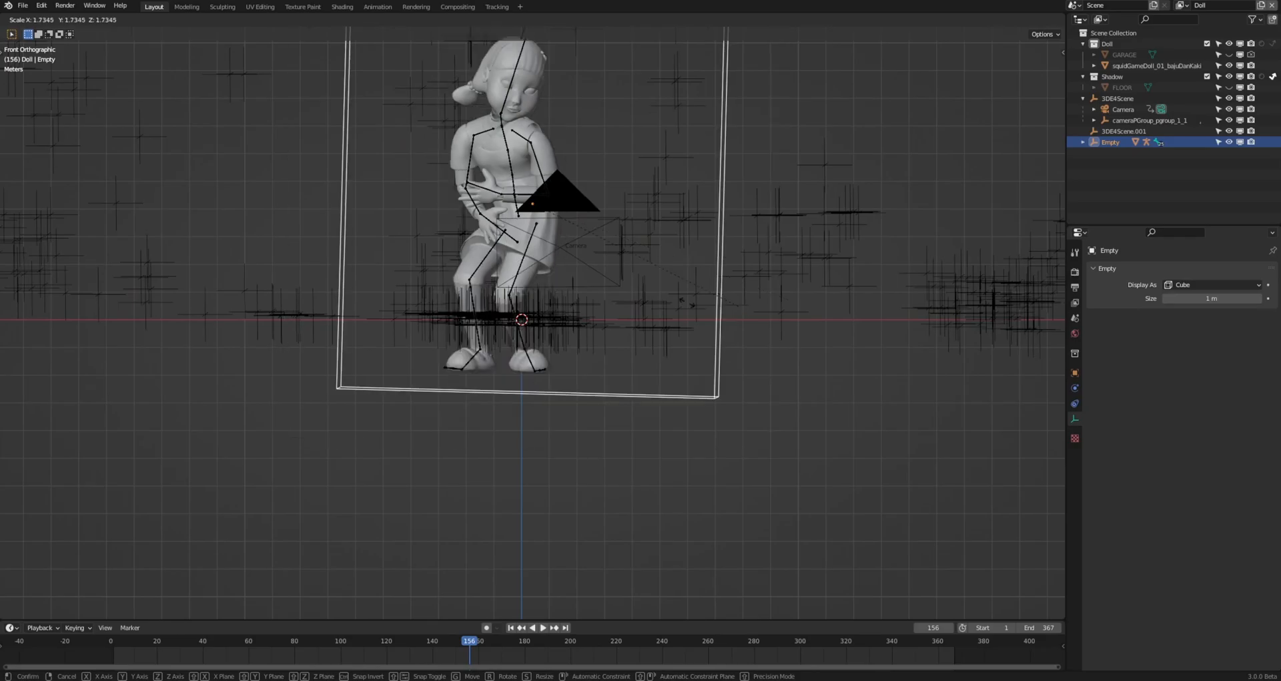
{"action": "key", "text": "Escape"}
{"action": "key", "text": "g"}
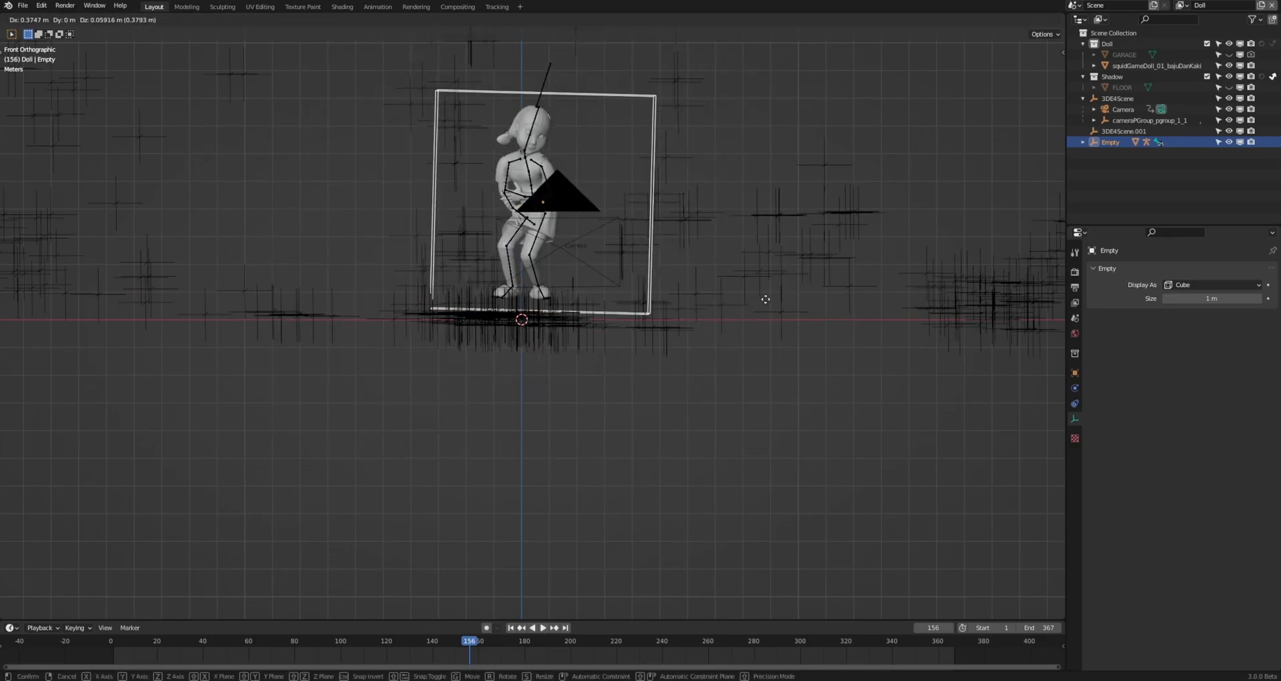
{"action": "key", "text": "Escape"}
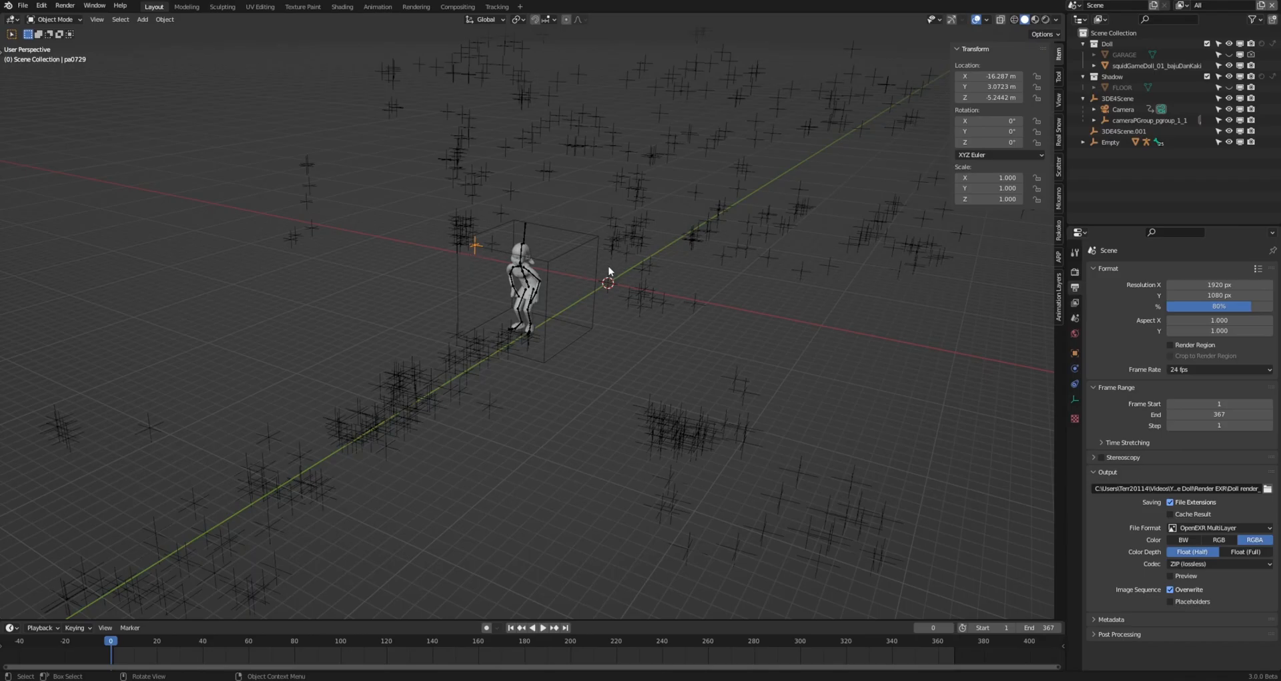
{"action": "middle_click_drag", "start_coordinate": [615, 283], "coordinate": [543, 244]}
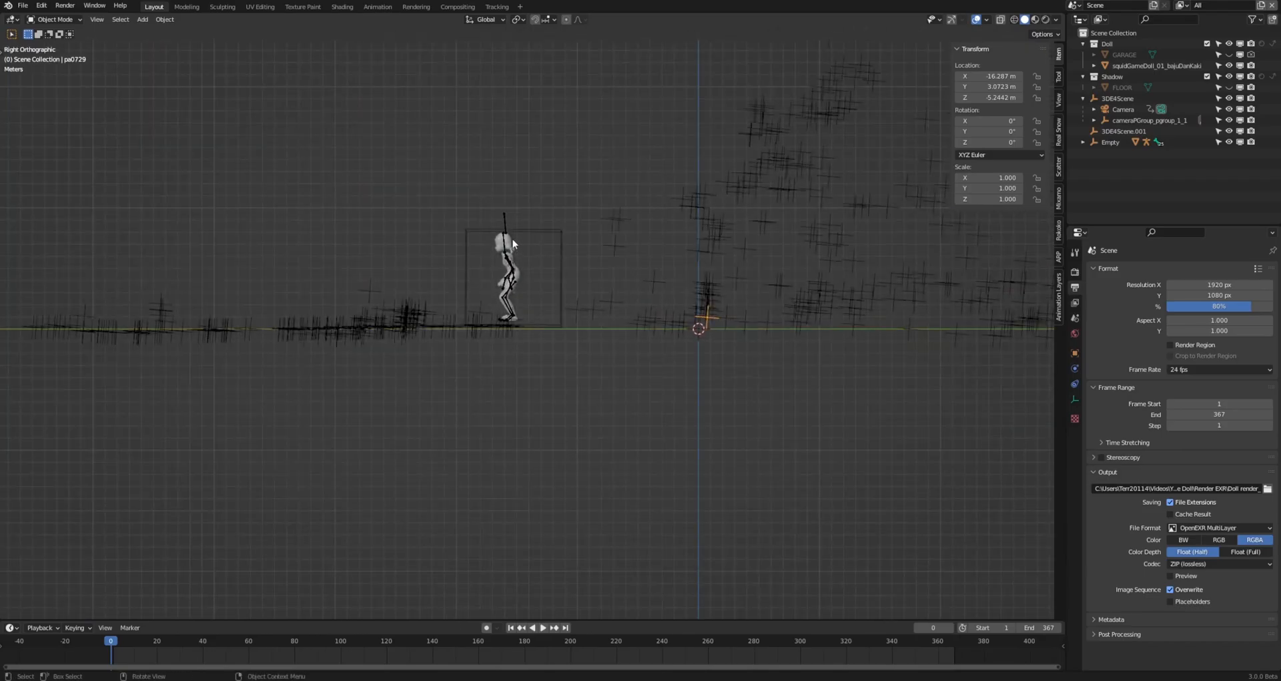
{"action": "middle_click_drag", "start_coordinate": [457, 218], "coordinate": [578, 294]}
{"action": "left_click", "coordinate": [615, 262]}
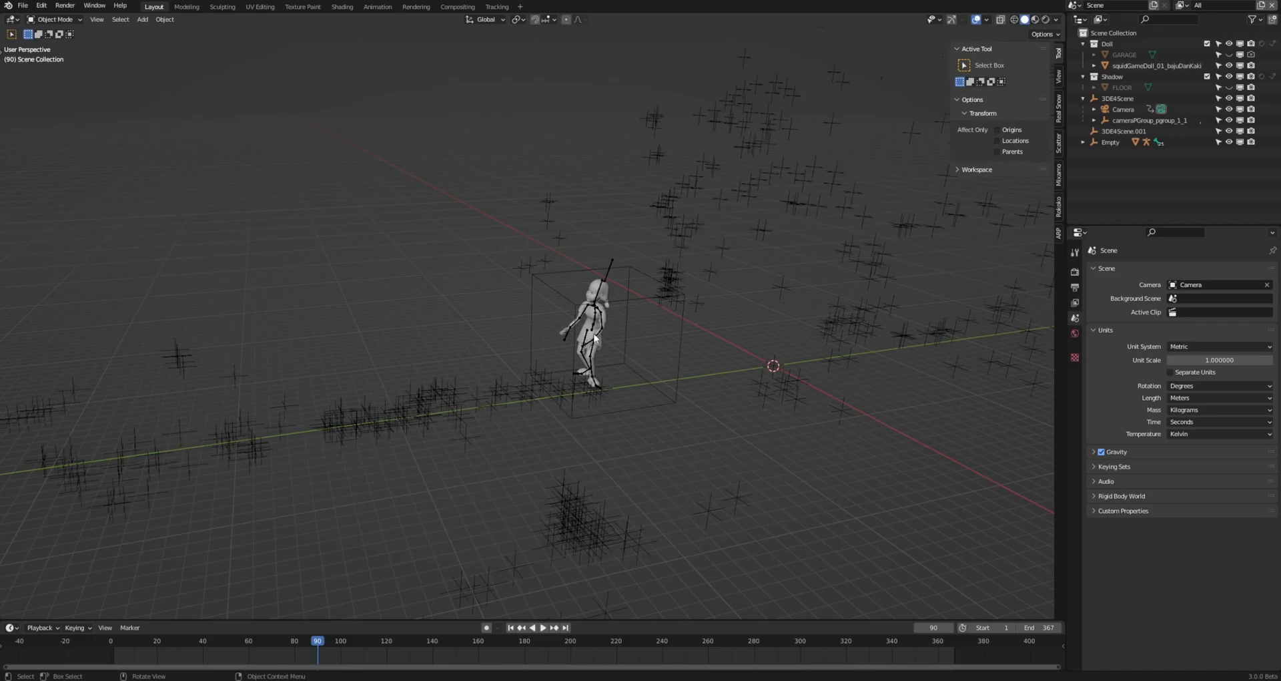
Set the scene's unit system to Imperial
{"action": "middle_click_drag", "start_coordinate": [711, 349], "coordinate": [743, 392]}
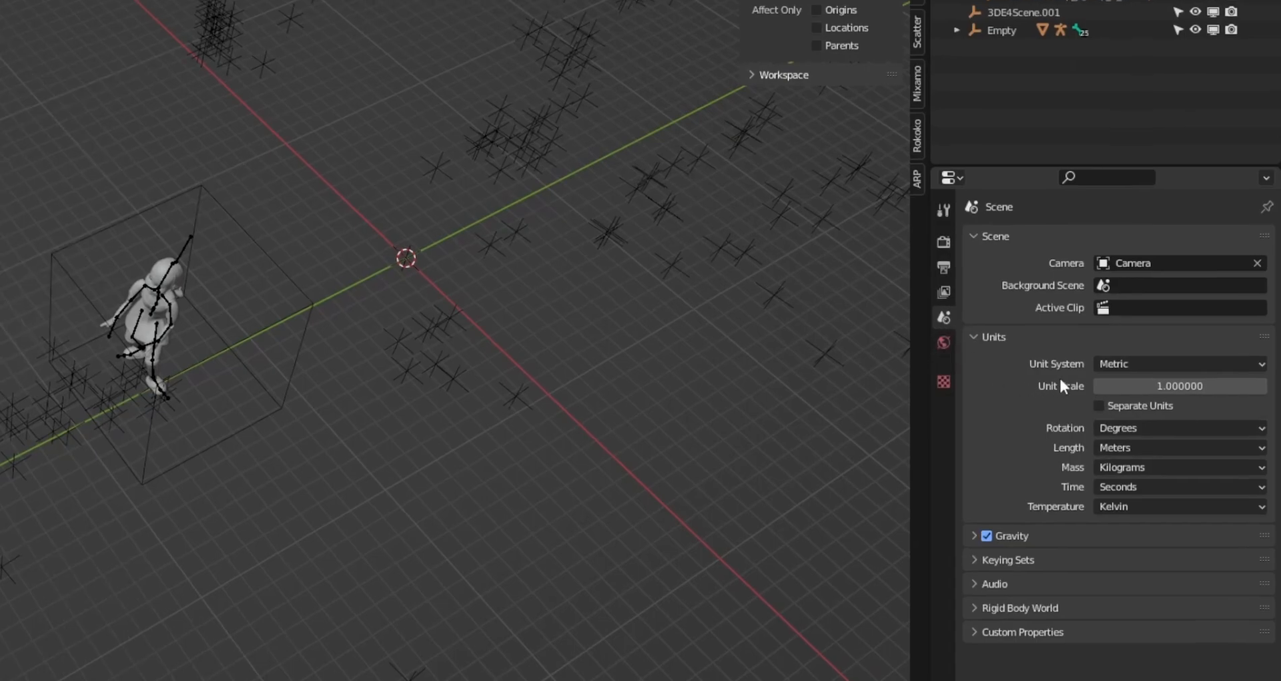
{"action": "left_click", "coordinate": [1005, 337]}
{"action": "left_click", "coordinate": [1004, 338]}
{"action": "left_click", "coordinate": [1141, 362]}
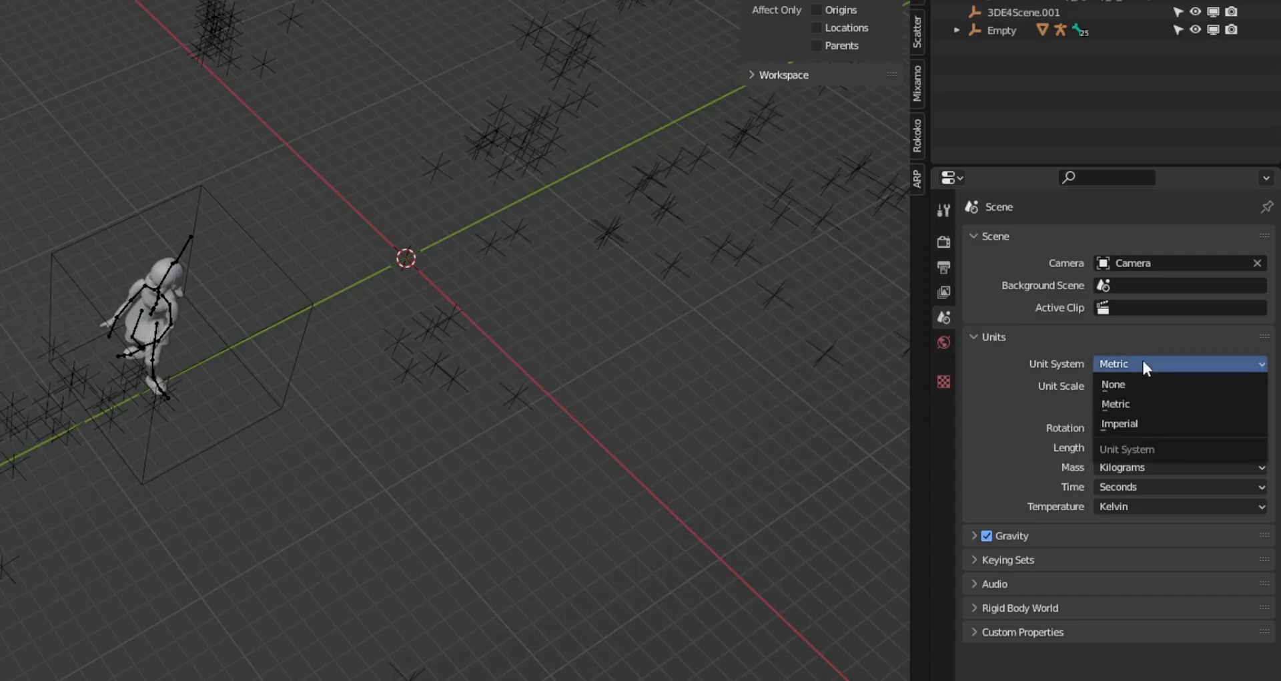
{"action": "left_click", "coordinate": [1150, 422]}
Add a cube at the world origin and set its Z dimension to 10 feet
{"action": "middle_click_drag", "start_coordinate": [870, 392], "coordinate": [751, 336]}
{"action": "key", "text": "shift+a"}
{"action": "mouse_move", "coordinate": [569, 325]}
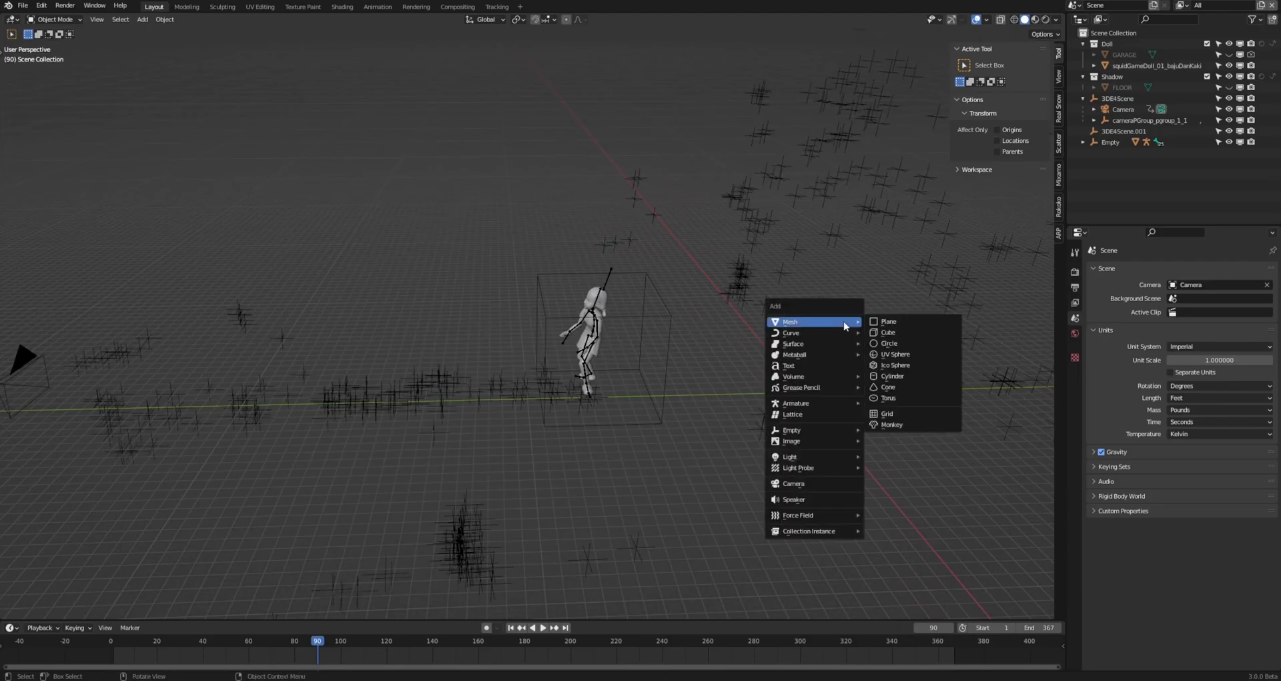
{"action": "left_click", "coordinate": [655, 344]}
{"action": "left_click", "coordinate": [1004, 244]}
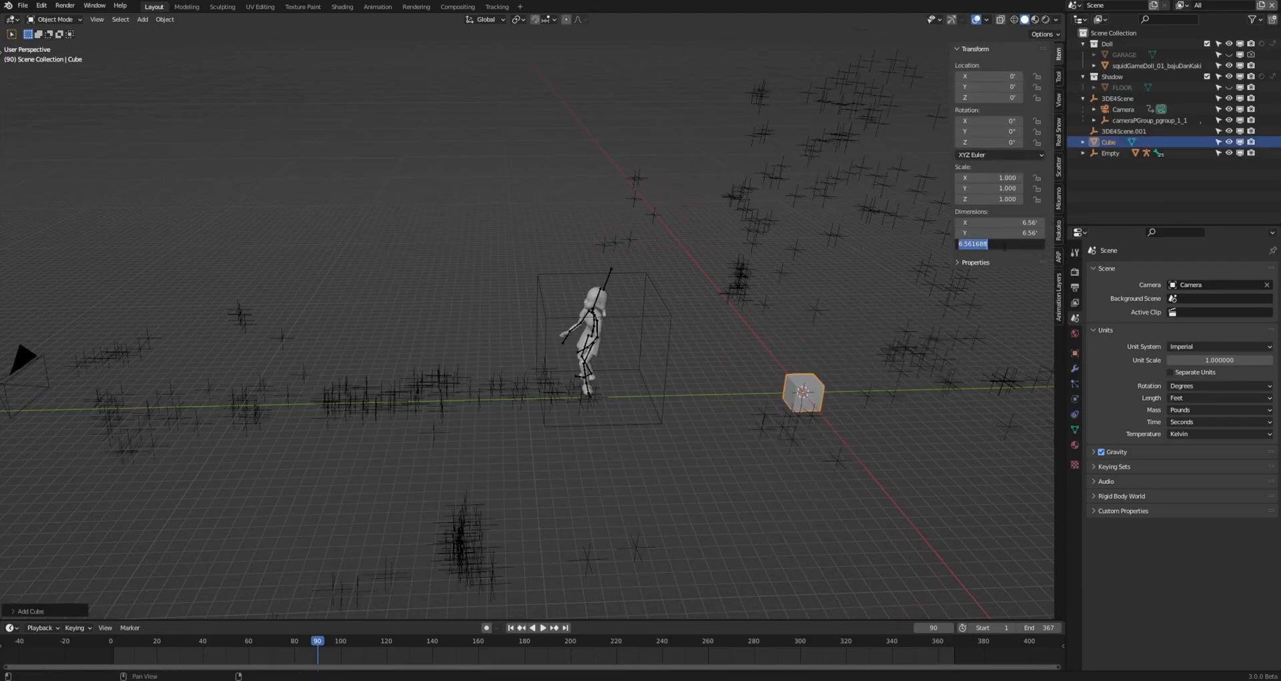
{"action": "key", "text": "Return"}
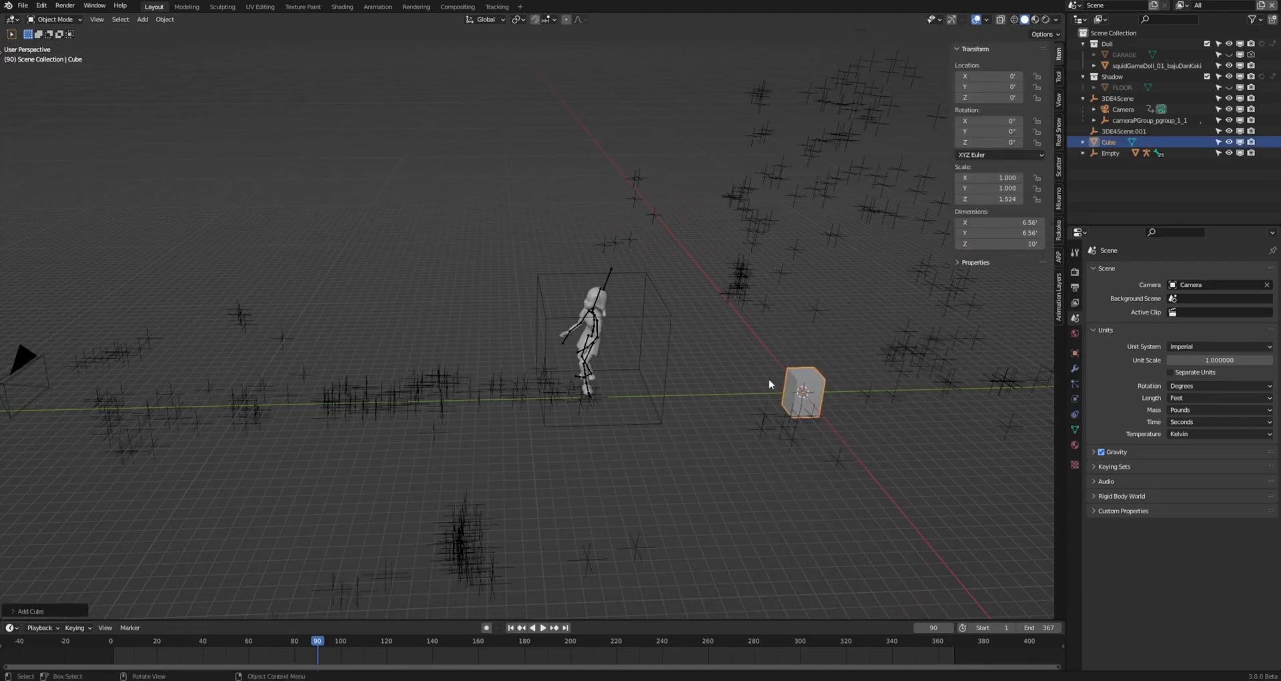
Move the cube beside the doll's legs in the right side view, to about Y -49.5' and Z 7.1'
{"action": "key", "text": "KP_3"}
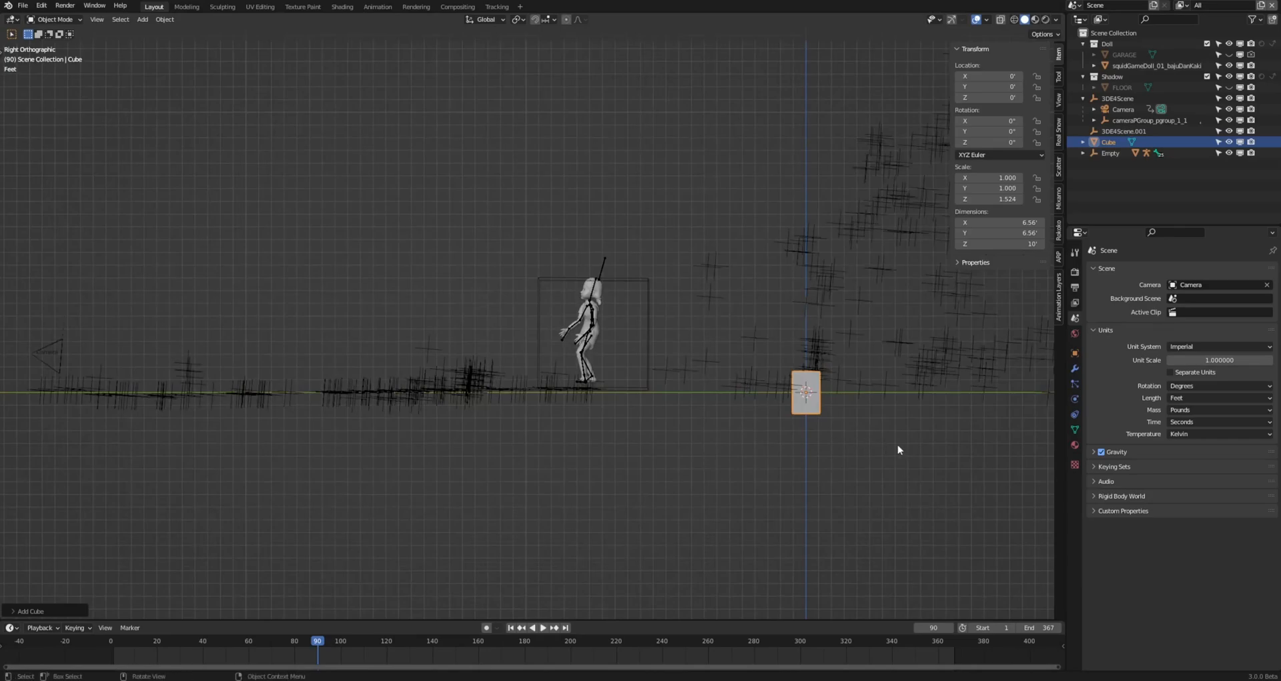
{"action": "key", "text": "g"}
{"action": "left_click", "coordinate": [681, 423]}
{"action": "scroll", "coordinate": [657, 377], "scroll_direction": "up", "scroll_amount": 4}
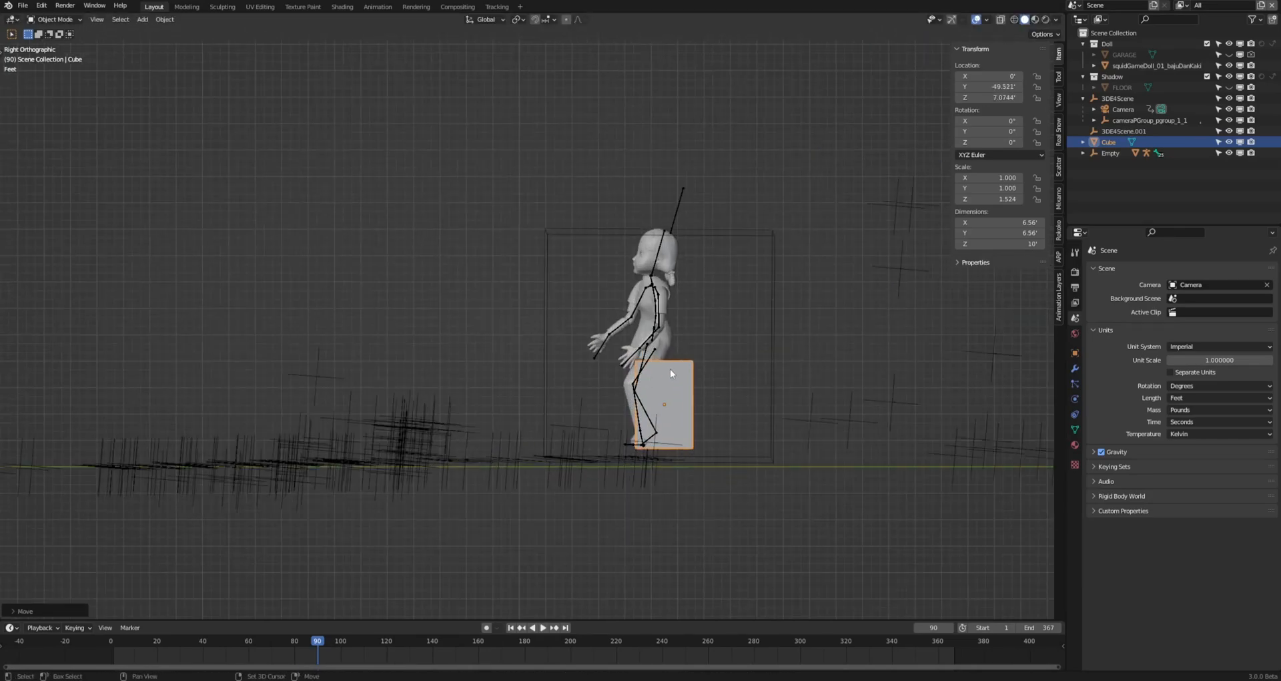
Duplicate the 10-foot cube and stack the copy directly above the original, beside the doll
{"action": "key", "text": "shift+g"}
{"action": "key", "text": "Escape"}
{"action": "key", "text": "shift+d"}
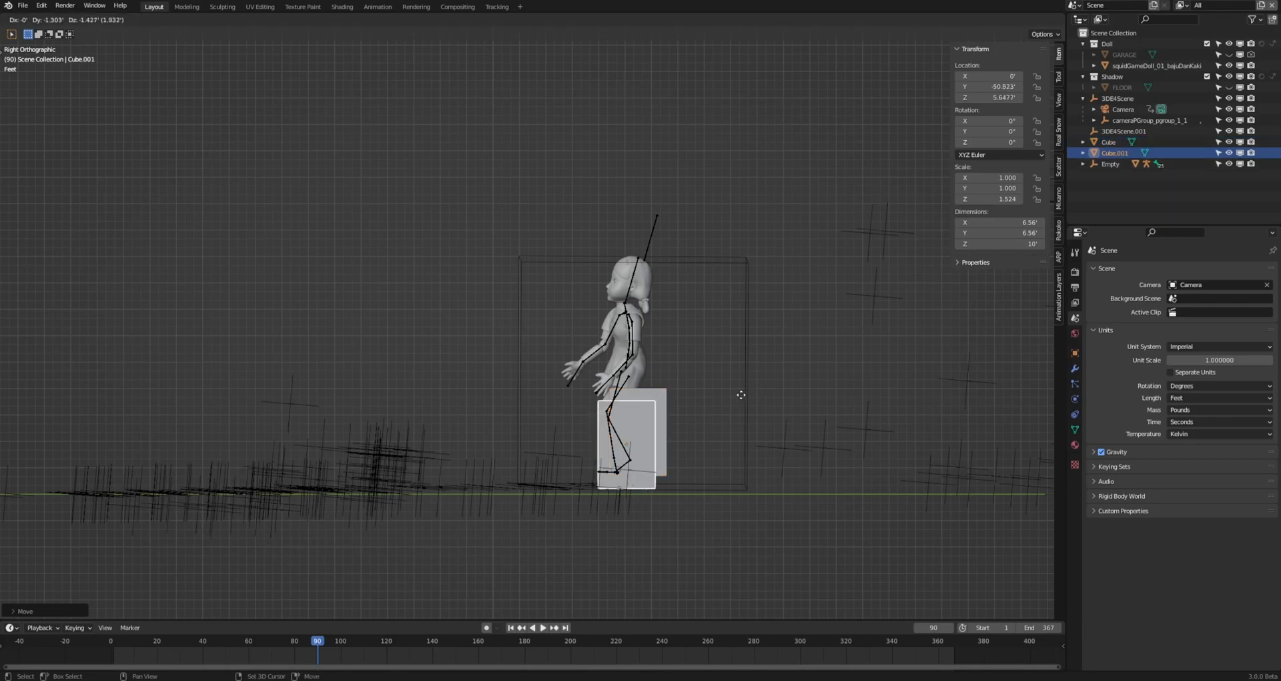
{"action": "key", "text": "z"}
{"action": "left_click", "coordinate": [770, 291]}
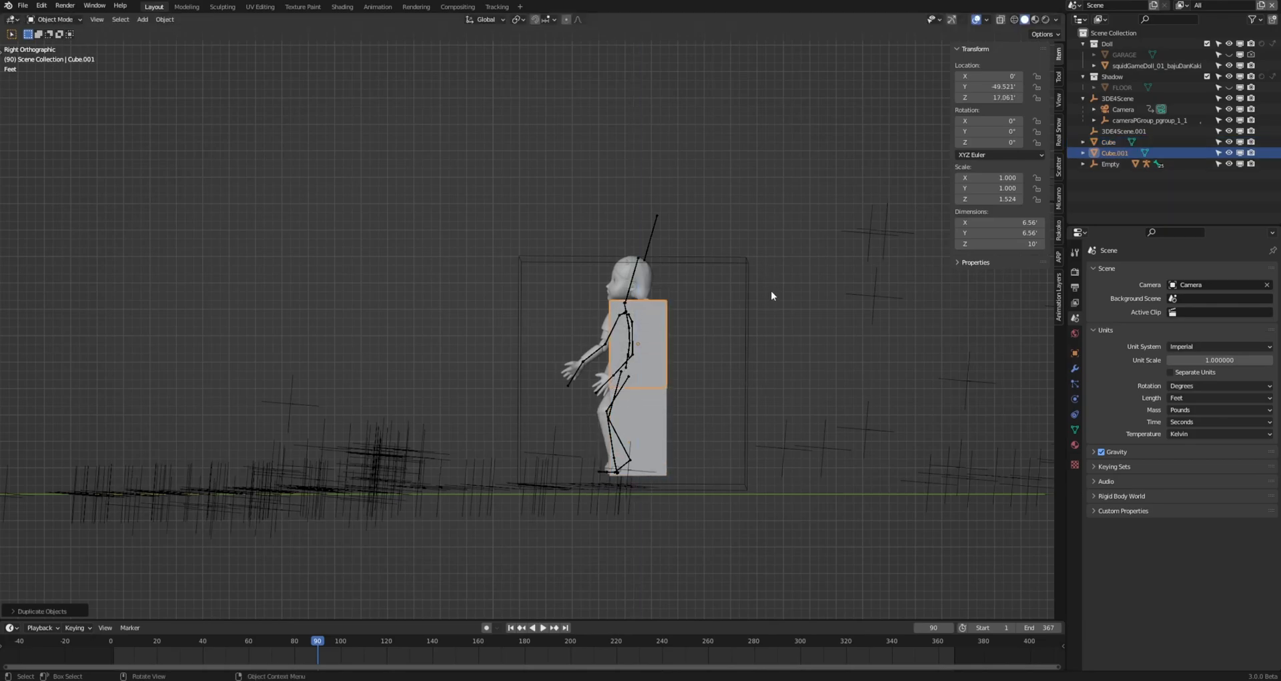
Delete both stacked reference cubes beside the doll
{"action": "left_click", "coordinate": [661, 399], "text": "shift"}
{"action": "key", "text": "x"}
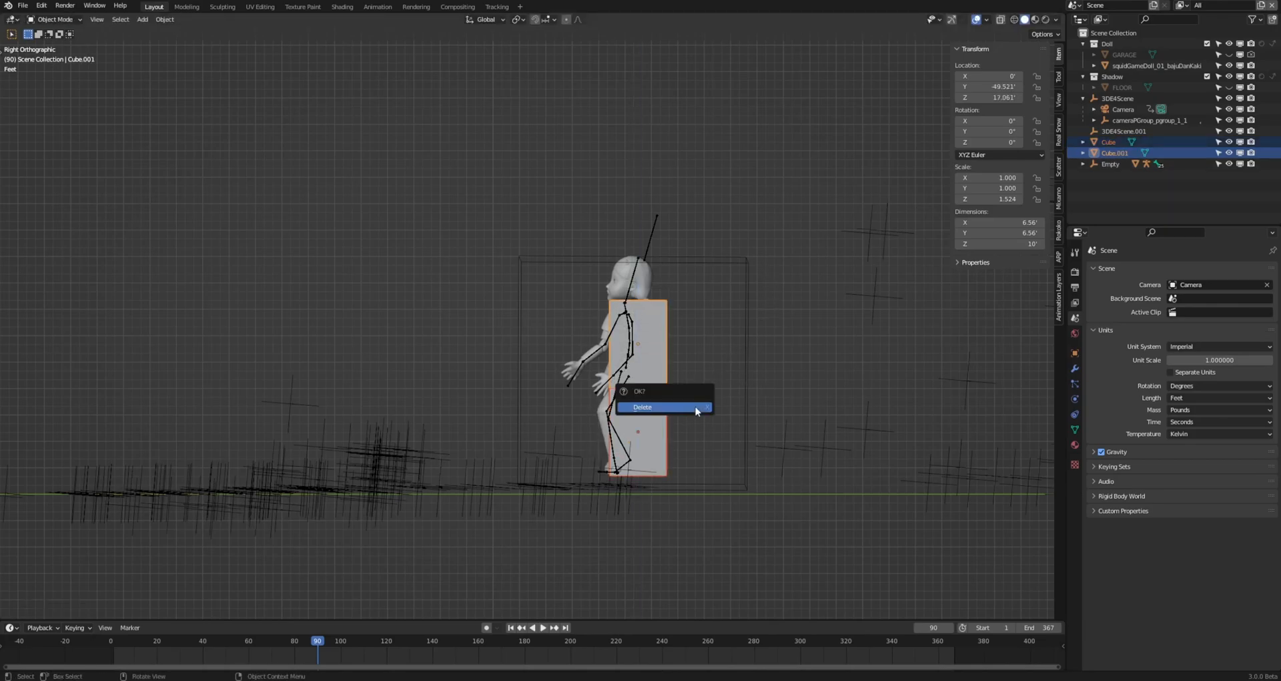
{"action": "left_click", "coordinate": [696, 406]}
Play the tracked footage through the camera and check how large the doll looks against the house
{"action": "scroll", "coordinate": [634, 387], "scroll_direction": "down", "scroll_amount": 5}
{"action": "middle_click_drag", "start_coordinate": [633, 387], "coordinate": [581, 350]}
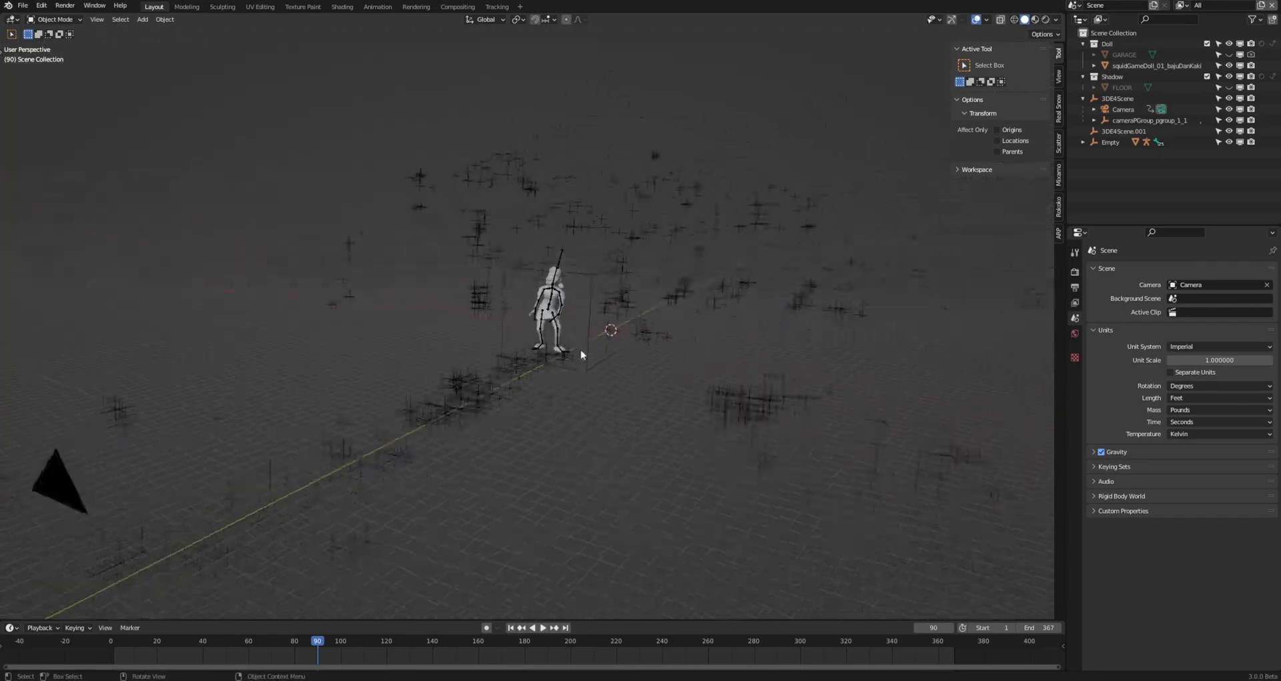
{"action": "key", "text": "KP_0"}
{"action": "left_click_drag", "start_coordinate": [166, 658], "coordinate": [341, 663]}
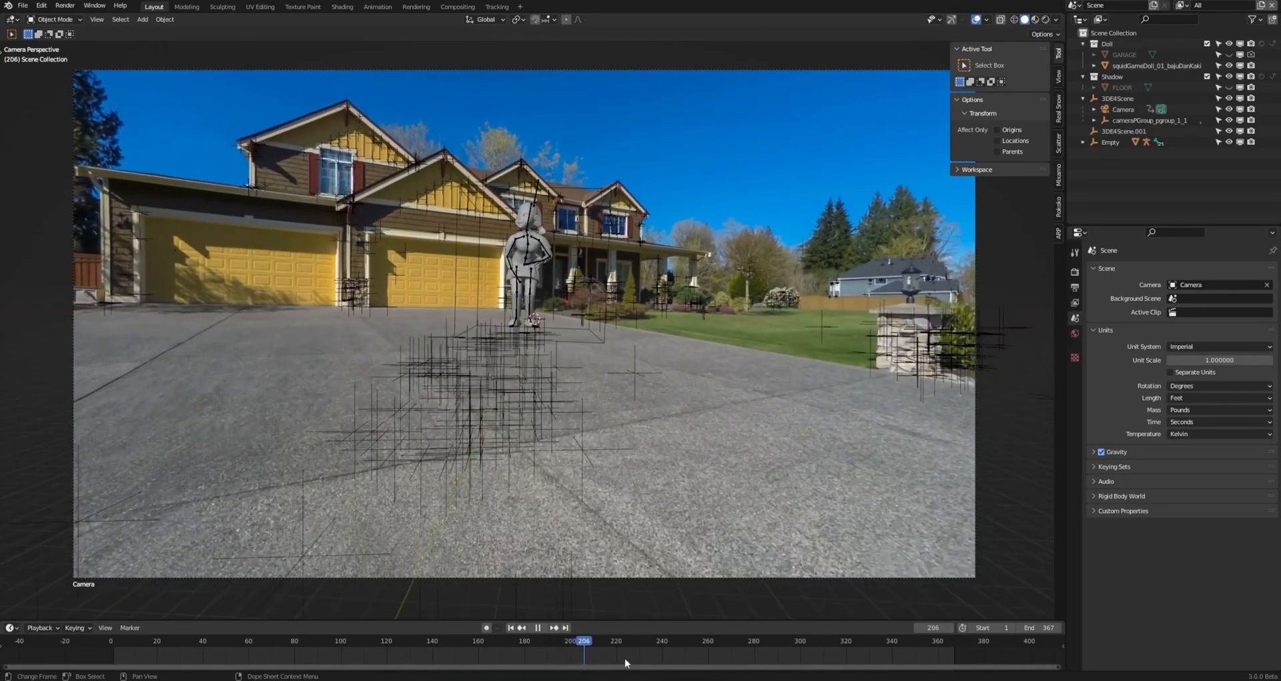
{"action": "left_click", "coordinate": [437, 640]}
{"action": "key", "text": "space"}
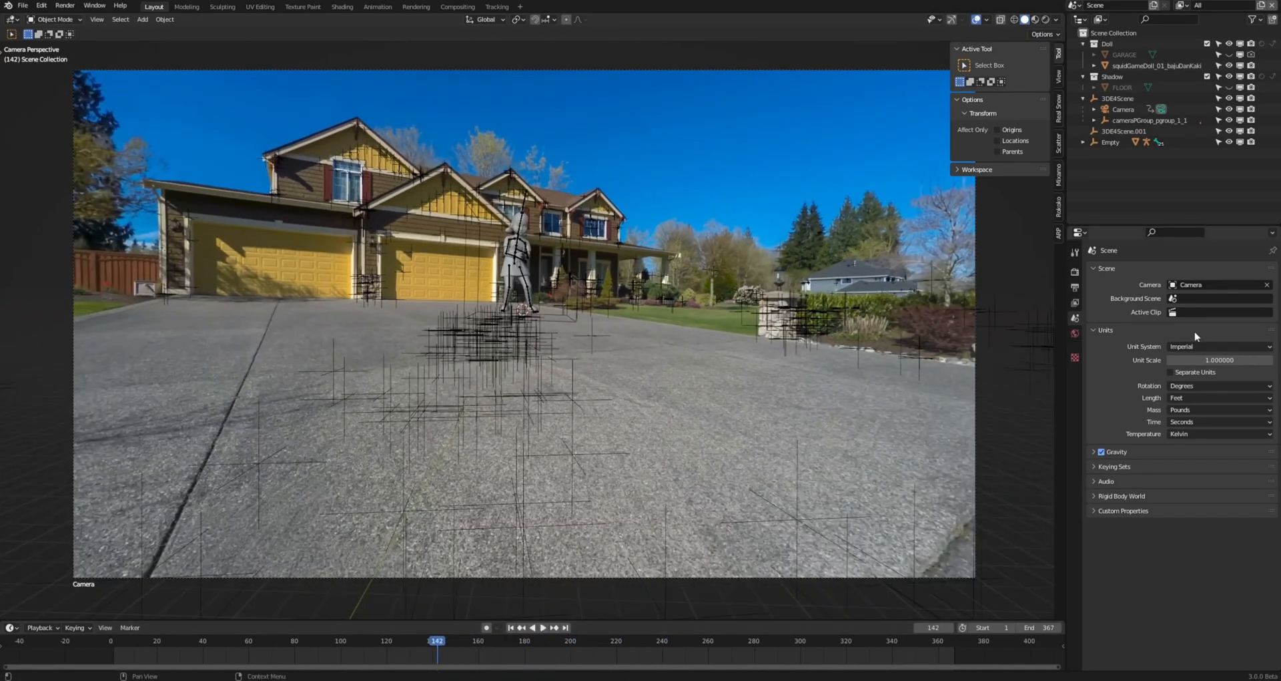
Change the scene's unit system and collapse the Units settings
{"action": "left_click", "coordinate": [1201, 346]}
{"action": "left_click", "coordinate": [1184, 371]}
{"action": "left_click", "coordinate": [1103, 331]}
Set up a camera view beside a free perspective view, and hide the tracking points and armature in the camera view
{"action": "scroll", "coordinate": [699, 310], "scroll_direction": "down", "scroll_amount": 3}
{"action": "scroll", "coordinate": [699, 310], "scroll_direction": "up", "scroll_amount": 2}
{"action": "middle_click_drag", "start_coordinate": [699, 310], "coordinate": [747, 299]}
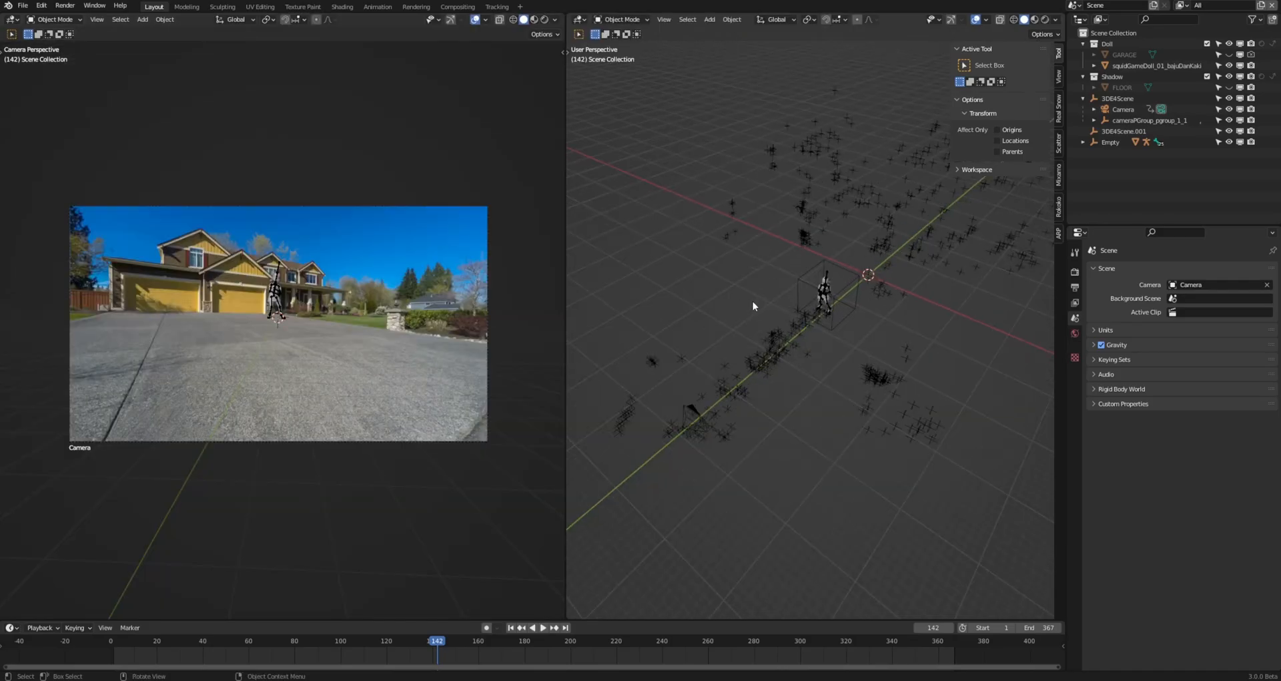
{"action": "middle_click_drag", "start_coordinate": [752, 302], "coordinate": [839, 300]}
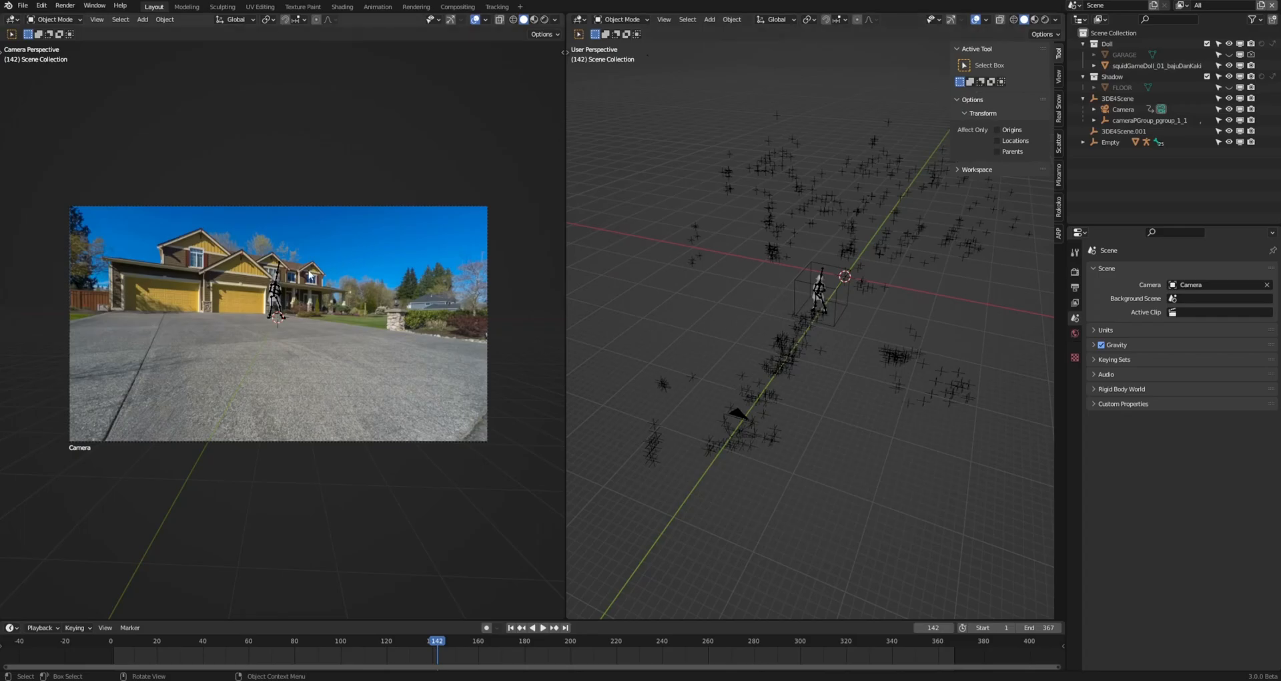
{"action": "scroll", "coordinate": [311, 273], "scroll_direction": "up", "scroll_amount": 2}
{"action": "scroll", "coordinate": [311, 265], "scroll_direction": "down", "scroll_amount": 1}
{"action": "left_click", "coordinate": [484, 20]}
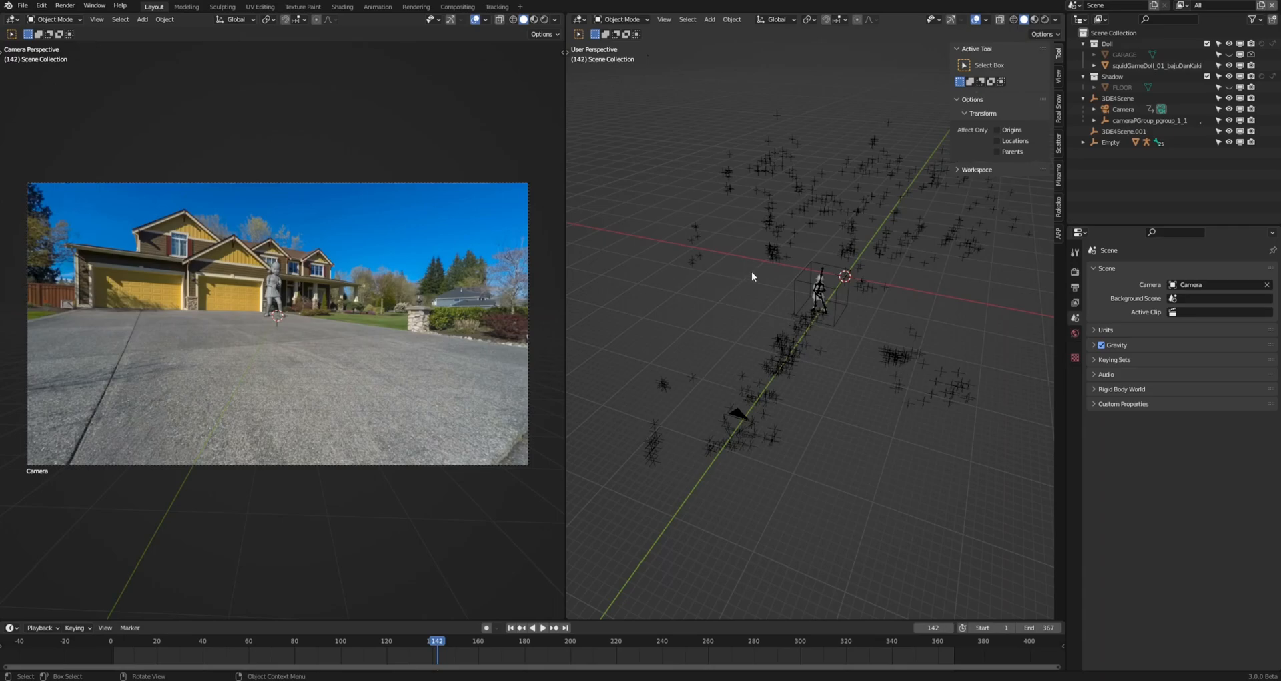
Unhide the FLOOR mesh and play the shot to check how it covers the driveway
{"action": "middle_click_drag", "start_coordinate": [810, 332], "coordinate": [774, 301]}
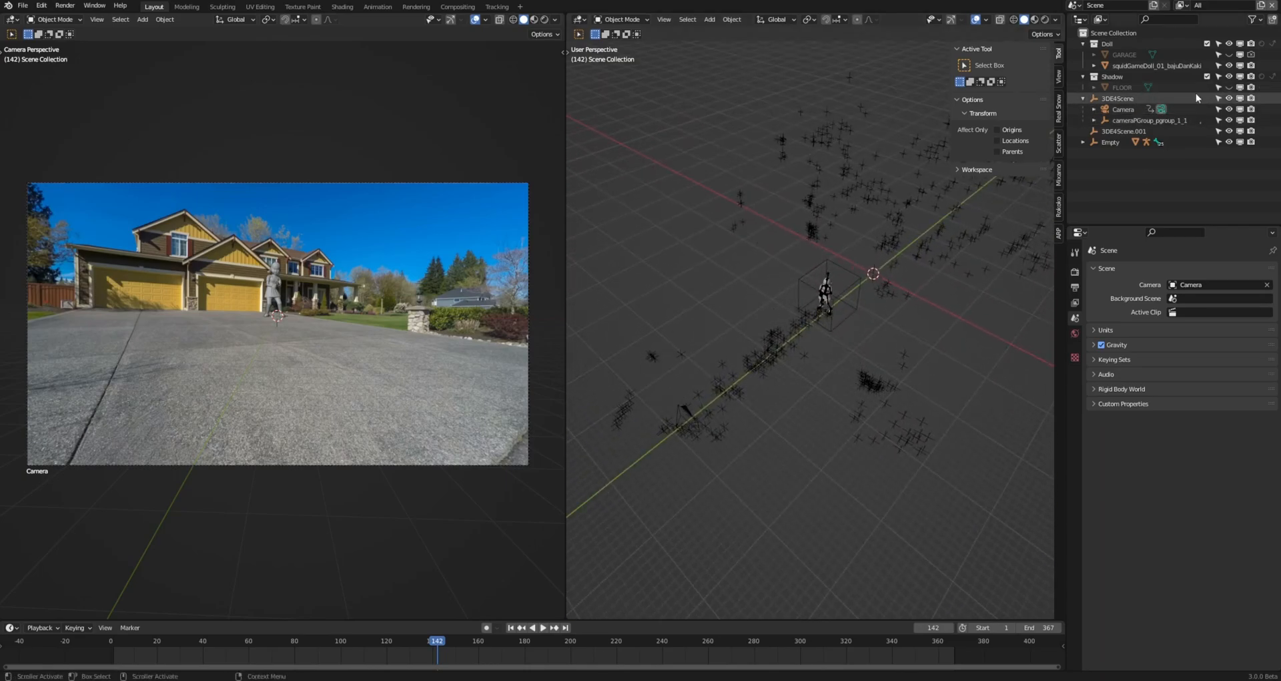
{"action": "left_click", "coordinate": [1240, 86]}
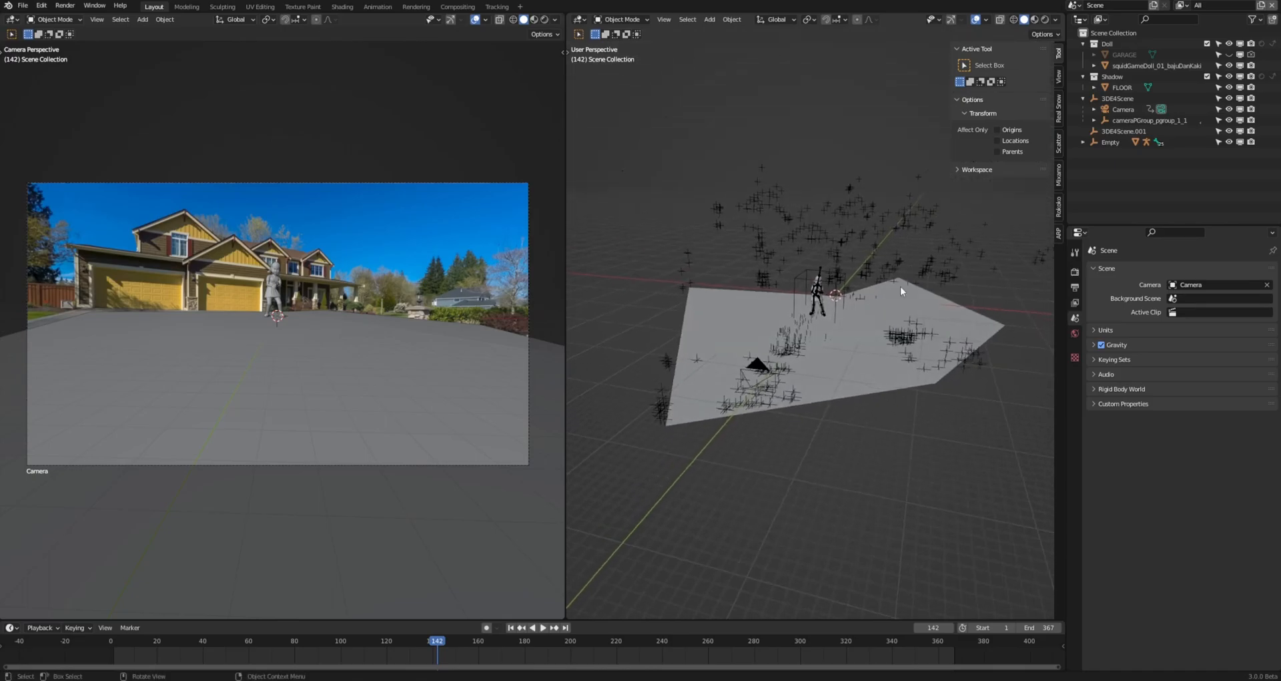
{"action": "scroll", "coordinate": [904, 279], "scroll_direction": "up", "scroll_amount": 4}
{"action": "key", "text": "shift+Left"}
{"action": "key", "text": "space"}
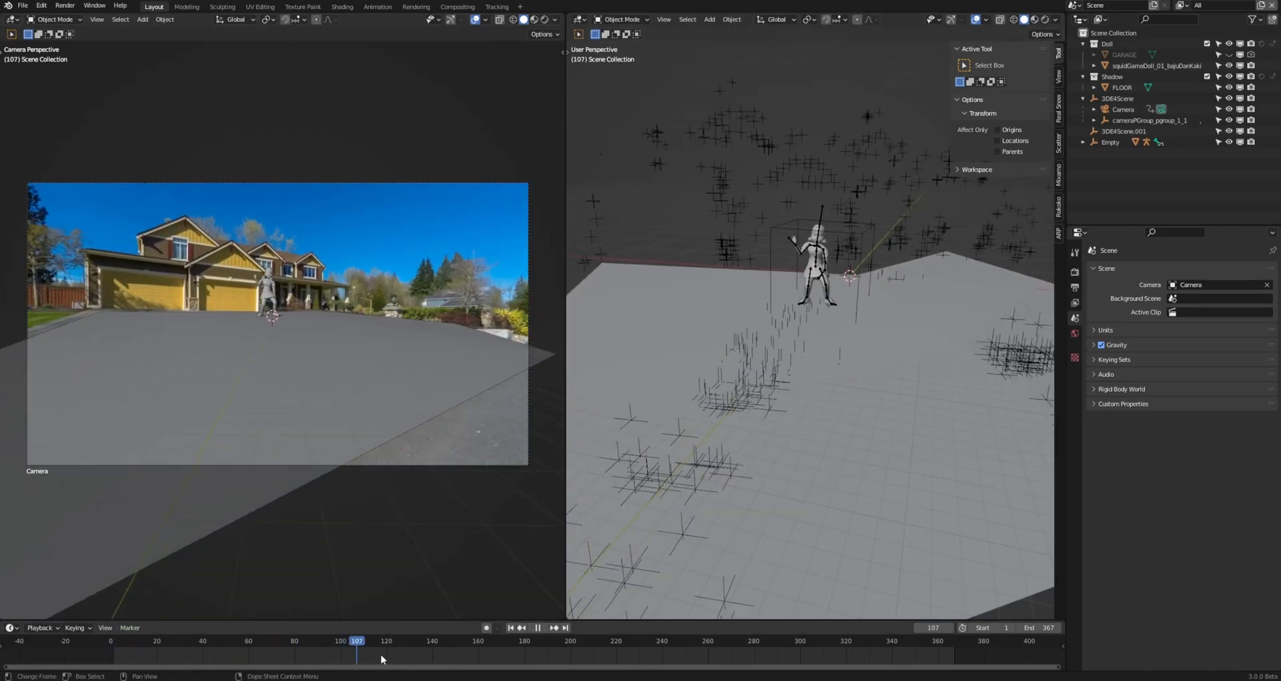
{"action": "key", "text": "space"}
Select the FLOOR mesh, enter Edit Mode and show the camera view in wireframe
{"action": "left_click", "coordinate": [414, 354]}
{"action": "right_click", "coordinate": [360, 346]}
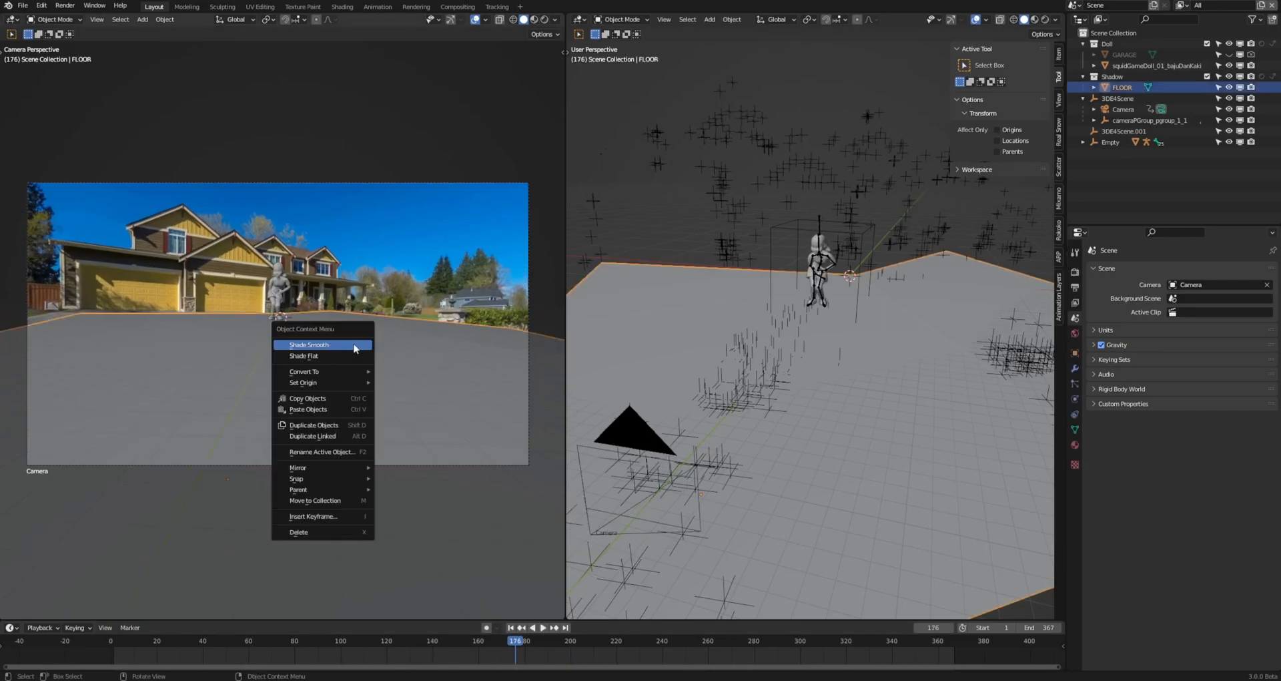
{"action": "left_click", "coordinate": [513, 23]}
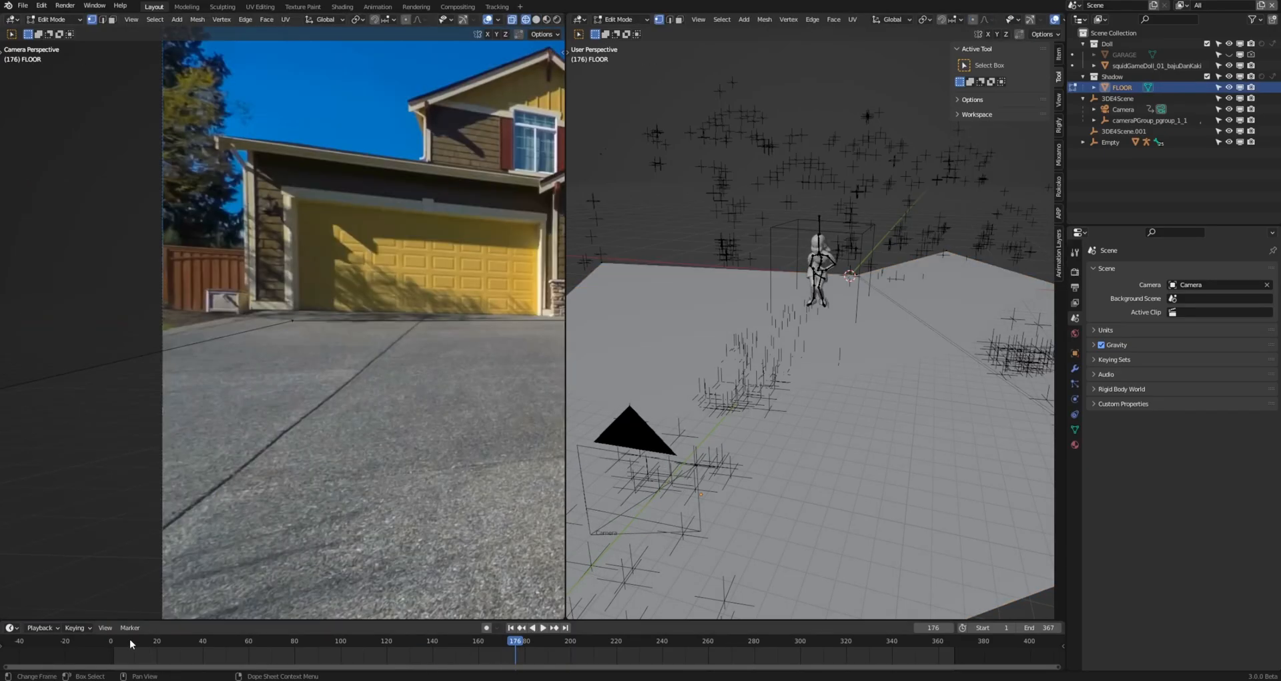
Go through the footage and compare the FLOOR mesh's edges and curb with the real driveway and lawn
{"action": "left_click", "coordinate": [107, 641]}
{"action": "key", "text": "space"}
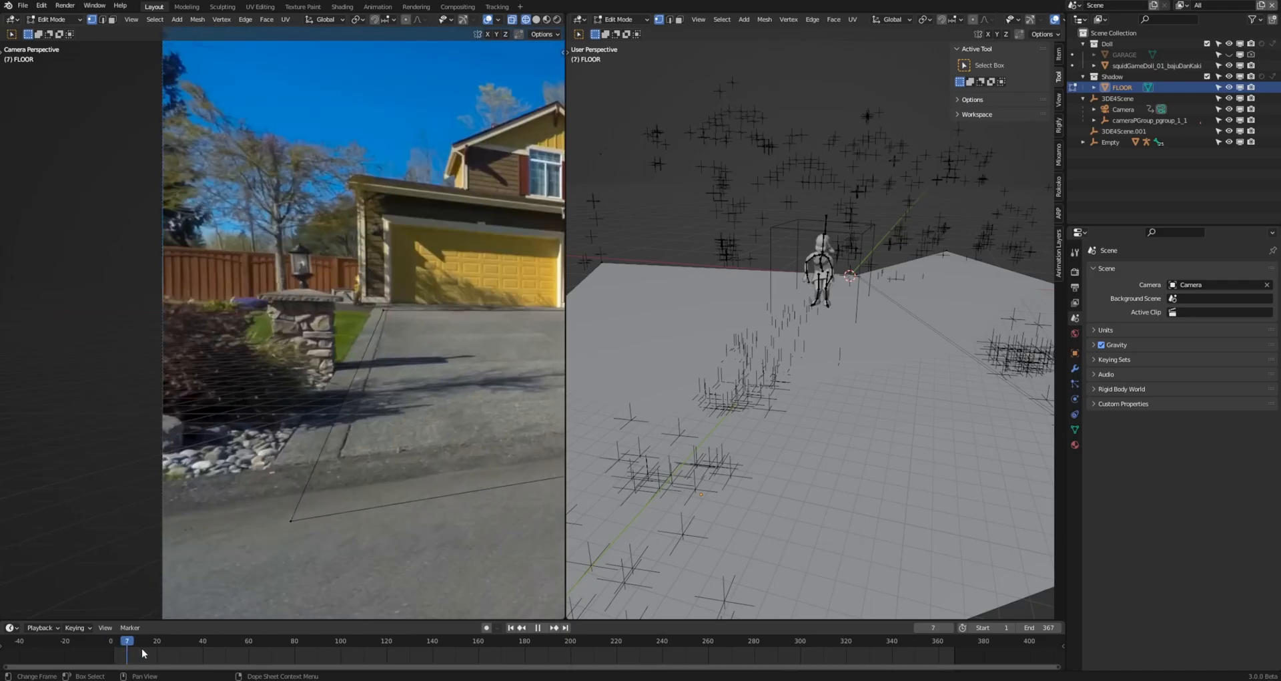
{"action": "key", "text": "space"}
{"action": "left_click_drag", "start_coordinate": [394, 644], "coordinate": [189, 644]}
{"action": "middle_click_drag", "start_coordinate": [451, 376], "coordinate": [178, 609], "text": "shift"}
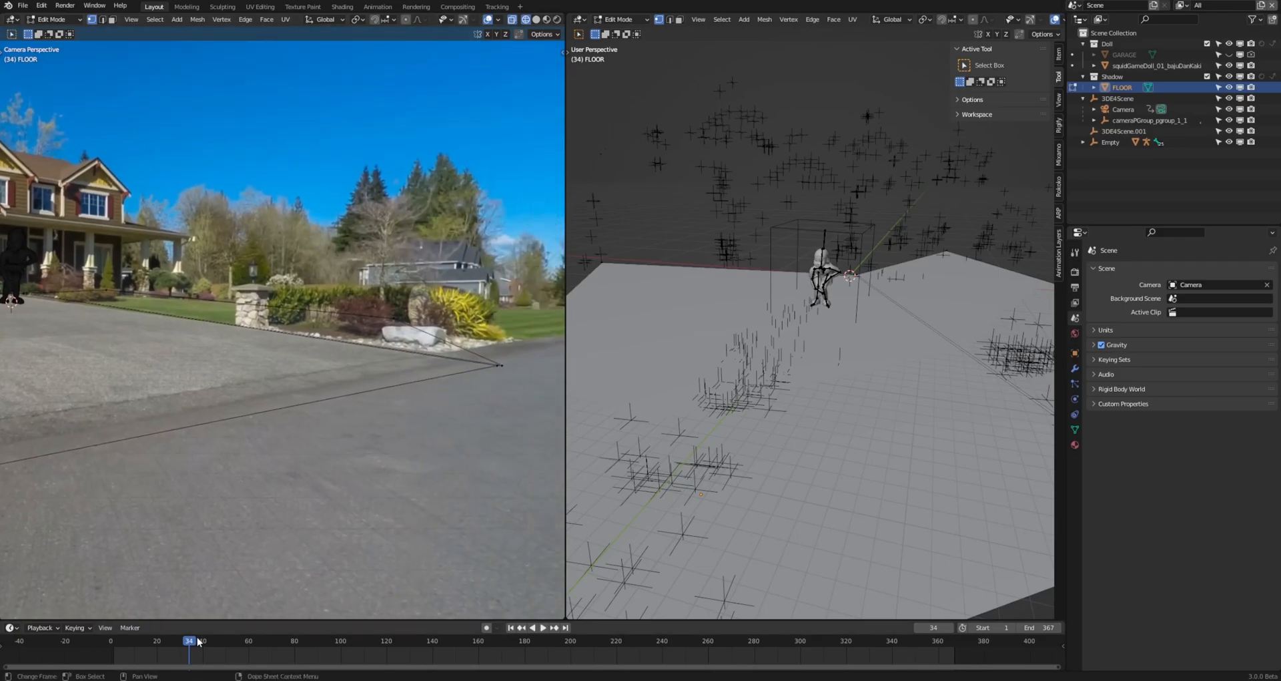
{"action": "left_click_drag", "start_coordinate": [198, 641], "coordinate": [296, 639]}
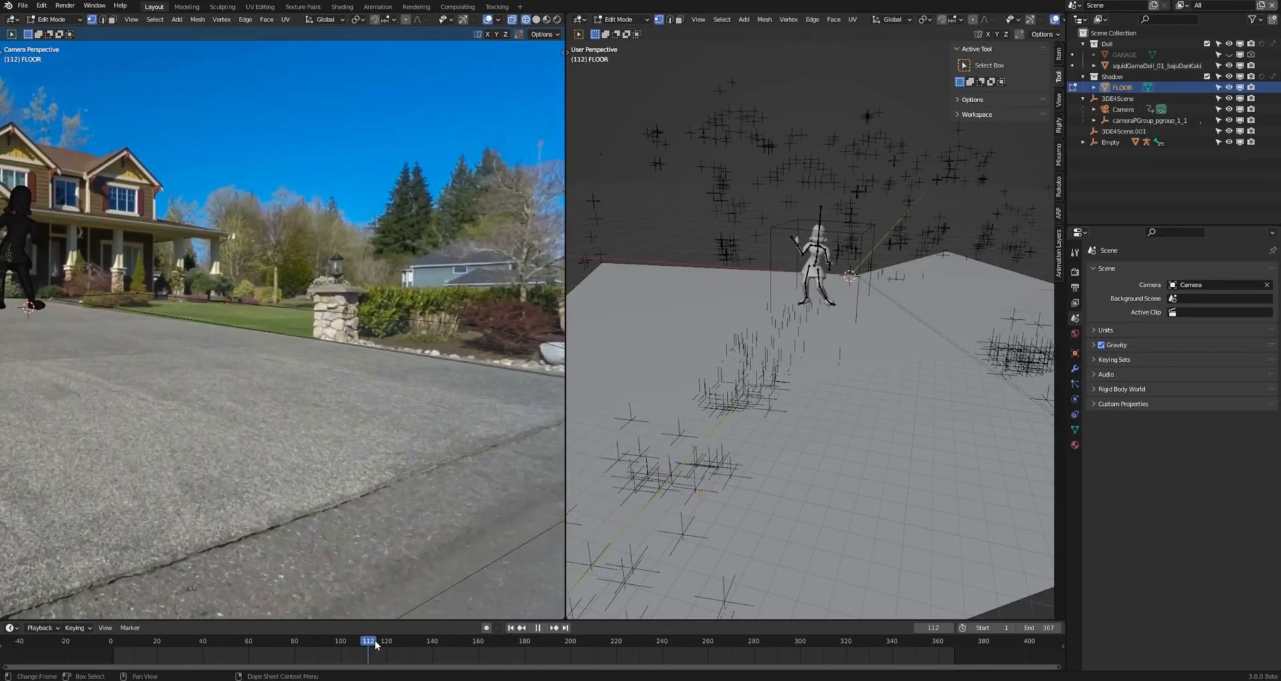
{"action": "key", "text": "space"}
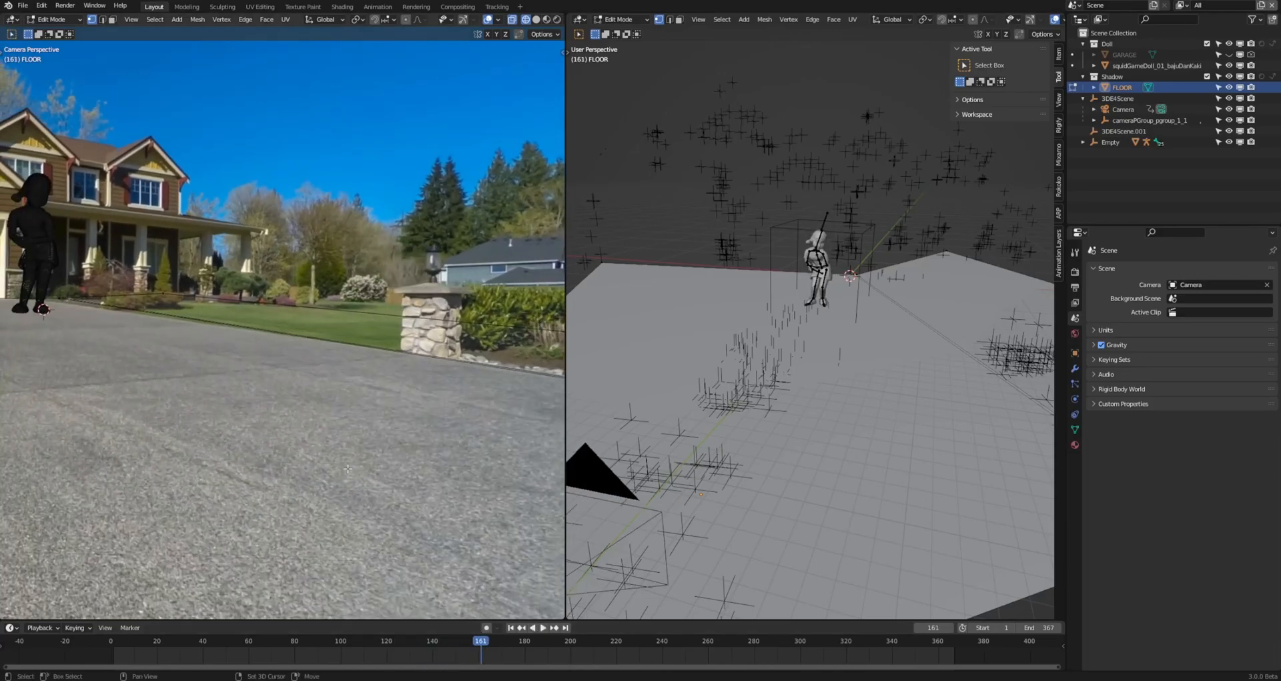
{"action": "left_click_drag", "start_coordinate": [489, 641], "coordinate": [525, 636]}
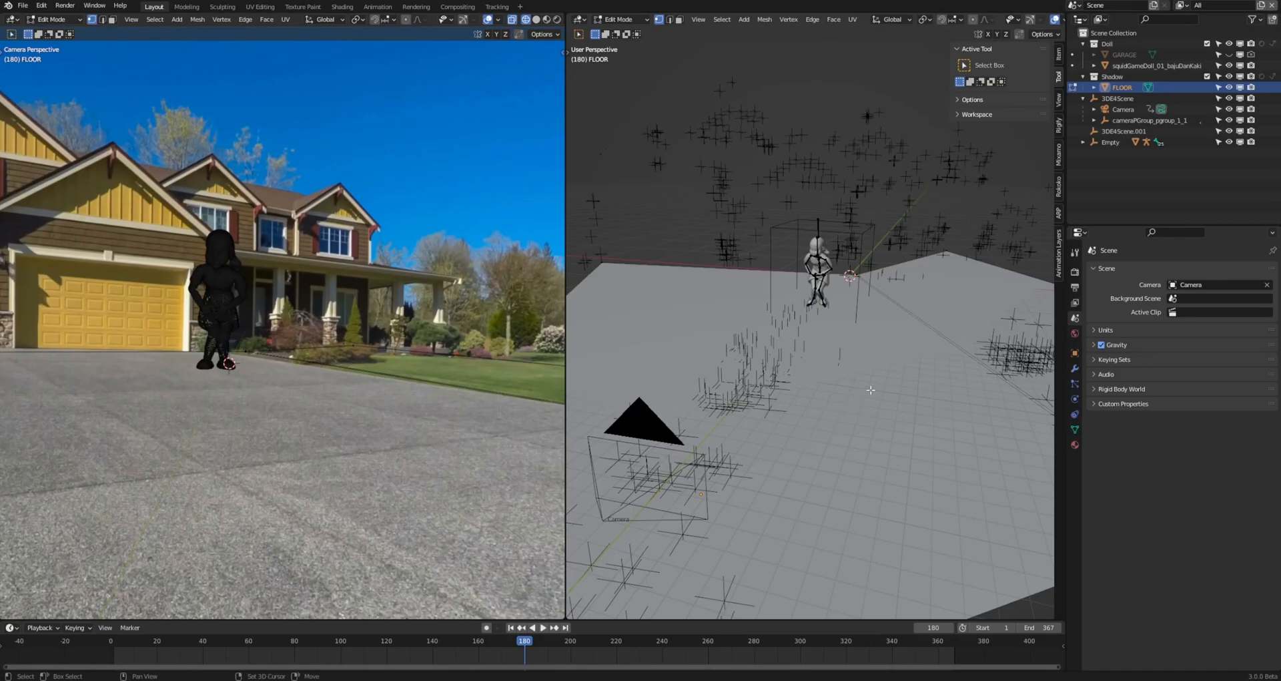
{"action": "middle_click_drag", "start_coordinate": [871, 389], "coordinate": [689, 385]}
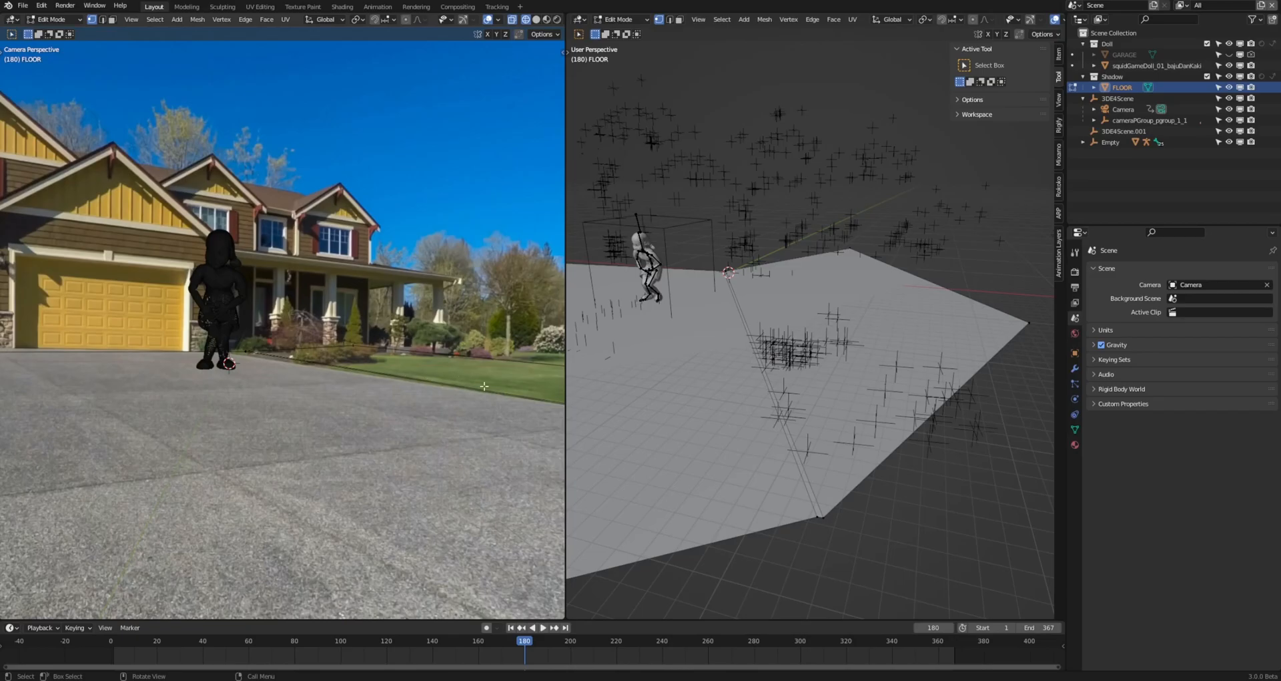
{"action": "middle_click_drag", "start_coordinate": [807, 415], "coordinate": [754, 302]}
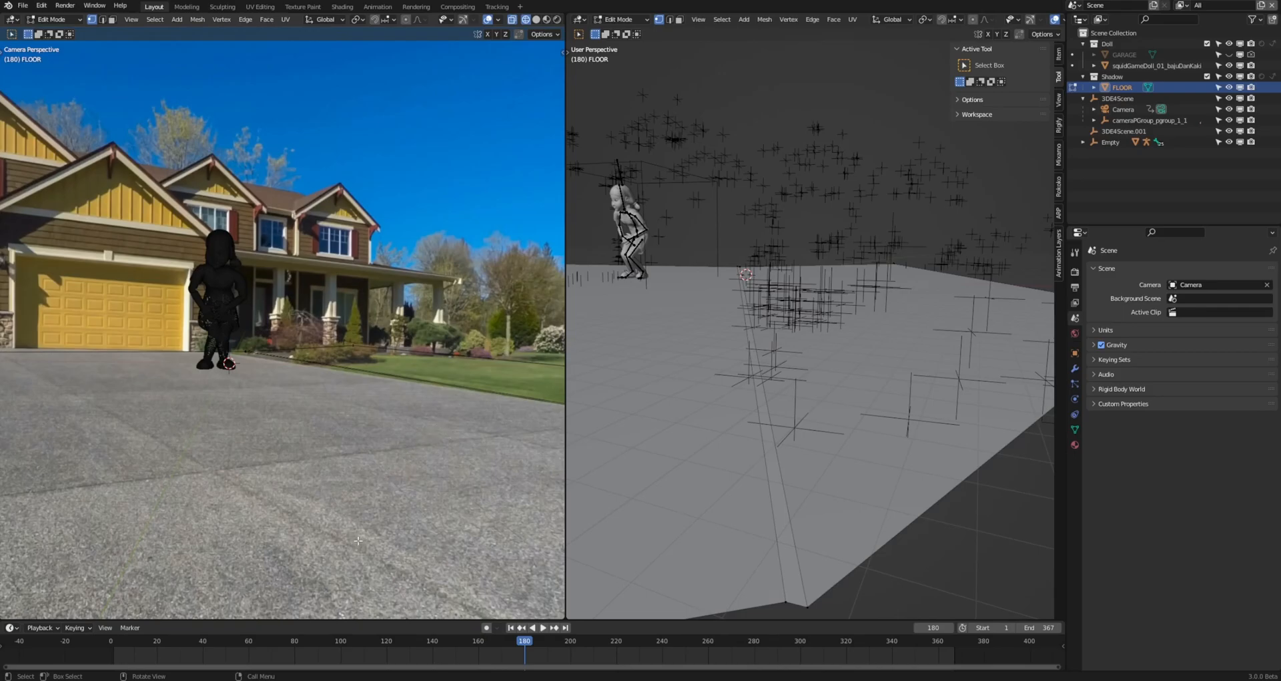
Unhide the GARAGE mesh, leave Edit Mode and frame the garage in the perspective view
{"action": "left_click", "coordinate": [1234, 54]}
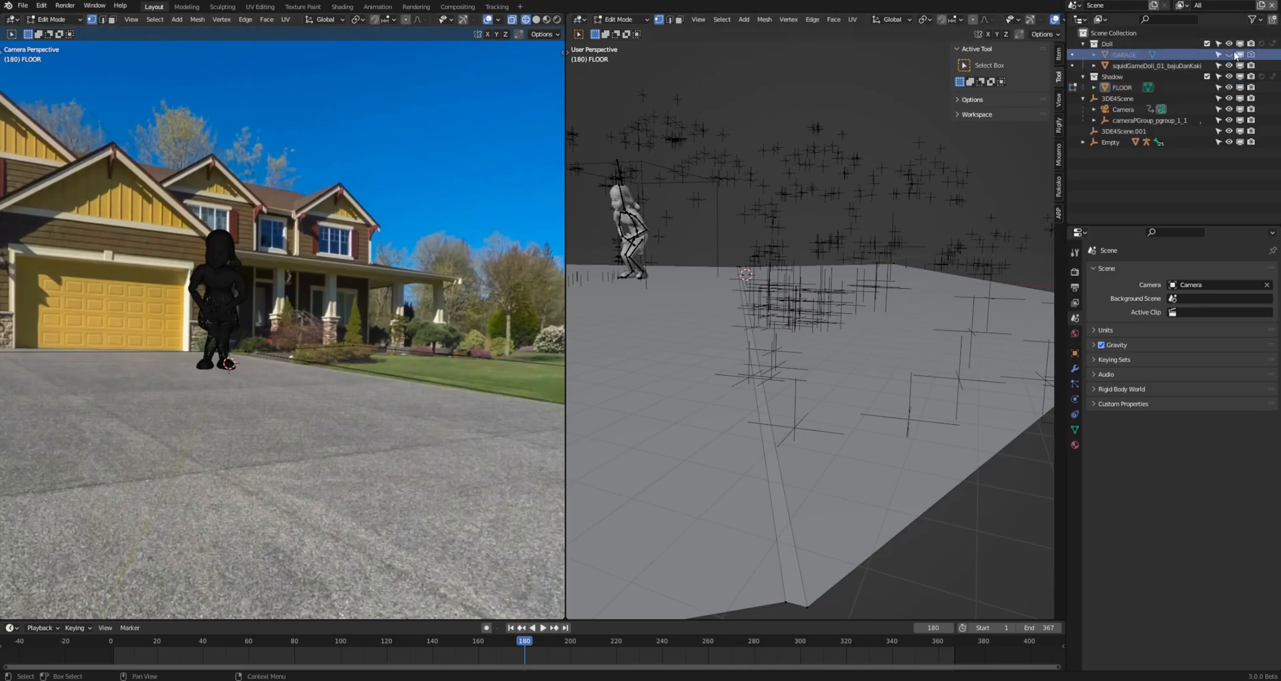
{"action": "left_click", "coordinate": [1232, 54]}
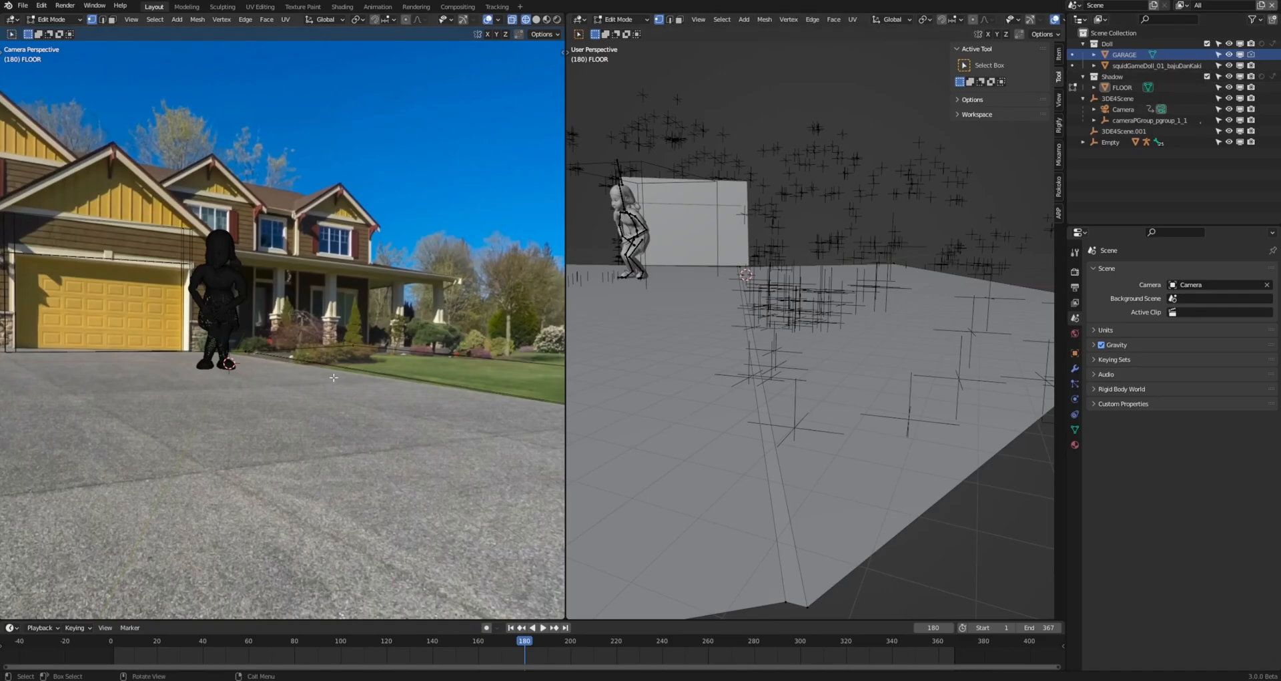
{"action": "key", "text": "Tab"}
{"action": "mouse_move", "coordinate": [724, 210]}
{"action": "middle_mouse_down"}
{"action": "mouse_move", "coordinate": [638, 126]}
{"action": "mouse_move", "coordinate": [678, 176]}
{"action": "mouse_move", "coordinate": [748, 210]}
{"action": "middle_mouse_up"}
{"action": "key", "text": "KP_Decimal"}
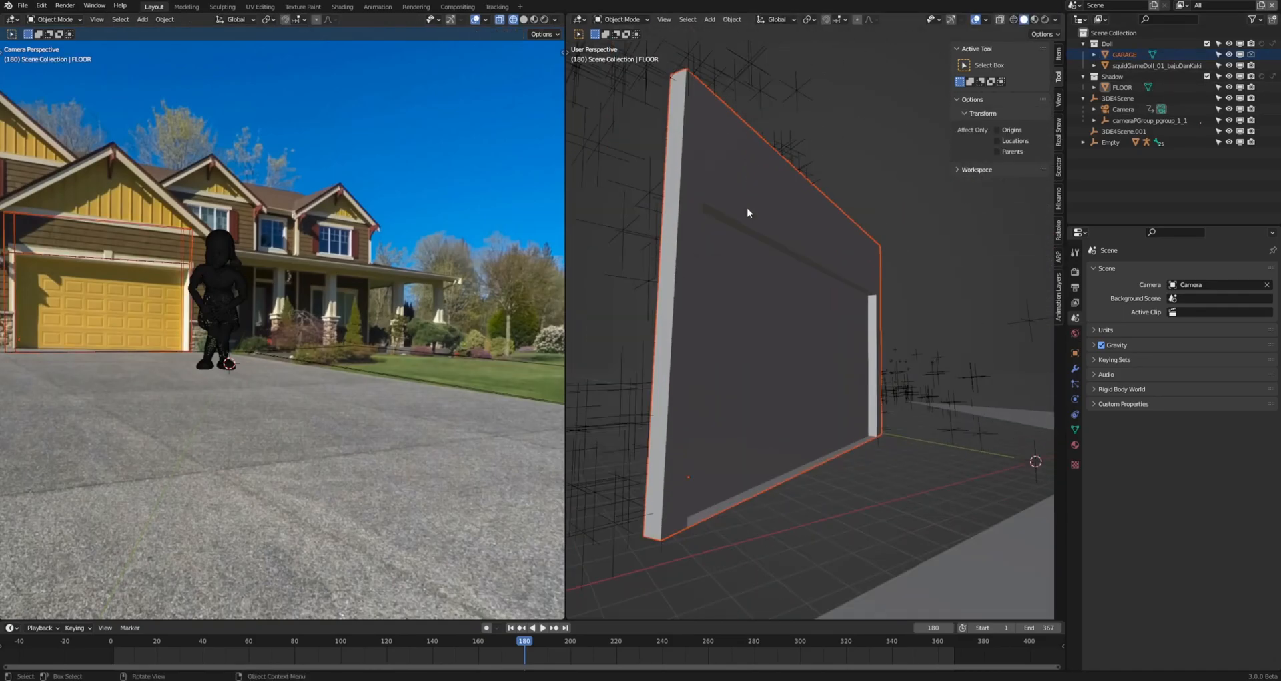
Examine the GARAGE mesh's geometry in Edit Mode, then return to Object Mode
{"action": "key", "text": "Tab"}
{"action": "scroll", "coordinate": [717, 213], "scroll_direction": "up", "scroll_amount": 2}
{"action": "middle_click_drag", "start_coordinate": [747, 264], "coordinate": [745, 351]}
{"action": "key", "text": "alt+a"}
{"action": "key", "text": "Tab"}
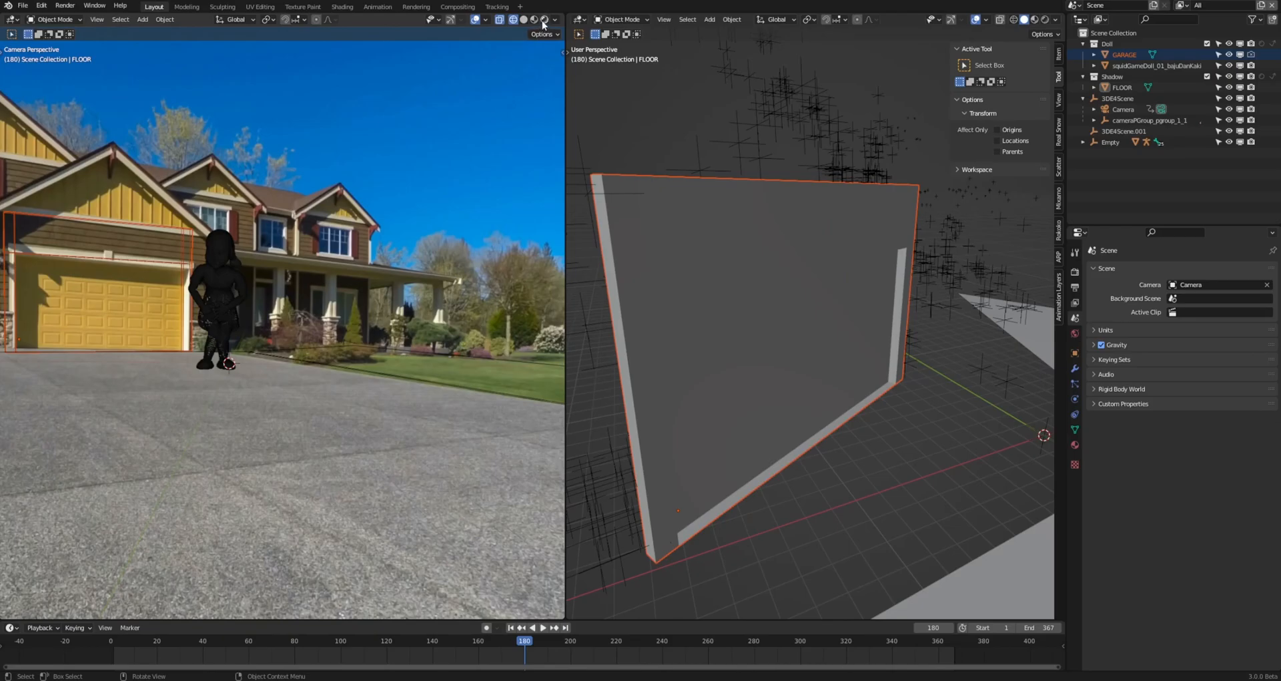
Preview the camera view in rendered shading and toggle the GARAGE mesh's visibility repeatedly to compare its effect on the doll
{"action": "left_click", "coordinate": [544, 20]}
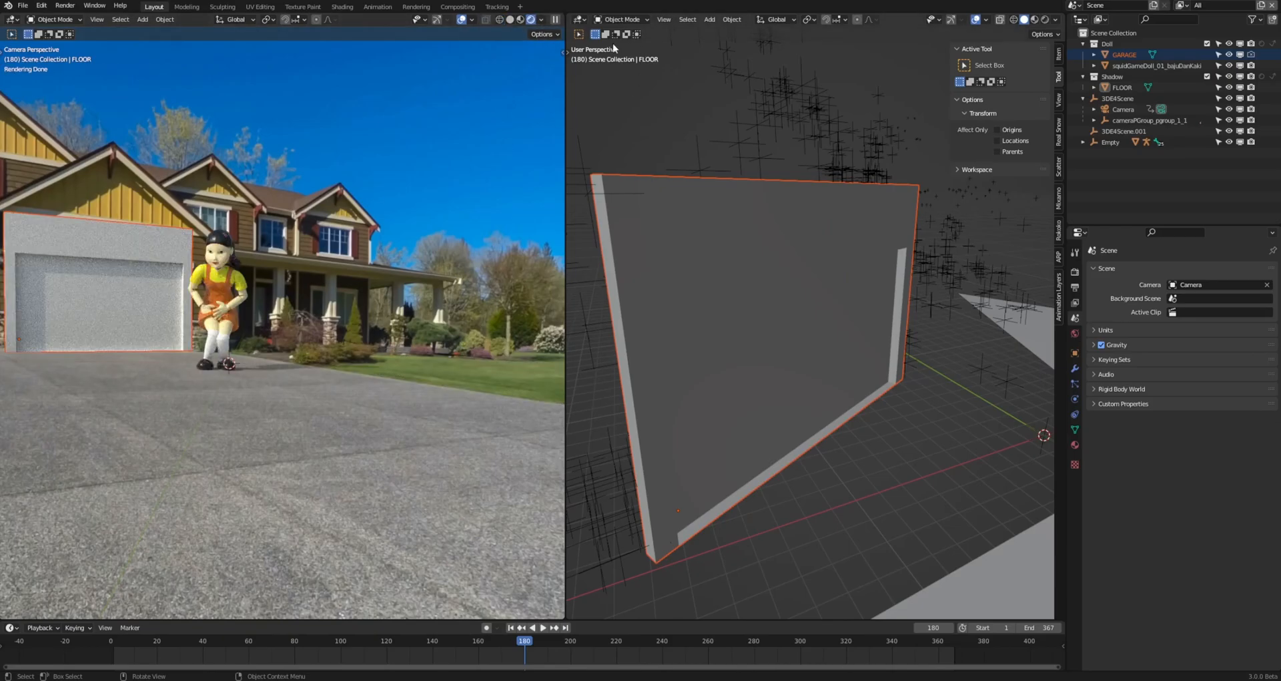
{"action": "left_click", "coordinate": [1229, 54]}
{"action": "left_click", "coordinate": [1229, 55]}
{"action": "left_click", "coordinate": [1229, 55]}
{"action": "left_click", "coordinate": [1229, 55]}
{"action": "left_click", "coordinate": [1229, 55]}
{"action": "left_click", "coordinate": [1229, 55]}
{"action": "left_click", "coordinate": [1229, 55]}
{"action": "left_click", "coordinate": [1229, 55]}
{"action": "left_click", "coordinate": [1229, 54]}
{"action": "left_click", "coordinate": [1228, 56]}
{"action": "left_click", "coordinate": [1228, 56]}
{"action": "left_click", "coordinate": [1229, 56]}
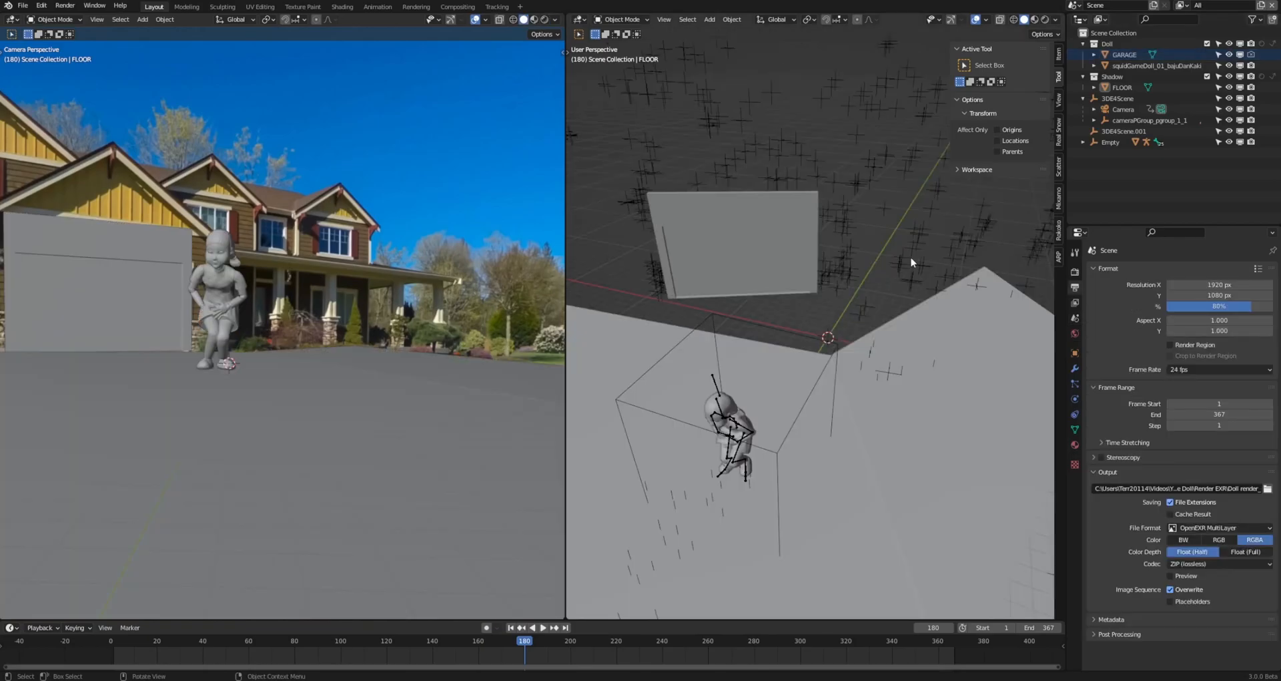
Review the Cycles render settings and the World's air_museum_playground_4k.exr environment texture settings
{"action": "middle_click_drag", "start_coordinate": [814, 269], "coordinate": [809, 337]}
{"action": "left_click", "coordinate": [1075, 303]}
{"action": "left_click", "coordinate": [1074, 287]}
{"action": "left_click", "coordinate": [1075, 273]}
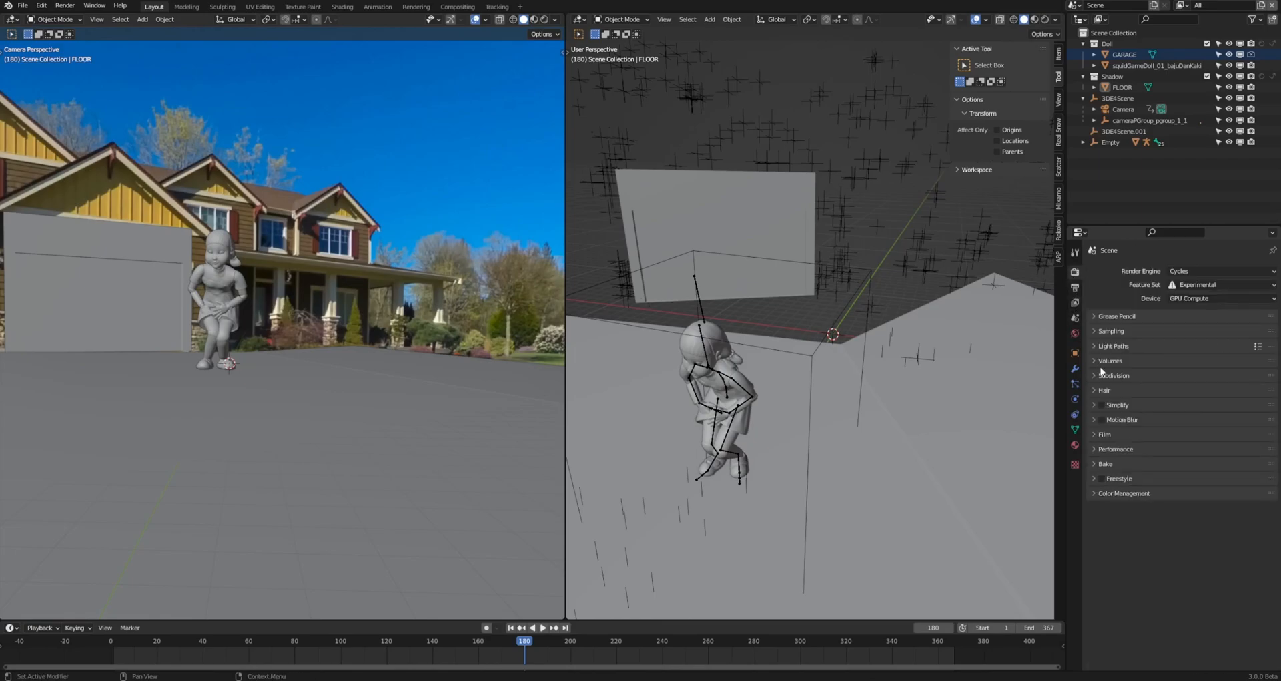
{"action": "left_click", "coordinate": [1075, 333]}
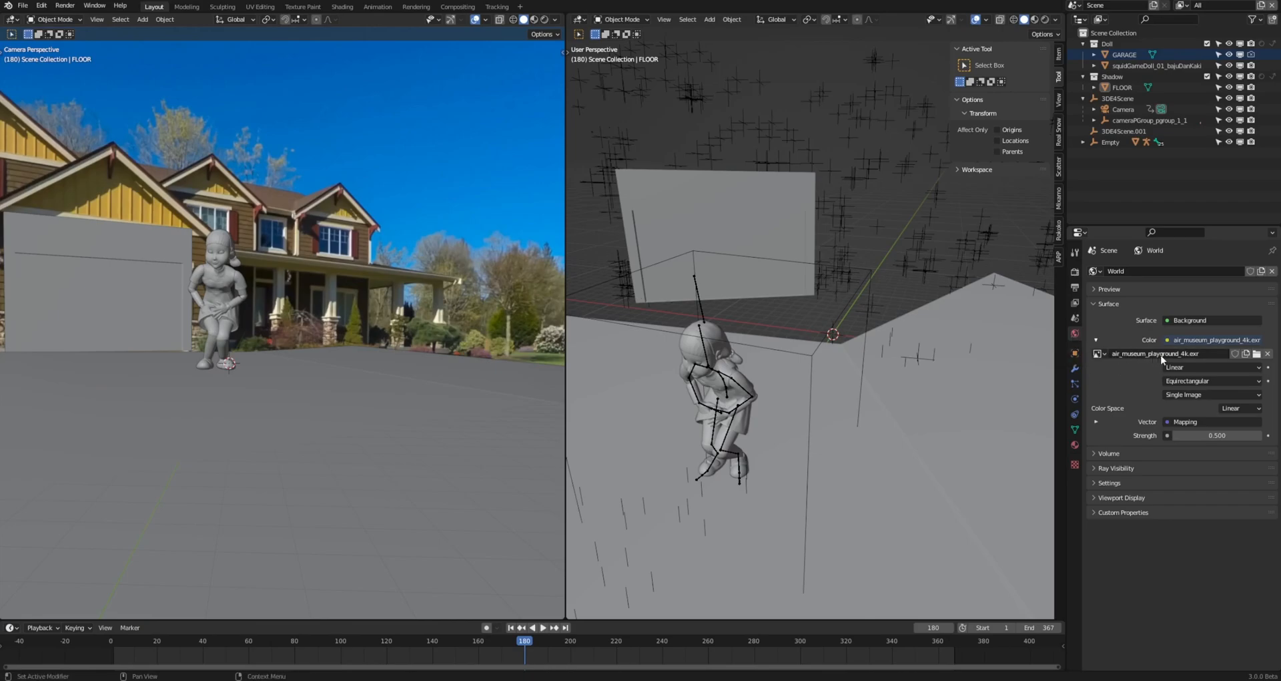
{"action": "left_click", "coordinate": [1207, 366]}
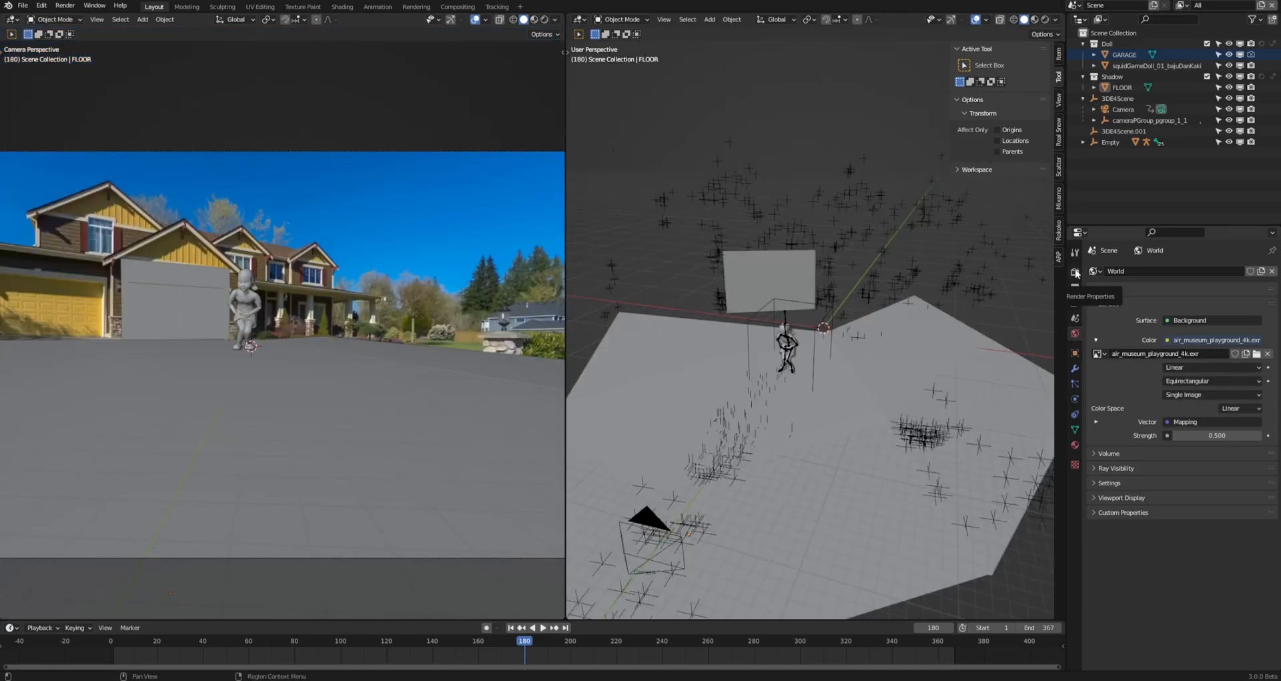
Expand the Film render settings and show the environment background in an enlarged, rendered perspective view
{"action": "left_click", "coordinate": [1074, 271]}
{"action": "left_click", "coordinate": [1095, 434]}
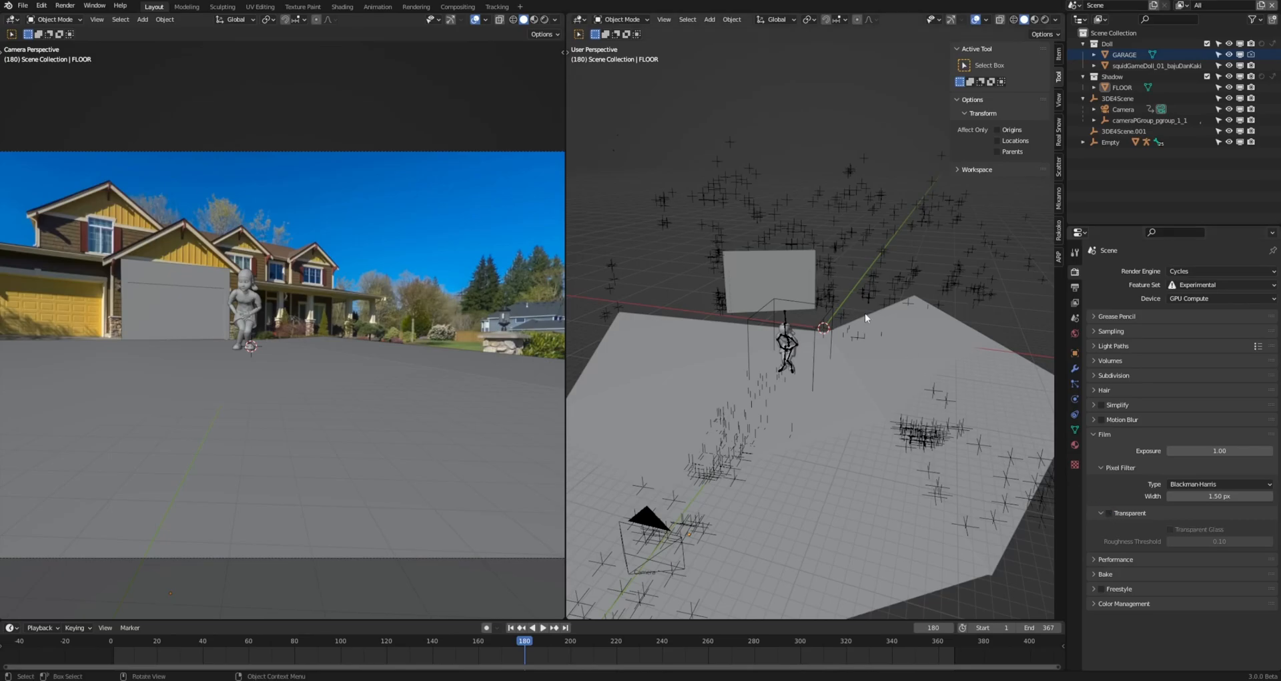
{"action": "key", "text": "z"}
{"action": "left_click", "coordinate": [773, 250]}
{"action": "mouse_move", "coordinate": [773, 250]}
{"action": "middle_mouse_down"}
{"action": "mouse_move", "coordinate": [892, 240]}
{"action": "mouse_move", "coordinate": [829, 211]}
{"action": "mouse_move", "coordinate": [907, 201]}
{"action": "mouse_move", "coordinate": [990, 194]}
{"action": "mouse_move", "coordinate": [1030, 222]}
{"action": "mouse_move", "coordinate": [578, 266]}
{"action": "middle_mouse_up"}
{"action": "left_click_drag", "start_coordinate": [565, 267], "coordinate": [425, 268]}
{"action": "middle_click_drag", "start_coordinate": [487, 277], "coordinate": [650, 232]}
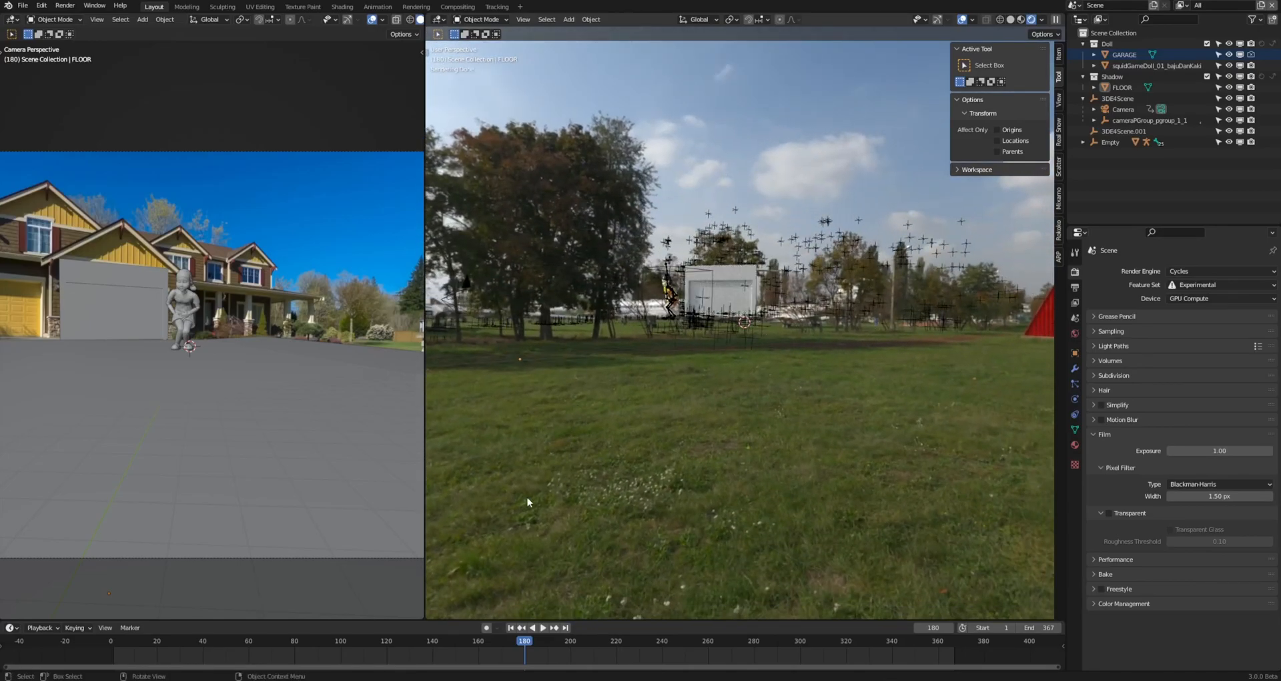
Replace the camera view area with the Shader Editor and display the World's shader nodes
{"action": "left_click", "coordinate": [12, 20]}
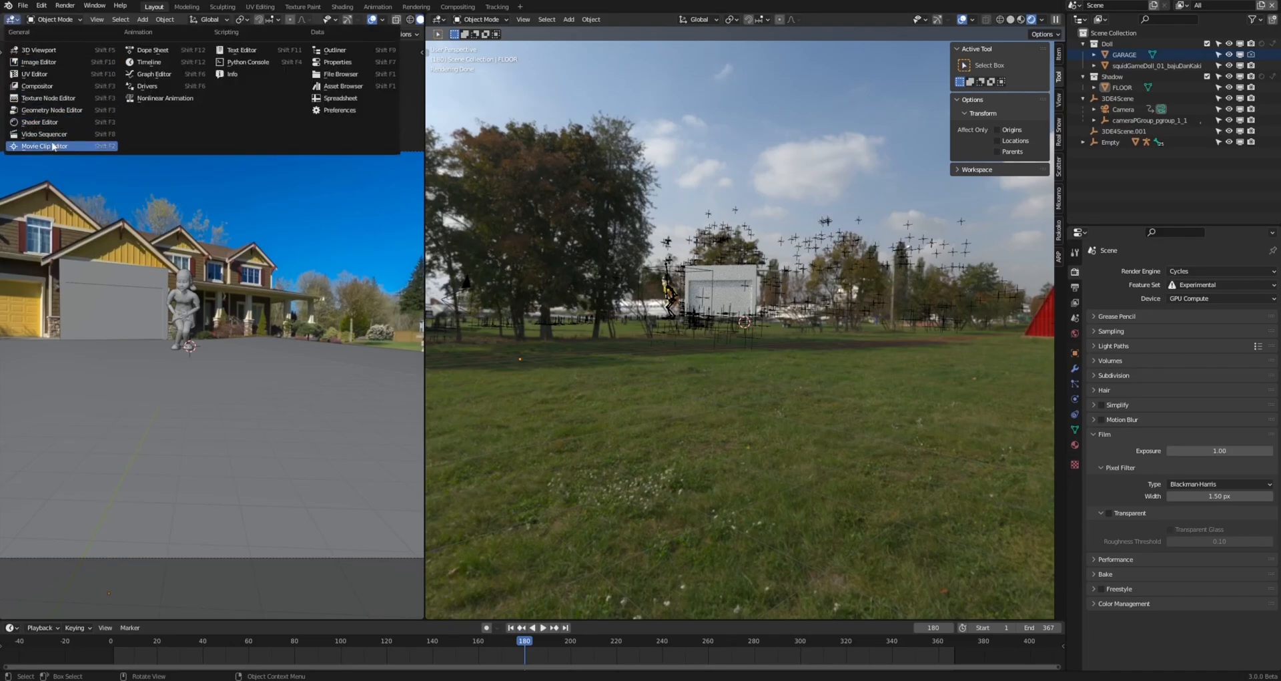
{"action": "left_click", "coordinate": [40, 125]}
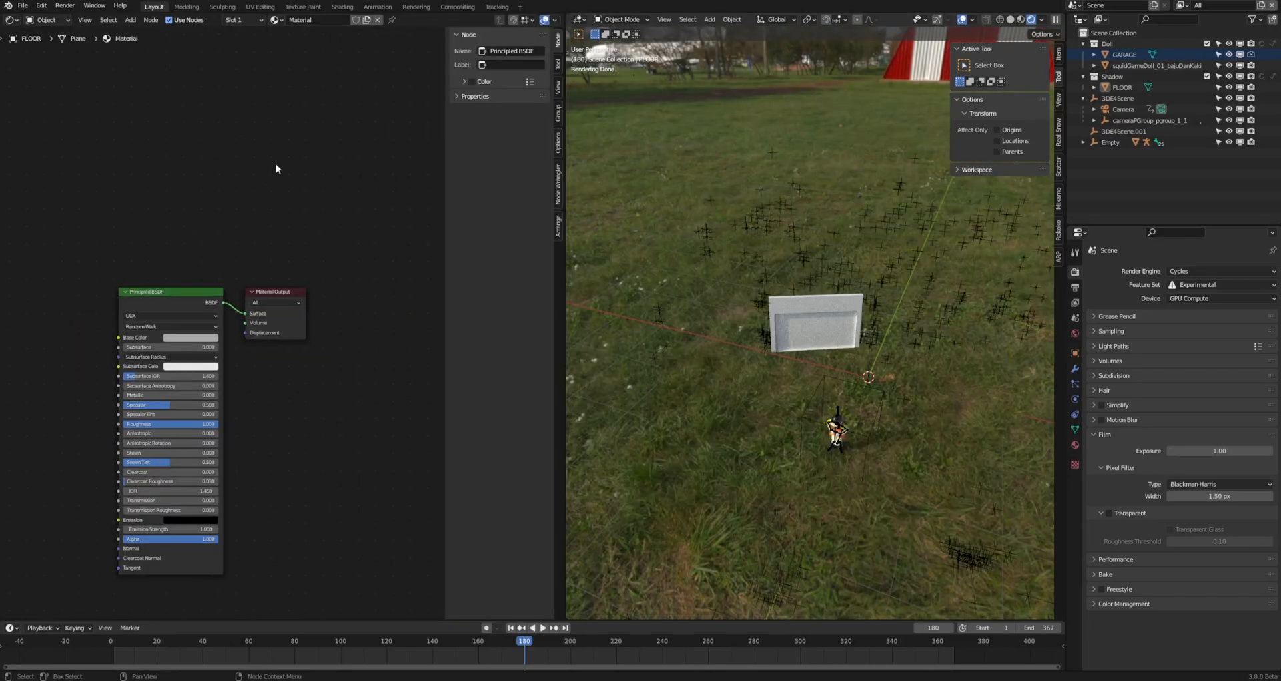
{"action": "left_click", "coordinate": [46, 19]}
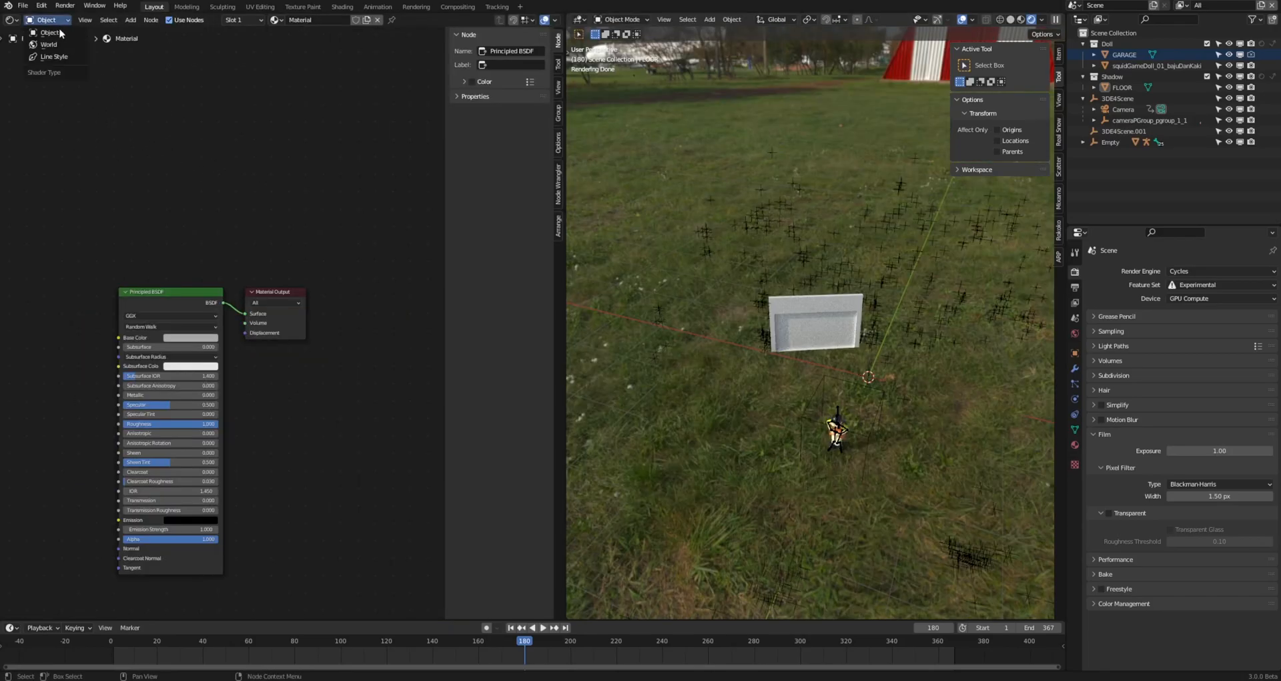
{"action": "left_click", "coordinate": [43, 41]}
{"action": "middle_click_drag", "start_coordinate": [120, 147], "coordinate": [223, 137]}
{"action": "scroll", "coordinate": [174, 299], "scroll_direction": "up", "scroll_amount": 2}
Clear the existing nodes from in front of the air_museum_playground_4k.exr environment texture node
{"action": "left_click", "coordinate": [137, 280]}
{"action": "mouse_move", "coordinate": [221, 246]}
{"action": "middle_mouse_down"}
{"action": "mouse_move", "coordinate": [143, 214]}
{"action": "mouse_move", "coordinate": [314, 200]}
{"action": "middle_mouse_up"}
{"action": "left_click", "coordinate": [208, 239]}
{"action": "left_click", "coordinate": [375, 239]}
{"action": "middle_click_drag", "start_coordinate": [149, 188], "coordinate": [312, 201]}
{"action": "left_click_drag", "start_coordinate": [87, 150], "coordinate": [283, 183]}
{"action": "left_click_drag", "start_coordinate": [297, 254], "coordinate": [287, 627]}
{"action": "middle_click_drag", "start_coordinate": [260, 284], "coordinate": [186, 328]}
Add a Texture Coordinate node to the World node tree, before the environment texture node
{"action": "left_click", "coordinate": [131, 20]}
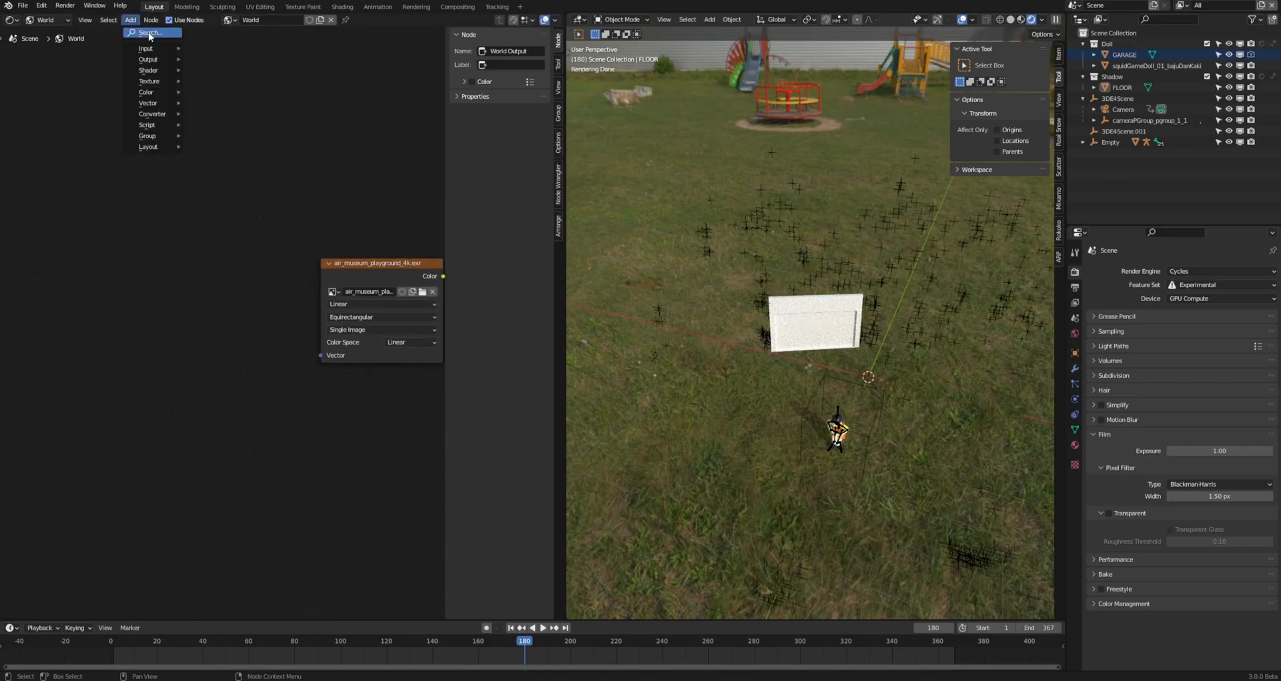
{"action": "left_click", "coordinate": [151, 34]}
{"action": "type", "text": "tex"}
{"action": "key", "text": "Return"}
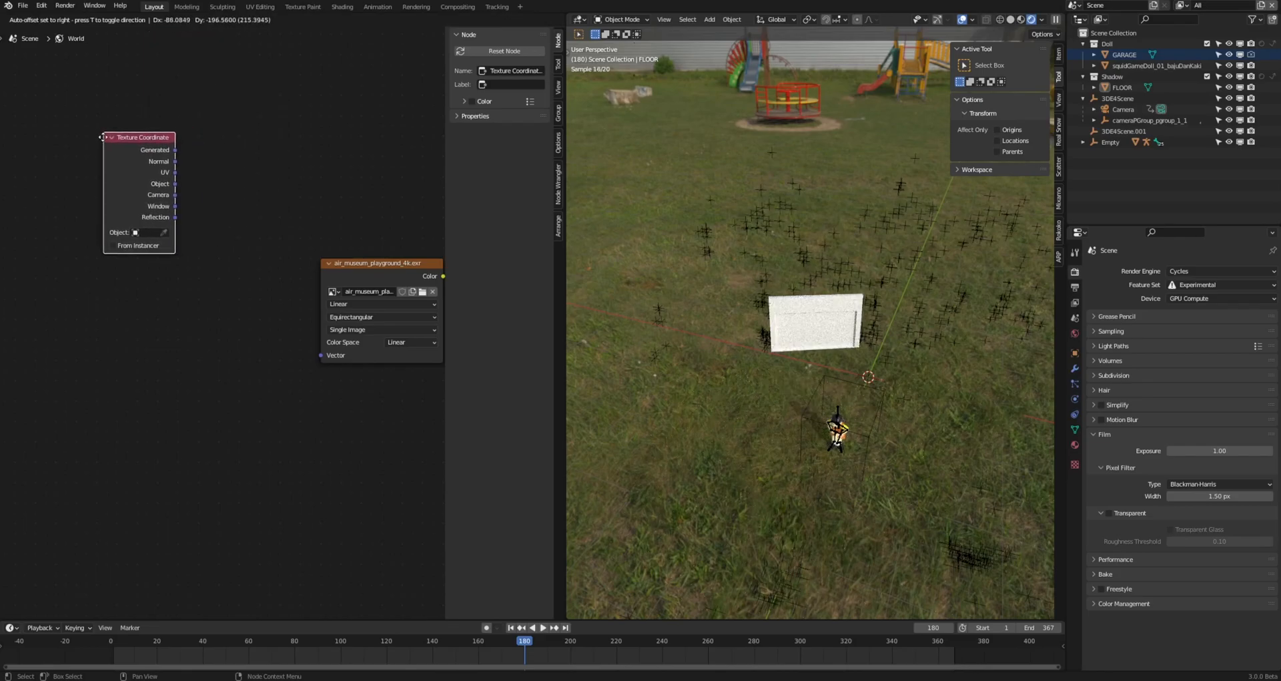
{"action": "left_click", "coordinate": [60, 181]}
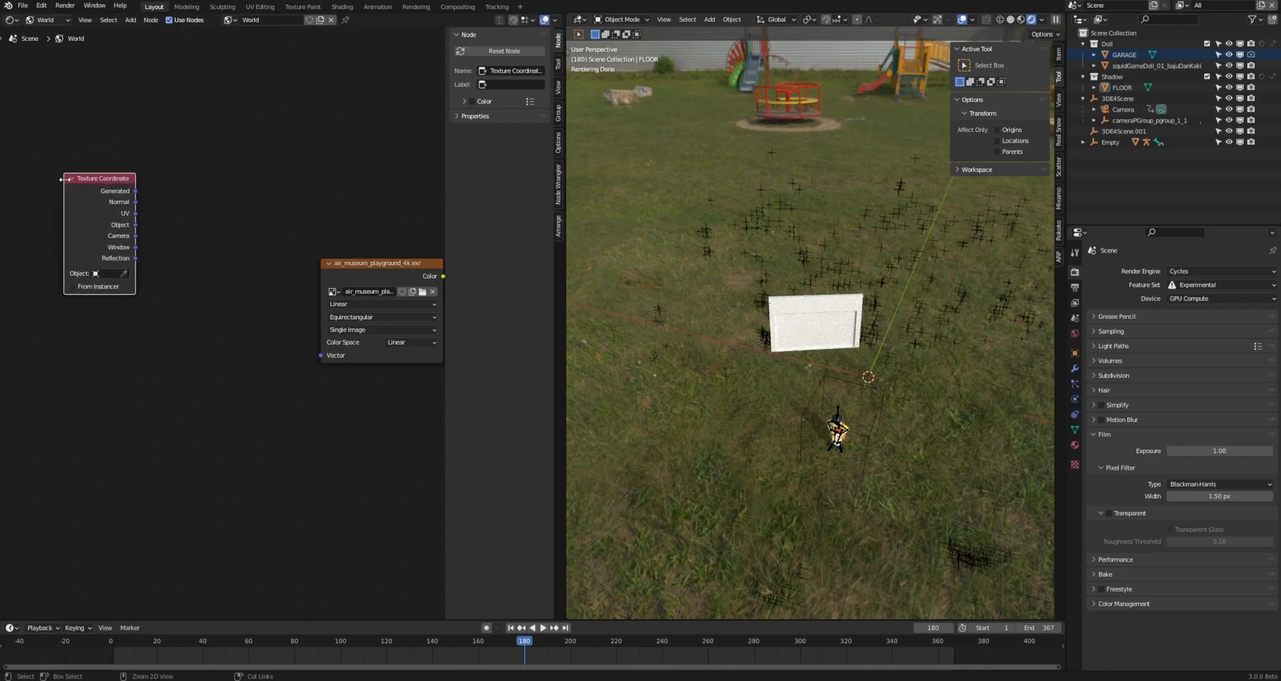
Add a Mapping node between the Texture Coordinate and environment texture nodes
{"action": "key", "text": "shift+a"}
{"action": "left_click", "coordinate": [61, 179]}
{"action": "type", "text": "mapping"}
{"action": "key", "text": "Return"}
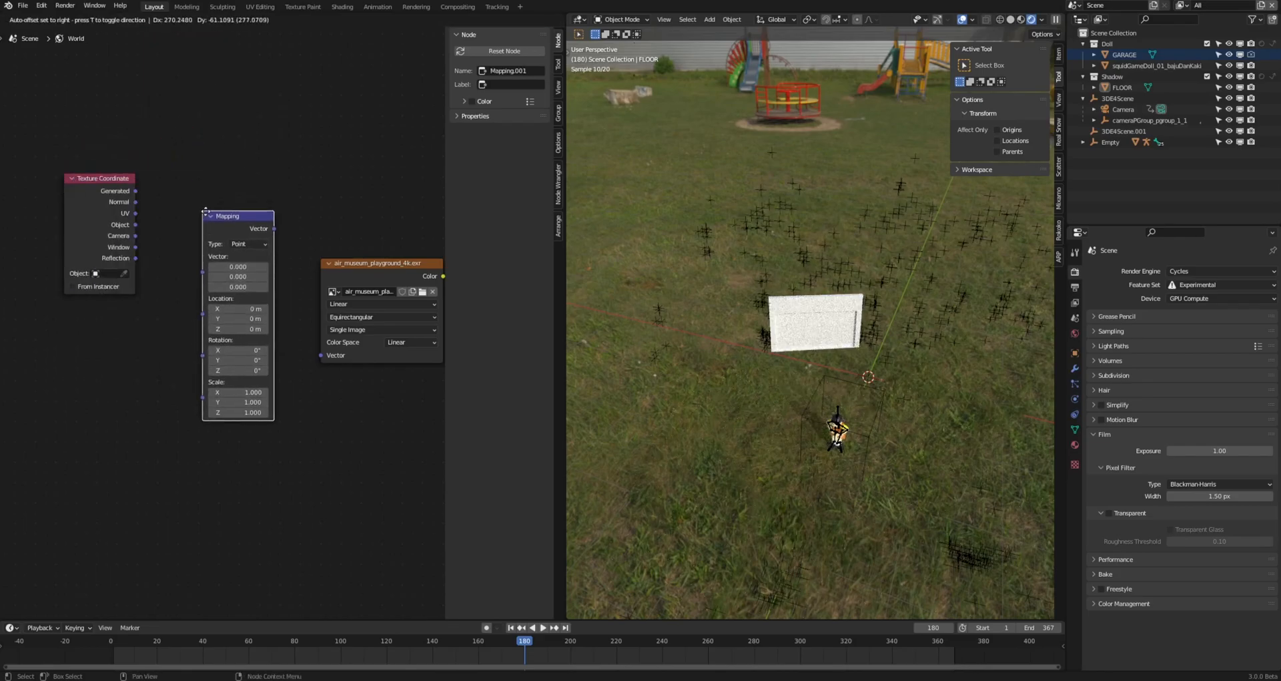
{"action": "left_click", "coordinate": [221, 208]}
Connect the Generated output to the Mapping node's Vector input and the Mapping output to the environment texture's Vector input
{"action": "left_click_drag", "start_coordinate": [135, 191], "coordinate": [219, 273]}
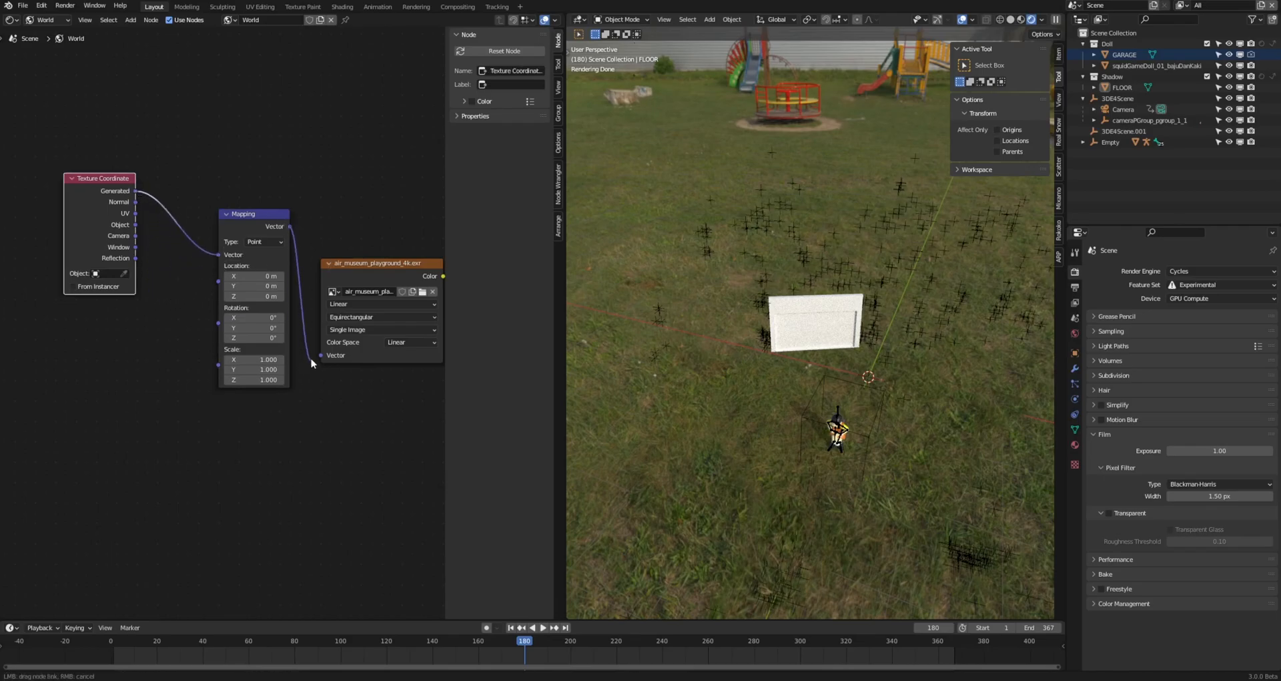
{"action": "left_click_drag", "start_coordinate": [319, 355], "coordinate": [319, 355]}
{"action": "left_click_drag", "start_coordinate": [260, 212], "coordinate": [232, 250]}
Rotate the HDRI to about 104° around Z in the Mapping node, checking its lighting against the footage through the camera
{"action": "left_click_drag", "start_coordinate": [225, 377], "coordinate": [542, 377]}
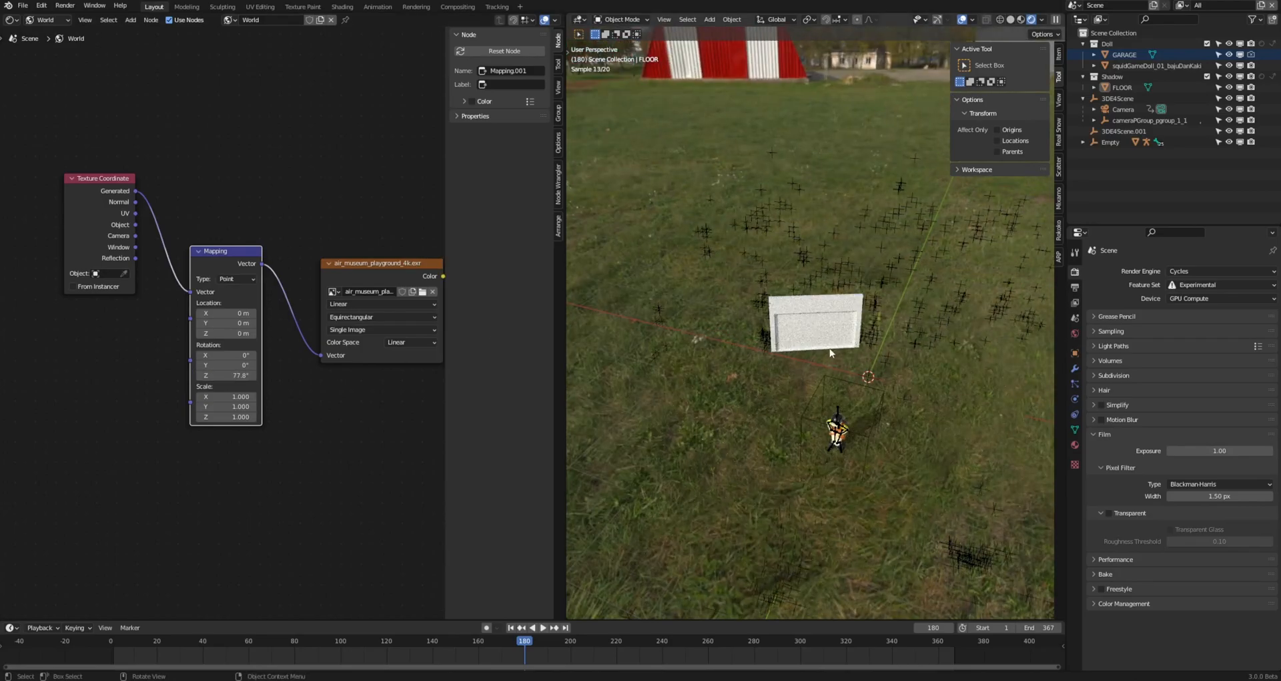
{"action": "key", "text": "KP_0"}
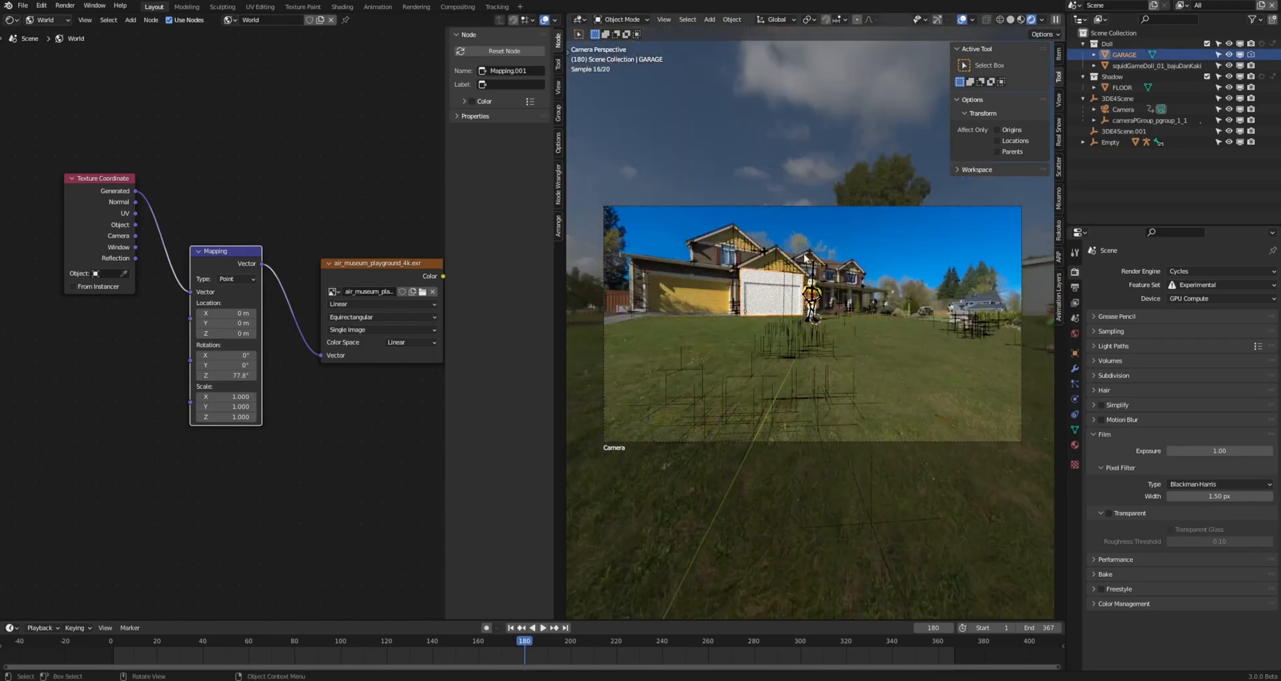
{"action": "scroll", "coordinate": [862, 319], "scroll_direction": "up", "scroll_amount": 2}
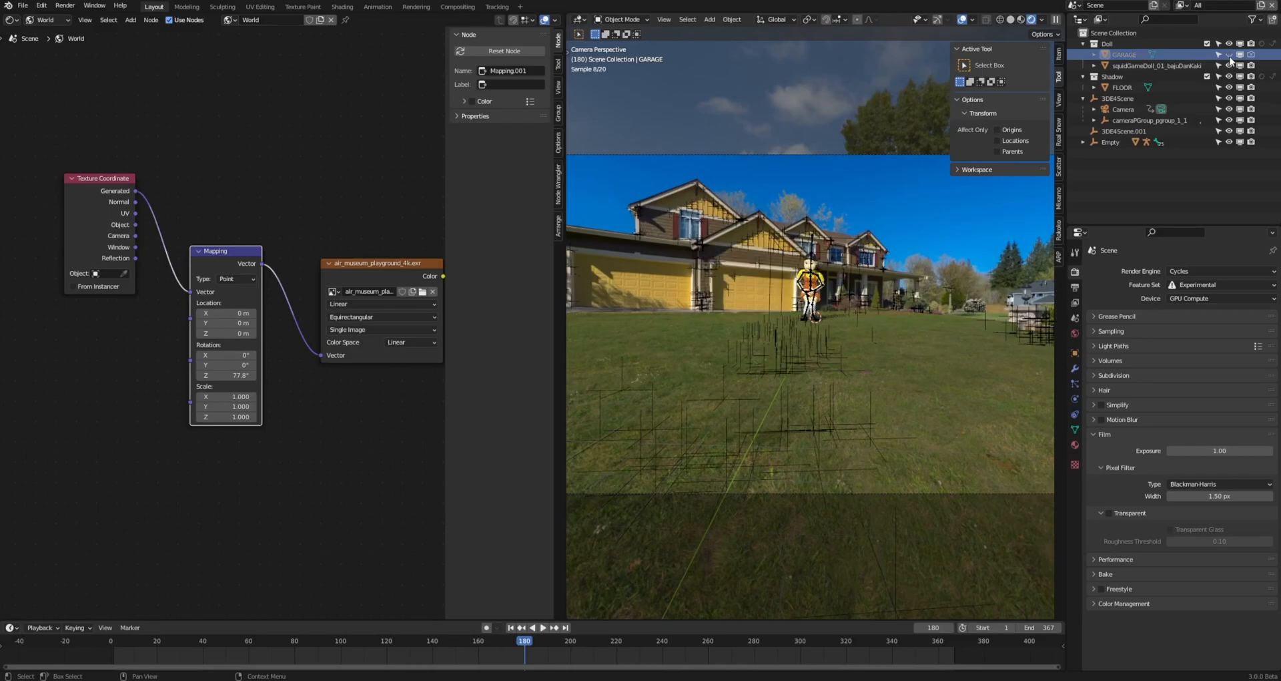
{"action": "left_click_drag", "start_coordinate": [235, 376], "coordinate": [341, 376]}
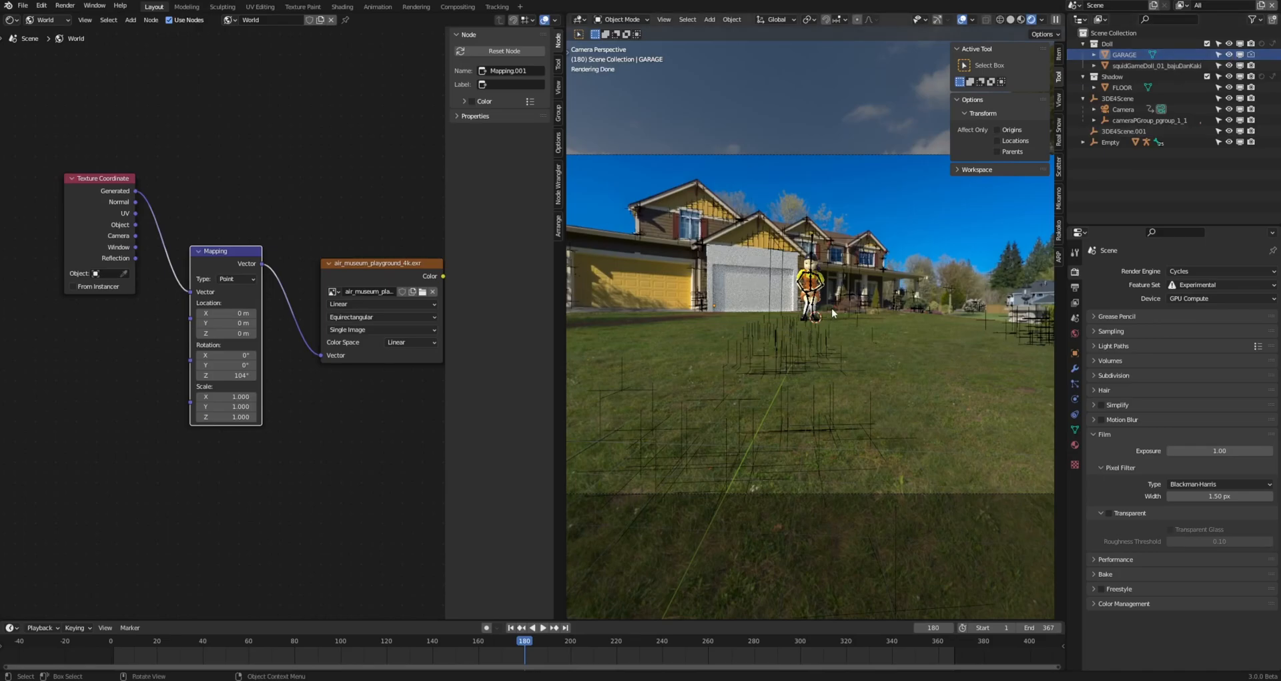
{"action": "middle_click_drag", "start_coordinate": [831, 307], "coordinate": [725, 271]}
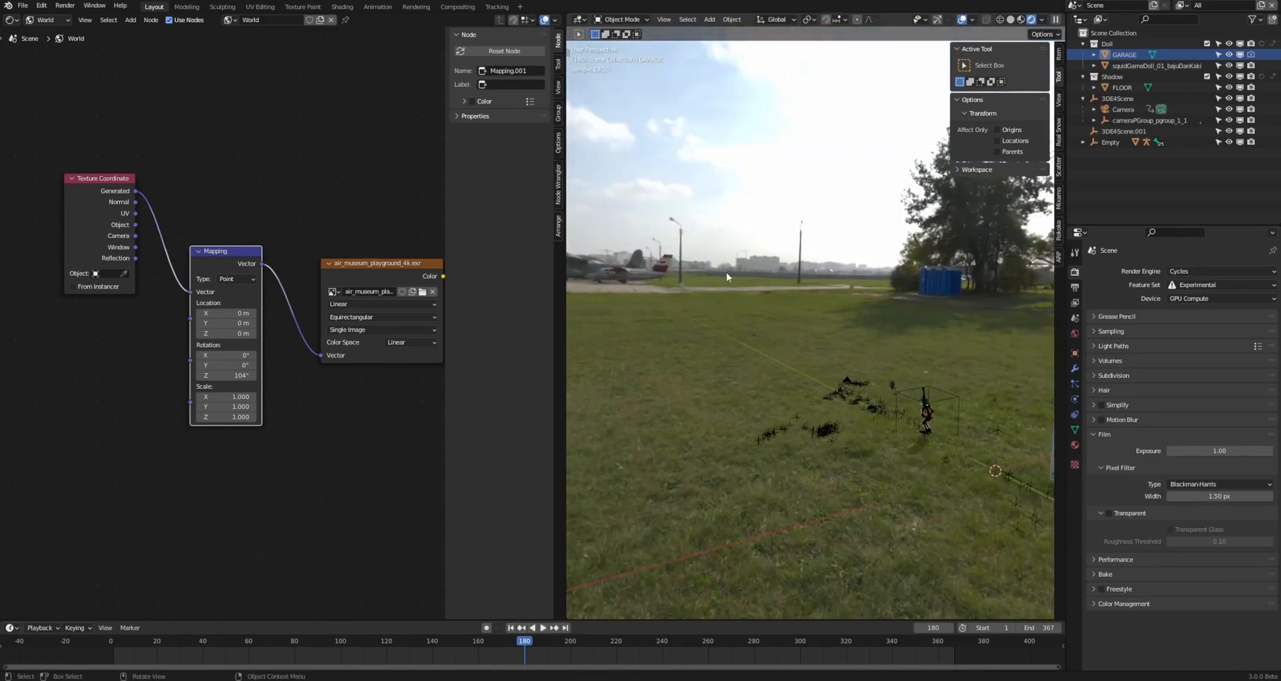
{"action": "key", "text": "KP_0"}
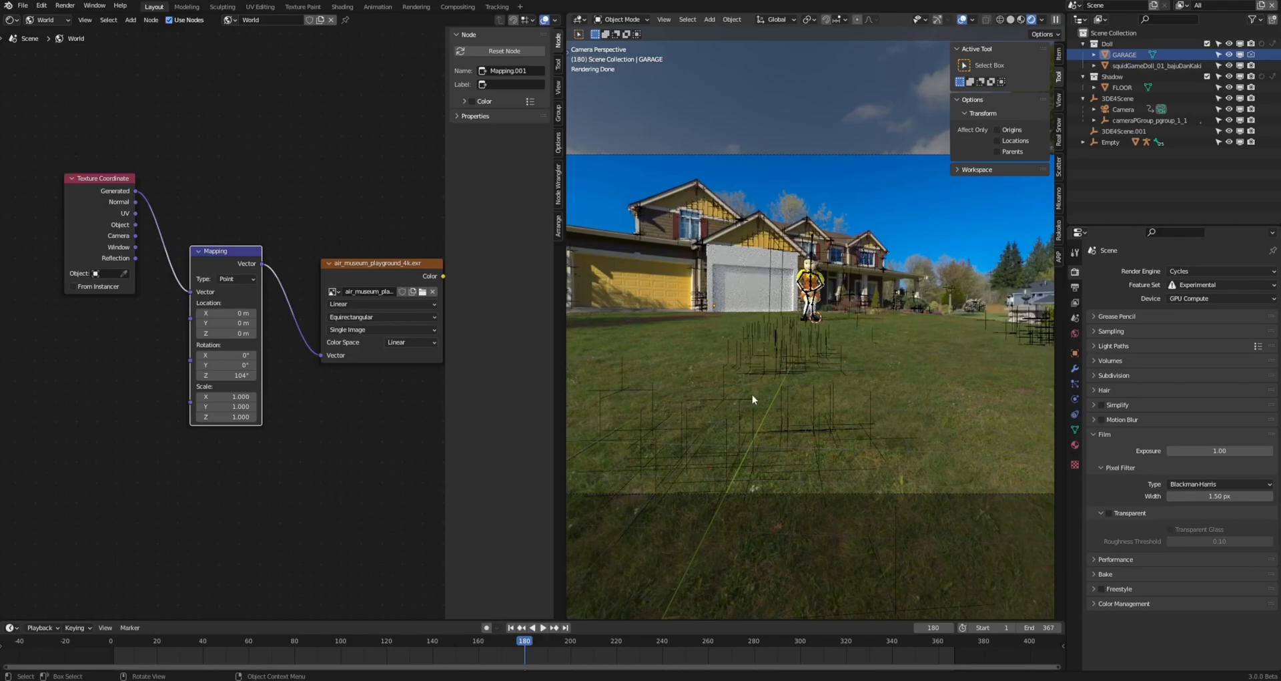
Play part of the tracked footage from near its start in the rendered camera view
{"action": "left_click", "coordinate": [134, 642]}
{"action": "key", "text": "space"}
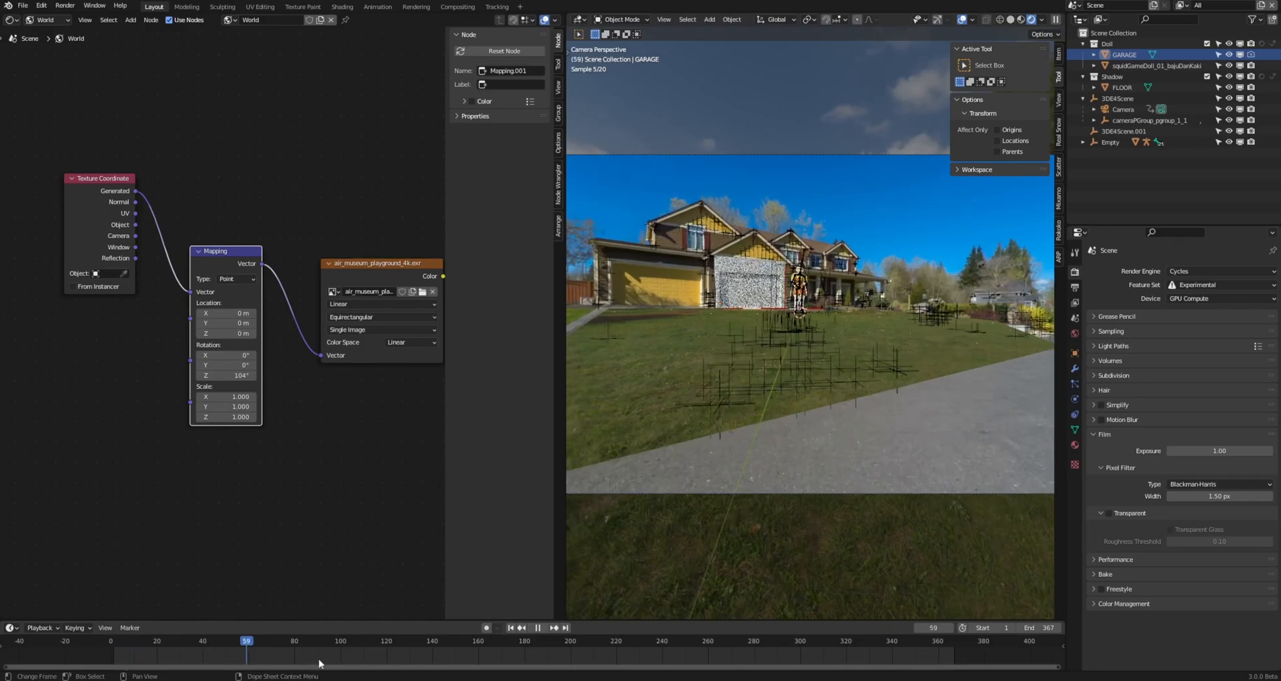
{"action": "key", "text": "space"}
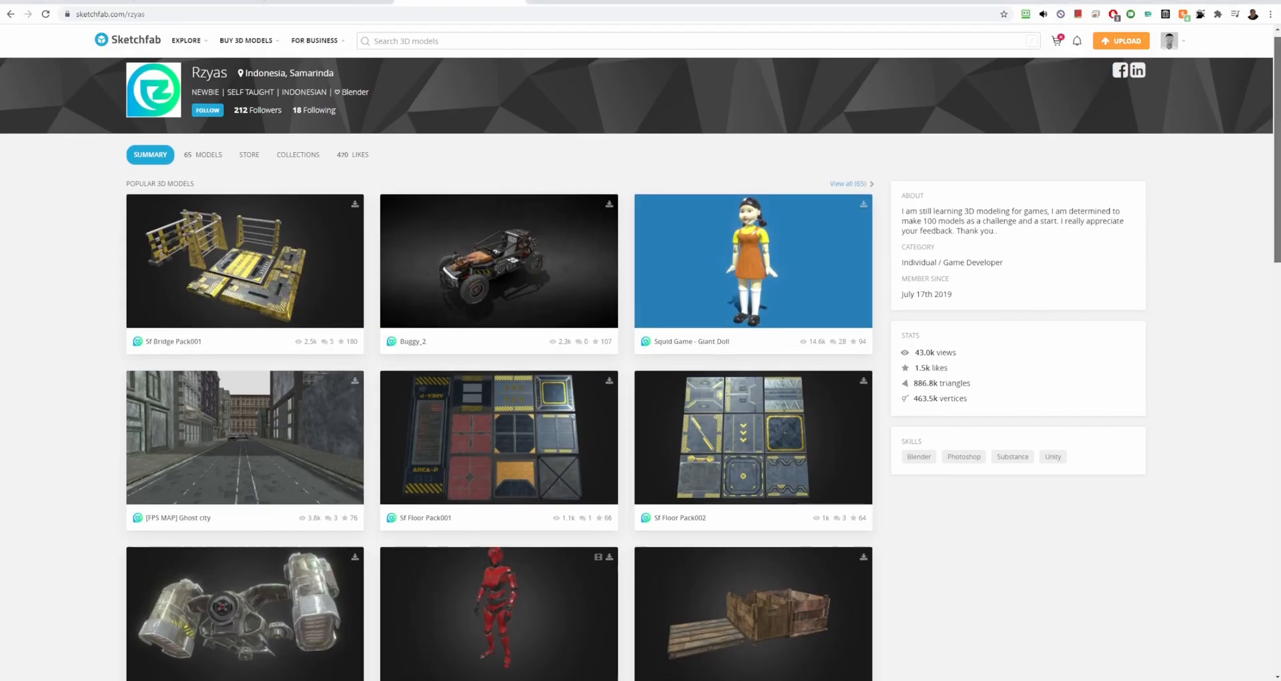
In Sketchfab, browse the creator's model page and examine the Squid Game - Giant Doll model in 3D
{"action": "scroll", "coordinate": [641, 358], "scroll_direction": "down", "scroll_amount": 5}
{"action": "scroll", "coordinate": [640, 367], "scroll_direction": "down", "scroll_amount": 3}
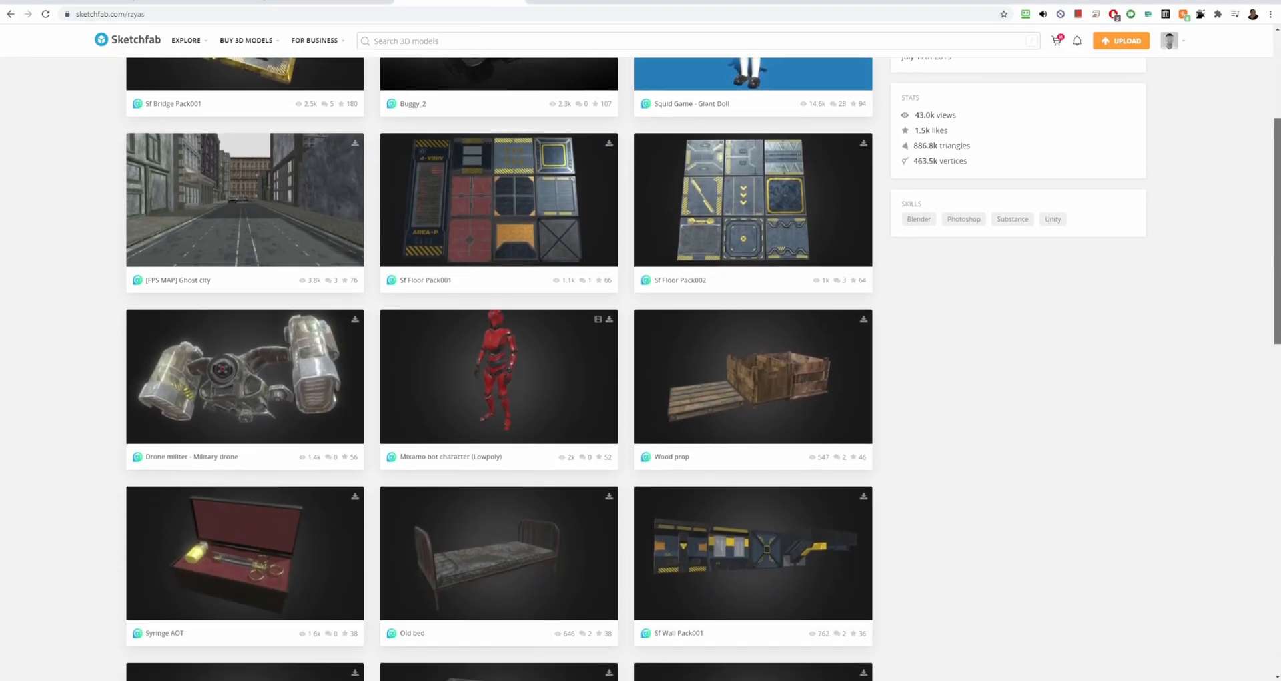
{"action": "scroll", "coordinate": [641, 367], "scroll_direction": "up", "scroll_amount": 6}
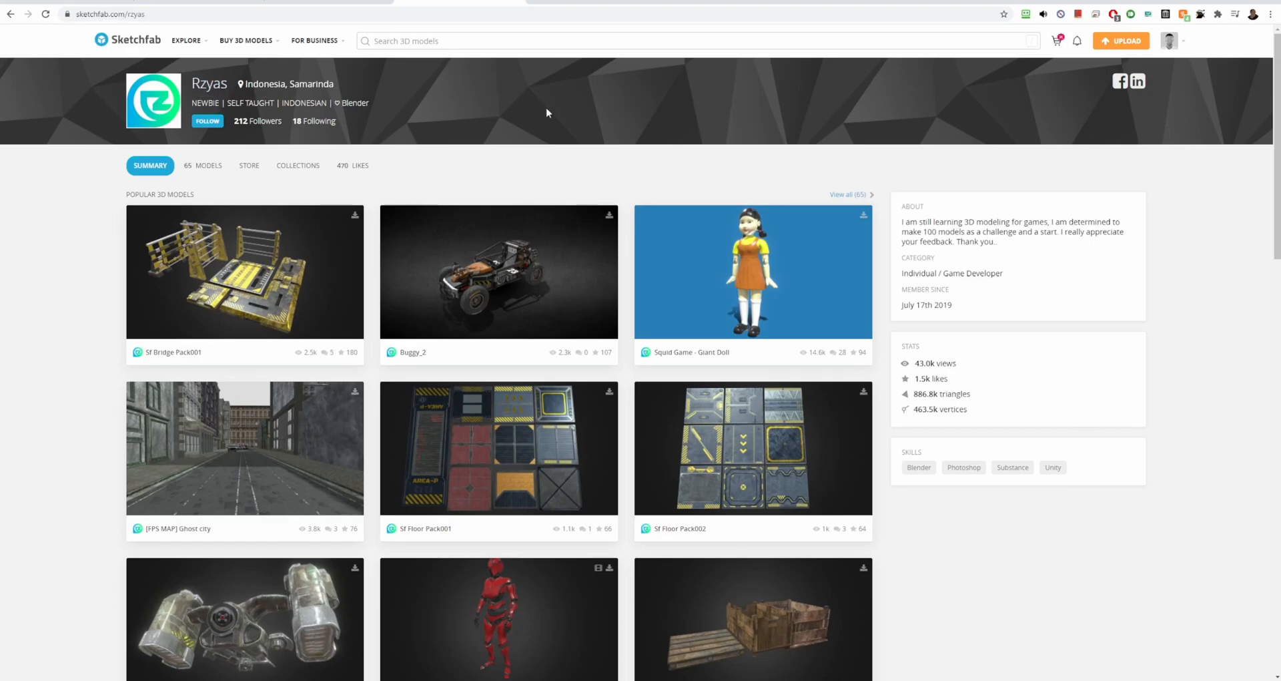
{"action": "scroll", "coordinate": [934, 177], "scroll_direction": "down", "scroll_amount": 2}
{"action": "scroll", "coordinate": [820, 191], "scroll_direction": "up", "scroll_amount": 3}
{"action": "left_click", "coordinate": [763, 219]}
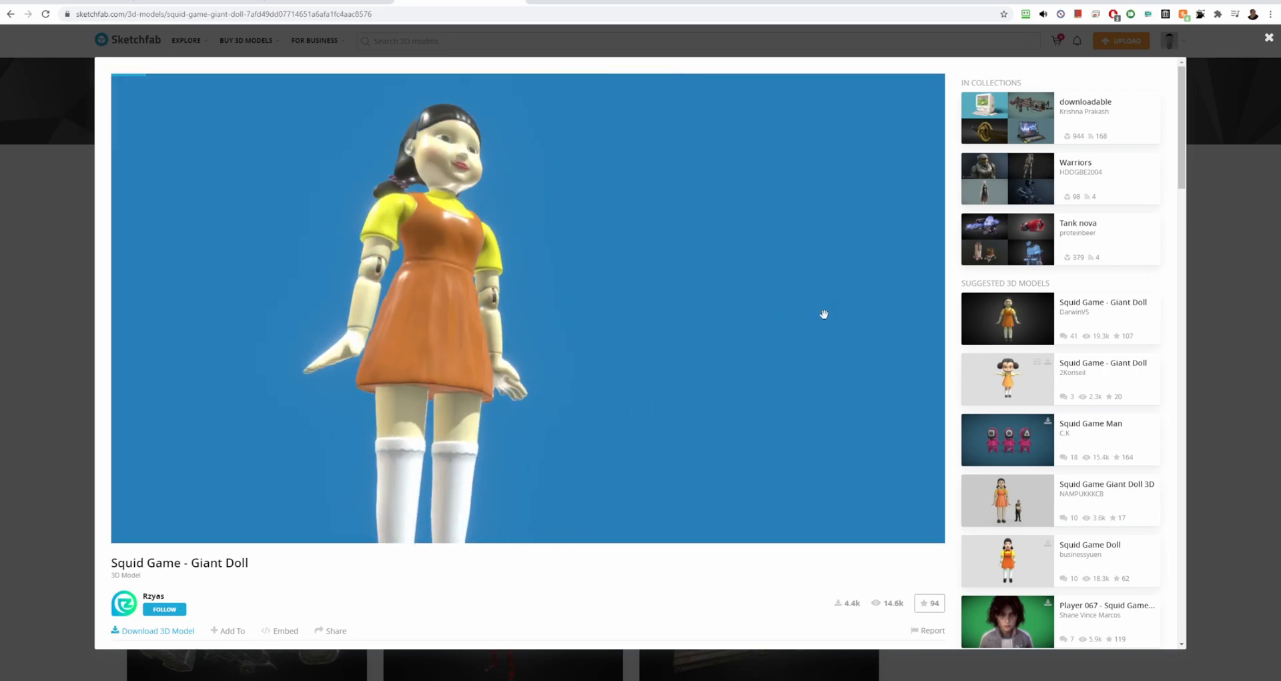
{"action": "mouse_move", "coordinate": [823, 314]}
{"action": "left_mouse_down"}
{"action": "mouse_move", "coordinate": [314, 390]}
{"action": "mouse_move", "coordinate": [467, 313]}
{"action": "mouse_move", "coordinate": [587, 217]}
{"action": "mouse_move", "coordinate": [495, 429]}
{"action": "mouse_move", "coordinate": [497, 180]}
{"action": "mouse_move", "coordinate": [604, 380]}
{"action": "mouse_move", "coordinate": [594, 323]}
{"action": "mouse_move", "coordinate": [509, 172]}
{"action": "mouse_move", "coordinate": [473, 373]}
{"action": "left_mouse_up"}
Review the doll's material settings and examine the doll up close in the rendered view
{"action": "scroll", "coordinate": [207, 534], "scroll_direction": "down", "scroll_amount": 3}
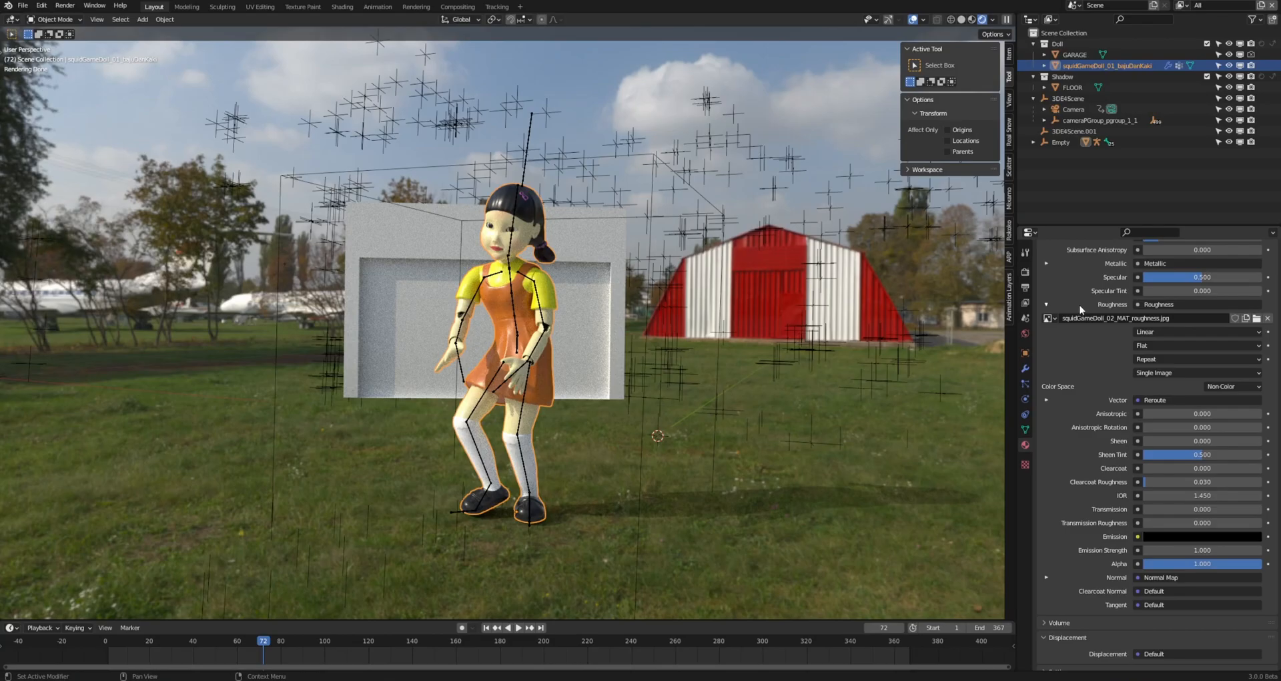
{"action": "scroll", "coordinate": [1079, 306], "scroll_direction": "down", "scroll_amount": 2}
{"action": "middle_click_drag", "start_coordinate": [767, 320], "coordinate": [507, 257]}
{"action": "scroll", "coordinate": [501, 251], "scroll_direction": "up", "scroll_amount": 4}
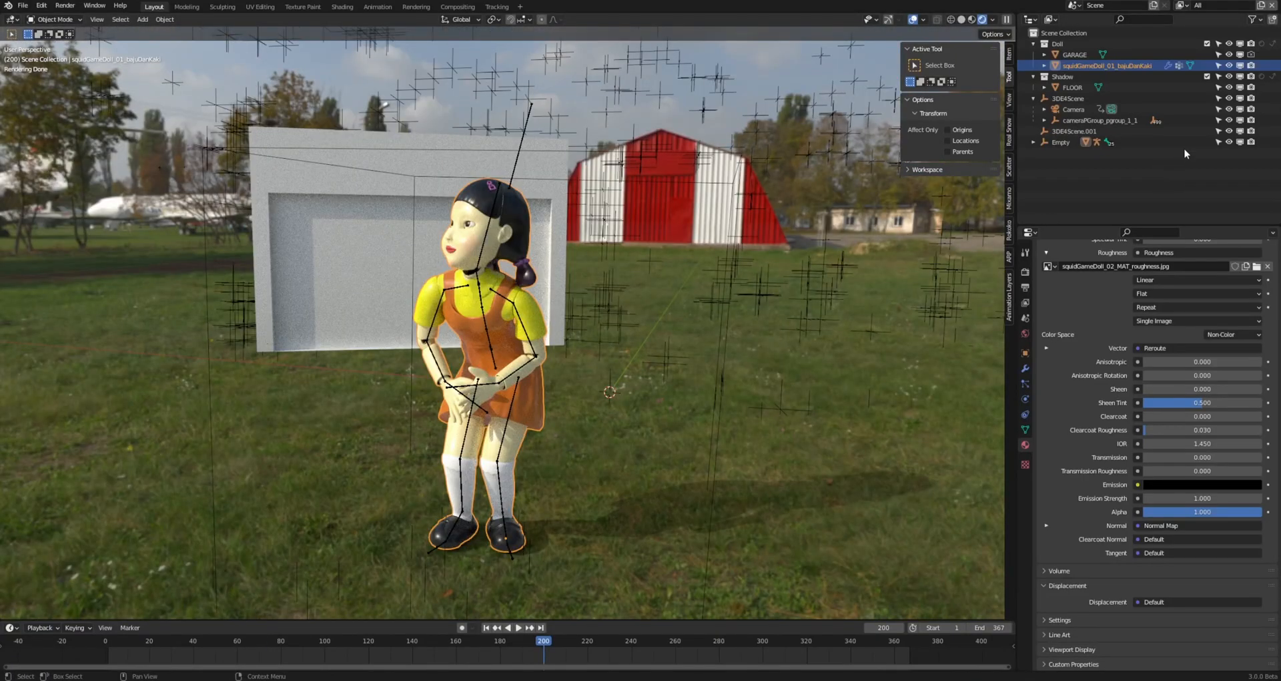
Switch to the Doll view layer and hide the GARAGE mesh in the viewport
{"action": "left_click", "coordinate": [1181, 4]}
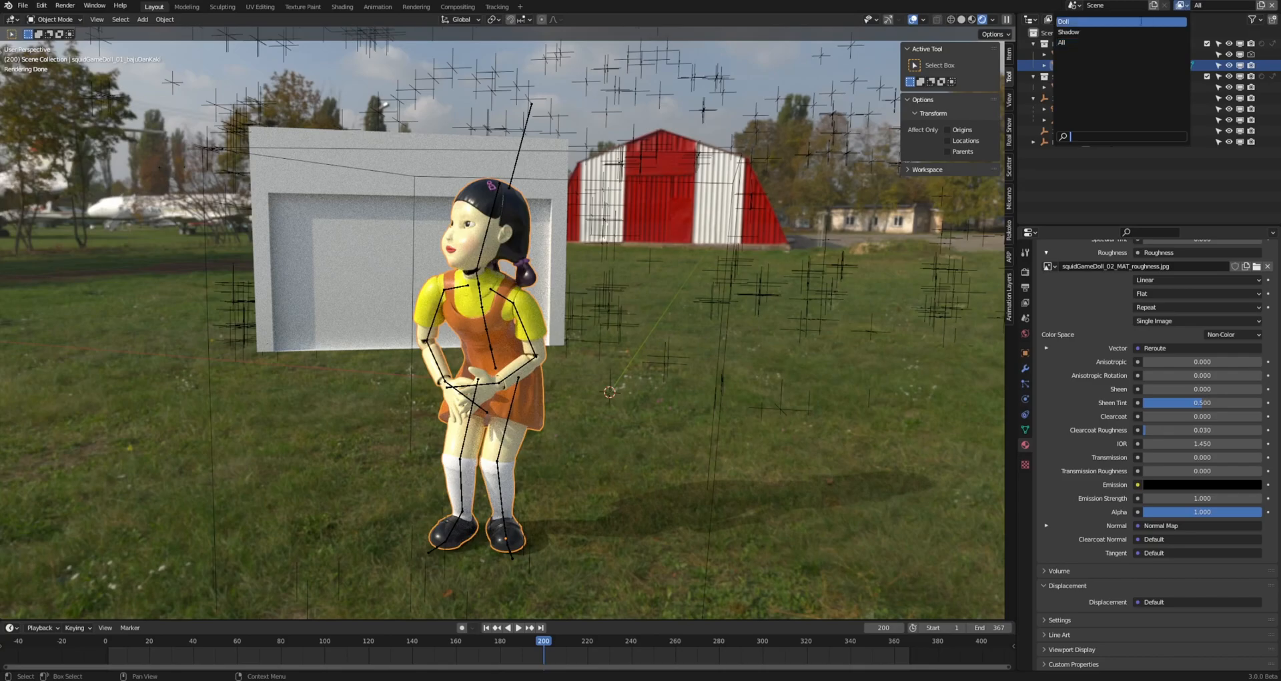
{"action": "left_click", "coordinate": [1076, 22]}
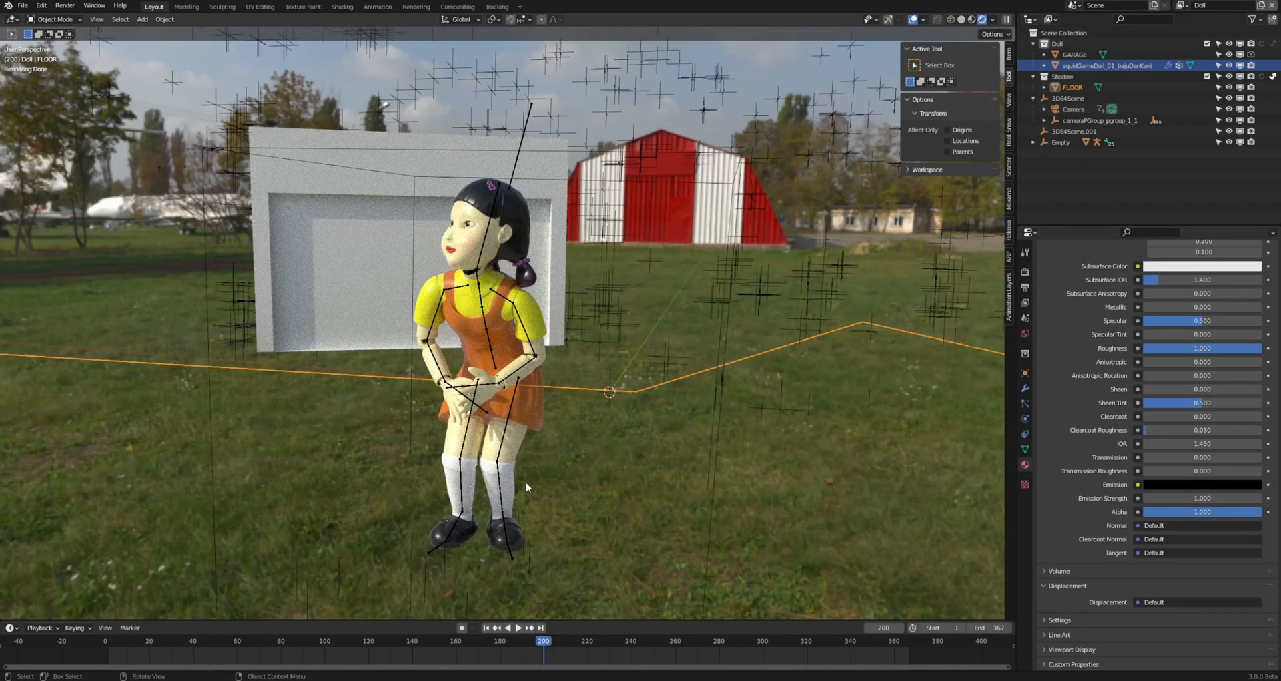
{"action": "middle_click_drag", "start_coordinate": [544, 500], "coordinate": [558, 509]}
{"action": "left_click", "coordinate": [330, 189]}
{"action": "scroll", "coordinate": [331, 188], "scroll_direction": "up", "scroll_amount": 1}
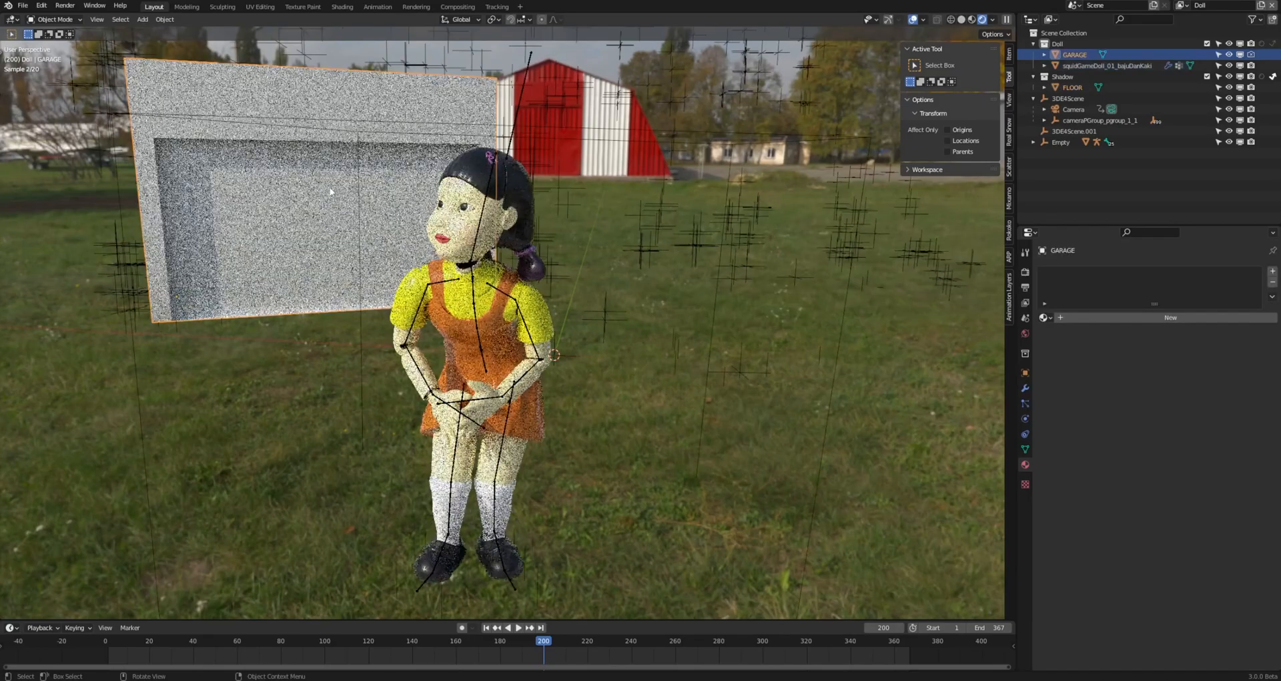
{"action": "left_click", "coordinate": [1229, 54]}
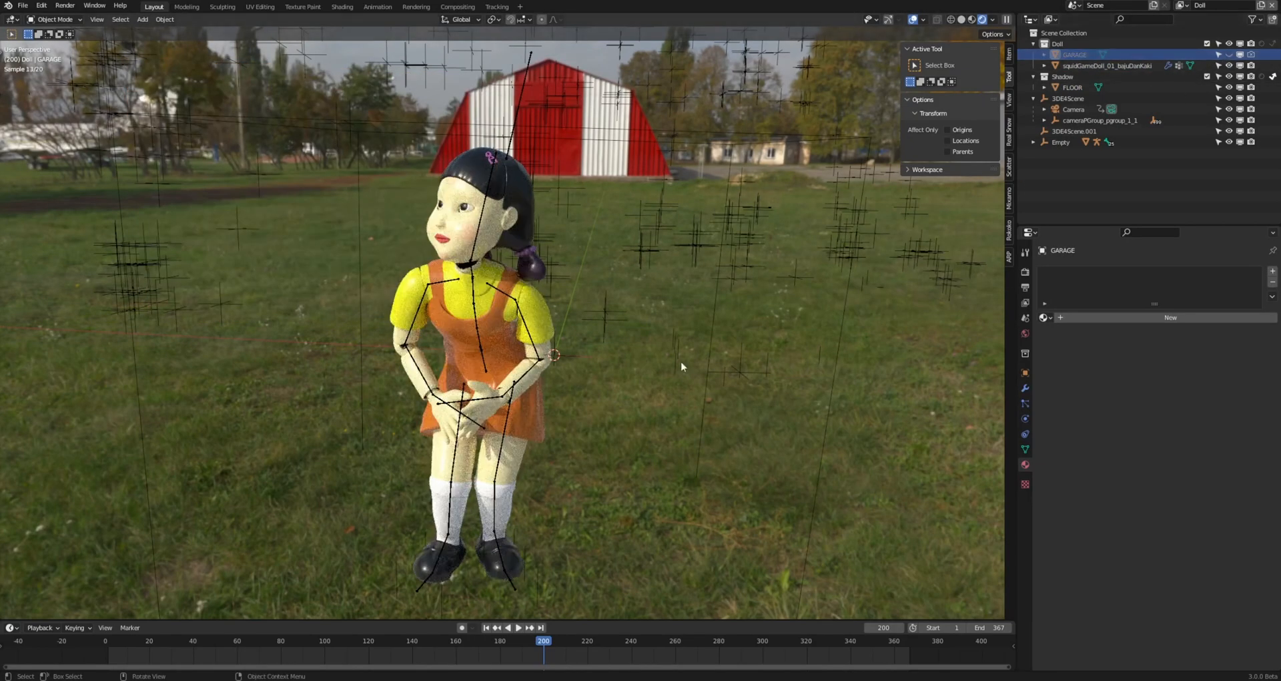
{"action": "middle_click_drag", "start_coordinate": [599, 392], "coordinate": [654, 395]}
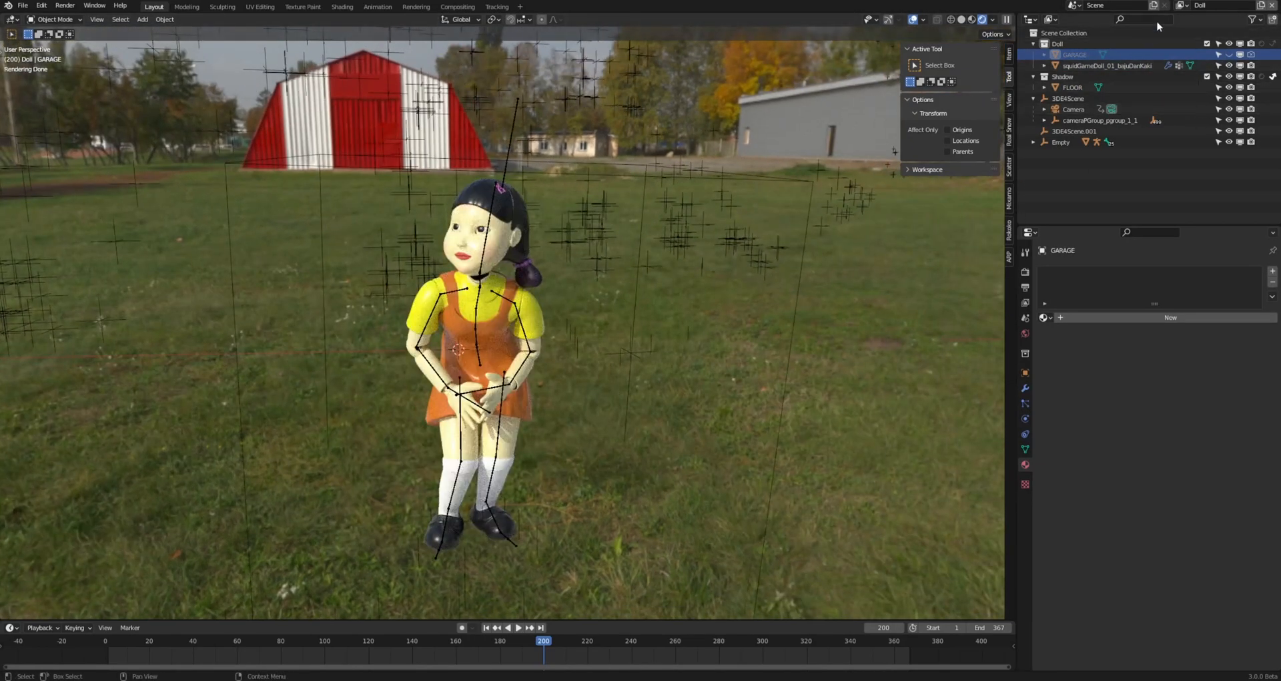
Switch to the Shadow view layer and inspect the doll's shadow on the floor
{"action": "left_click", "coordinate": [1182, 6]}
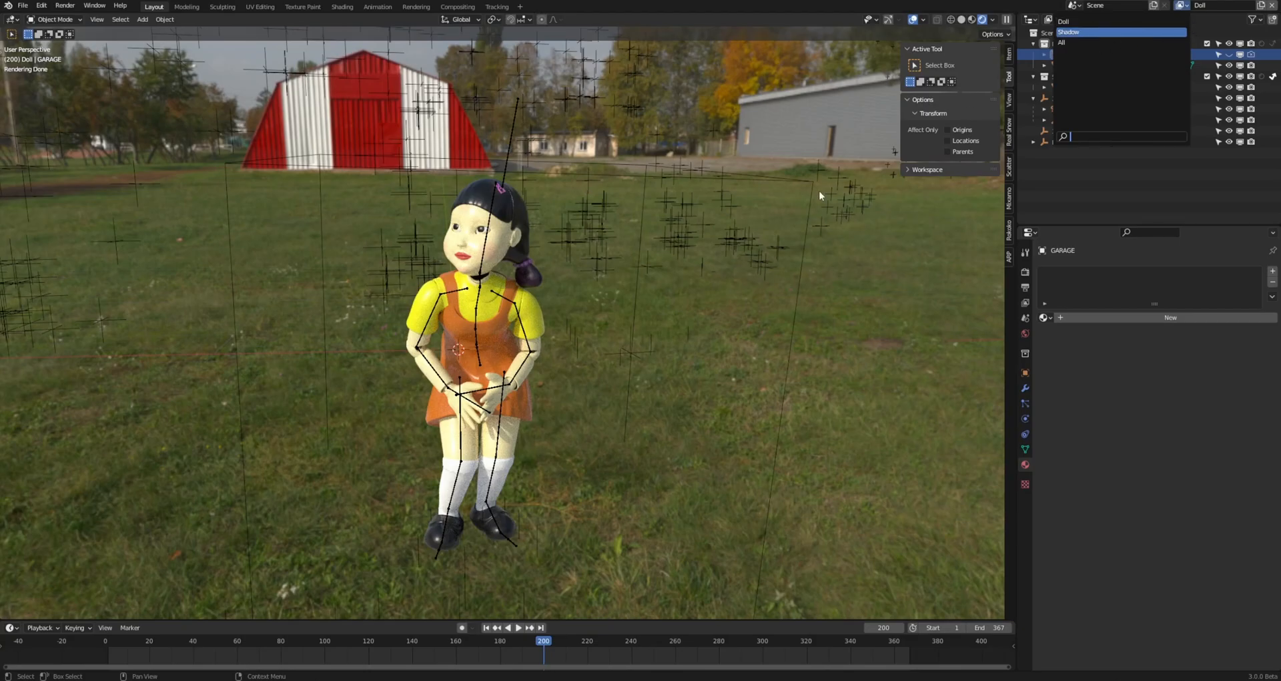
{"action": "key", "text": "Return"}
{"action": "middle_click_drag", "start_coordinate": [682, 408], "coordinate": [732, 433]}
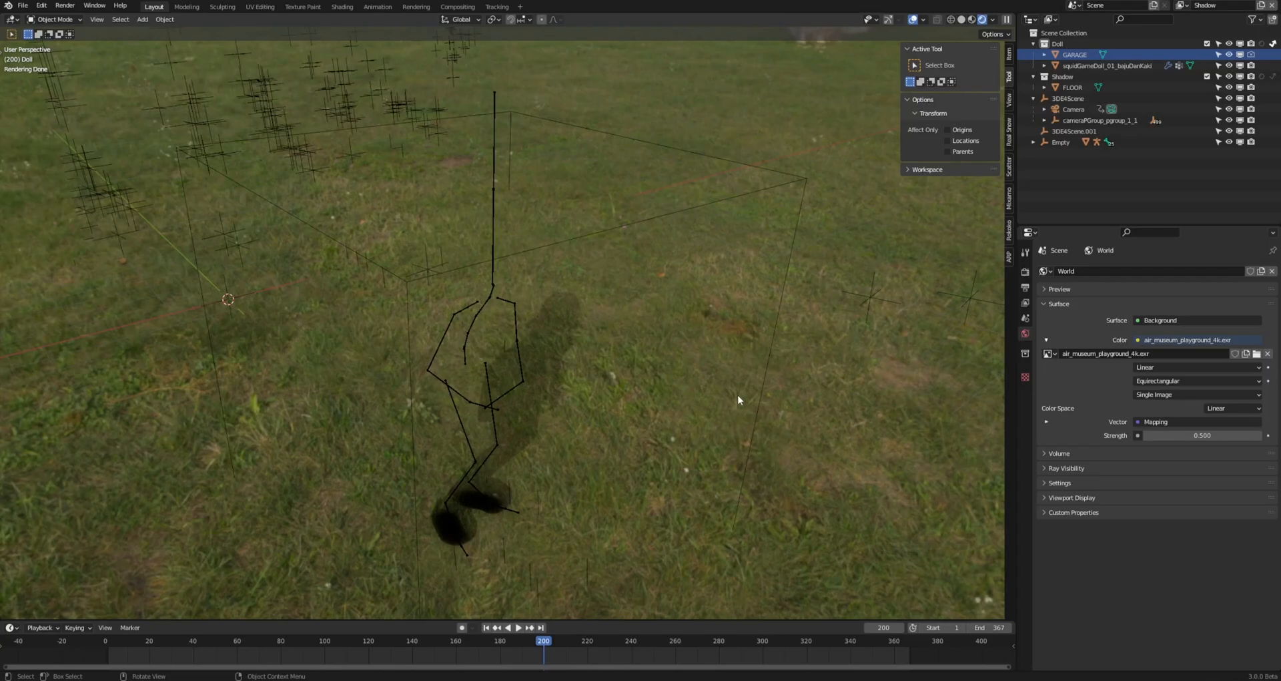
Collapse the Doll, Shadow and 3DE4Scene entries in the scene hierarchy
{"action": "left_click", "coordinate": [1033, 43]}
{"action": "left_click", "coordinate": [1033, 54]}
{"action": "left_click", "coordinate": [1033, 65]}
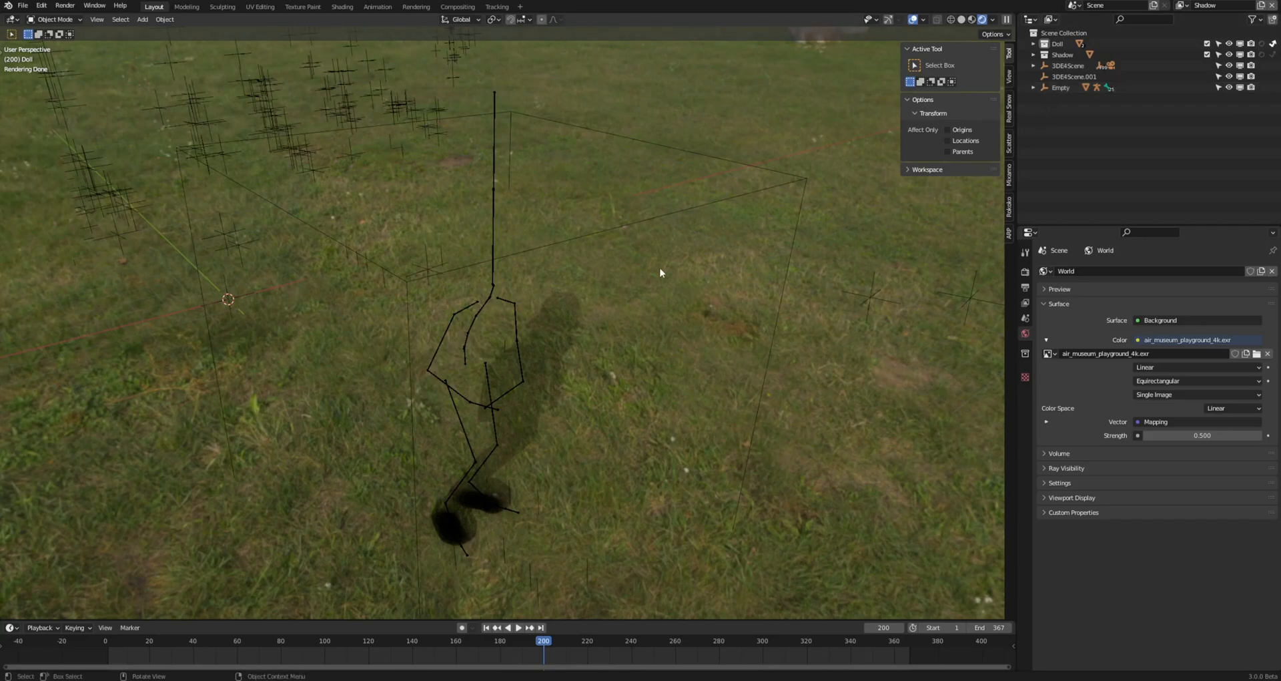
{"action": "middle_click_drag", "start_coordinate": [645, 272], "coordinate": [695, 237]}
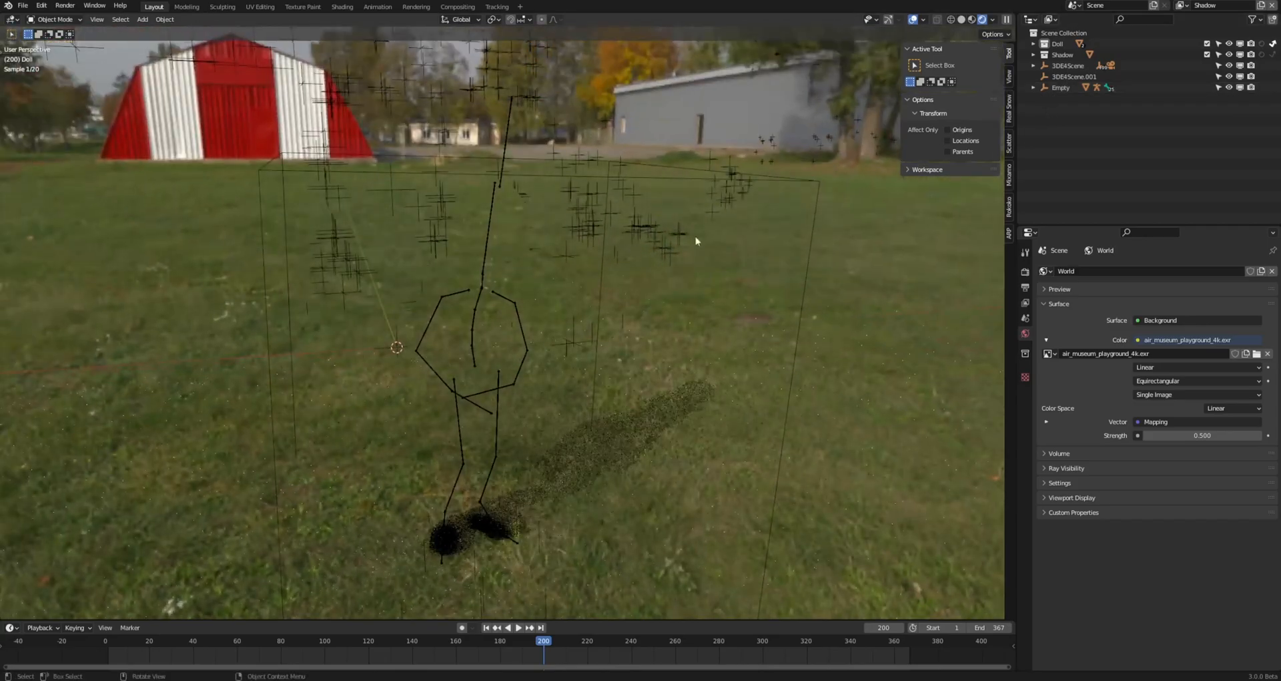
Switch to the All view layer and disable its Use for Rendering option
{"action": "left_click", "coordinate": [1181, 6]}
{"action": "left_click", "coordinate": [1104, 42]}
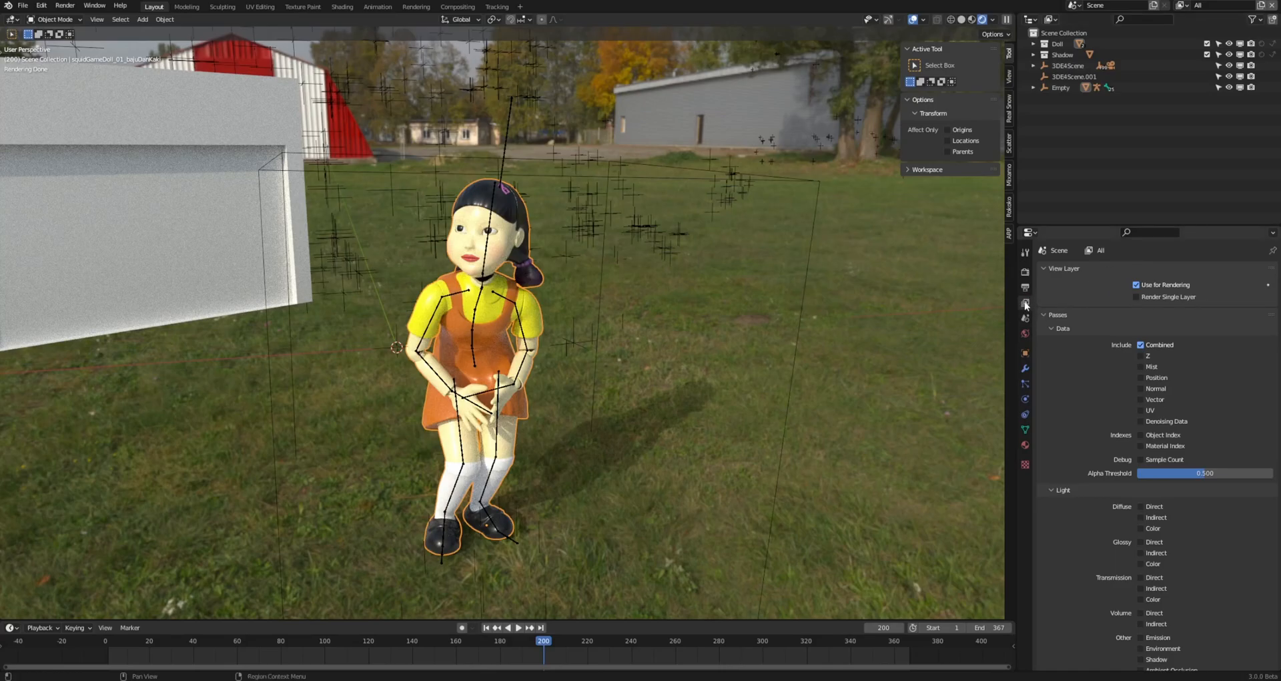
{"action": "left_click", "coordinate": [1136, 285]}
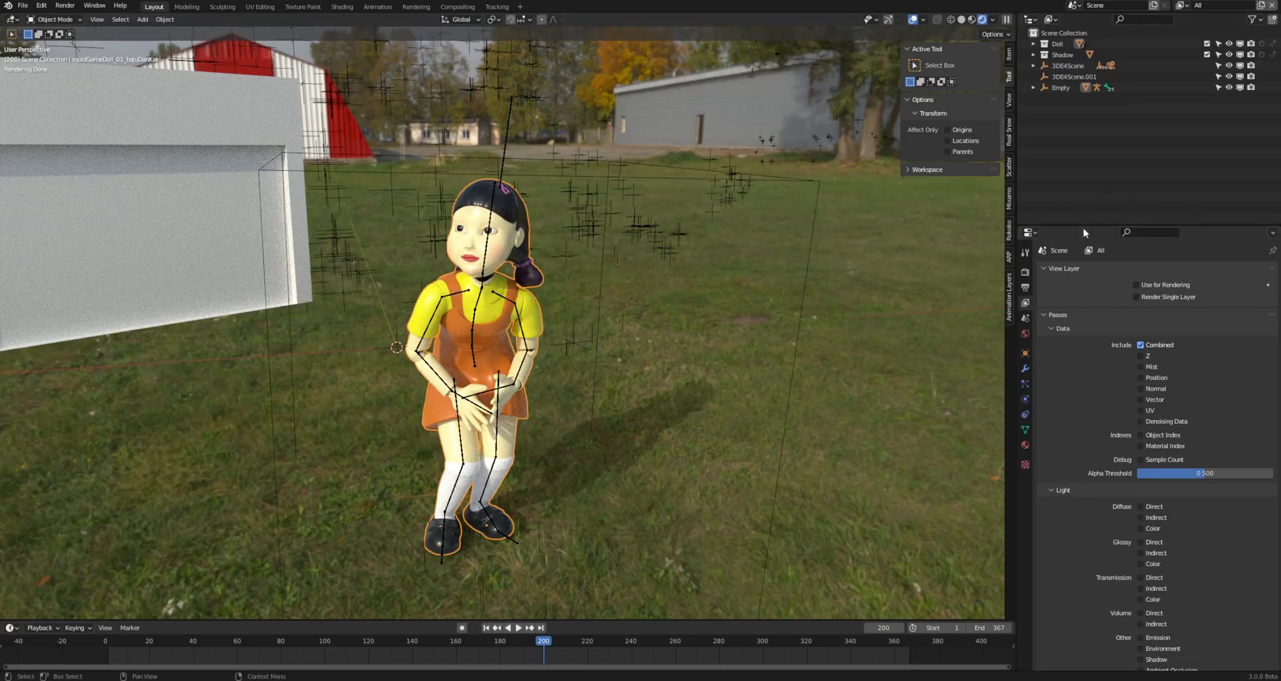
{"action": "left_click", "coordinate": [1181, 10]}
Enable the transparent film background for the render, then expand the Sampling settings
{"action": "left_click", "coordinate": [1024, 272]}
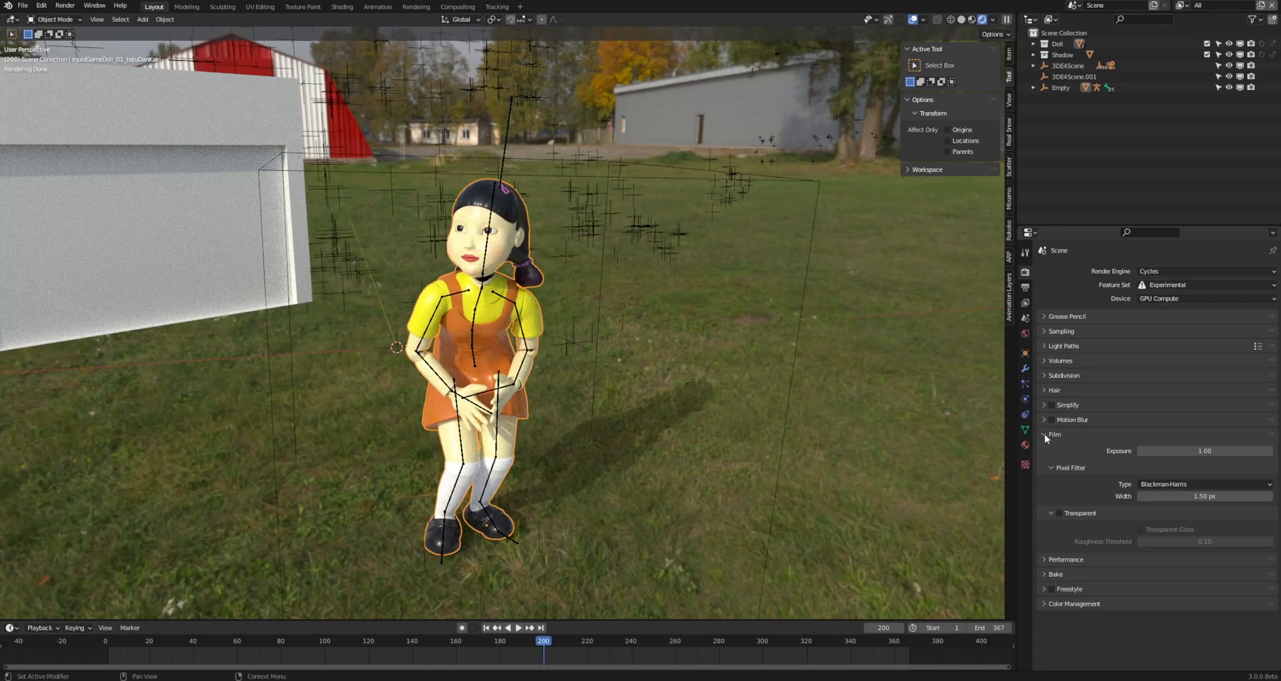
{"action": "left_click", "coordinate": [1059, 512]}
{"action": "middle_click_drag", "start_coordinate": [574, 311], "coordinate": [547, 300]}
{"action": "left_click", "coordinate": [1054, 434]}
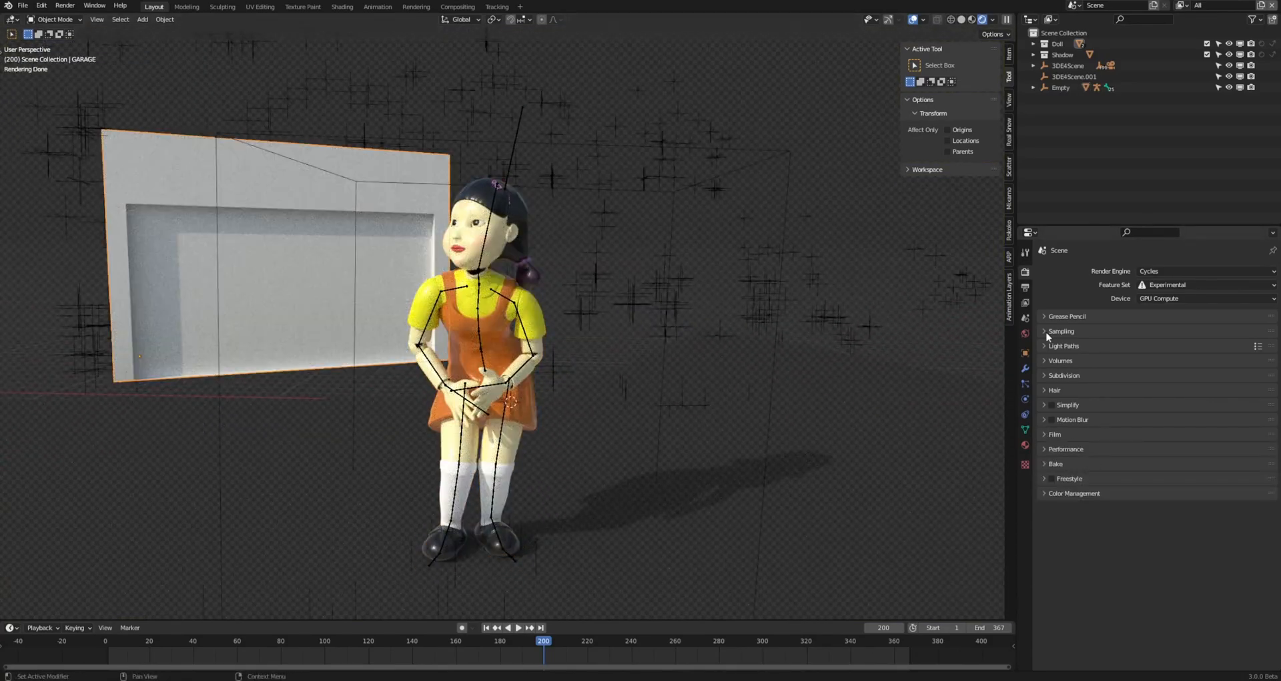
{"action": "left_click", "coordinate": [1046, 331]}
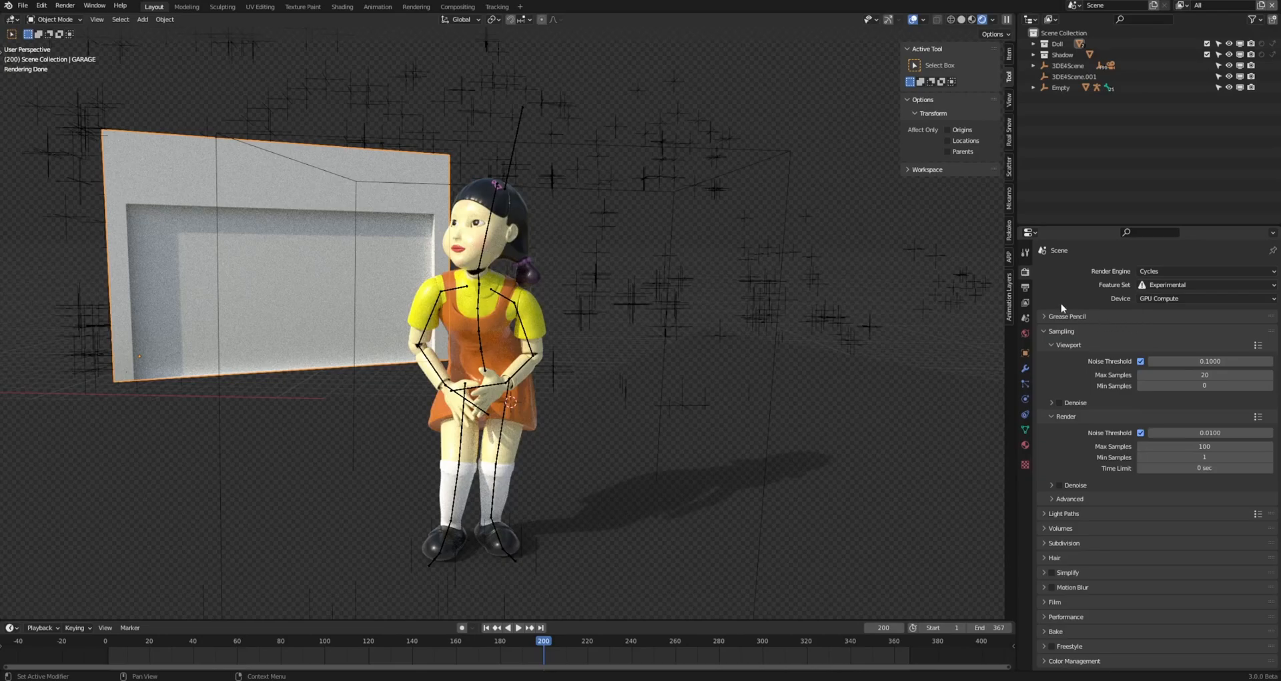
Set the render output file format to OpenEXR MultiLayer
{"action": "left_click", "coordinate": [1024, 287]}
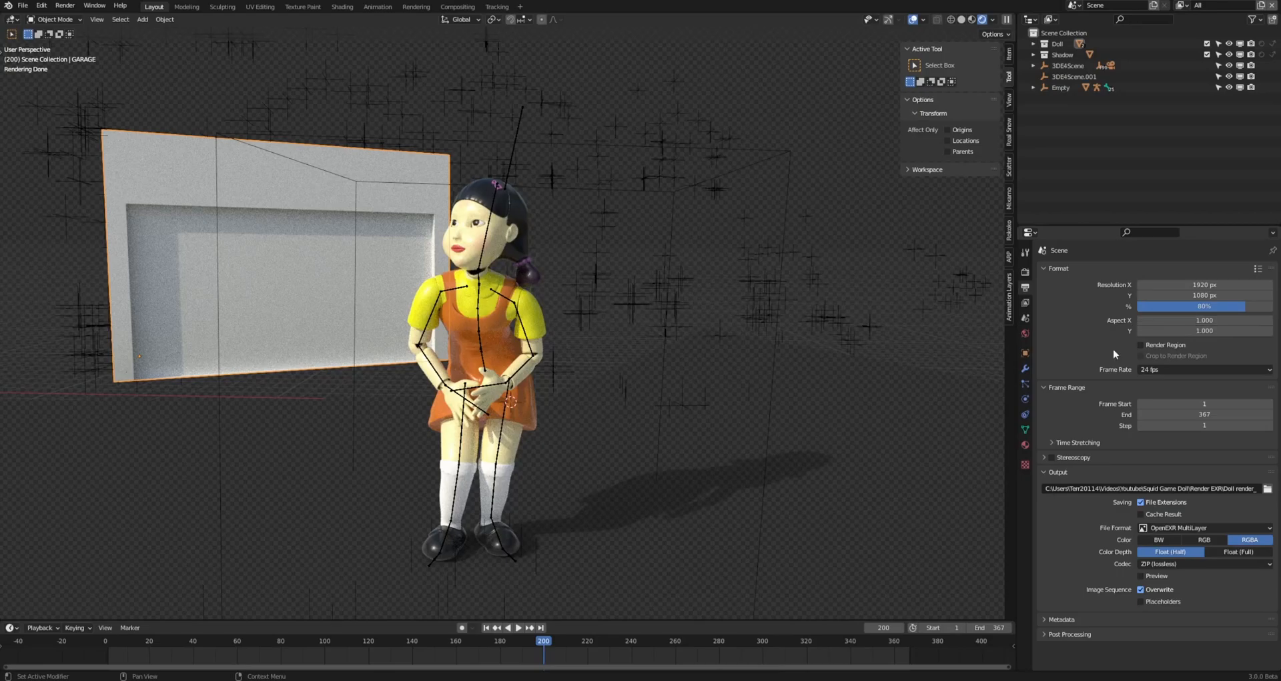
{"action": "middle_click_drag", "start_coordinate": [948, 347], "coordinate": [601, 344]}
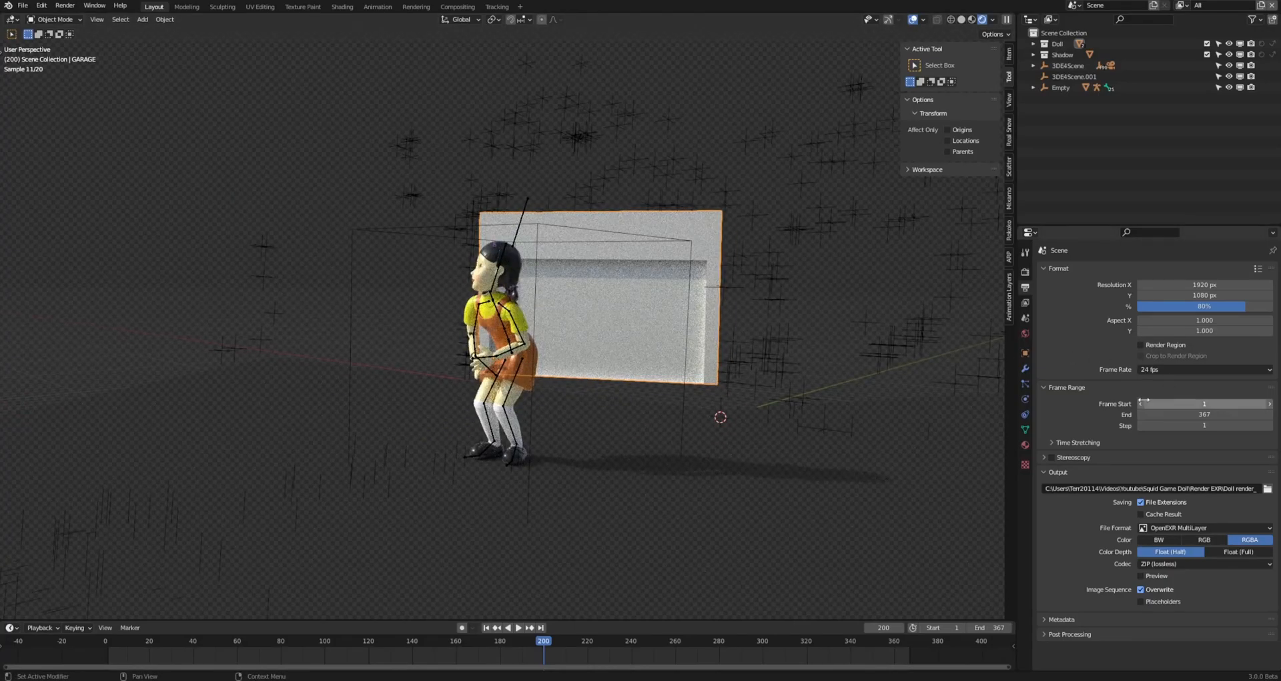
{"action": "left_click", "coordinate": [1136, 530]}
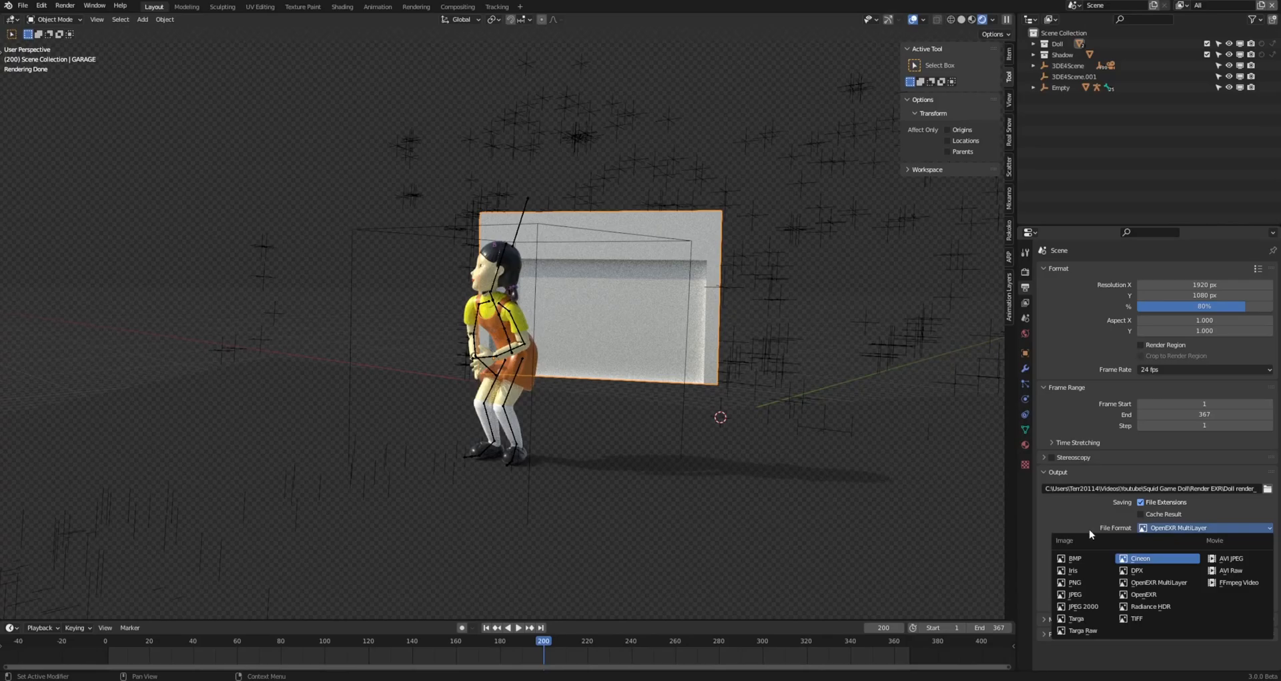
{"action": "left_click", "coordinate": [1165, 582]}
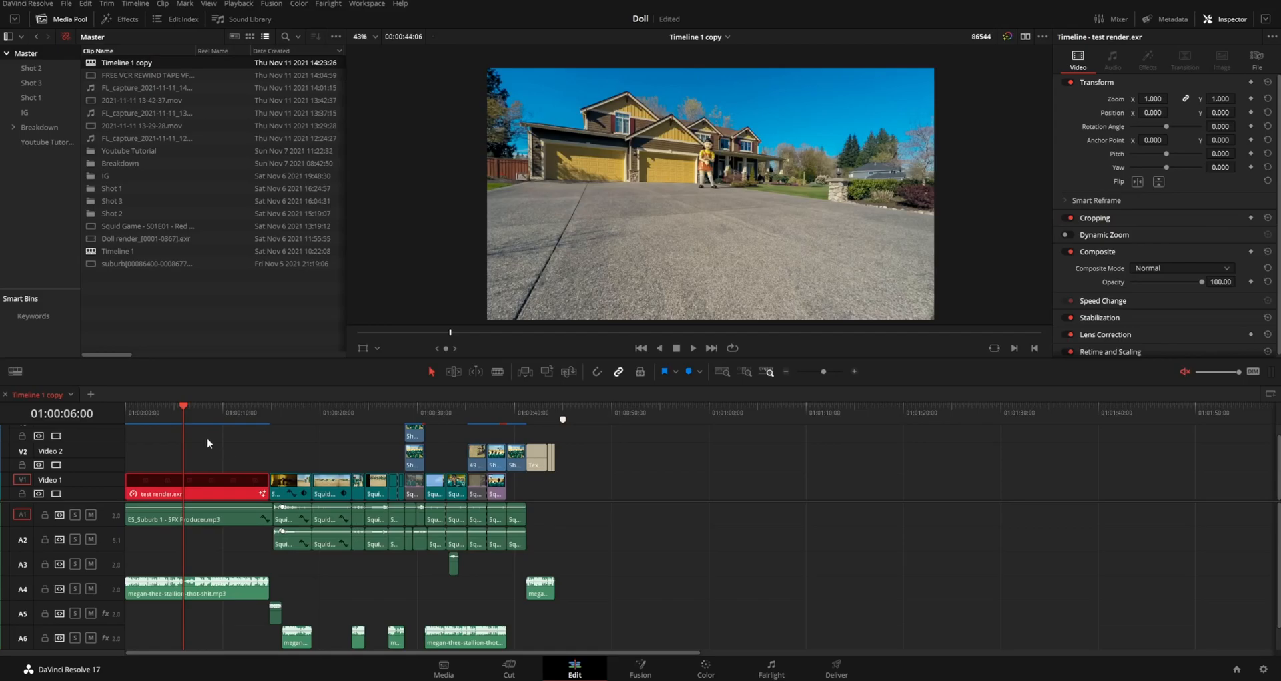
Switch to DaVinci Resolve, move the playhead to 01:00:11:01, and open the clip's Fusion composition with an enlarged node area
{"action": "left_click_drag", "start_coordinate": [189, 418], "coordinate": [233, 424]}
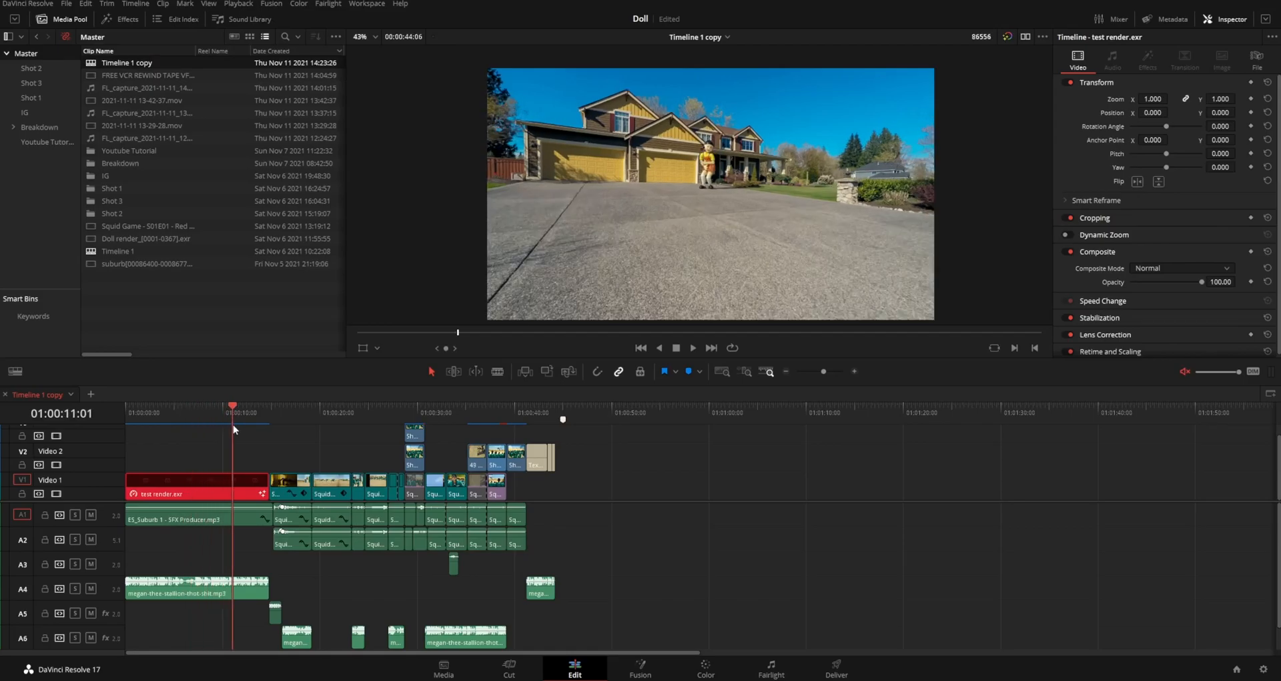
{"action": "left_click", "coordinate": [667, 671]}
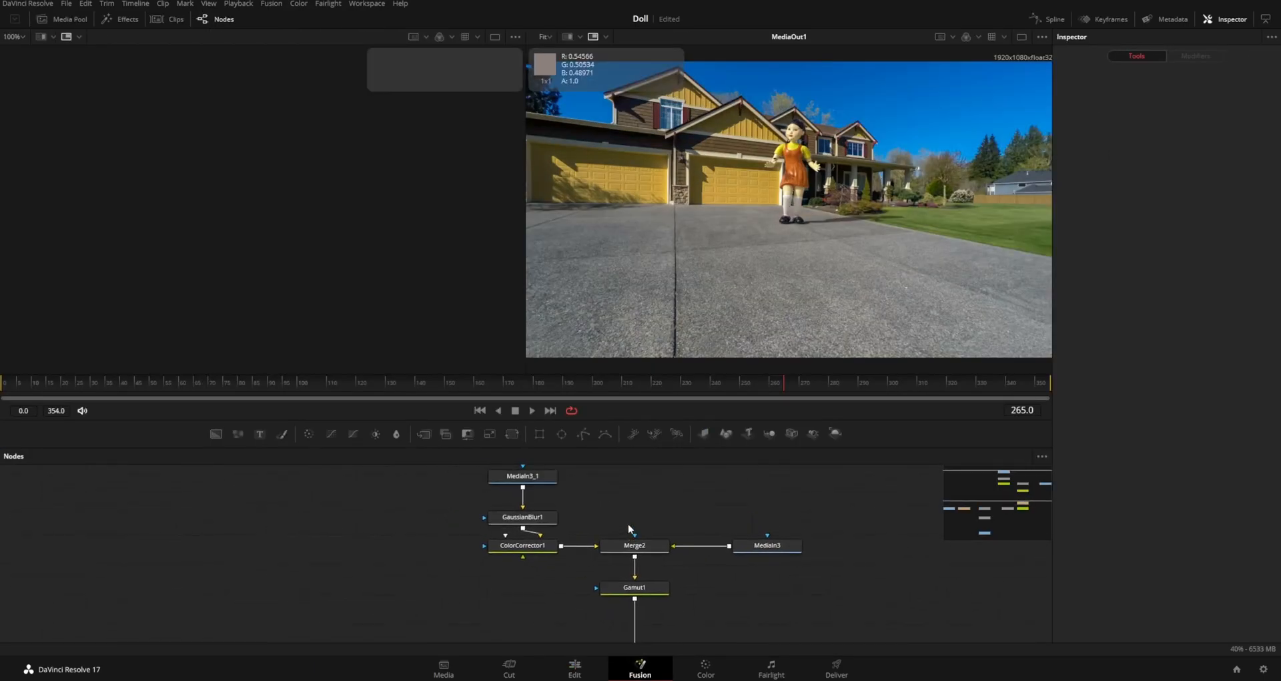
{"action": "left_click_drag", "start_coordinate": [630, 382], "coordinate": [626, 245]}
View the shadow render node MediaIn3_1 and the doll render node MediaIn3 in the first viewer
{"action": "scroll", "coordinate": [504, 476], "scroll_direction": "up", "scroll_amount": 3, "text": "ctrl"}
{"action": "scroll", "coordinate": [458, 462], "scroll_direction": "down", "scroll_amount": 2, "text": "ctrl"}
{"action": "middle_click_drag", "start_coordinate": [458, 462], "coordinate": [578, 585]}
{"action": "left_click", "coordinate": [550, 395]}
{"action": "key", "text": "1"}
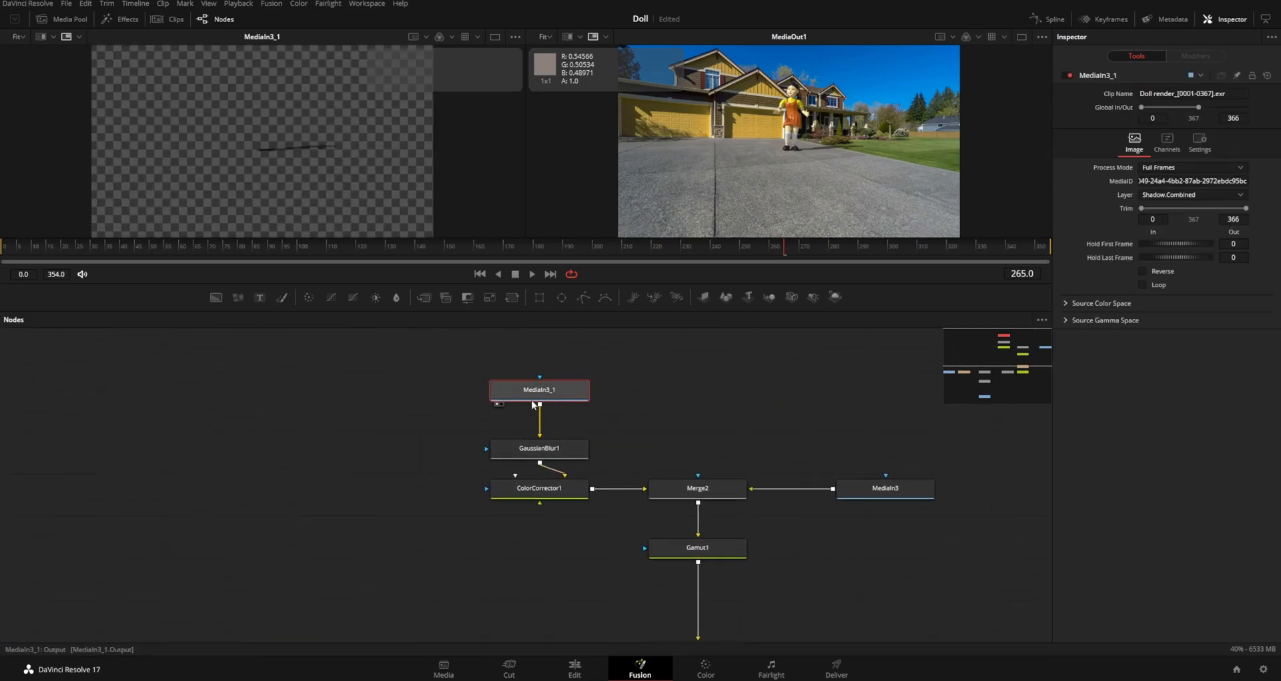
{"action": "middle_click_drag", "start_coordinate": [670, 428], "coordinate": [571, 404]}
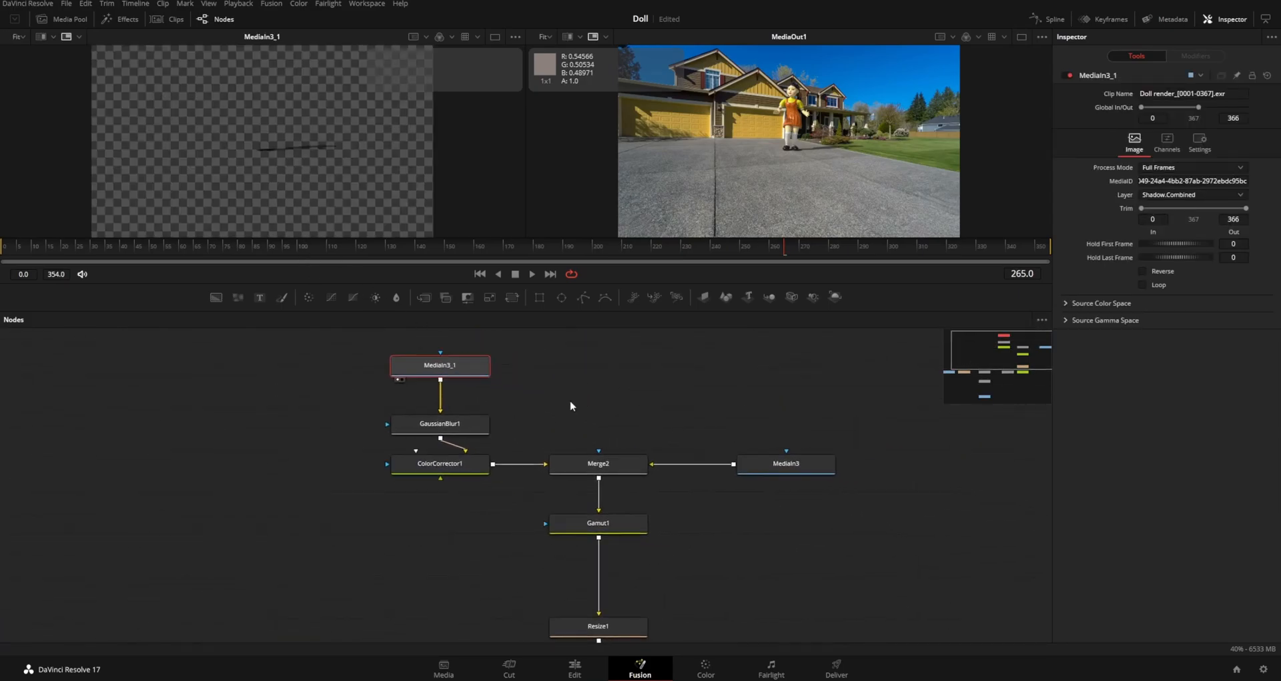
{"action": "left_click", "coordinate": [789, 473]}
{"action": "key", "text": "1"}
View the suburb background footage node MediaIn2 in the first viewer
{"action": "middle_click_drag", "start_coordinate": [263, 391], "coordinate": [257, 342]}
{"action": "middle_click_drag", "start_coordinate": [696, 485], "coordinate": [720, 441]}
{"action": "scroll", "coordinate": [698, 478], "scroll_direction": "down", "scroll_amount": 3, "text": "ctrl"}
{"action": "middle_click_drag", "start_coordinate": [443, 492], "coordinate": [571, 455]}
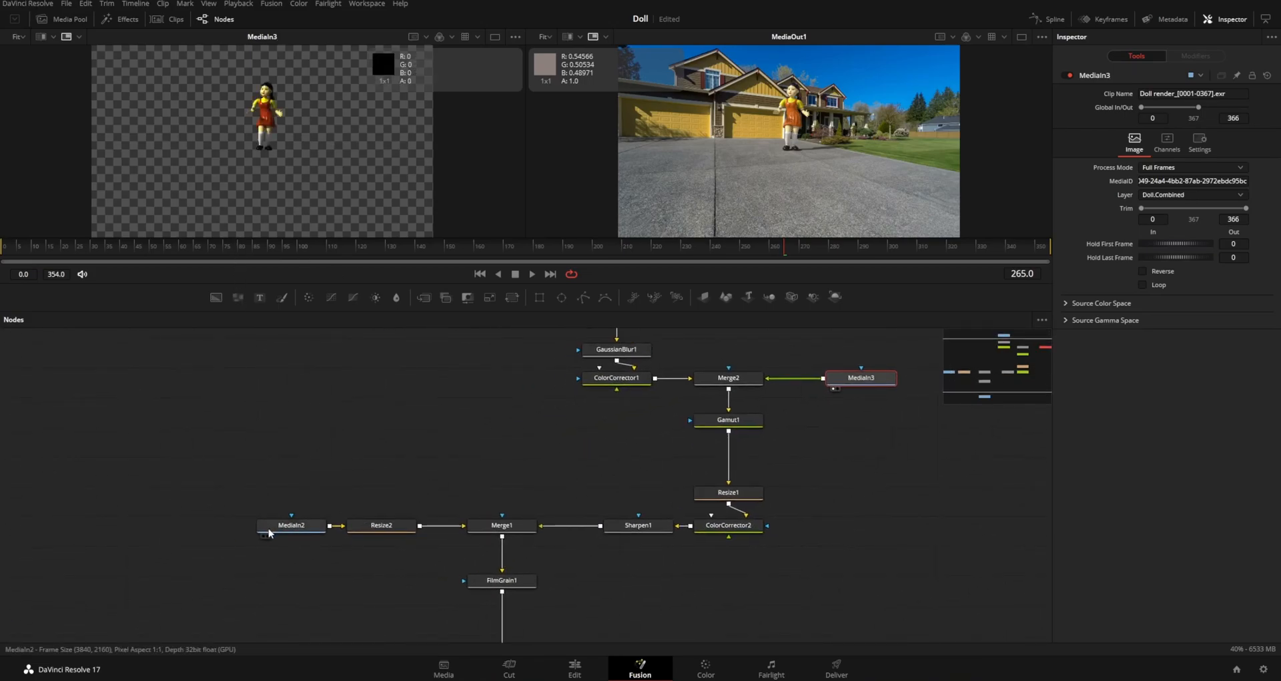
{"action": "left_click", "coordinate": [284, 531]}
{"action": "key", "text": "1"}
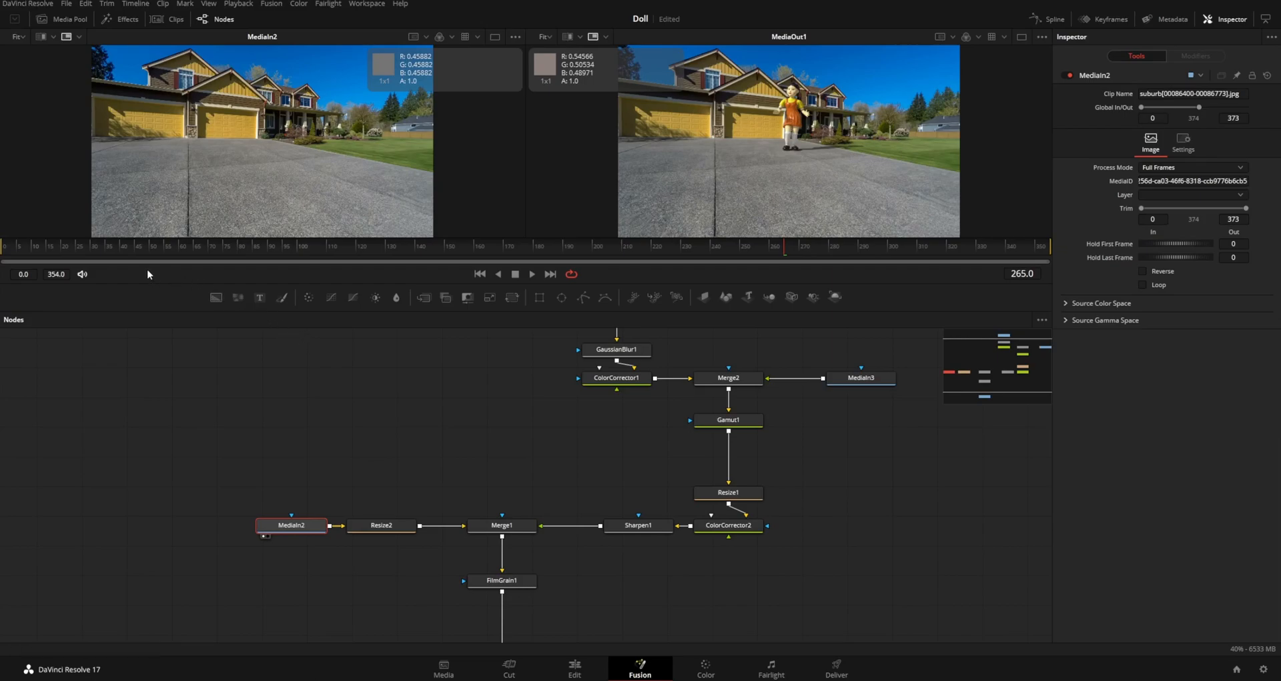
Return to the MediaIn3_1 node and check the source clips in the media pool
{"action": "middle_click_drag", "start_coordinate": [494, 451], "coordinate": [334, 378]}
{"action": "middle_click_drag", "start_coordinate": [477, 509], "coordinate": [535, 460]}
{"action": "middle_click_drag", "start_coordinate": [823, 467], "coordinate": [839, 475]}
{"action": "middle_click_drag", "start_coordinate": [753, 372], "coordinate": [750, 538]}
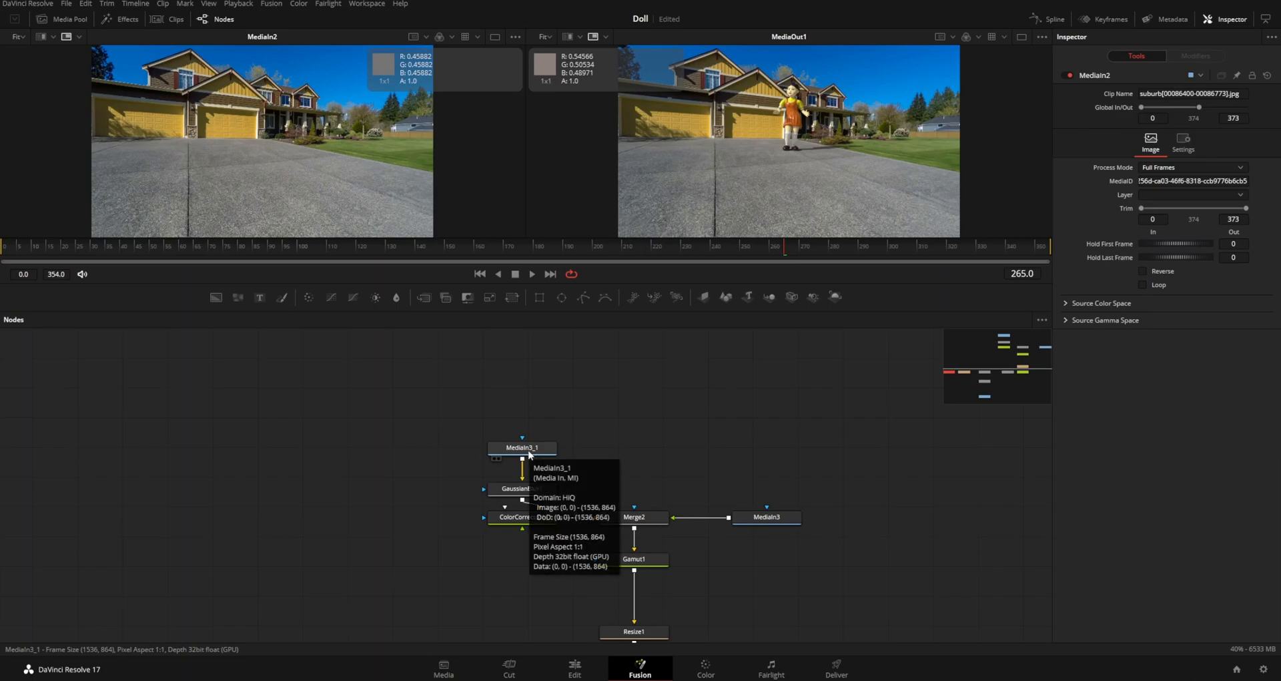
{"action": "left_click", "coordinate": [528, 450]}
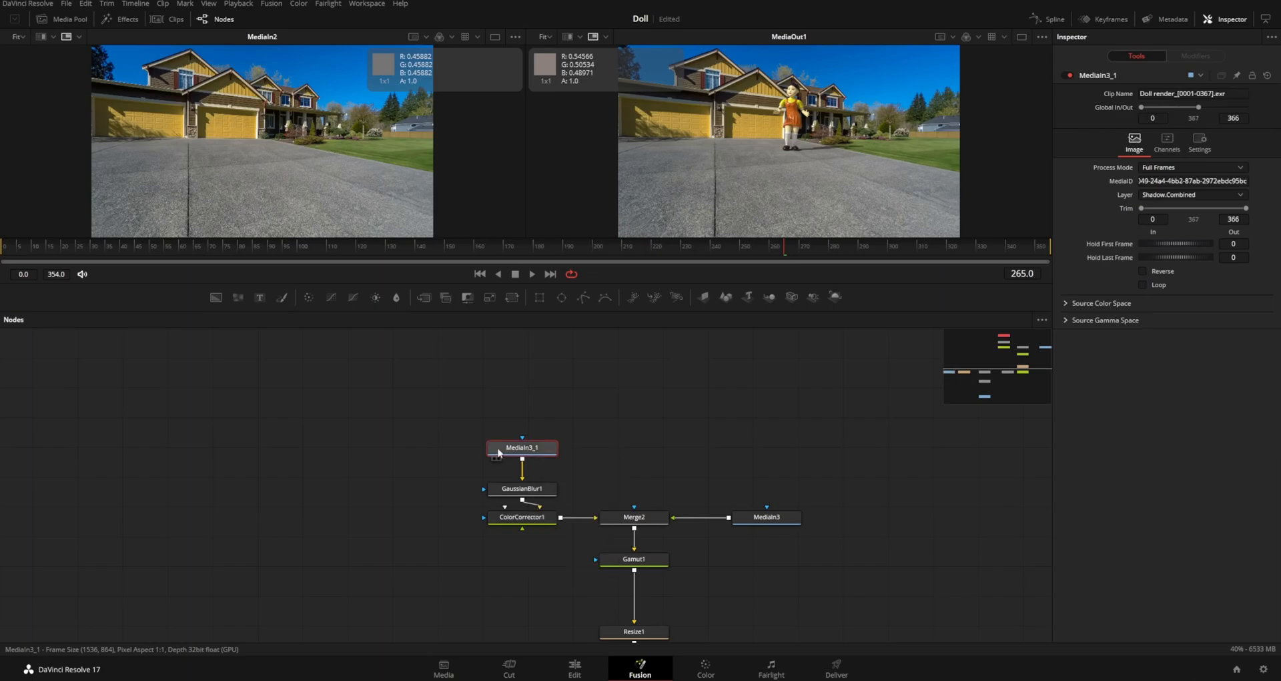
{"action": "left_click", "coordinate": [78, 25]}
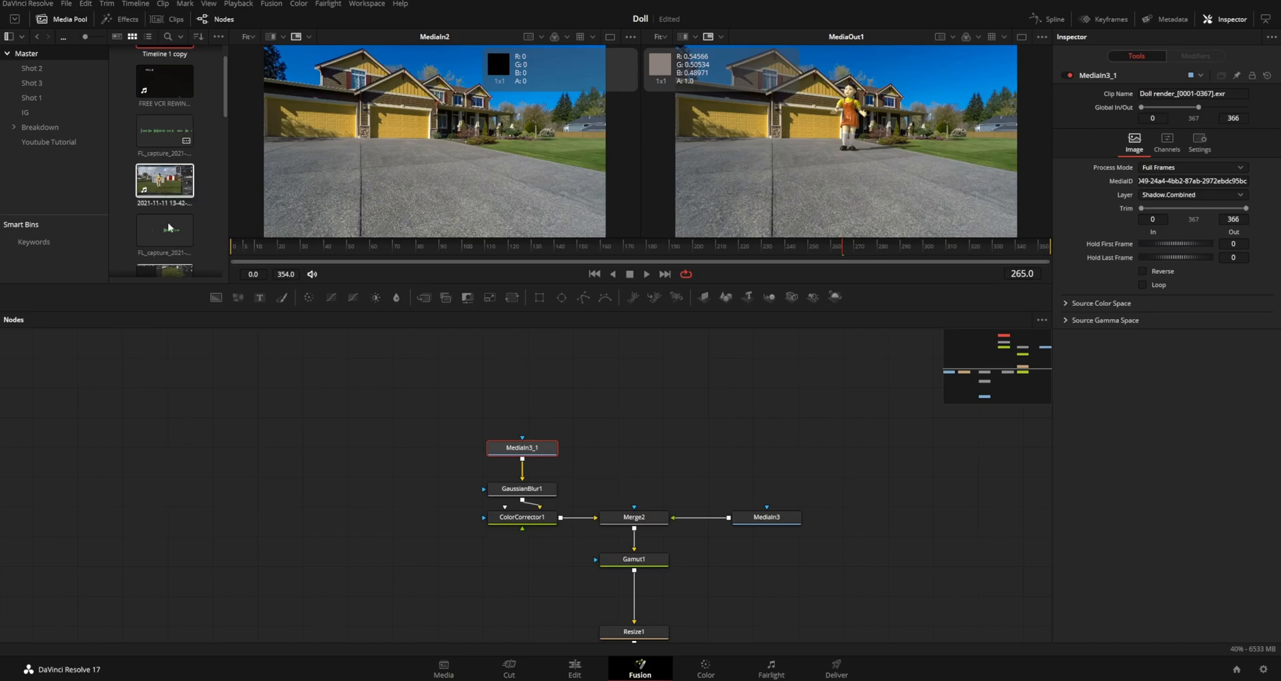
{"action": "left_click_drag", "start_coordinate": [522, 449], "coordinate": [522, 451]}
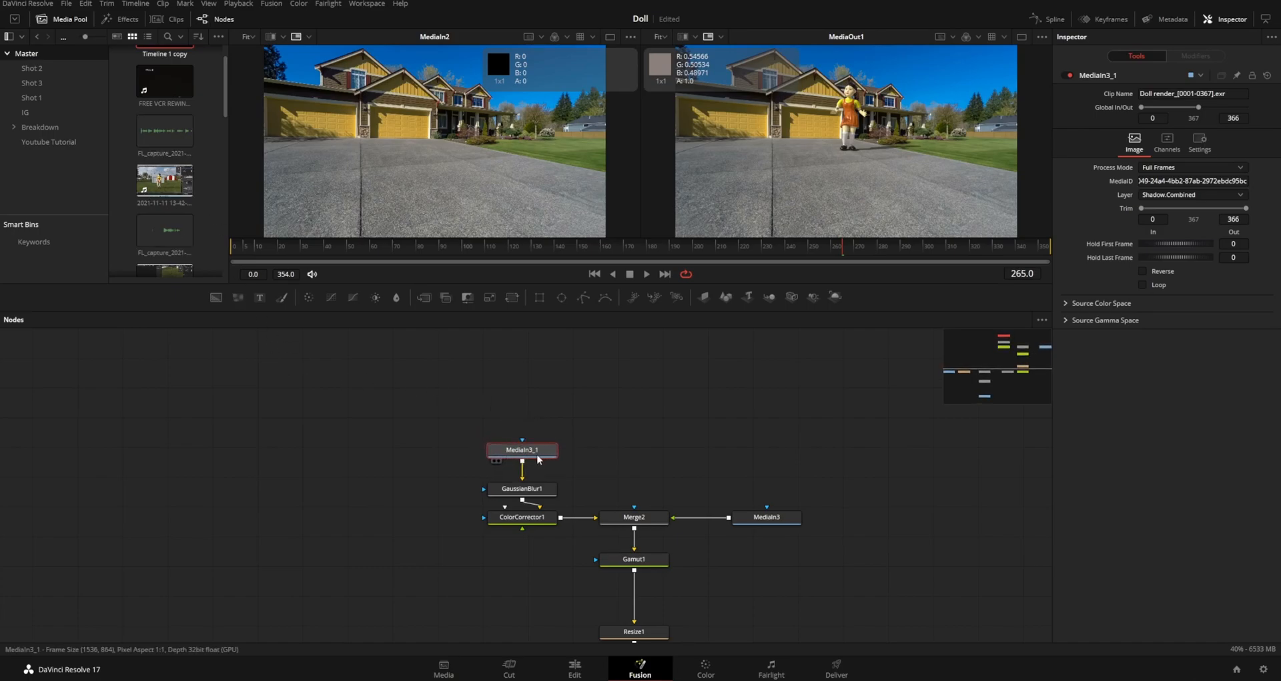
{"action": "left_click", "coordinate": [43, 20]}
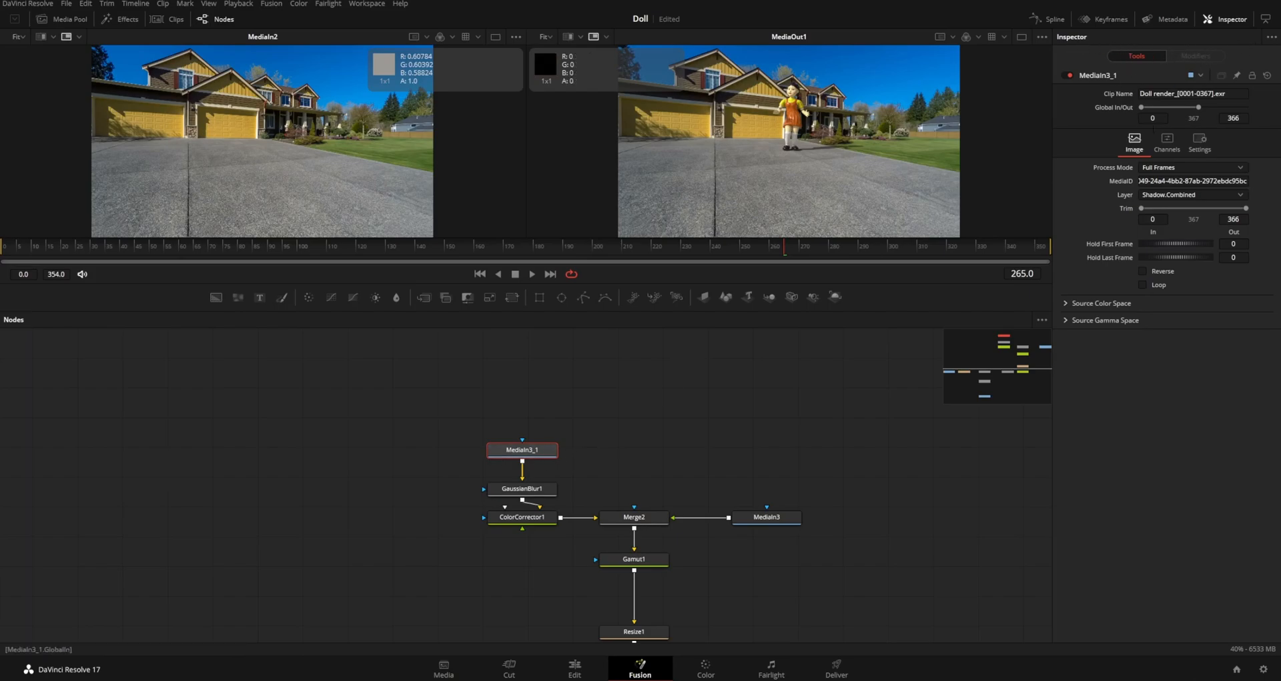
Choose the Shadow.Combined layer for MediaIn3_1 and display the shadow pass in the first viewer
{"action": "left_click", "coordinate": [1182, 195]}
{"action": "scroll", "coordinate": [1184, 296], "scroll_direction": "down", "scroll_amount": 1}
{"action": "scroll", "coordinate": [1180, 293], "scroll_direction": "up", "scroll_amount": 1}
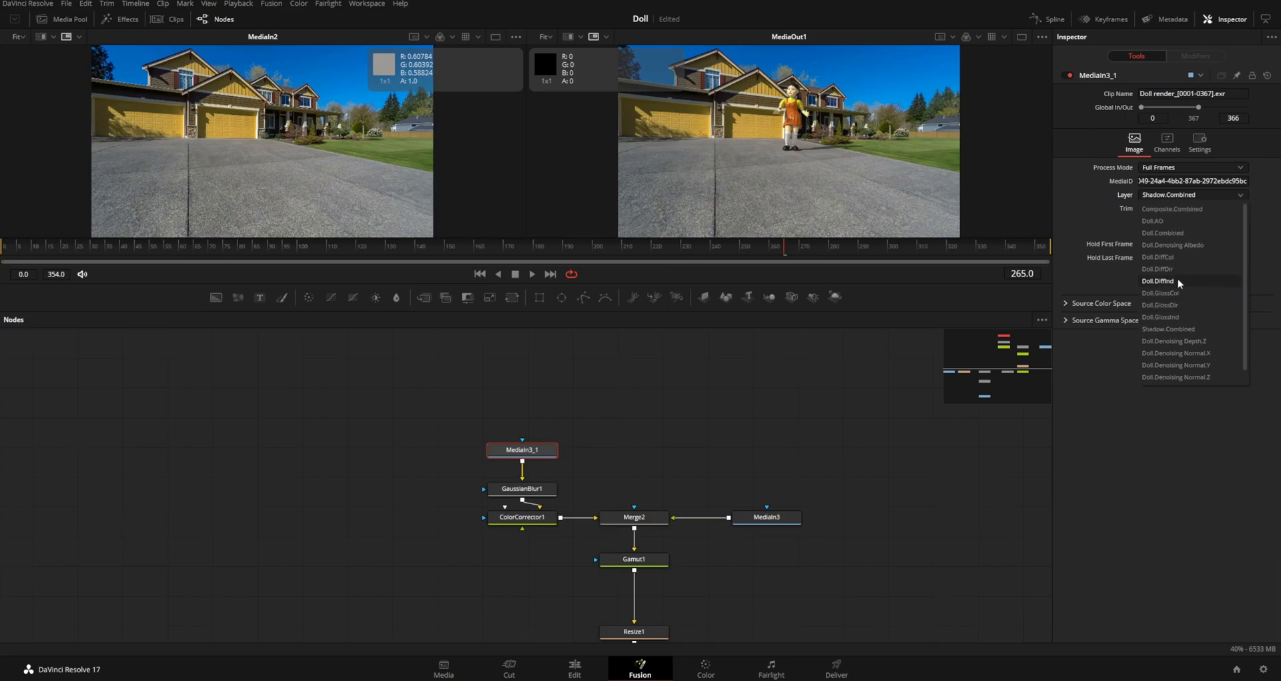
{"action": "scroll", "coordinate": [1198, 326], "scroll_direction": "down", "scroll_amount": 1}
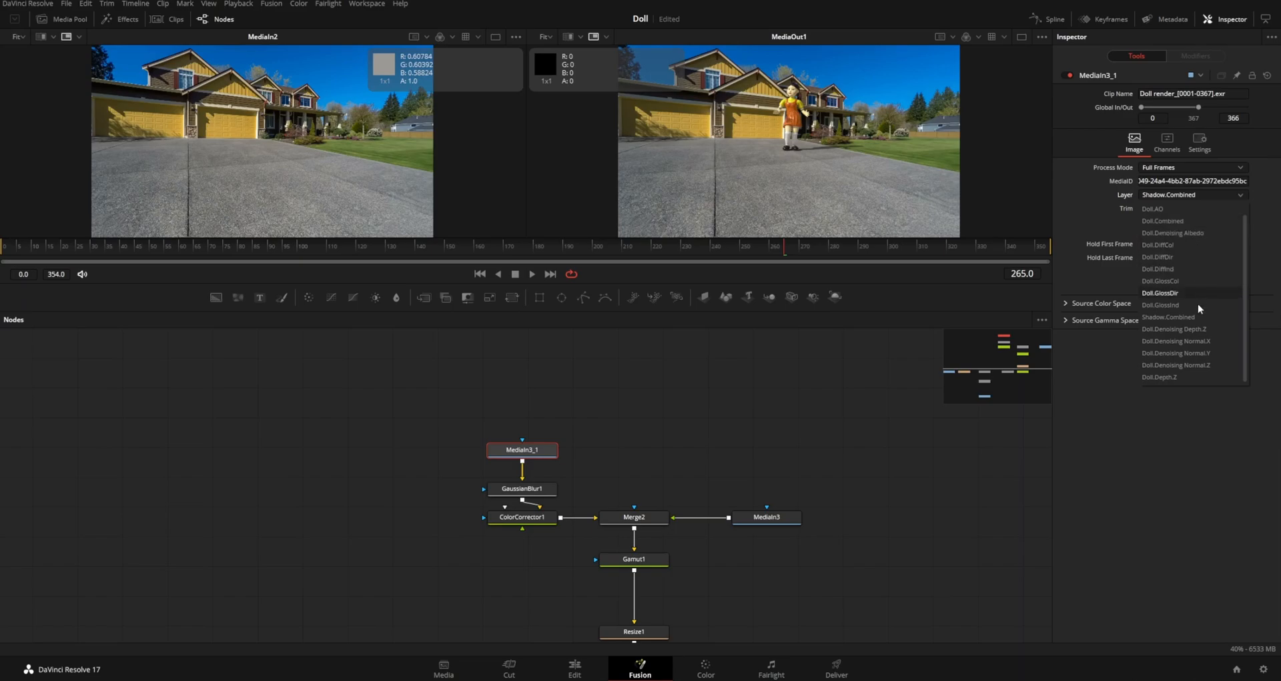
{"action": "left_click", "coordinate": [1189, 319]}
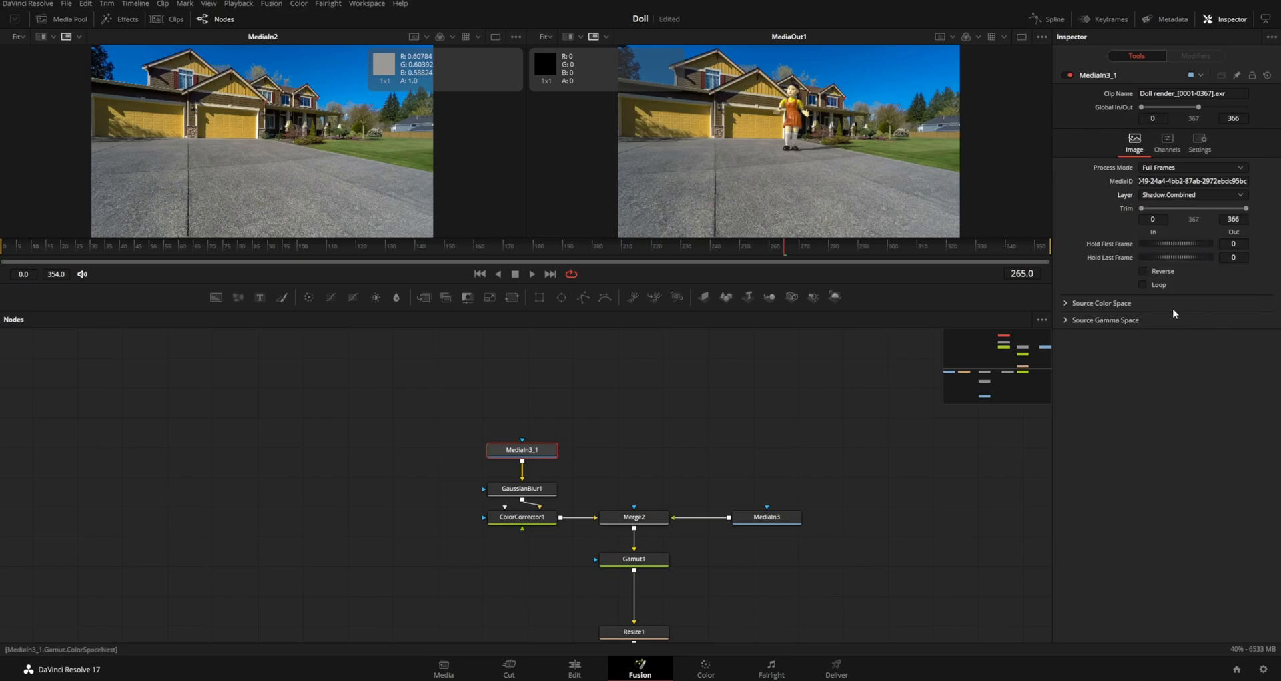
{"action": "key", "text": "1"}
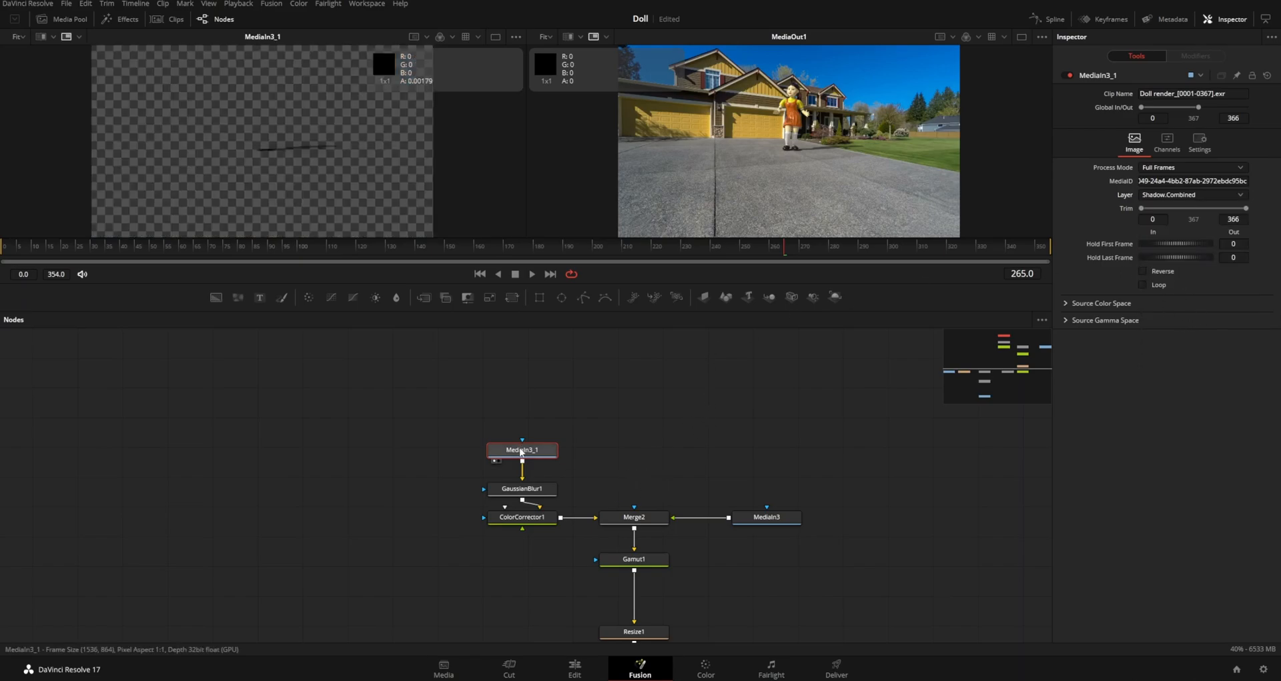
{"action": "scroll", "coordinate": [282, 171], "scroll_direction": "up", "scroll_amount": 3}
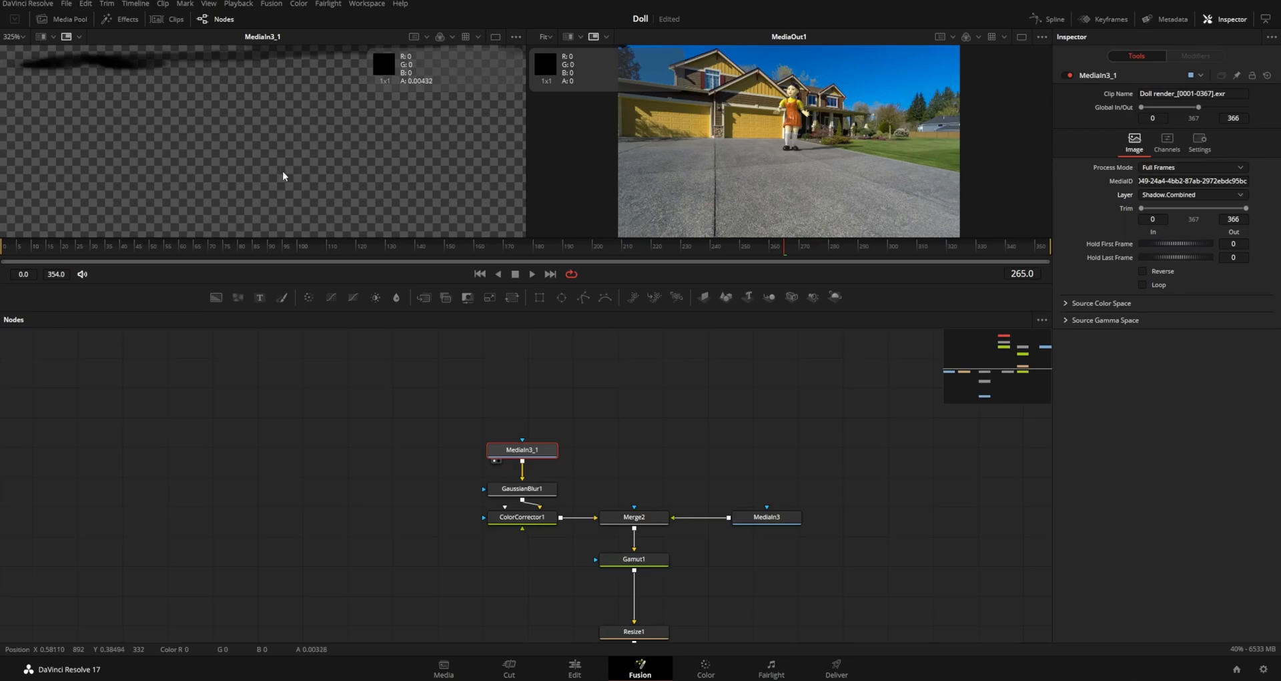
View MediaIn3, preview its Doll.AO layer, and set the layer back to Doll.Combined
{"action": "left_click", "coordinate": [766, 516]}
{"action": "key", "text": "1"}
{"action": "scroll", "coordinate": [294, 158], "scroll_direction": "down", "scroll_amount": 3}
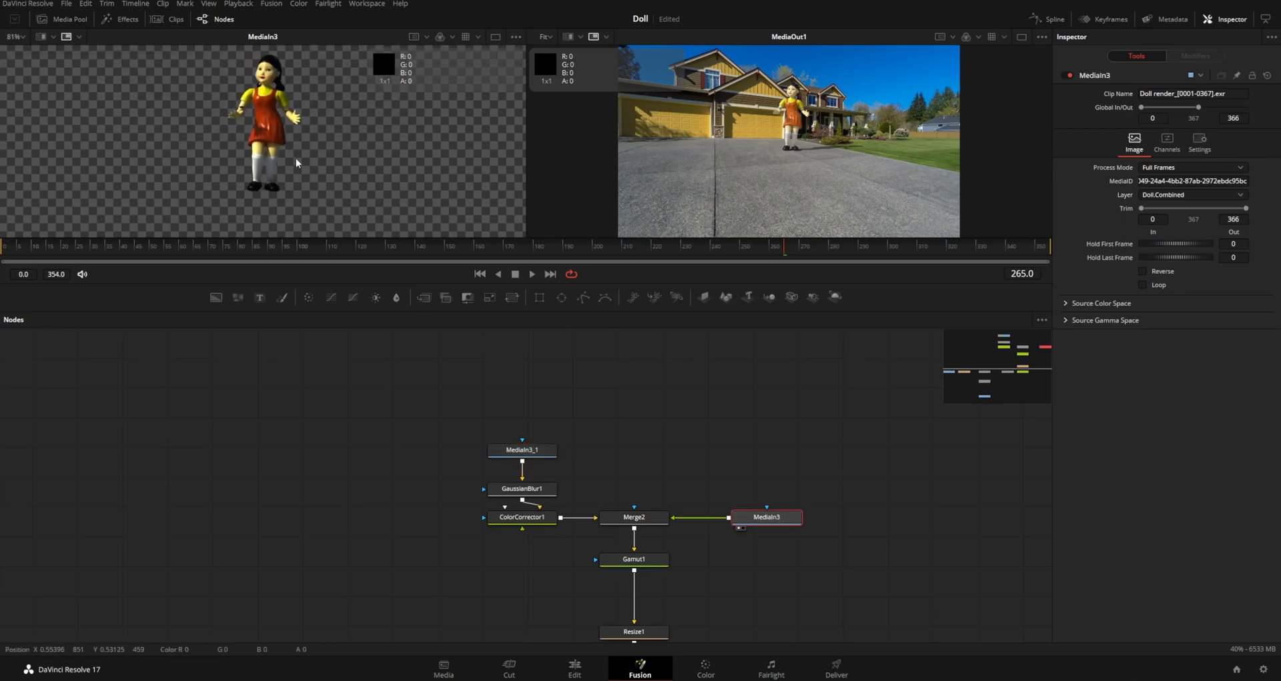
{"action": "left_click", "coordinate": [1199, 196]}
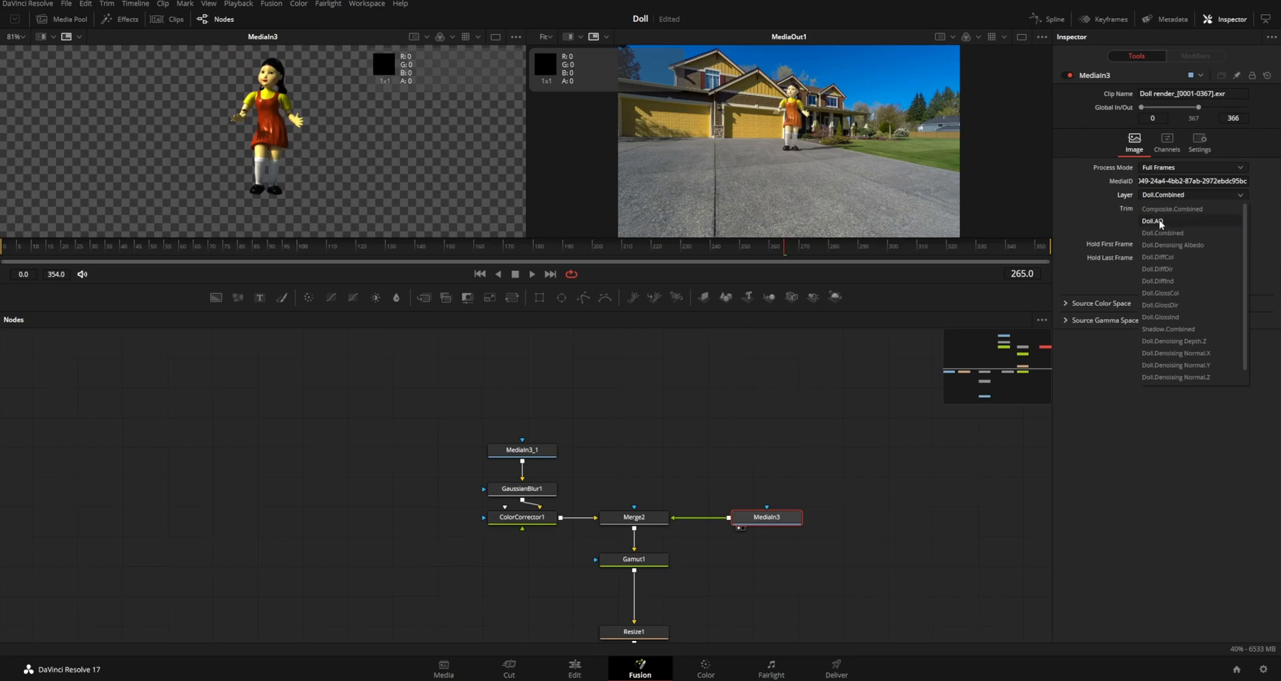
{"action": "left_click", "coordinate": [1159, 219]}
{"action": "left_click", "coordinate": [1174, 194]}
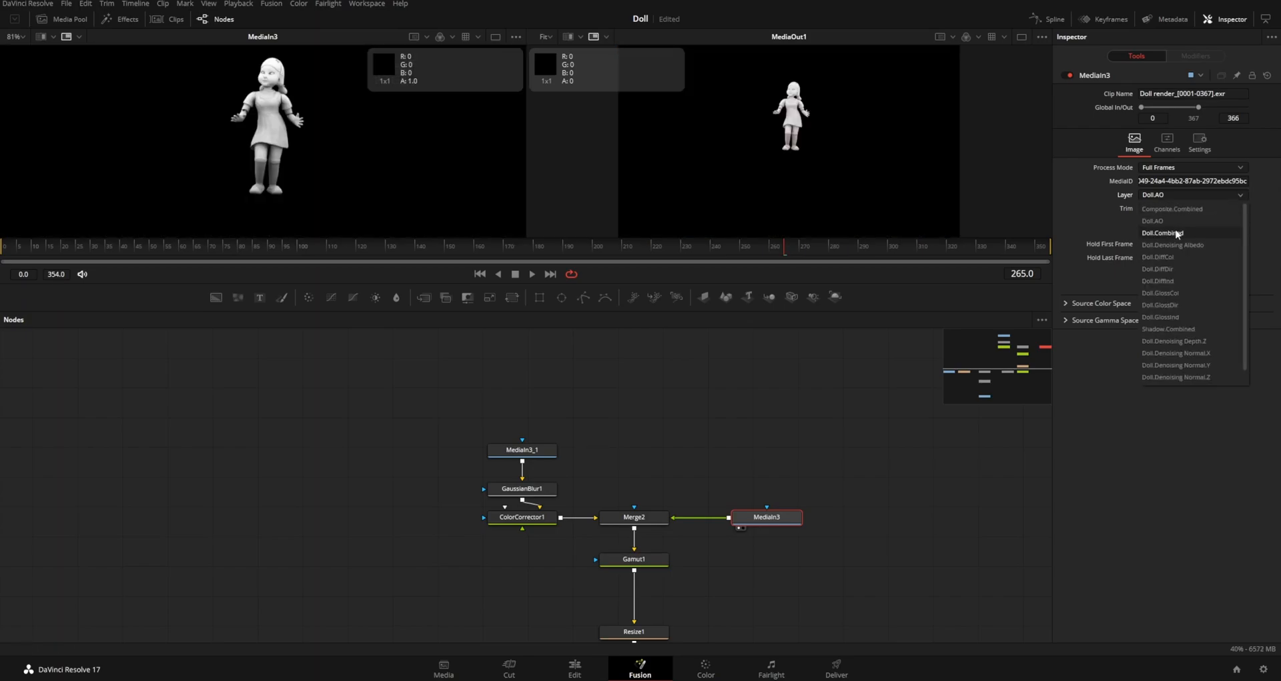
{"action": "left_click", "coordinate": [1163, 233]}
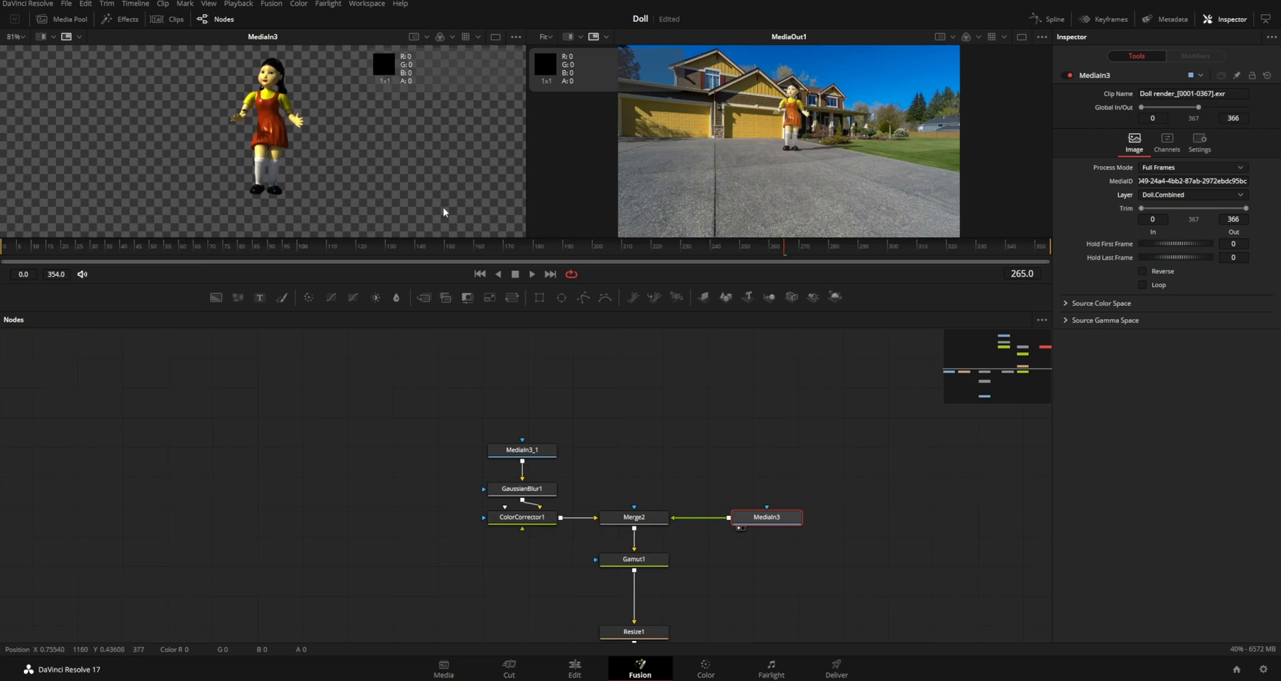
Examine the doll's colours and contrast up close in the MediaIn3 render
{"action": "scroll", "coordinate": [276, 174], "scroll_direction": "up", "scroll_amount": 3}
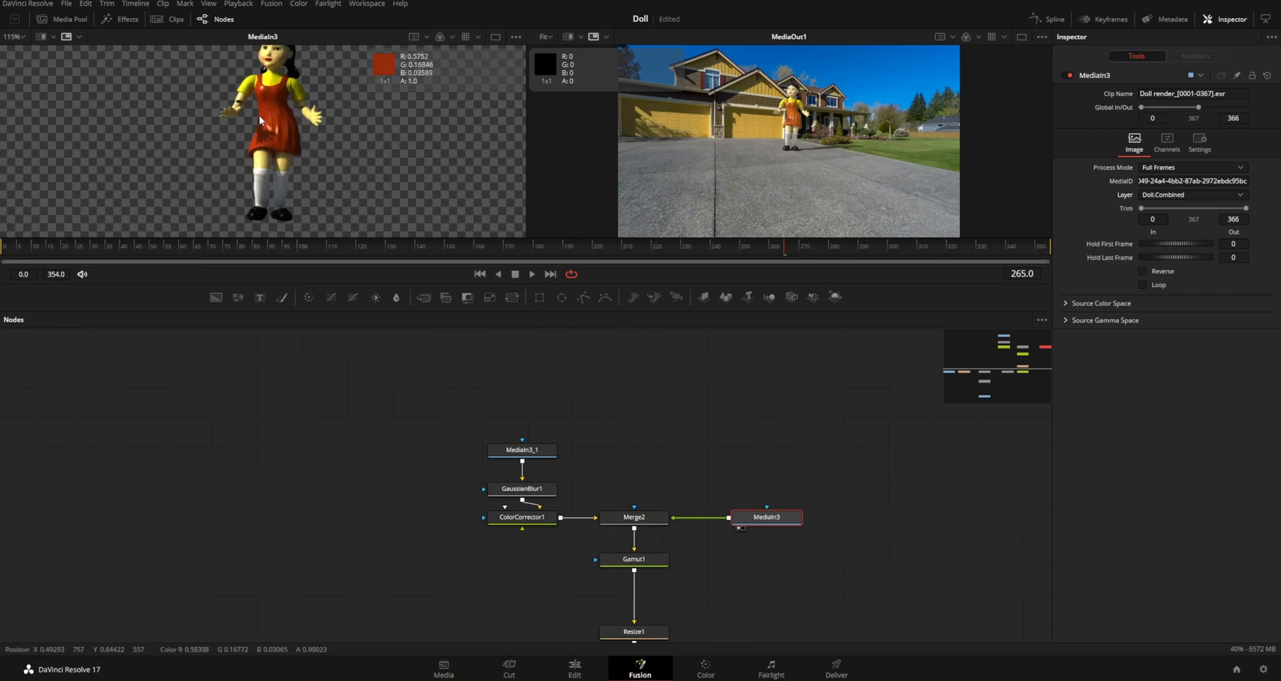
{"action": "scroll", "coordinate": [279, 154], "scroll_direction": "up", "scroll_amount": 5}
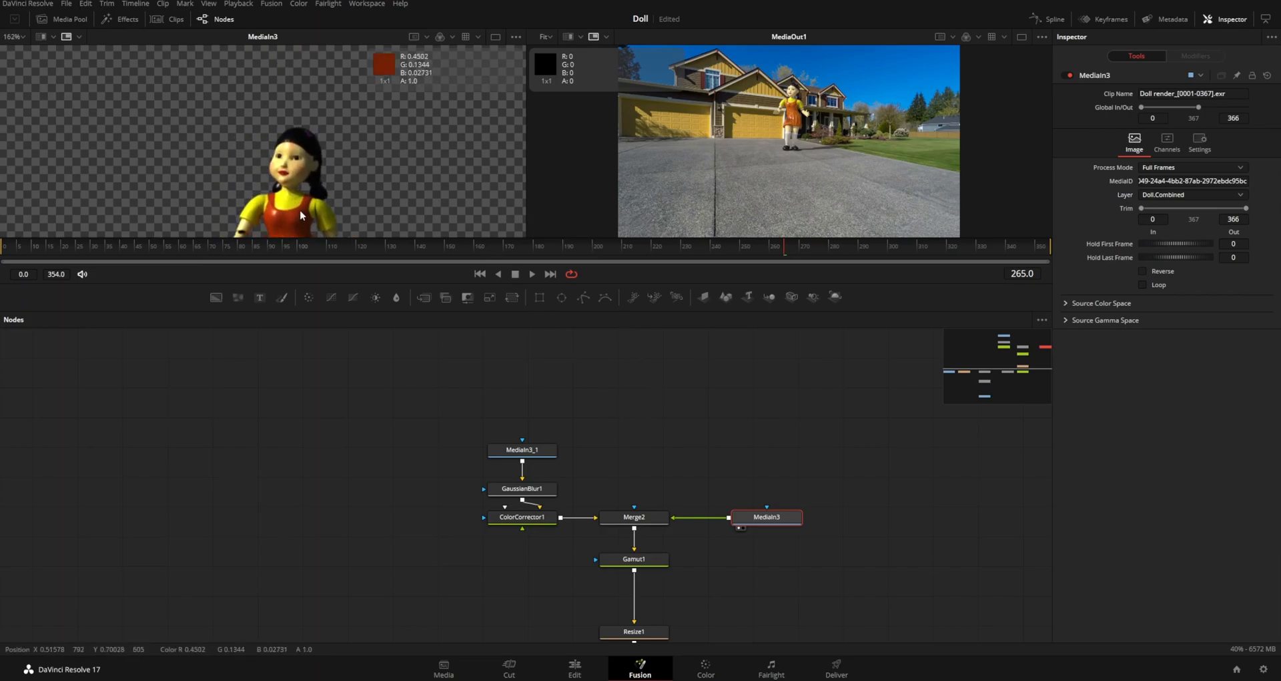
{"action": "scroll", "coordinate": [297, 162], "scroll_direction": "down", "scroll_amount": 3}
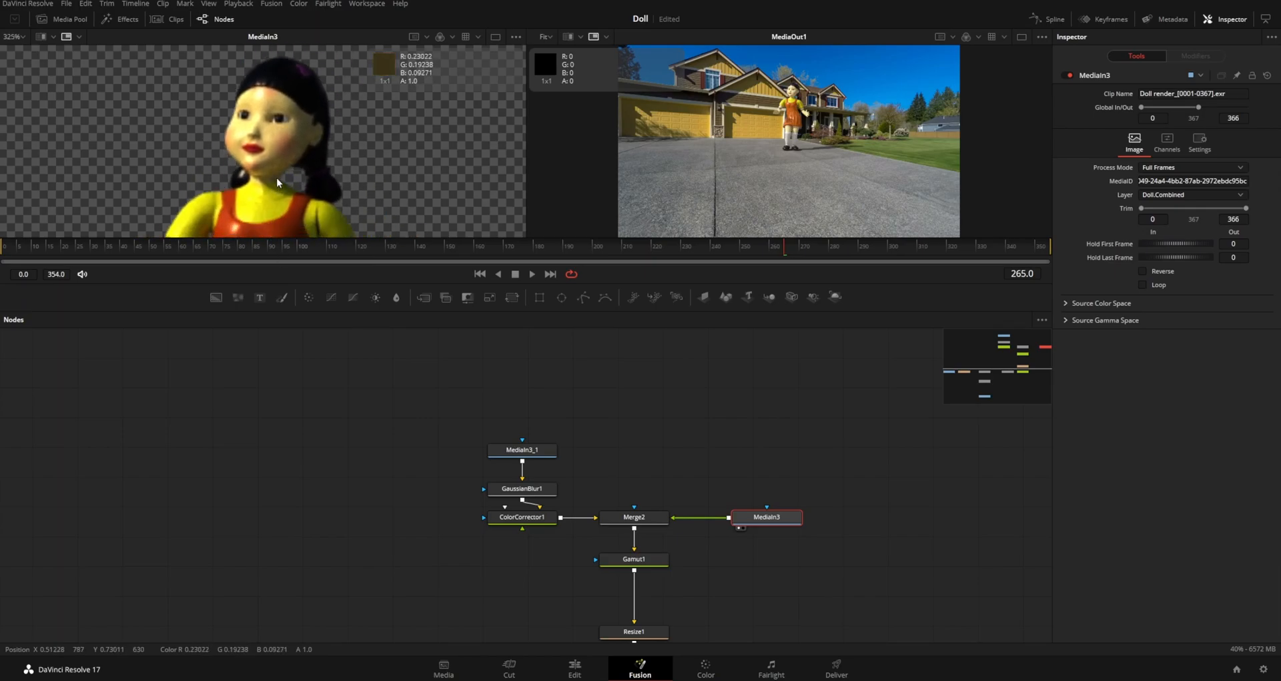
{"action": "scroll", "coordinate": [680, 421], "scroll_direction": "down", "scroll_amount": 3}
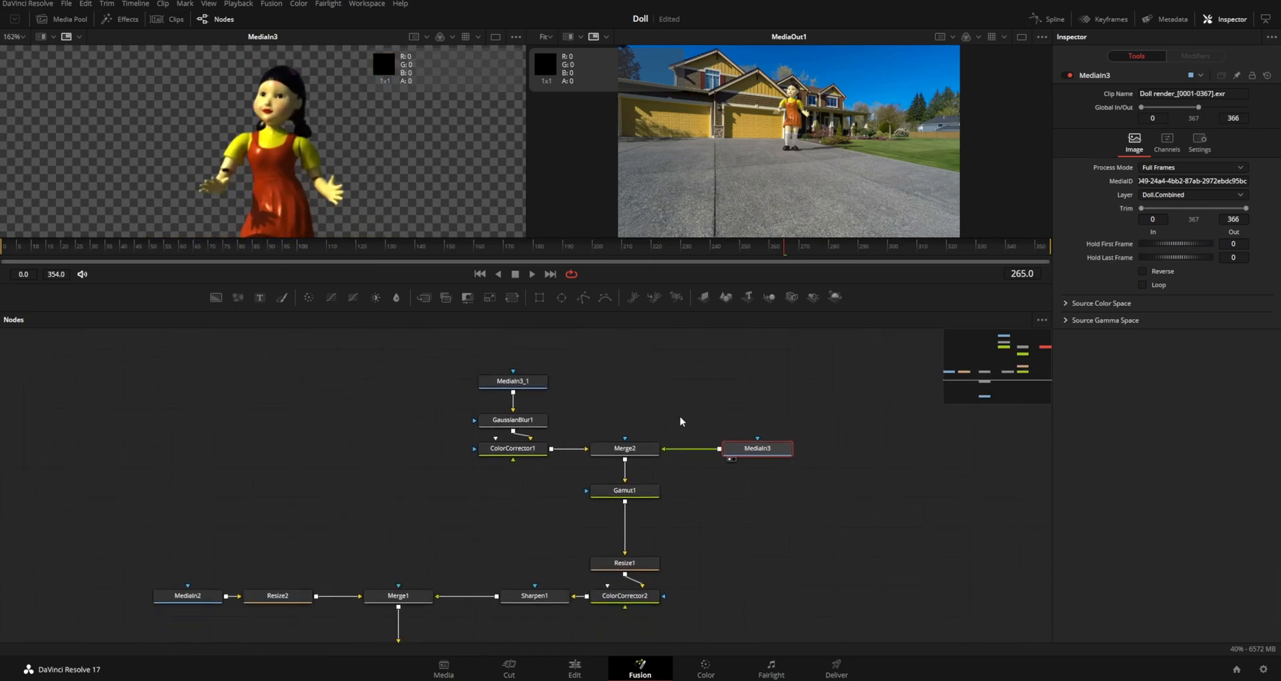
Compare the doll in the final composite with the Gamut1 node bypassed and re-enabled
{"action": "left_click", "coordinate": [643, 487]}
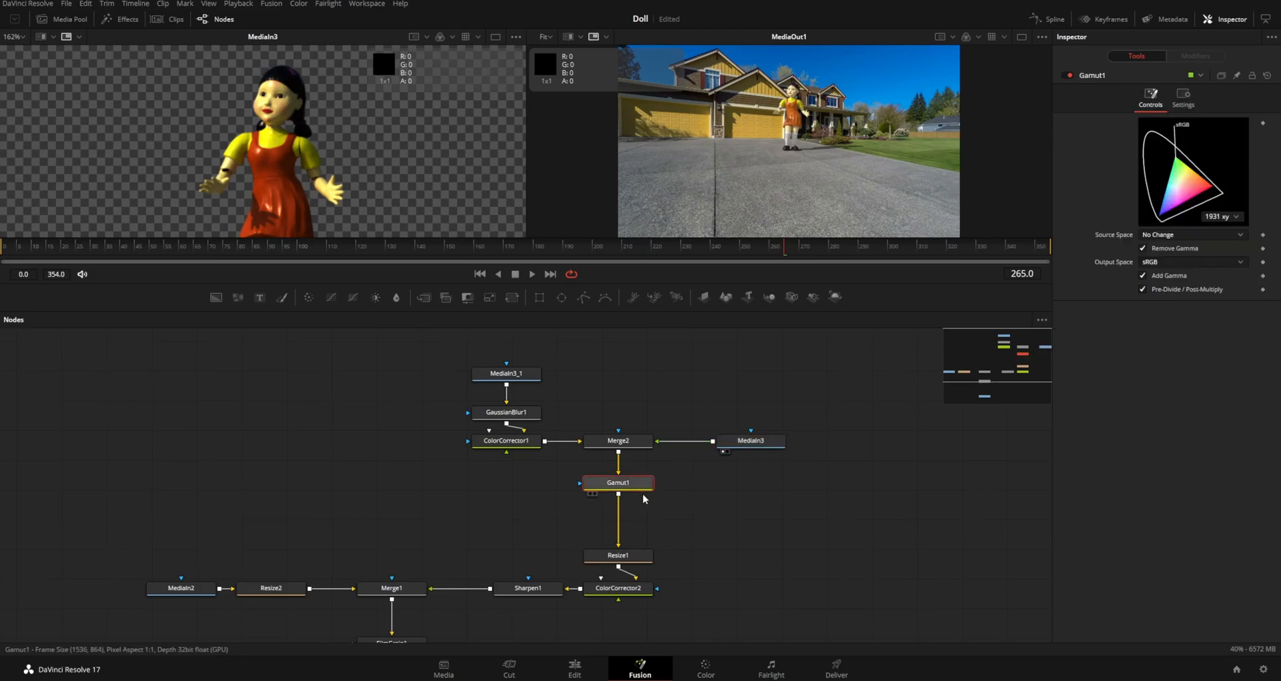
{"action": "scroll", "coordinate": [642, 493], "scroll_direction": "up", "scroll_amount": 2, "text": "ctrl"}
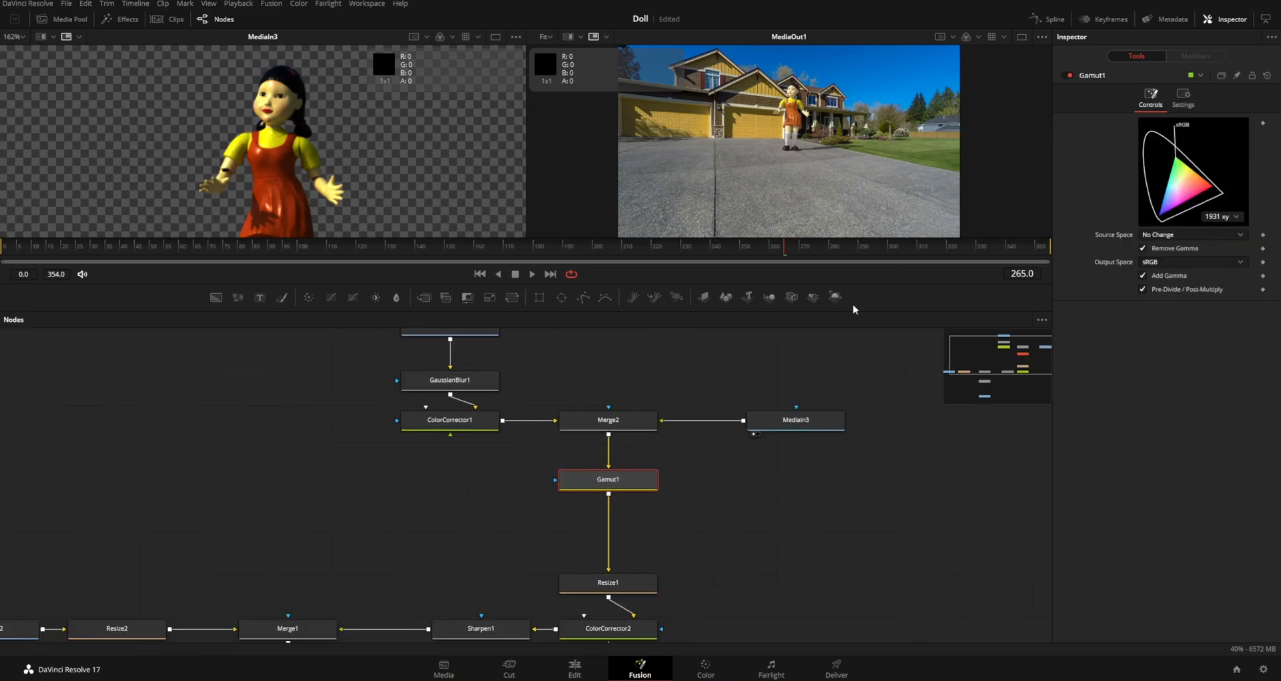
{"action": "key", "text": "ctrl+p"}
{"action": "scroll", "coordinate": [842, 131], "scroll_direction": "up", "scroll_amount": 4, "text": "ctrl"}
{"action": "scroll", "coordinate": [777, 147], "scroll_direction": "down", "scroll_amount": 2, "text": "ctrl"}
{"action": "scroll", "coordinate": [754, 134], "scroll_direction": "up", "scroll_amount": 1, "text": "ctrl"}
{"action": "middle_click_drag", "start_coordinate": [754, 134], "coordinate": [808, 217]}
{"action": "scroll", "coordinate": [808, 218], "scroll_direction": "up", "scroll_amount": 2, "text": "ctrl"}
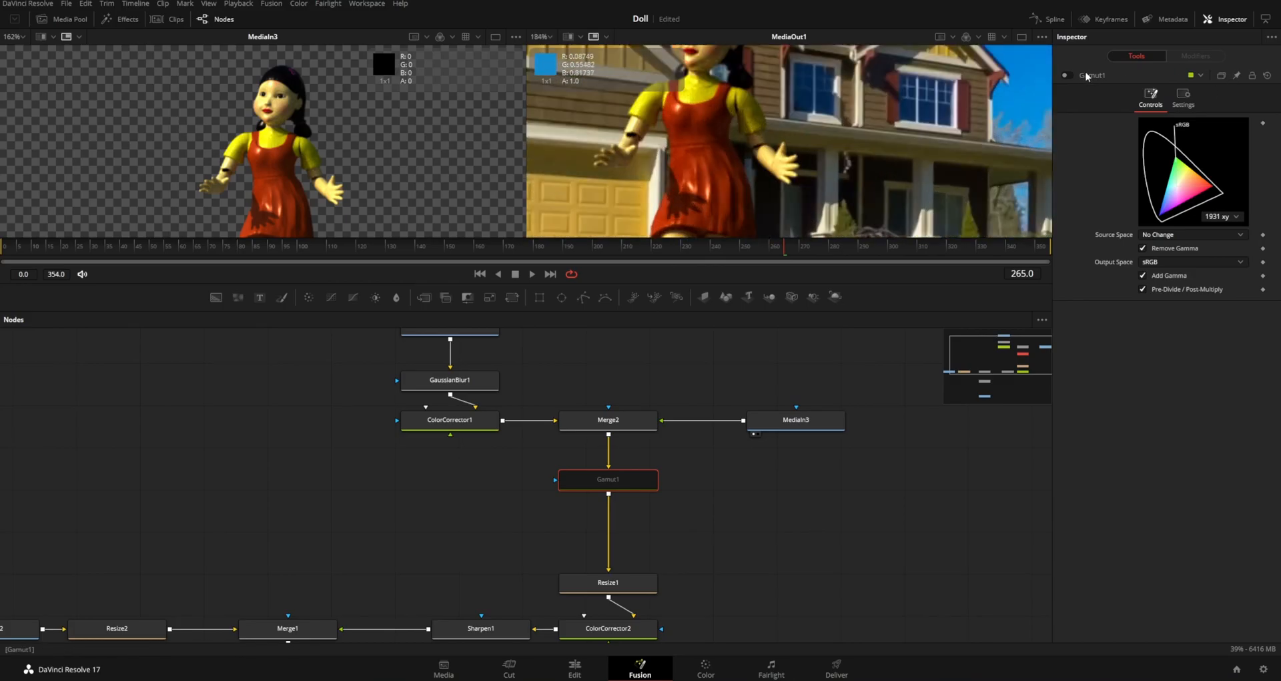
{"action": "key", "text": "ctrl+p"}
{"action": "scroll", "coordinate": [744, 190], "scroll_direction": "down", "scroll_amount": 3, "text": "ctrl"}
{"action": "scroll", "coordinate": [744, 190], "scroll_direction": "up", "scroll_amount": 1, "text": "ctrl"}
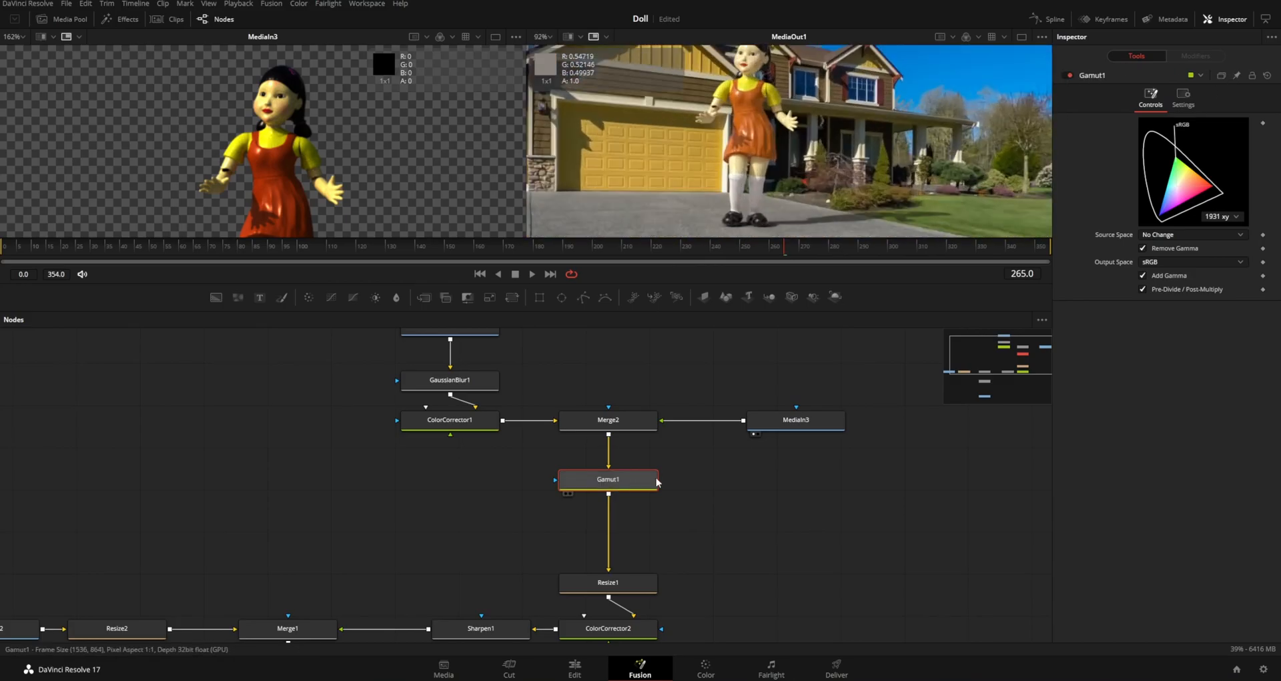
Set Gamut1's output space to sRGB and keep Pre-Divide / Post-Multiply enabled
{"action": "left_click", "coordinate": [1145, 289]}
{"action": "left_click", "coordinate": [1144, 290]}
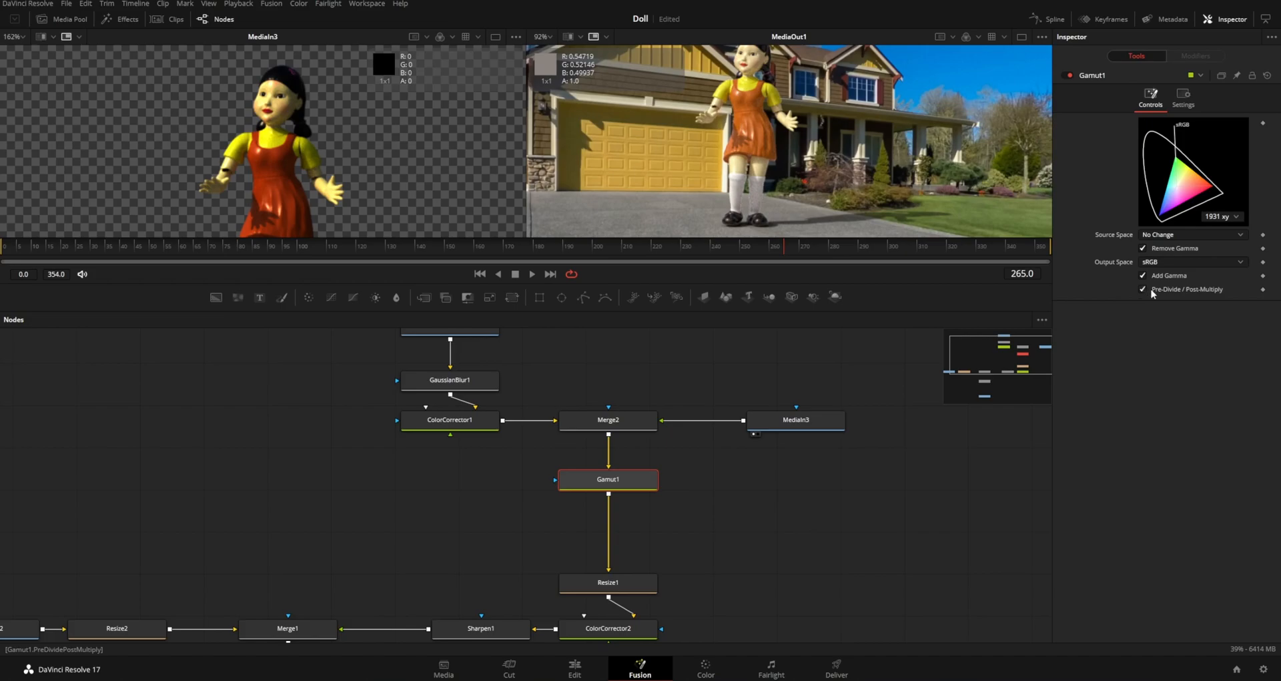
{"action": "left_click", "coordinate": [1190, 262]}
{"action": "left_click", "coordinate": [1165, 420]}
{"action": "left_click", "coordinate": [1142, 290]}
{"action": "left_click", "coordinate": [1142, 289]}
Inspect the layer settings of MediaIn3_1 and the settings of GaussianBlur1 in the shadow branch
{"action": "middle_click_drag", "start_coordinate": [620, 379], "coordinate": [666, 509]}
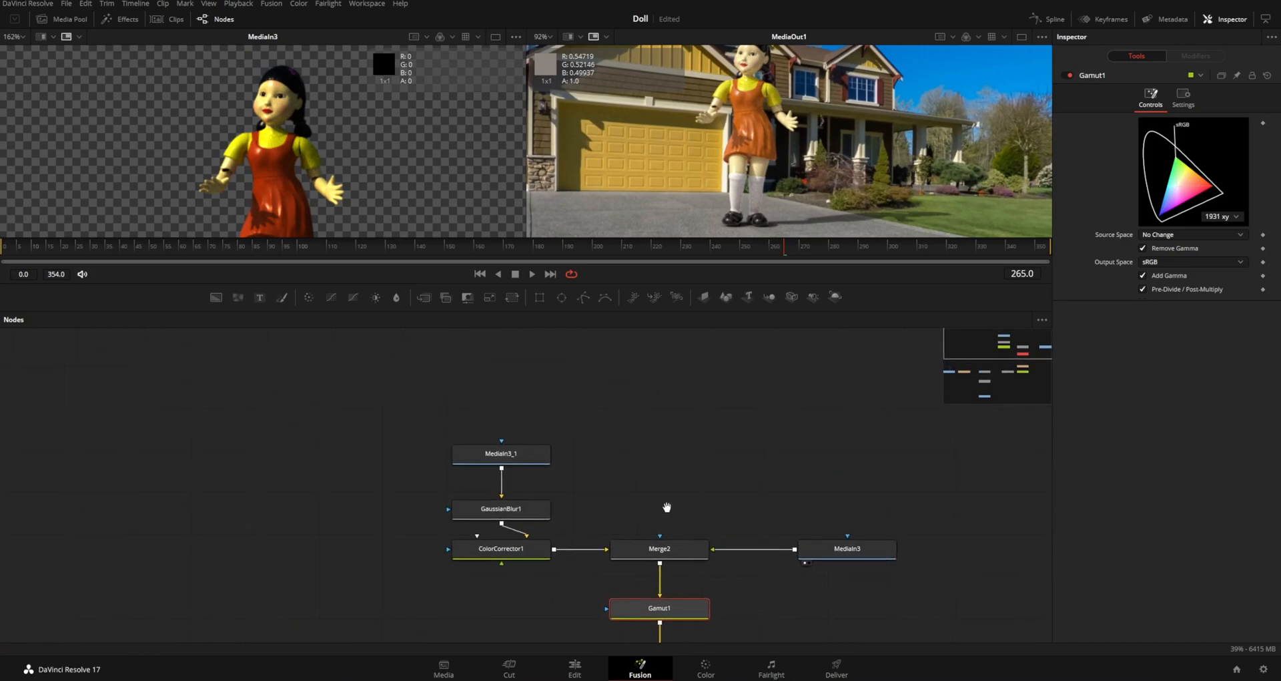
{"action": "left_click", "coordinate": [540, 458]}
{"action": "middle_click_drag", "start_coordinate": [617, 461], "coordinate": [630, 424]}
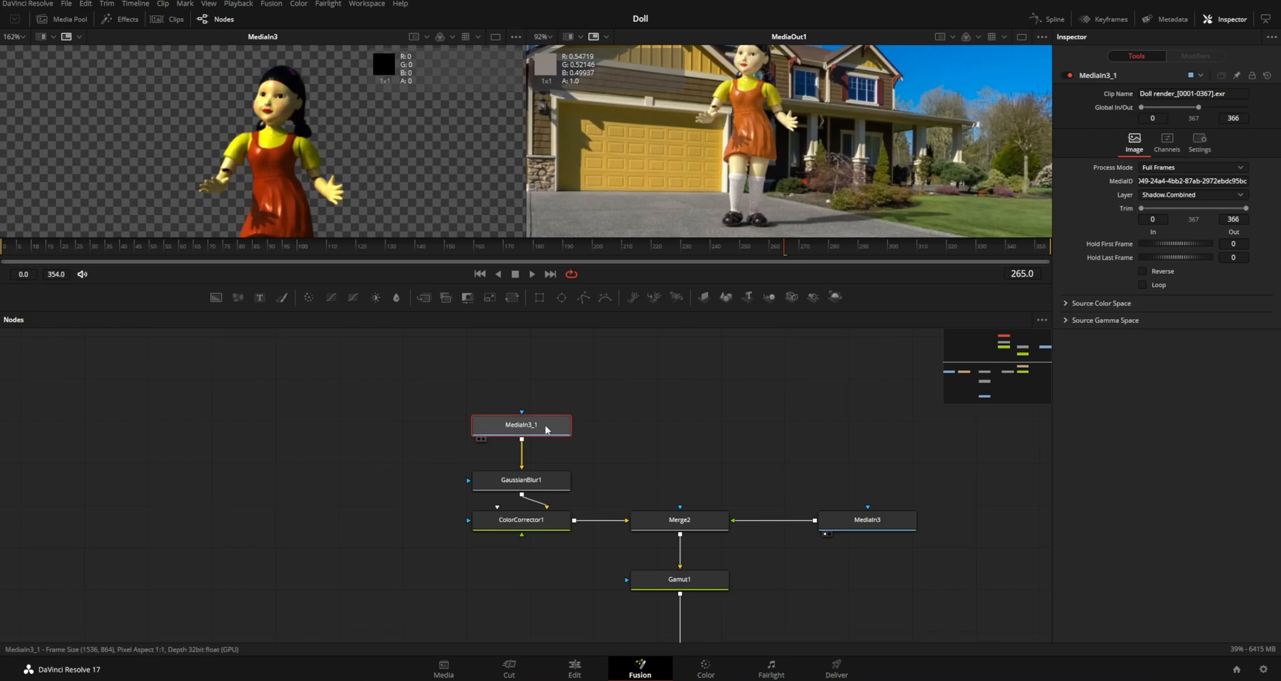
{"action": "left_click_drag", "start_coordinate": [529, 425], "coordinate": [529, 435]}
{"action": "middle_click_drag", "start_coordinate": [529, 435], "coordinate": [561, 391]}
{"action": "left_click", "coordinate": [578, 435]}
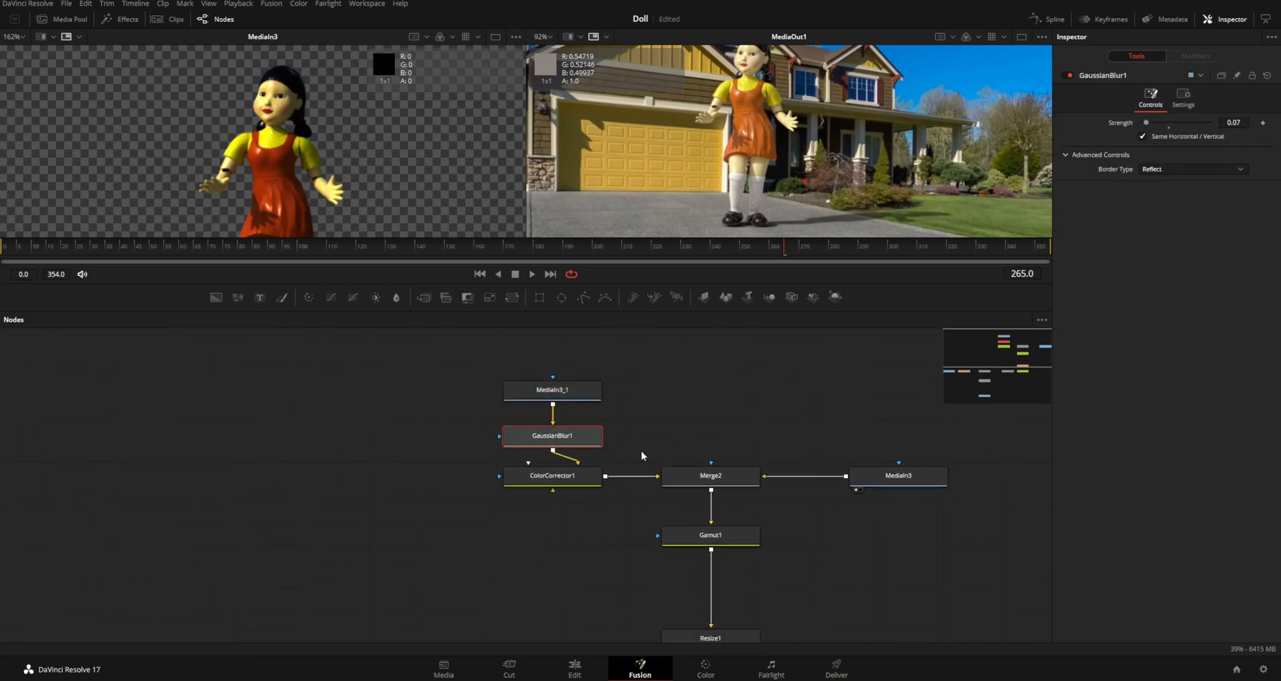
Compare Merge2's output with Gamut1's output in the second viewer
{"action": "scroll", "coordinate": [694, 467], "scroll_direction": "down", "scroll_amount": 3, "text": "ctrl"}
{"action": "left_click", "coordinate": [703, 477]}
{"action": "key", "text": "2"}
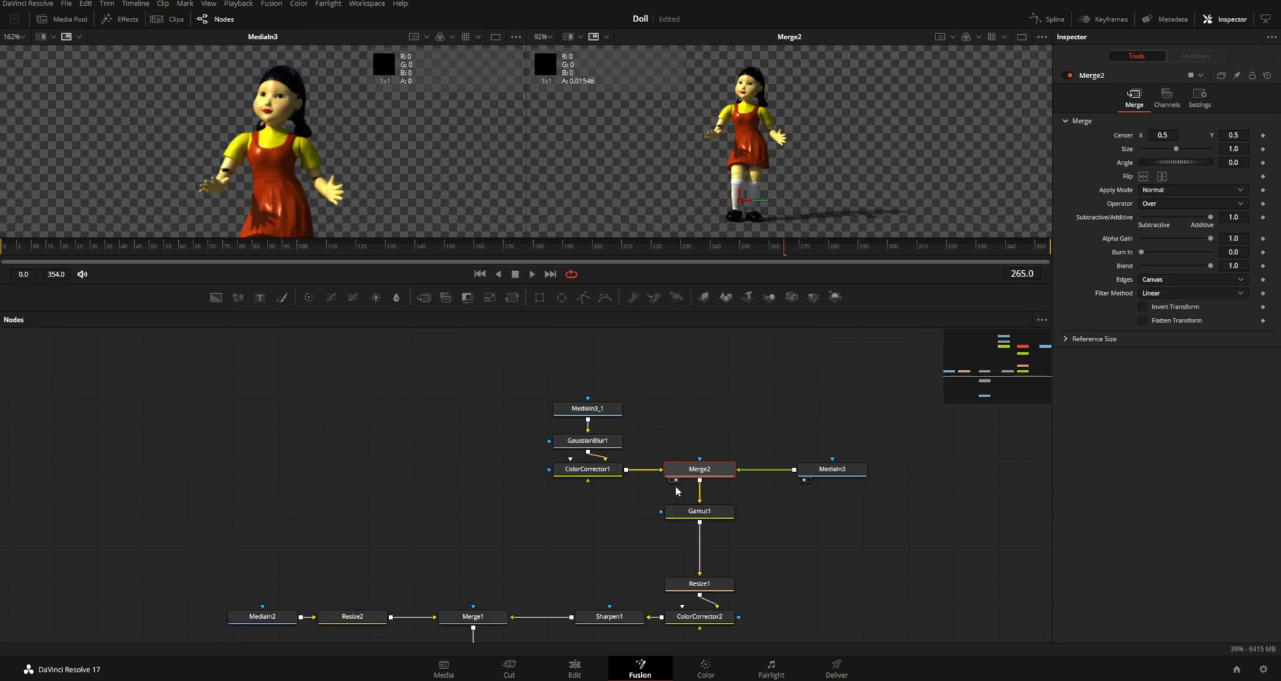
{"action": "left_click", "coordinate": [700, 513]}
{"action": "key", "text": "2"}
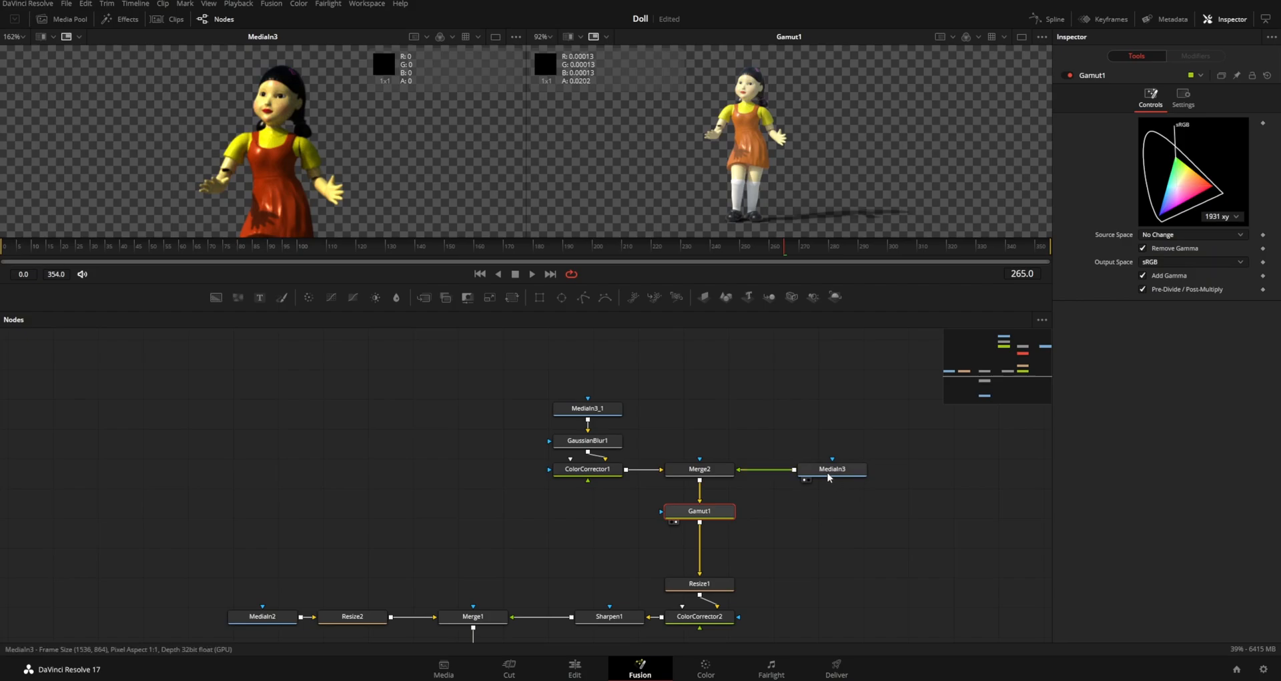
Review the MediaIn3, GaussianBlur1, ColorCorrector1 and Merge2 nodes, keeping the existing node layout
{"action": "left_click", "coordinate": [824, 472]}
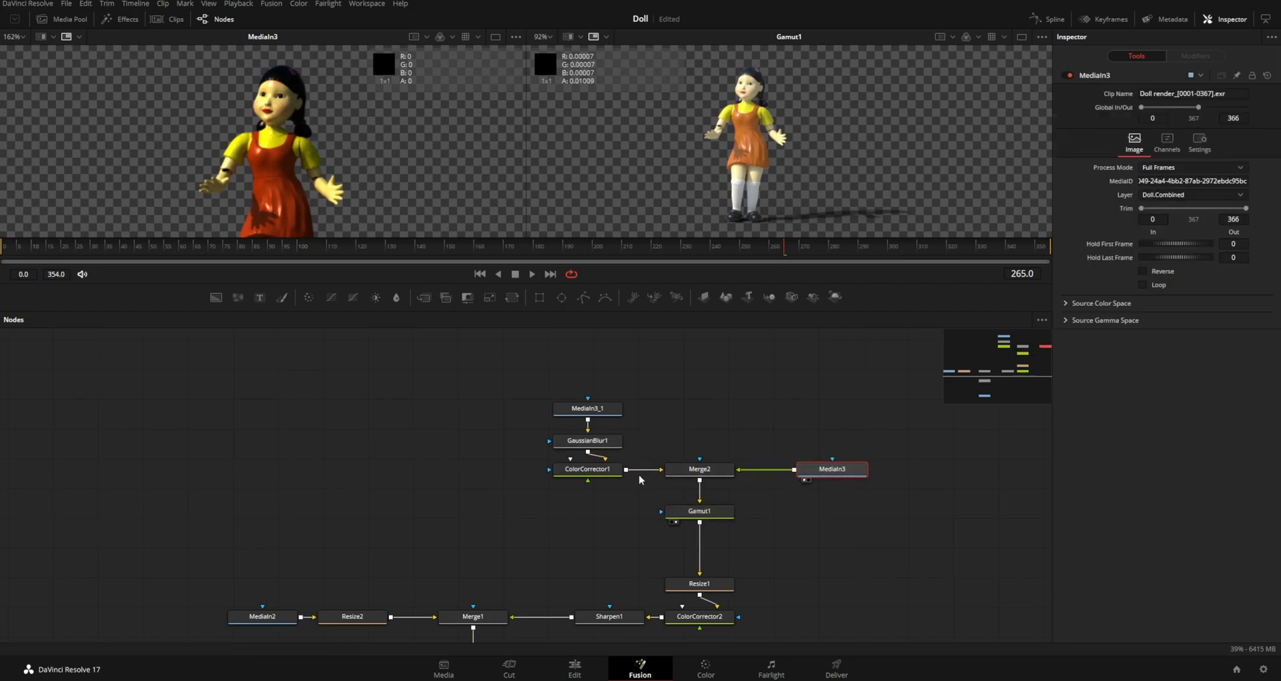
{"action": "scroll", "coordinate": [632, 463], "scroll_direction": "up", "scroll_amount": 2, "text": "ctrl"}
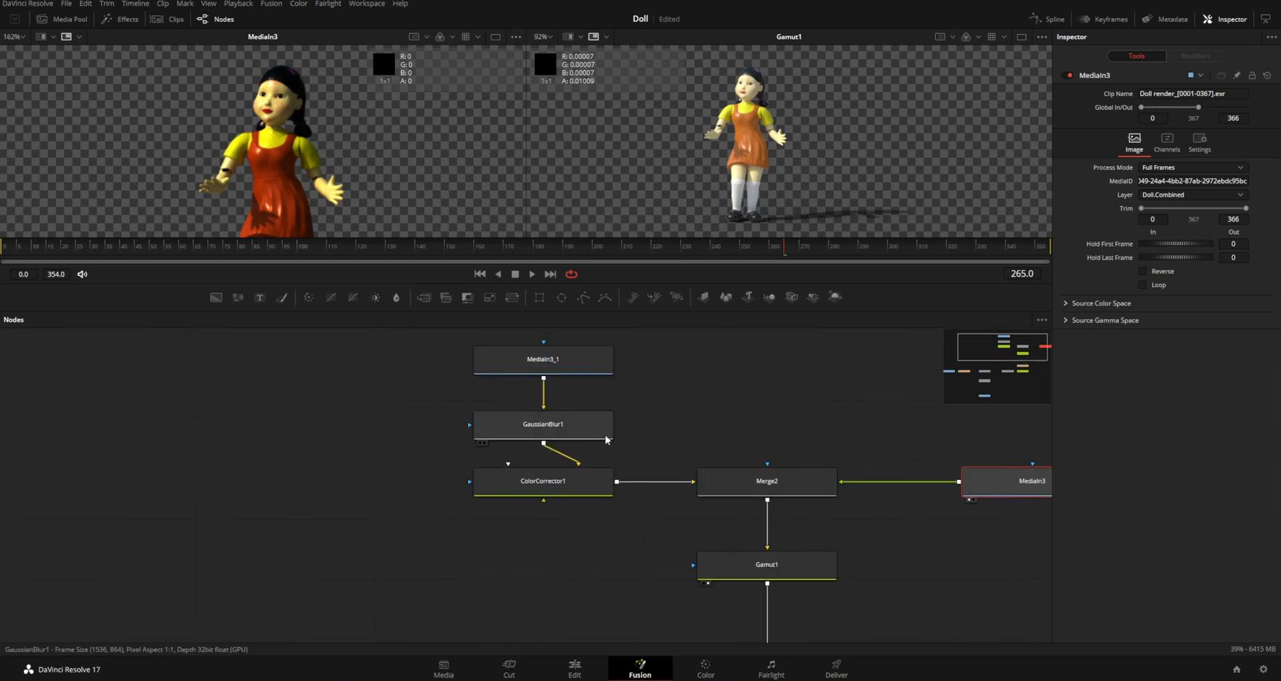
{"action": "mouse_move", "coordinate": [574, 431]}
{"action": "left_mouse_down"}
{"action": "mouse_move", "coordinate": [595, 422]}
{"action": "mouse_move", "coordinate": [552, 406]}
{"action": "mouse_move", "coordinate": [557, 434]}
{"action": "left_mouse_up"}
{"action": "left_click", "coordinate": [547, 482]}
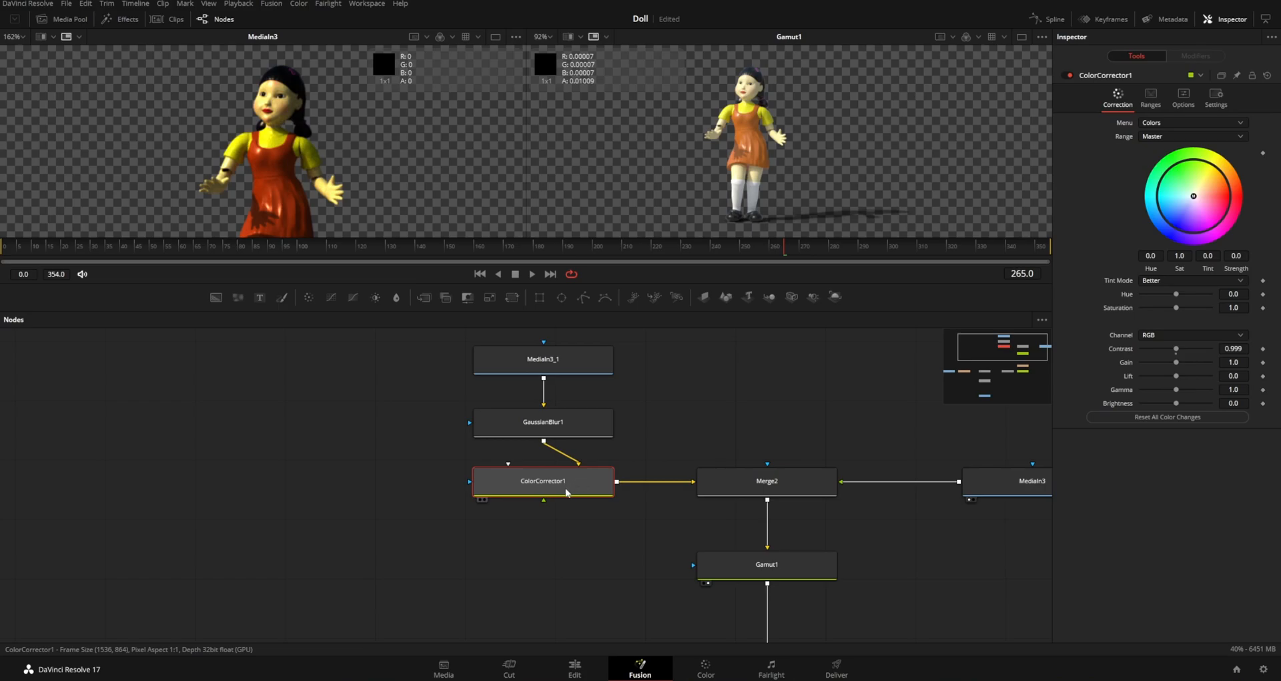
{"action": "left_click_drag", "start_coordinate": [566, 493], "coordinate": [430, 514]}
{"action": "key", "text": "ctrl+z"}
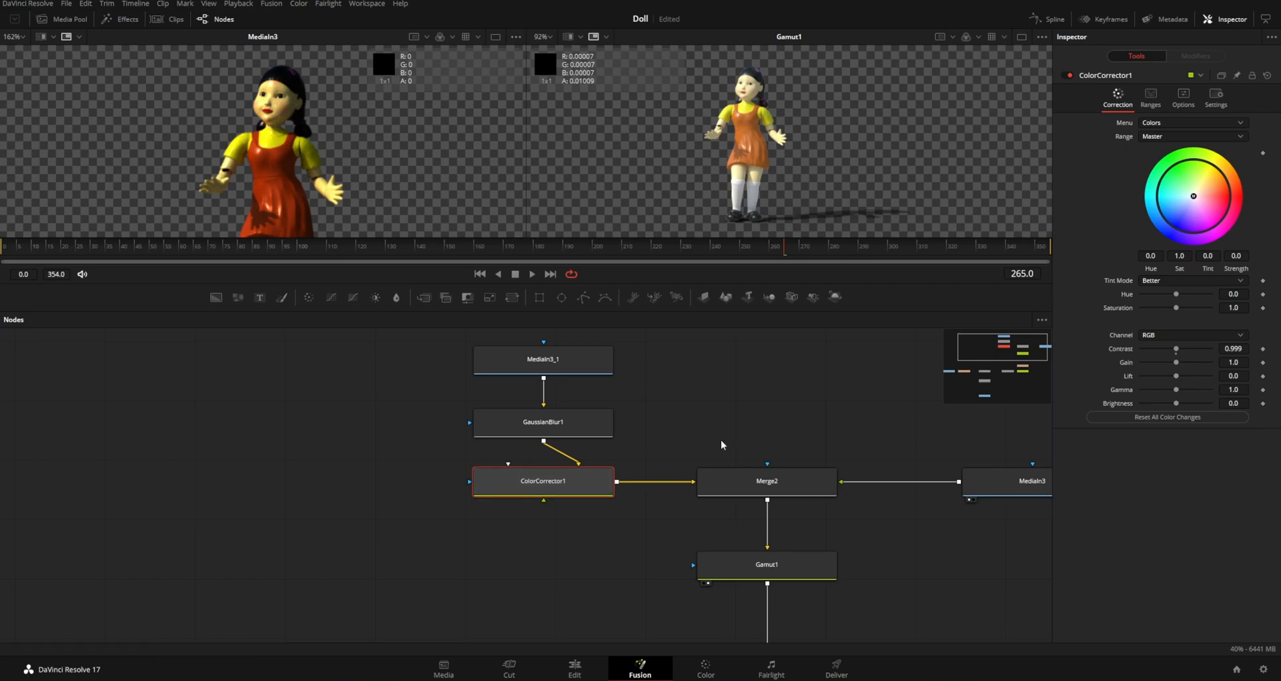
{"action": "left_click", "coordinate": [787, 480]}
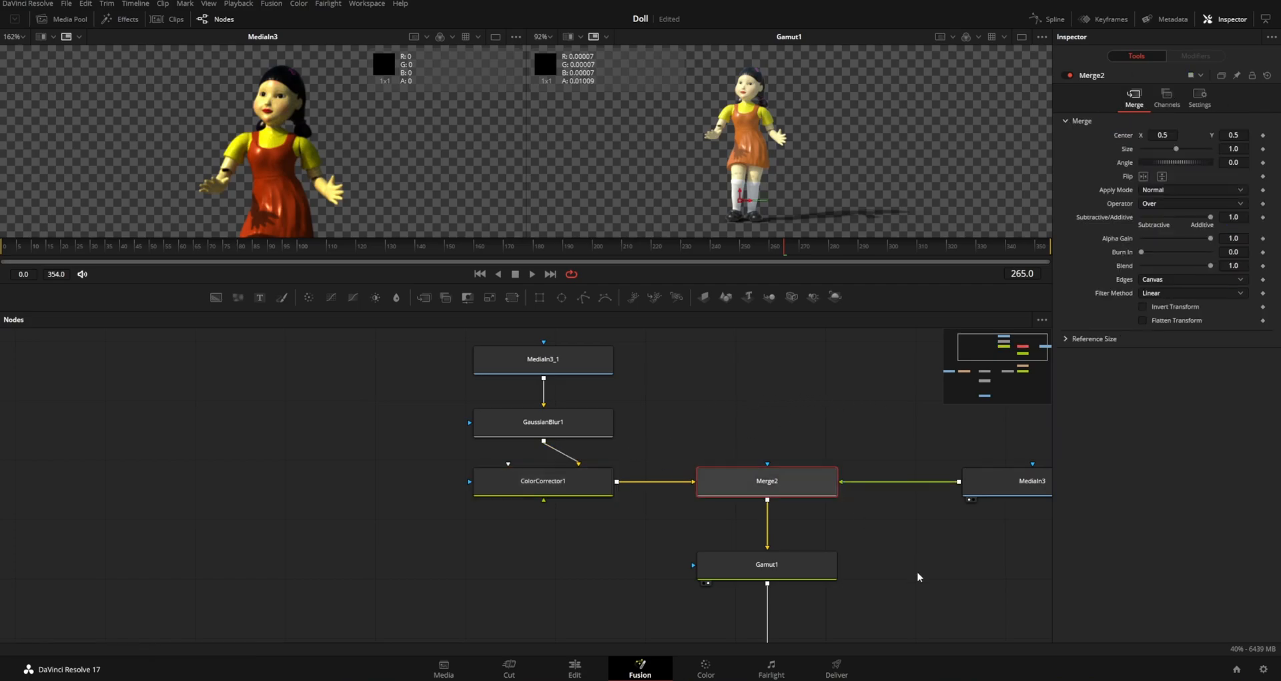
Review the settings of Gamut1 and Resize1 along the chain below Merge2
{"action": "middle_click_drag", "start_coordinate": [875, 569], "coordinate": [798, 463]}
{"action": "left_click", "coordinate": [747, 458]}
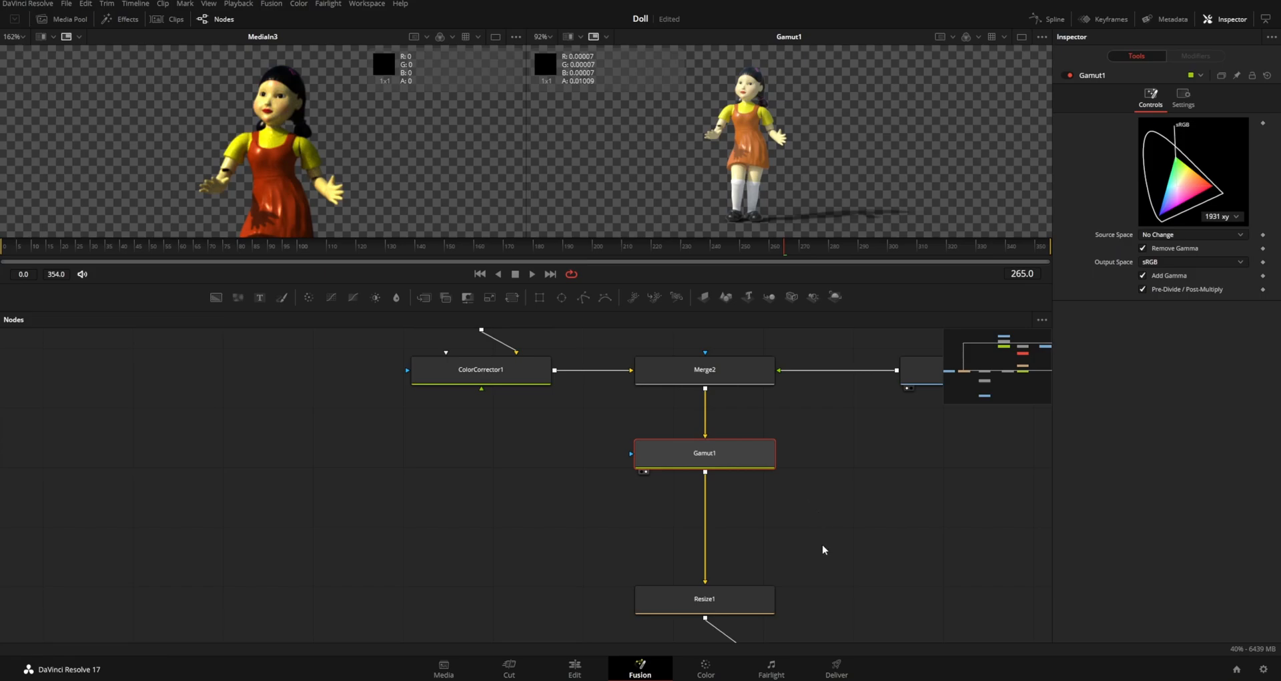
{"action": "middle_click_drag", "start_coordinate": [824, 549], "coordinate": [818, 483]}
{"action": "scroll", "coordinate": [818, 483], "scroll_direction": "down", "scroll_amount": 2, "text": "ctrl"}
{"action": "left_click", "coordinate": [742, 525]}
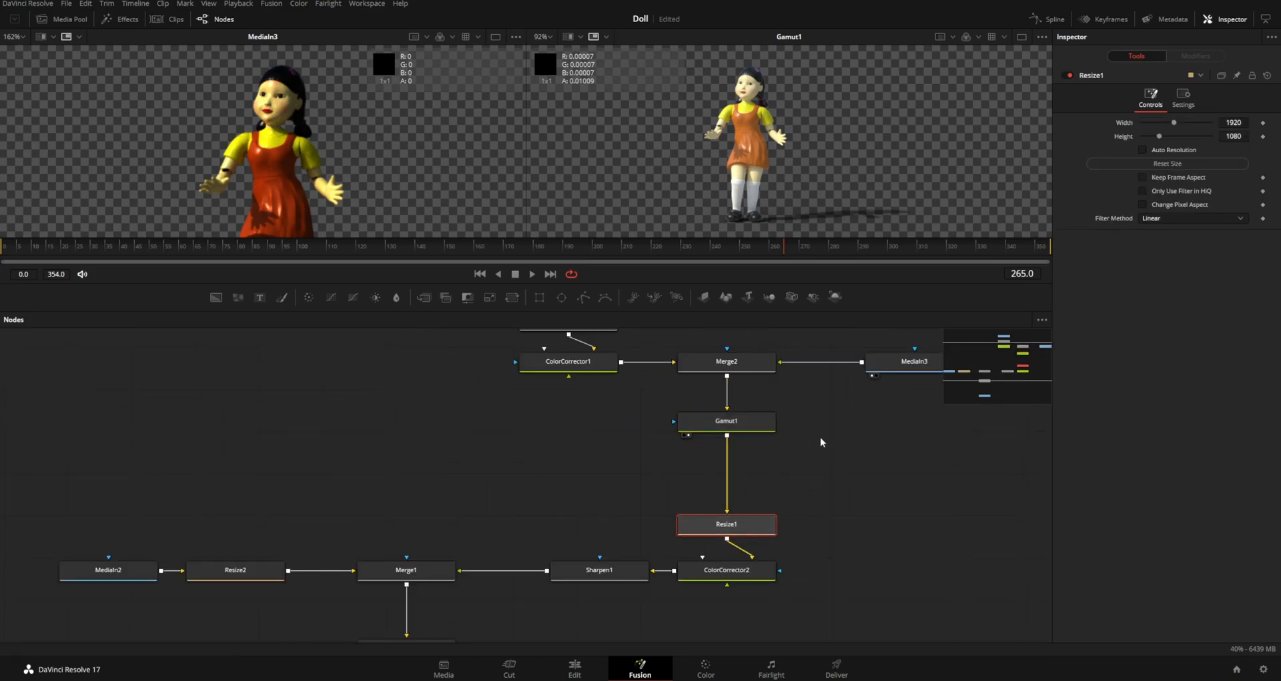
{"action": "middle_click_drag", "start_coordinate": [824, 438], "coordinate": [817, 500]}
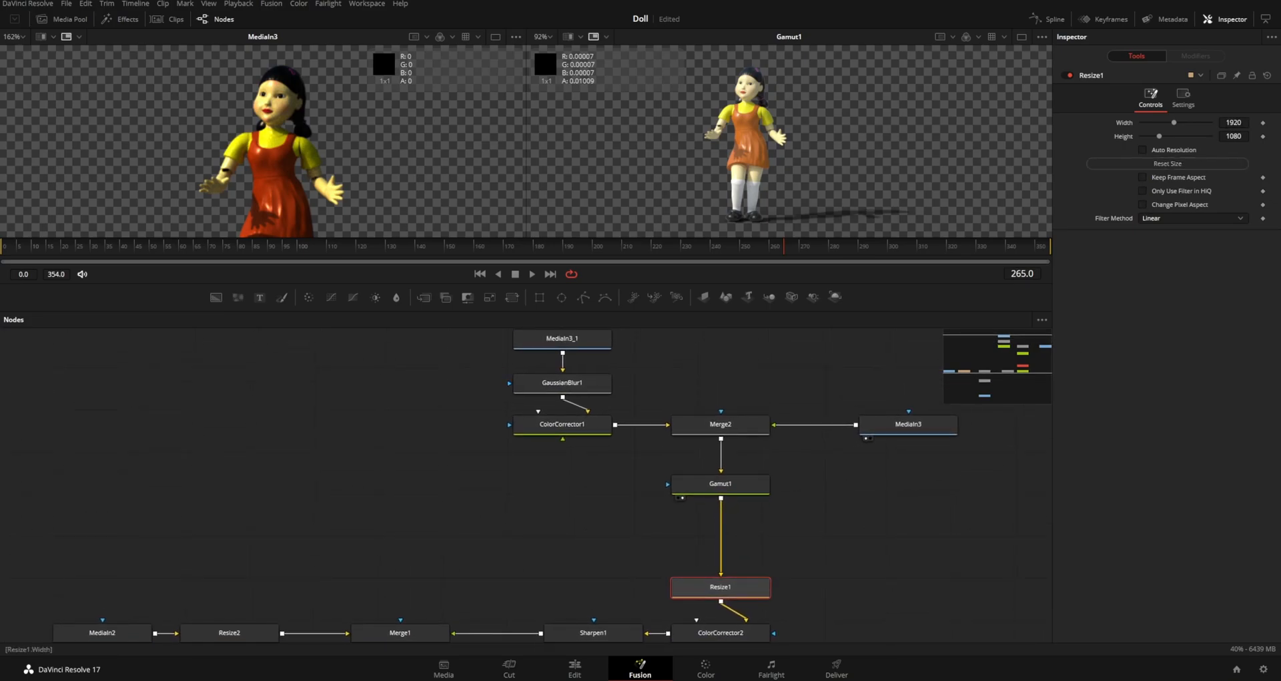
{"action": "scroll", "coordinate": [812, 523], "scroll_direction": "down", "scroll_amount": 5, "text": "ctrl"}
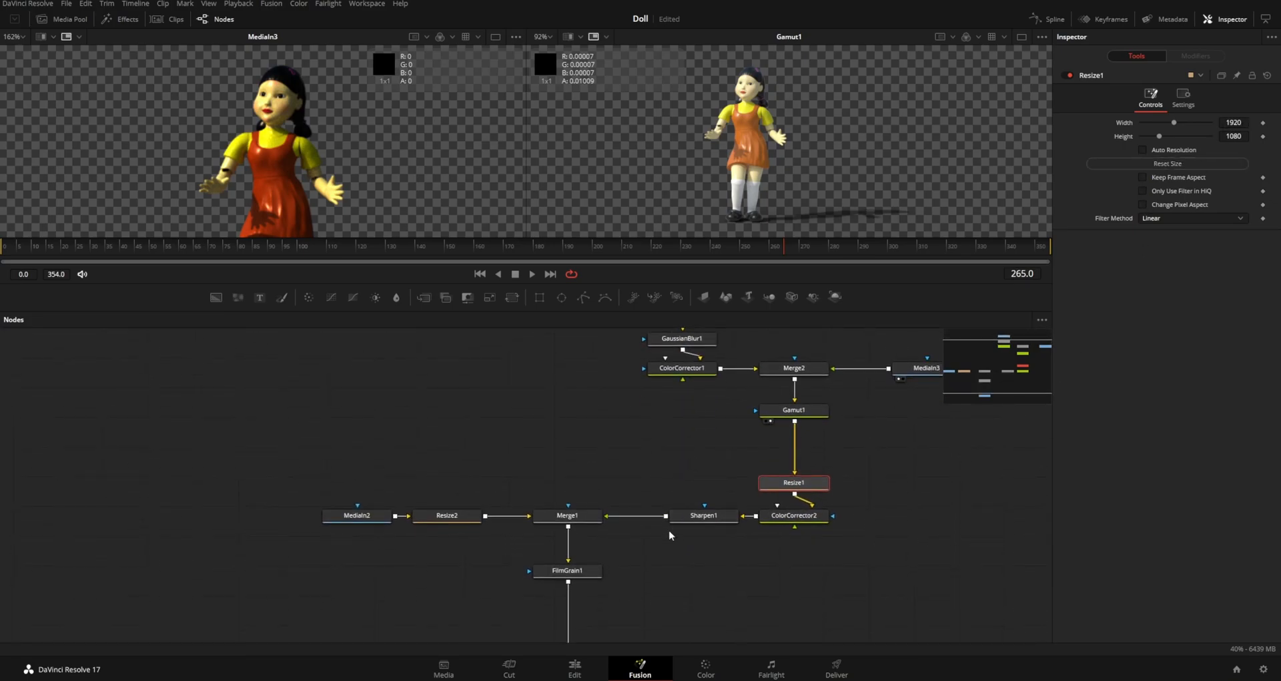
View MediaOut1, compare the composite with Resize1 bypassed and re-enabled, and move Resize1 closer to Gamut1
{"action": "left_click", "coordinate": [634, 534]}
{"action": "key", "text": "2"}
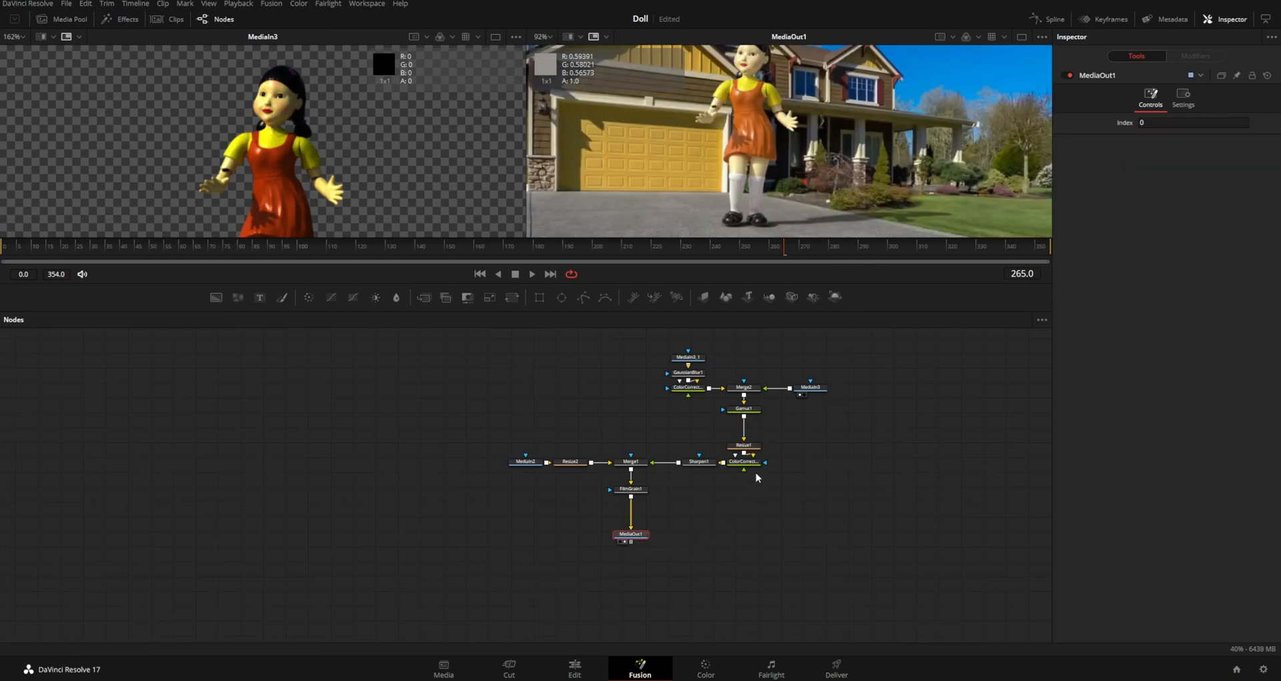
{"action": "scroll", "coordinate": [757, 477], "scroll_direction": "up", "scroll_amount": 3, "text": "ctrl"}
{"action": "left_click", "coordinate": [731, 419]}
{"action": "left_click", "coordinate": [1065, 76]}
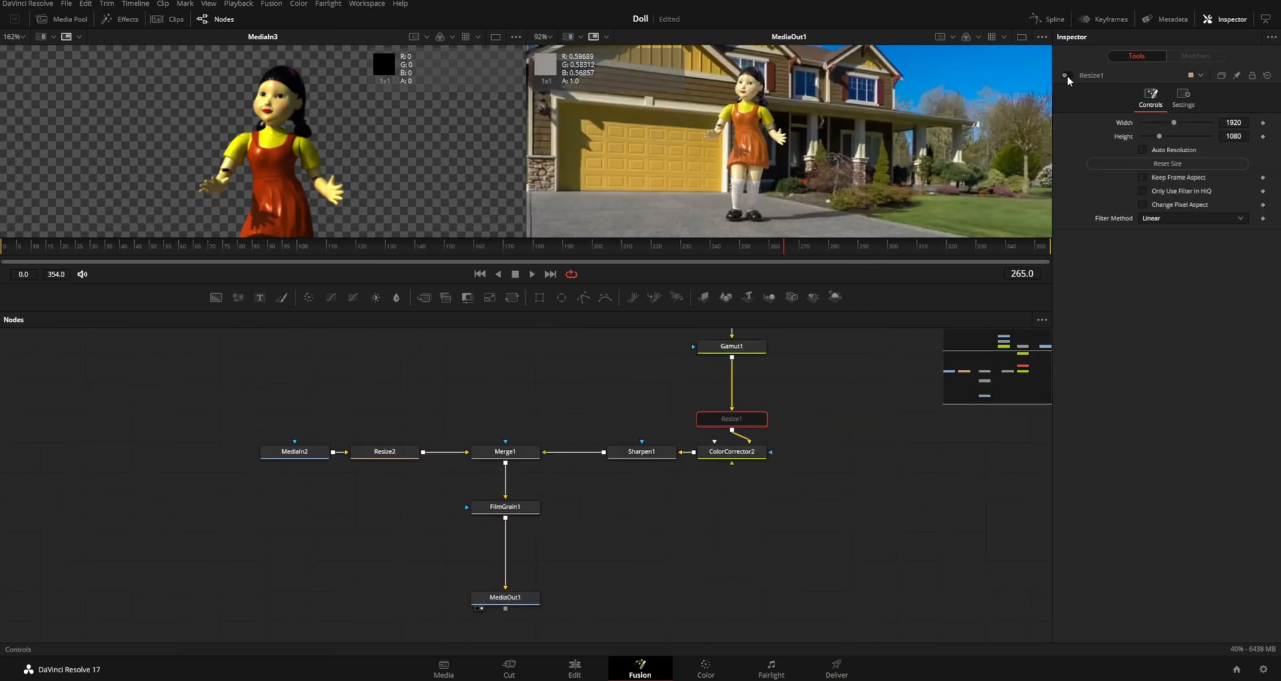
{"action": "scroll", "coordinate": [821, 137], "scroll_direction": "down", "scroll_amount": 4, "text": "ctrl"}
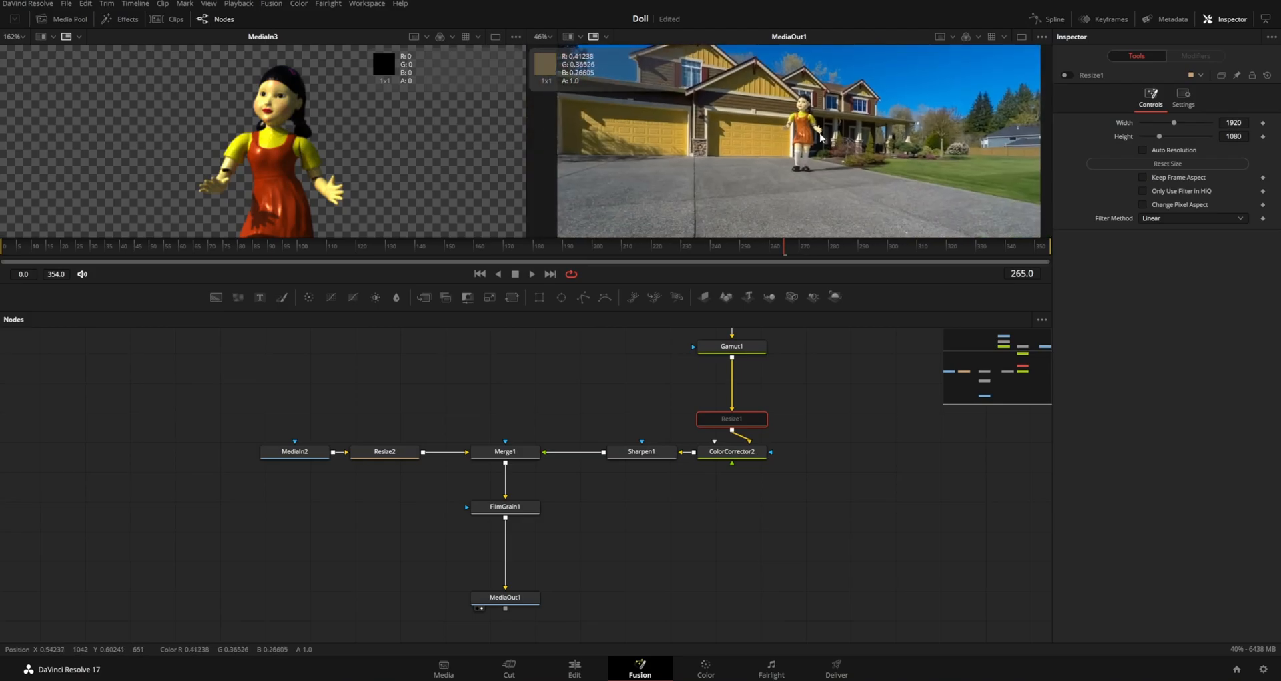
{"action": "scroll", "coordinate": [821, 136], "scroll_direction": "up", "scroll_amount": 2, "text": "ctrl"}
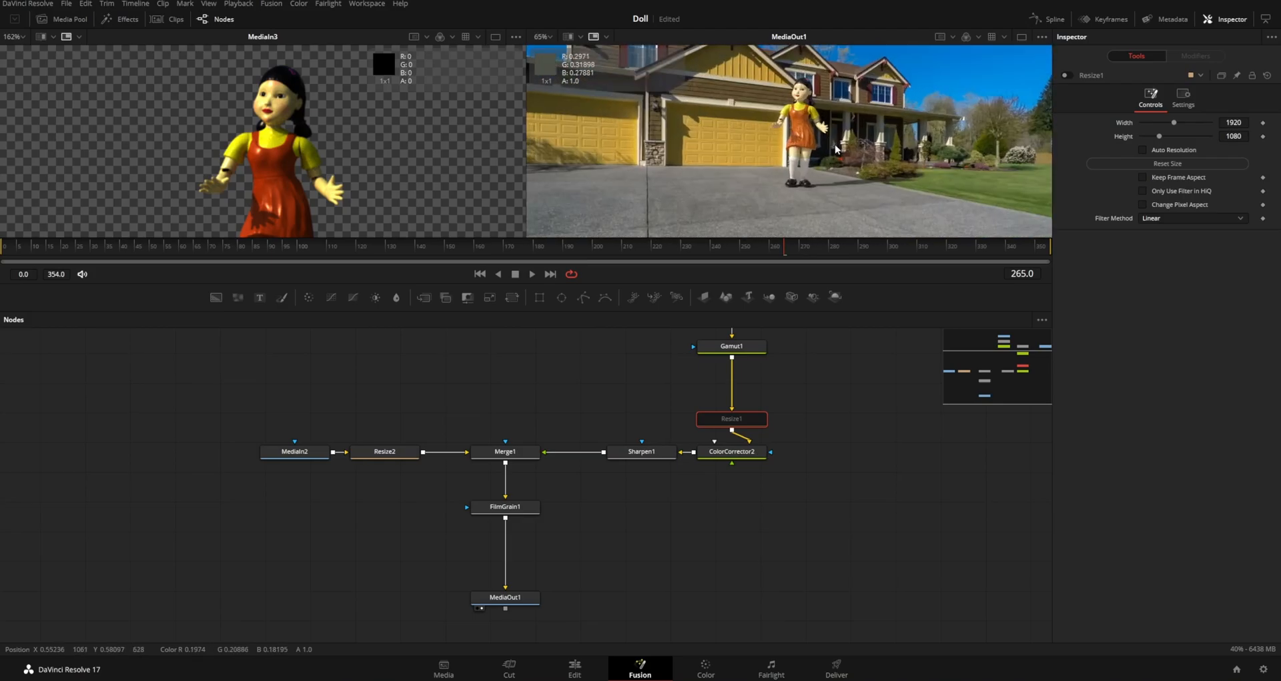
{"action": "left_click_drag", "start_coordinate": [754, 425], "coordinate": [755, 401]}
{"action": "left_click", "coordinate": [1066, 74]}
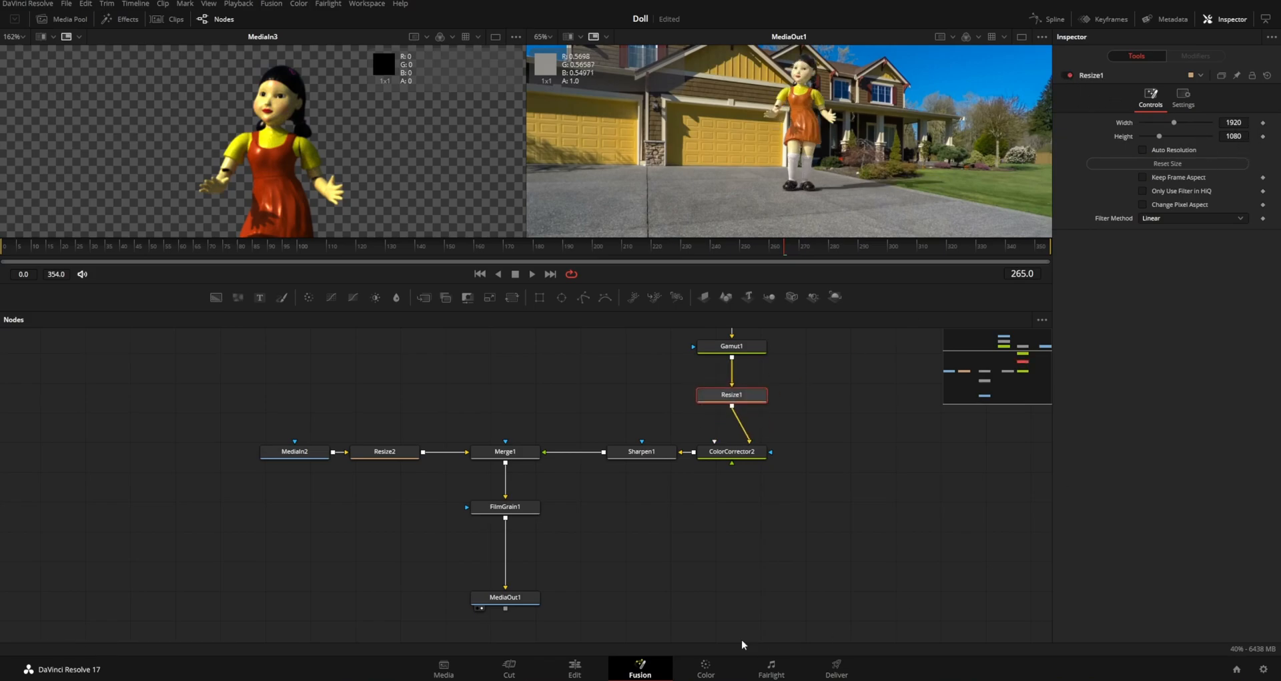
Compare the doll in the composite with ColorCorrector2 repeatedly bypassed and re-enabled
{"action": "scroll", "coordinate": [730, 529], "scroll_direction": "up", "scroll_amount": 5, "text": "ctrl"}
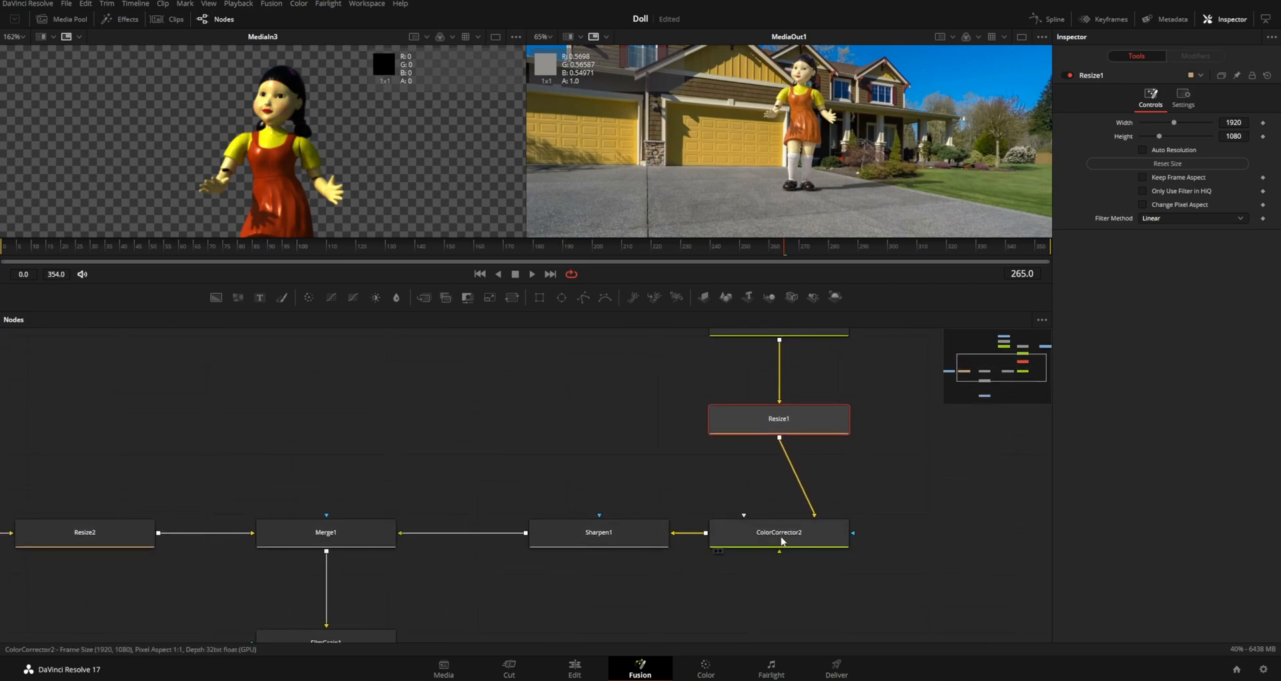
{"action": "left_click", "coordinate": [780, 537]}
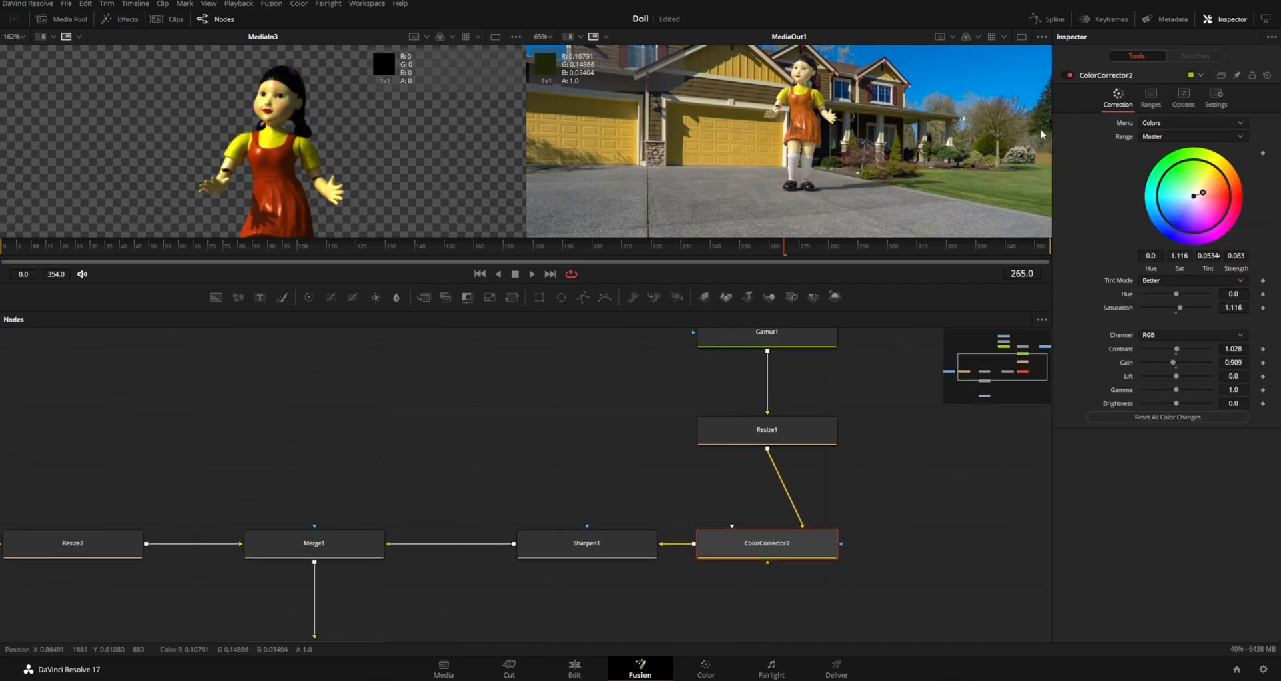
{"action": "left_click", "coordinate": [1069, 75]}
{"action": "left_click", "coordinate": [1069, 75]}
{"action": "left_click", "coordinate": [1069, 76]}
{"action": "left_click", "coordinate": [1068, 75]}
{"action": "left_click", "coordinate": [1068, 76]}
{"action": "left_click", "coordinate": [1068, 76]}
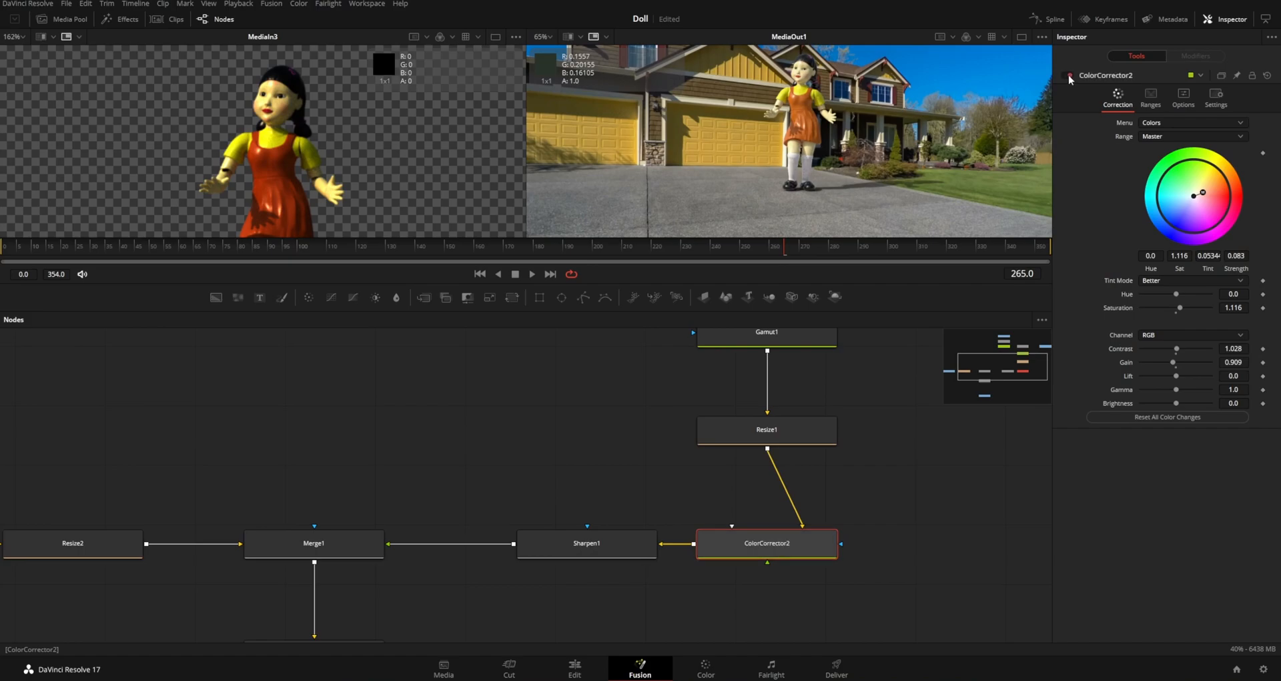
{"action": "left_click", "coordinate": [1068, 75]}
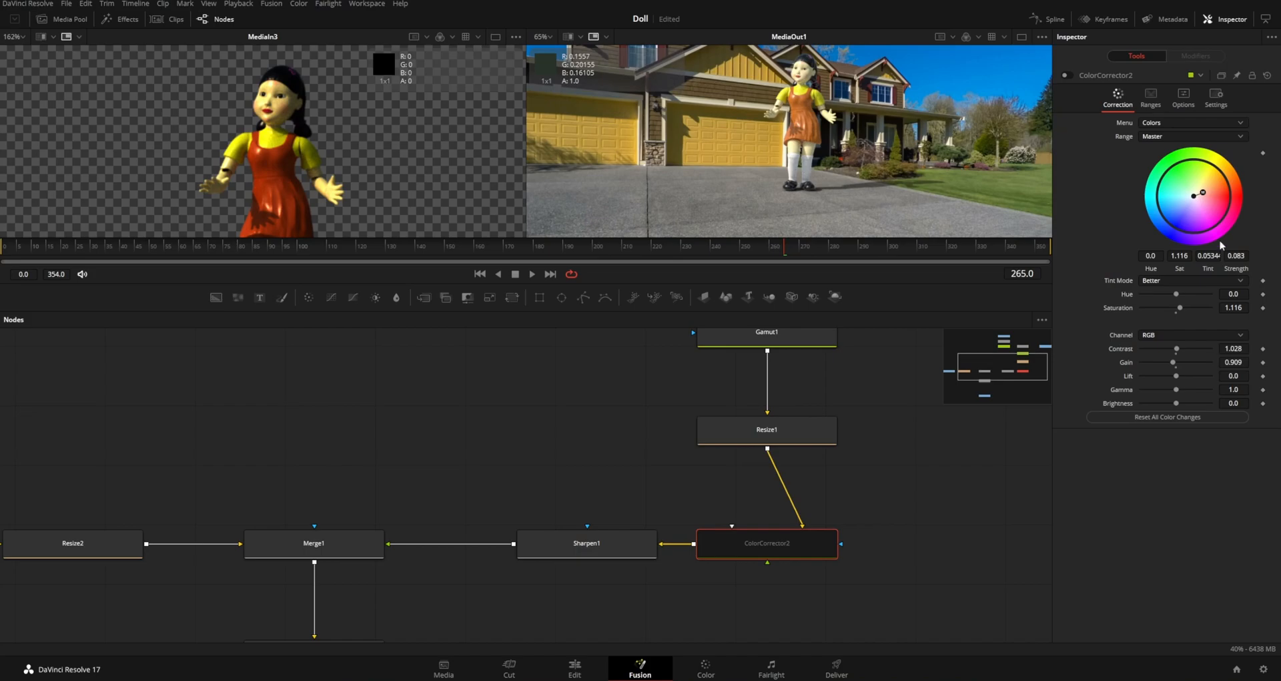
Shift ColorCorrector2's master tint toward magenta with a strength of about 0.086 and re-enable the node
{"action": "mouse_move", "coordinate": [1199, 206]}
{"action": "left_mouse_down"}
{"action": "mouse_move", "coordinate": [1200, 175]}
{"action": "mouse_move", "coordinate": [1189, 187]}
{"action": "mouse_move", "coordinate": [1205, 209]}
{"action": "mouse_move", "coordinate": [1201, 179]}
{"action": "mouse_move", "coordinate": [1200, 201]}
{"action": "left_mouse_up"}
{"action": "left_click", "coordinate": [1066, 76]}
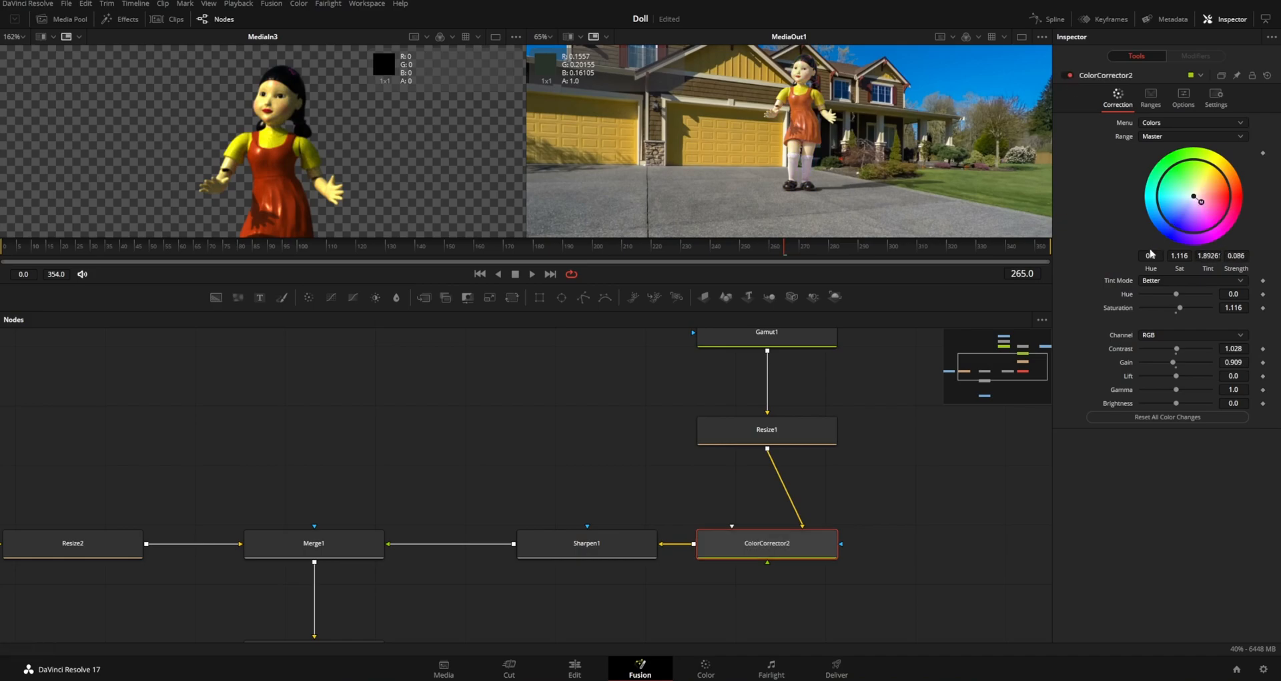
{"action": "key", "text": "ctrl+p"}
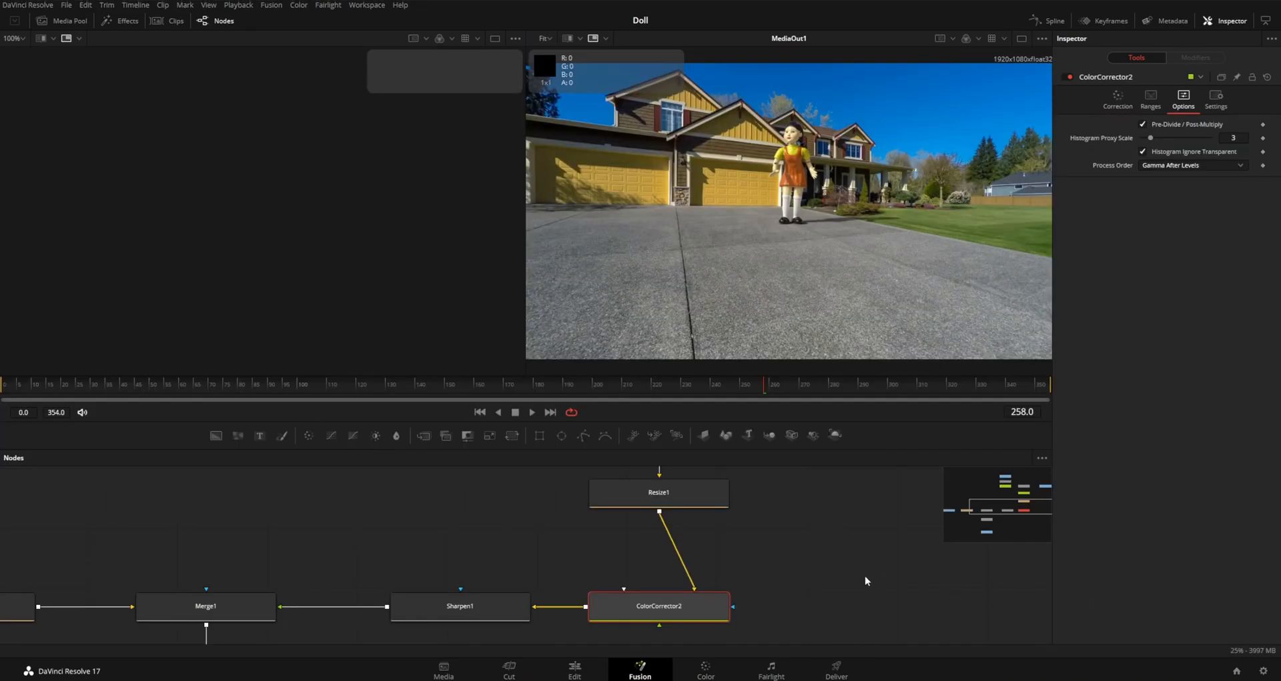
Turn off Pre-Divide / Post-Multiply on ColorCorrector2 and lower its contrast to 0.03
{"action": "scroll", "coordinate": [867, 581], "scroll_direction": "down", "scroll_amount": 5, "text": "ctrl"}
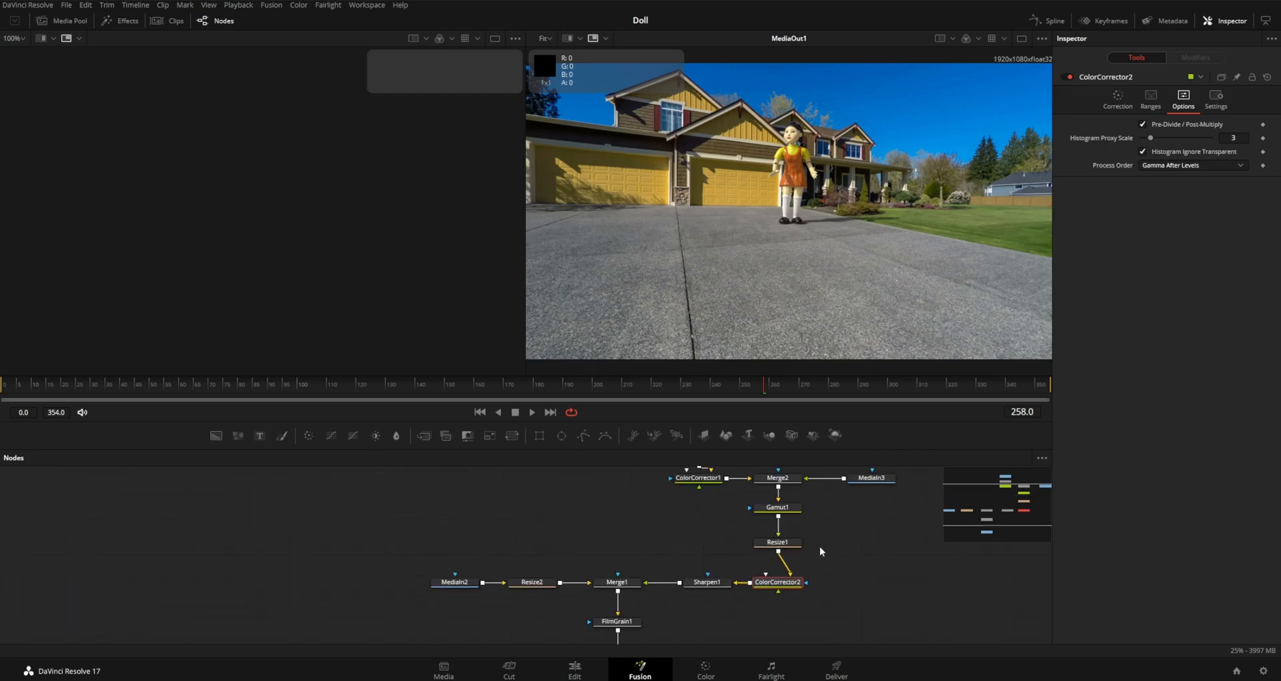
{"action": "scroll", "coordinate": [821, 551], "scroll_direction": "up", "scroll_amount": 2, "text": "ctrl"}
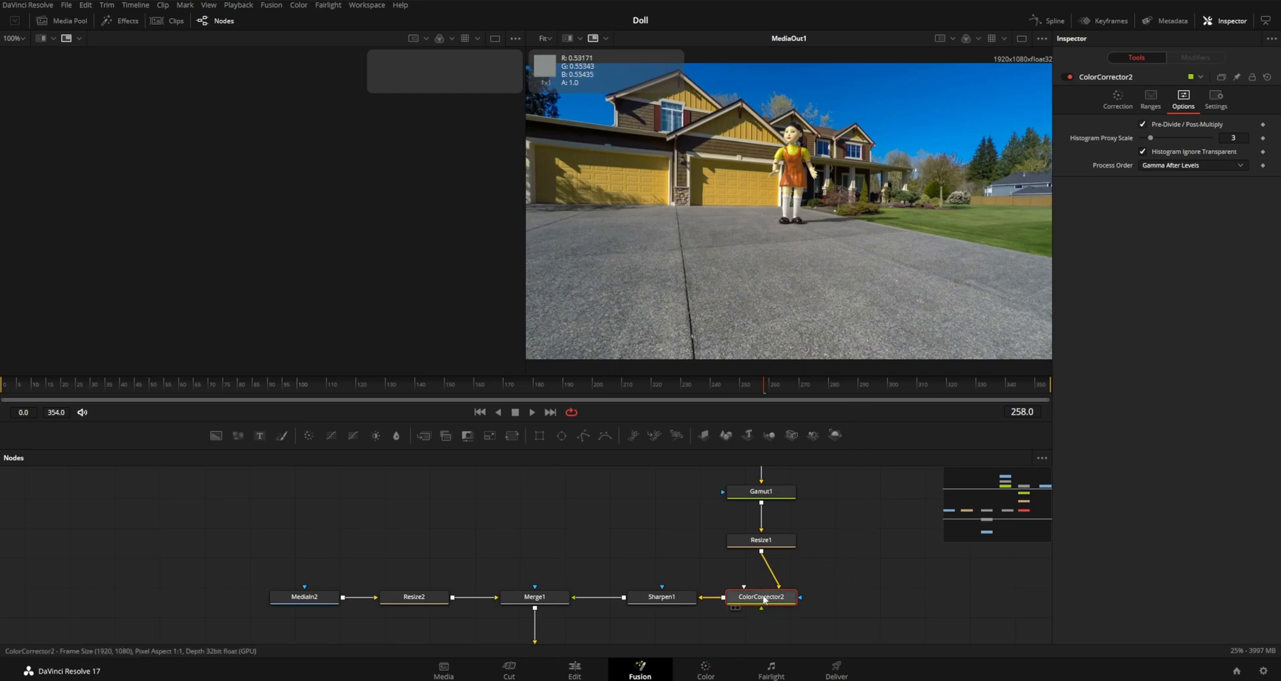
{"action": "left_click", "coordinate": [1142, 124]}
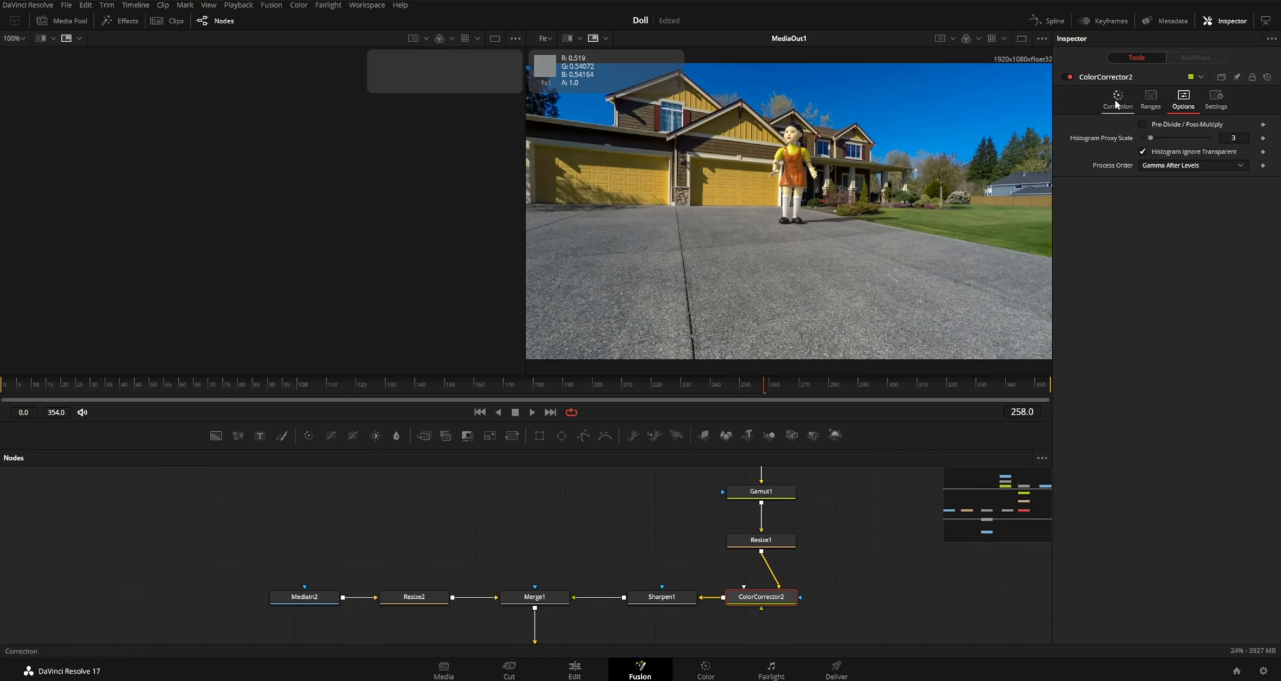
{"action": "left_click", "coordinate": [1116, 102]}
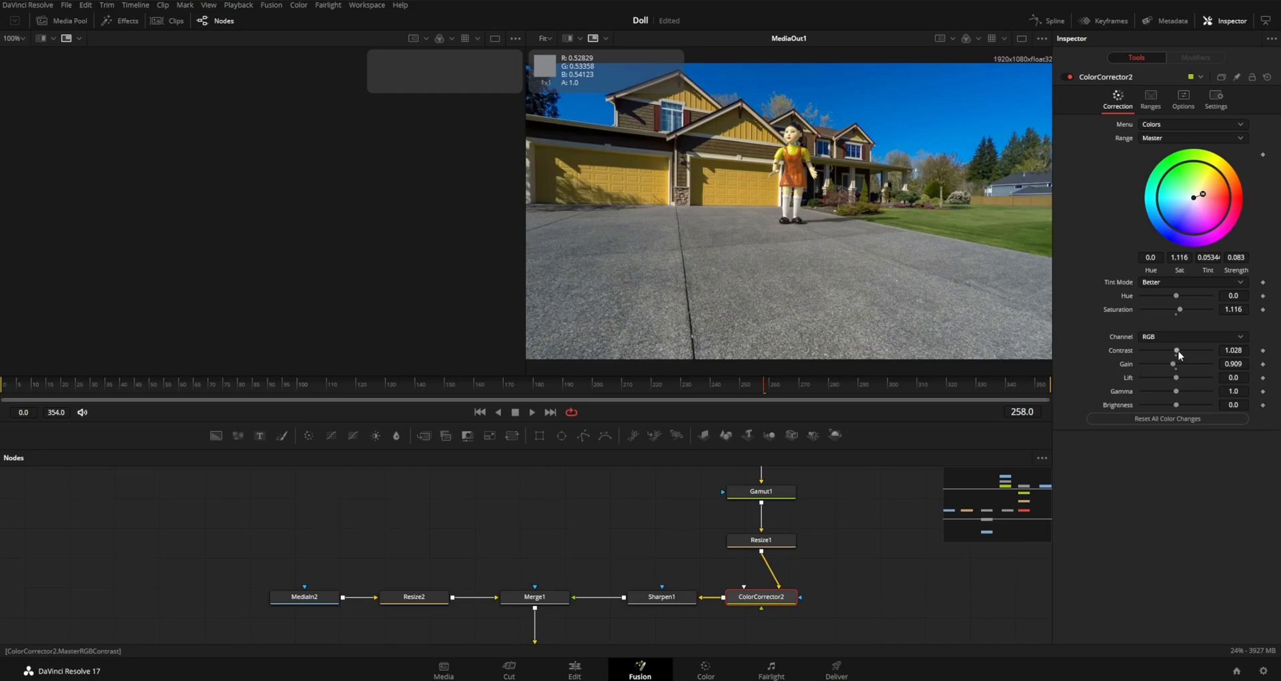
{"action": "left_click_drag", "start_coordinate": [1177, 350], "coordinate": [1142, 351]}
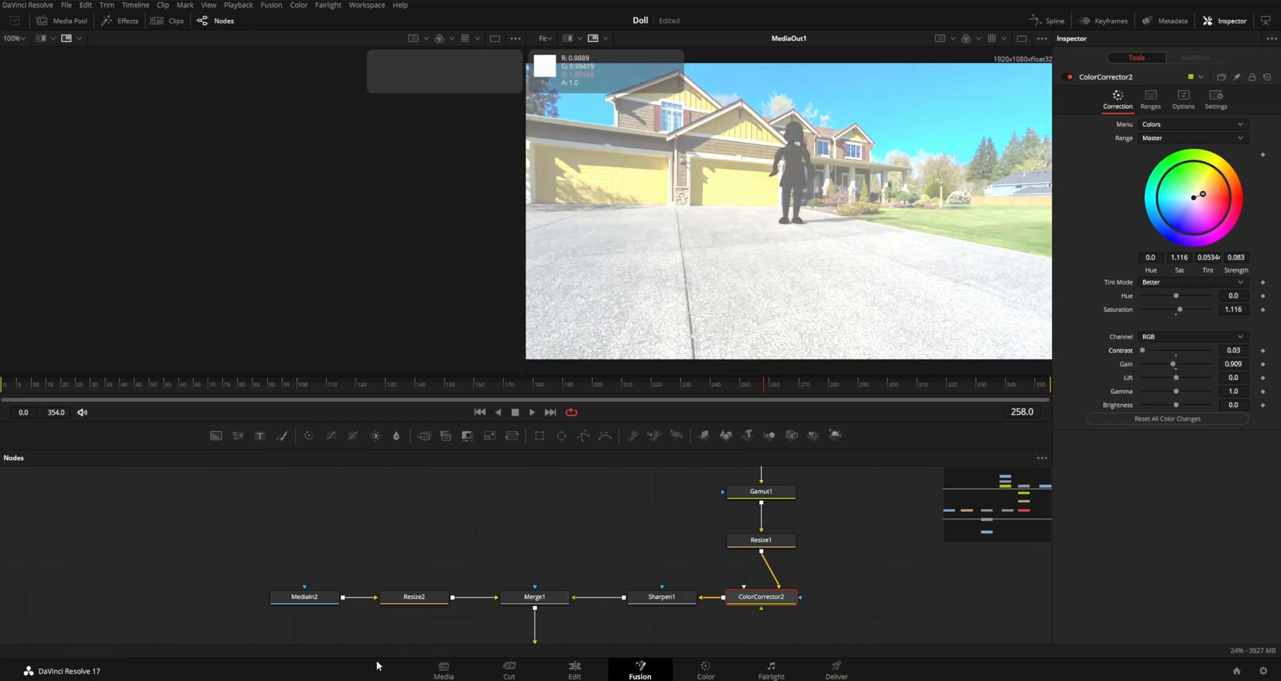
Check the MediaIn2 background node and turn Pre-Divide / Post-Multiply back on for ColorCorrector2
{"action": "left_click_drag", "start_coordinate": [338, 606], "coordinate": [308, 607]}
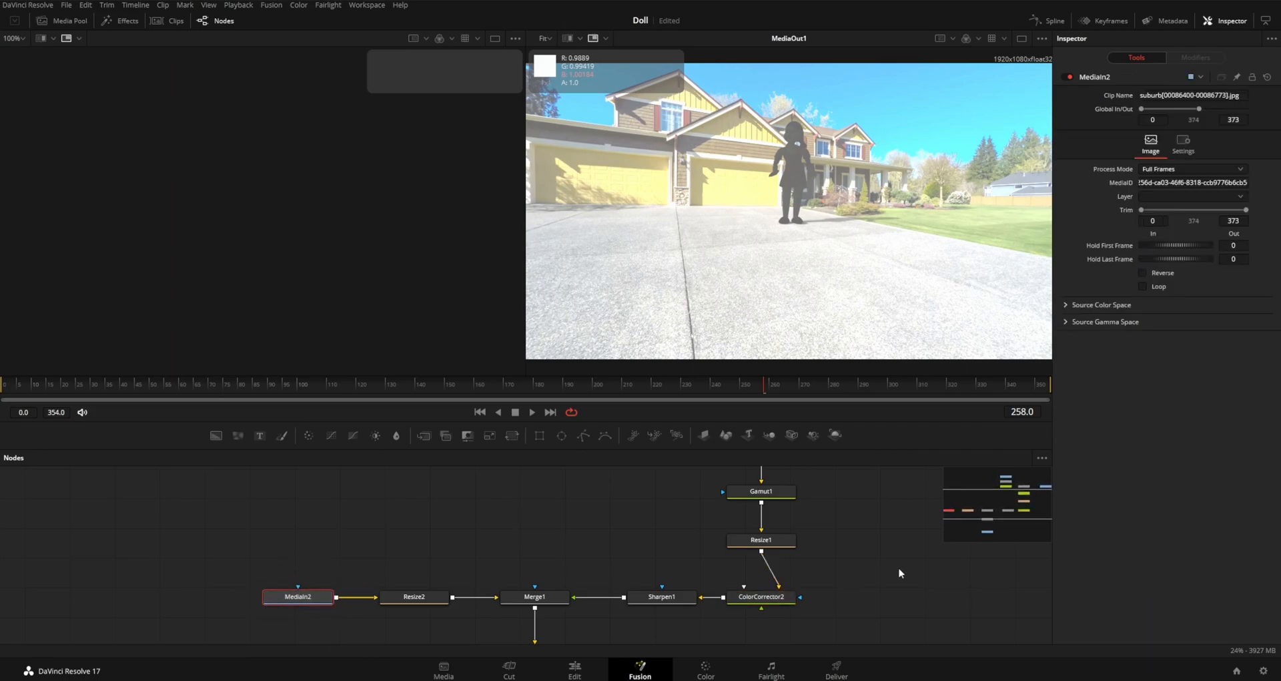
{"action": "left_click", "coordinate": [754, 600]}
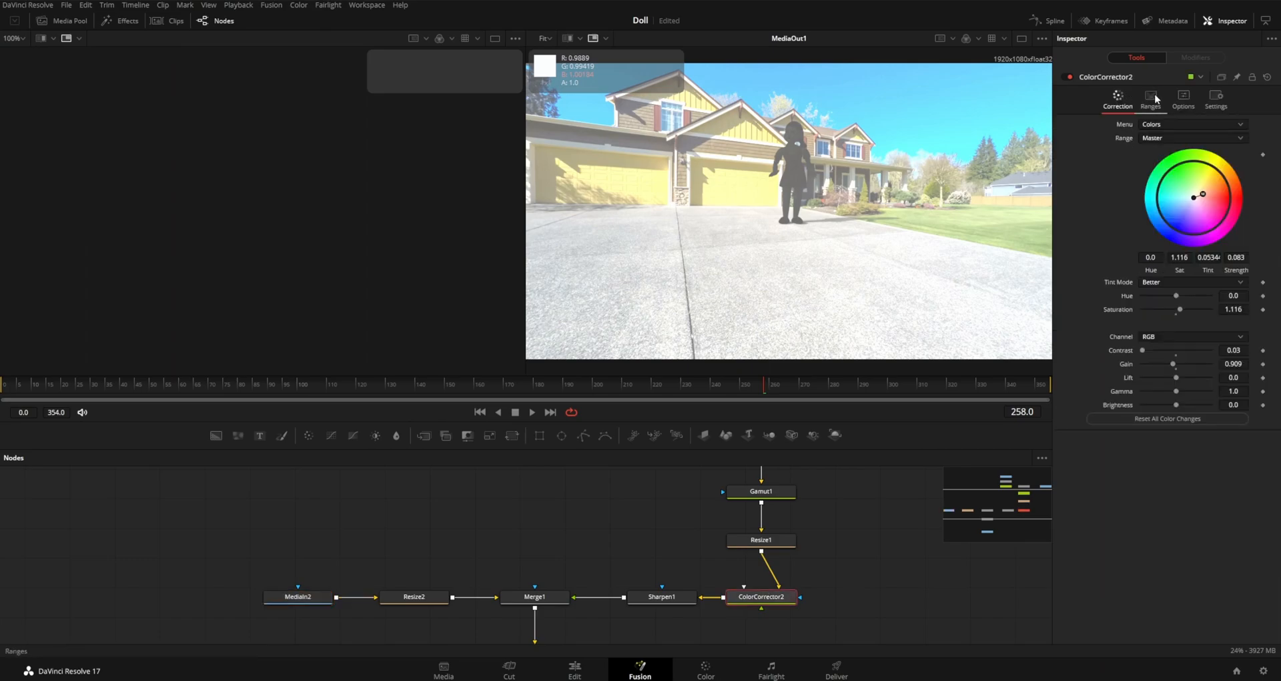
{"action": "left_click", "coordinate": [1151, 98]}
{"action": "left_click", "coordinate": [1181, 98]}
{"action": "left_click", "coordinate": [1145, 126]}
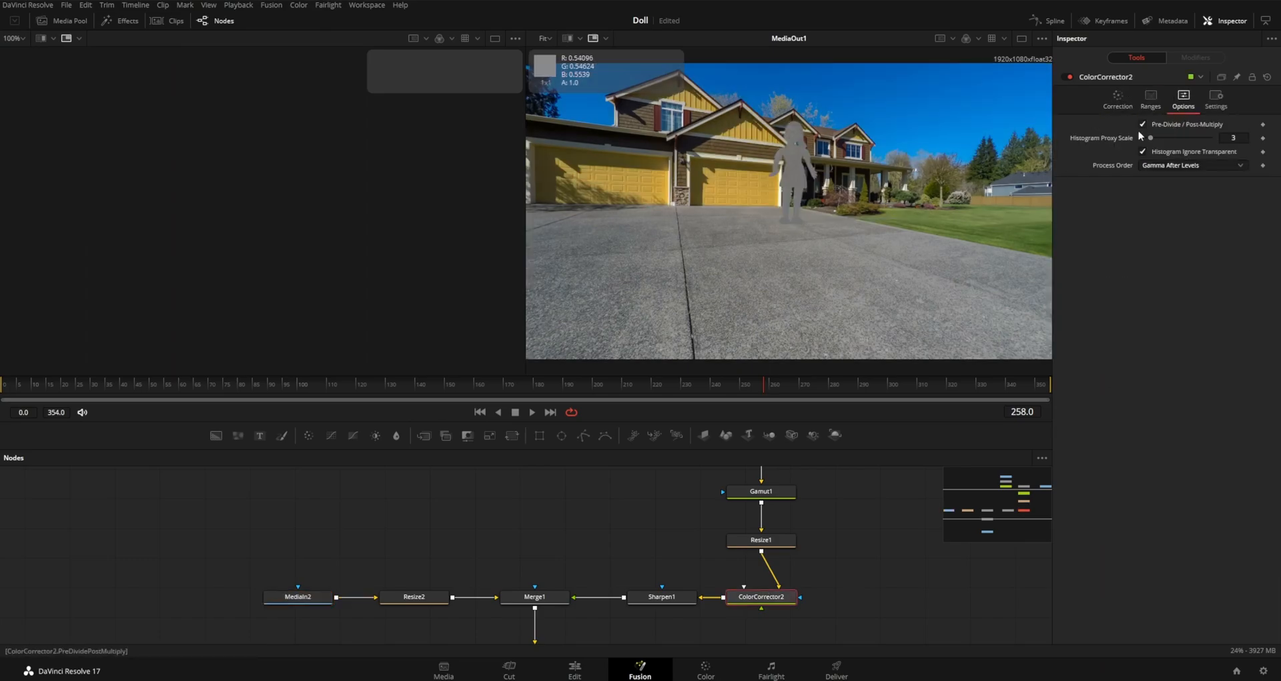
Raise ColorCorrector2's contrast again and tint the doll strongly red with the master colour wheel
{"action": "left_click", "coordinate": [1120, 97]}
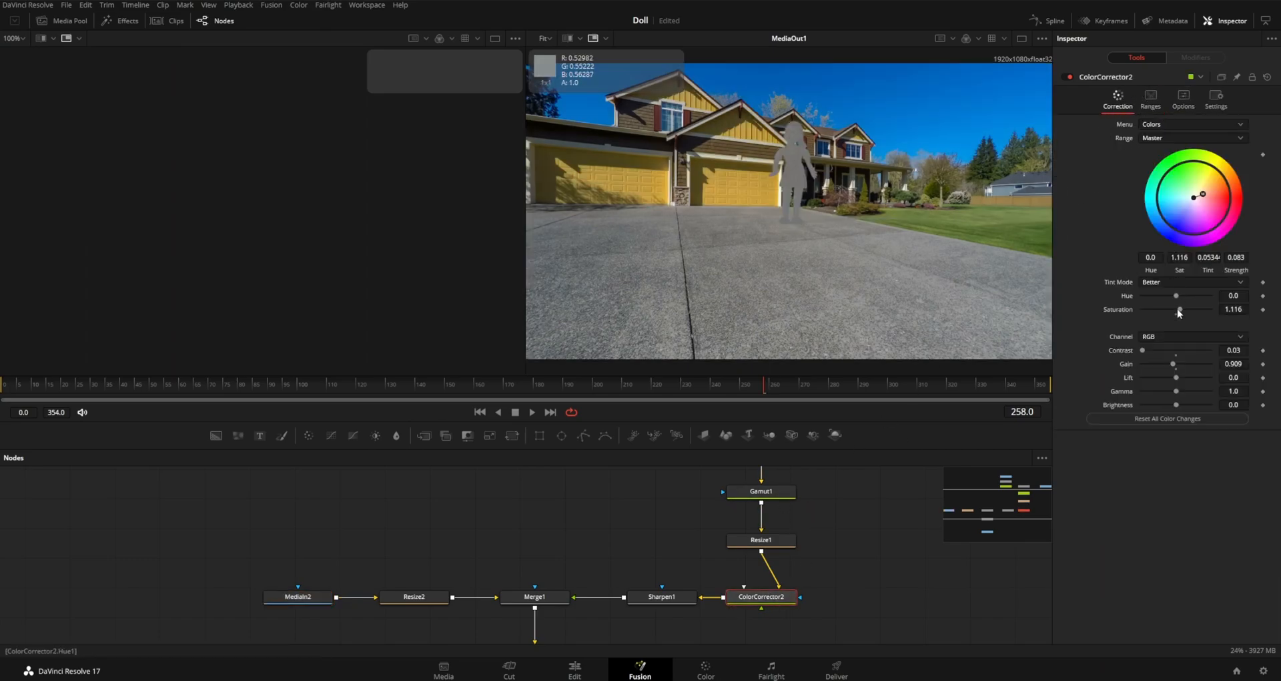
{"action": "left_click_drag", "start_coordinate": [1155, 350], "coordinate": [1176, 378]}
{"action": "left_click_drag", "start_coordinate": [1176, 391], "coordinate": [1175, 392]}
{"action": "mouse_move", "coordinate": [1212, 203]}
{"action": "left_mouse_down"}
{"action": "mouse_move", "coordinate": [1177, 204]}
{"action": "mouse_move", "coordinate": [1227, 196]}
{"action": "left_mouse_up"}
Toggle Pre-Divide / Post-Multiply on ColorCorrector2 off and back on to compare its effect on the background
{"action": "left_click", "coordinate": [1184, 98]}
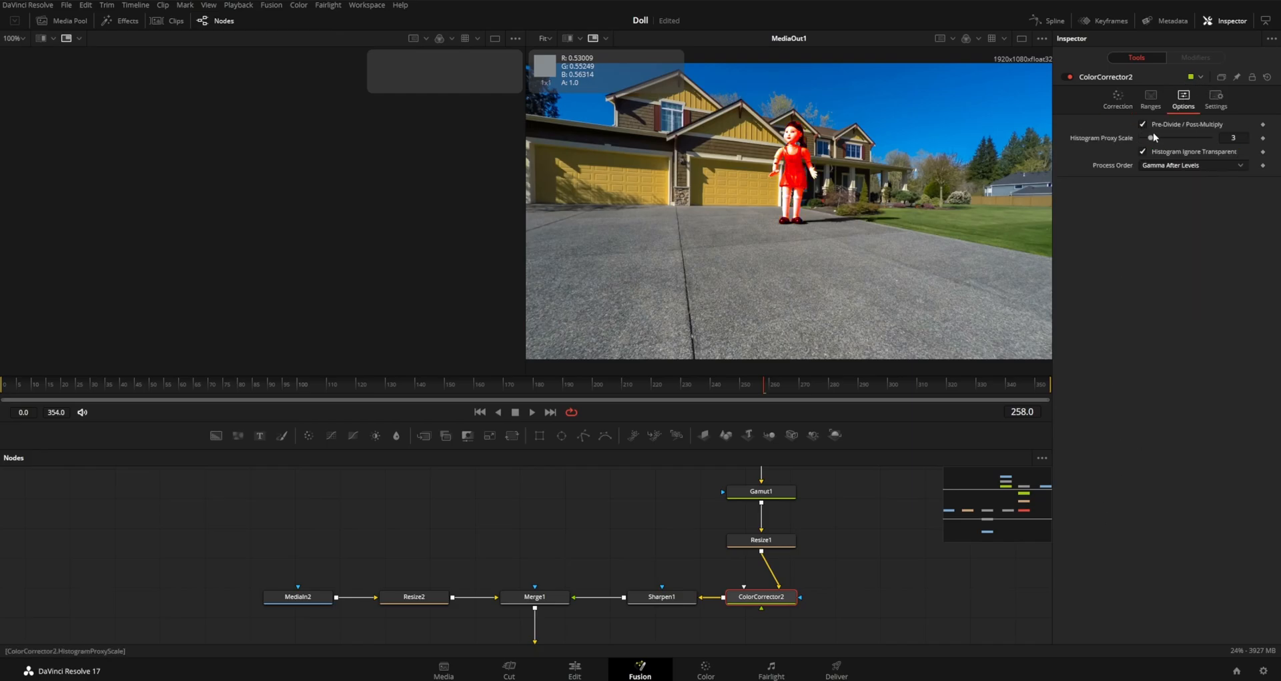
{"action": "left_click", "coordinate": [1143, 124]}
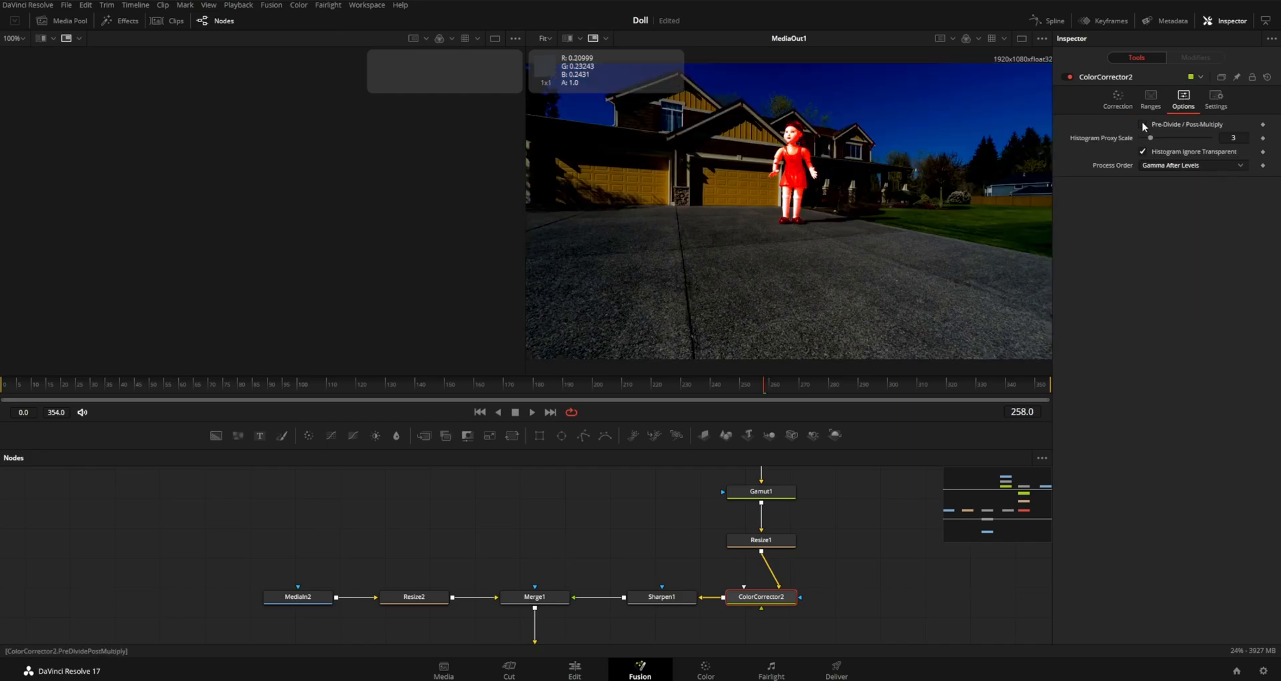
{"action": "left_click", "coordinate": [1143, 125]}
{"action": "left_click", "coordinate": [1142, 125]}
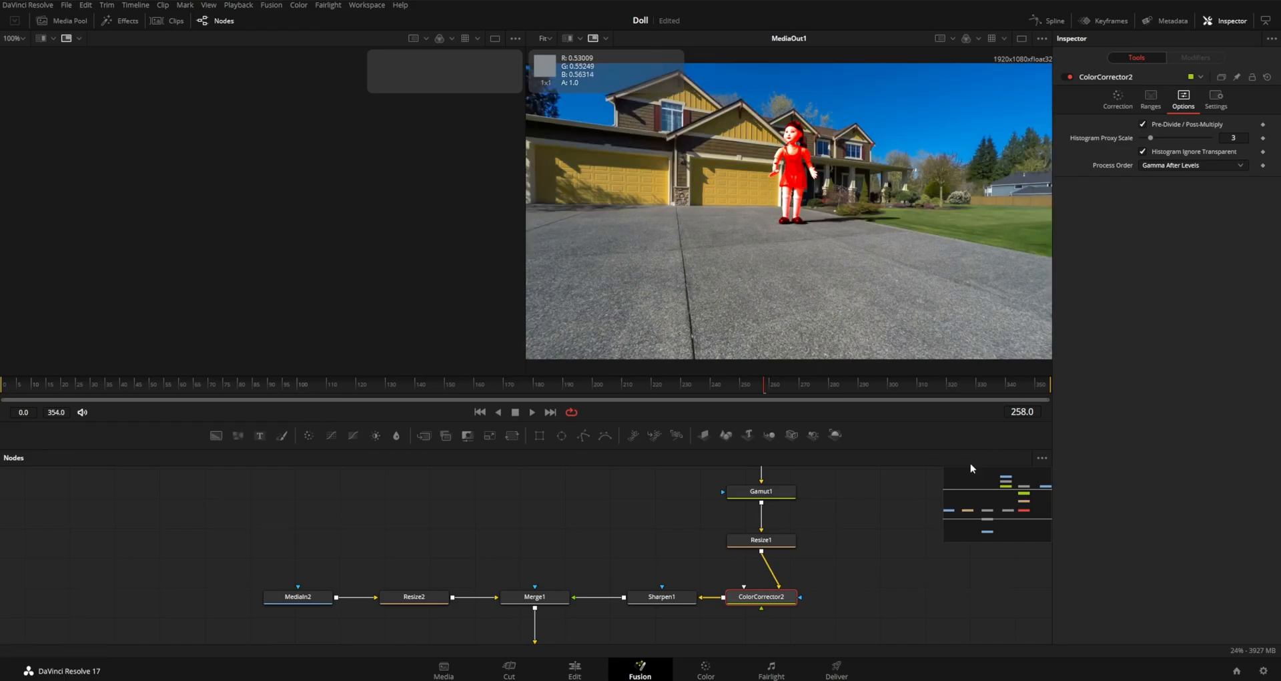
Turn off Pre-Divide / Post-Multiply on the Gamut1 node, comparing the doll's feet and shadow with it on and off
{"action": "middle_click_drag", "start_coordinate": [871, 511], "coordinate": [862, 556]}
{"action": "left_click", "coordinate": [776, 540]}
{"action": "scroll", "coordinate": [798, 238], "scroll_direction": "up", "scroll_amount": 10, "text": "ctrl"}
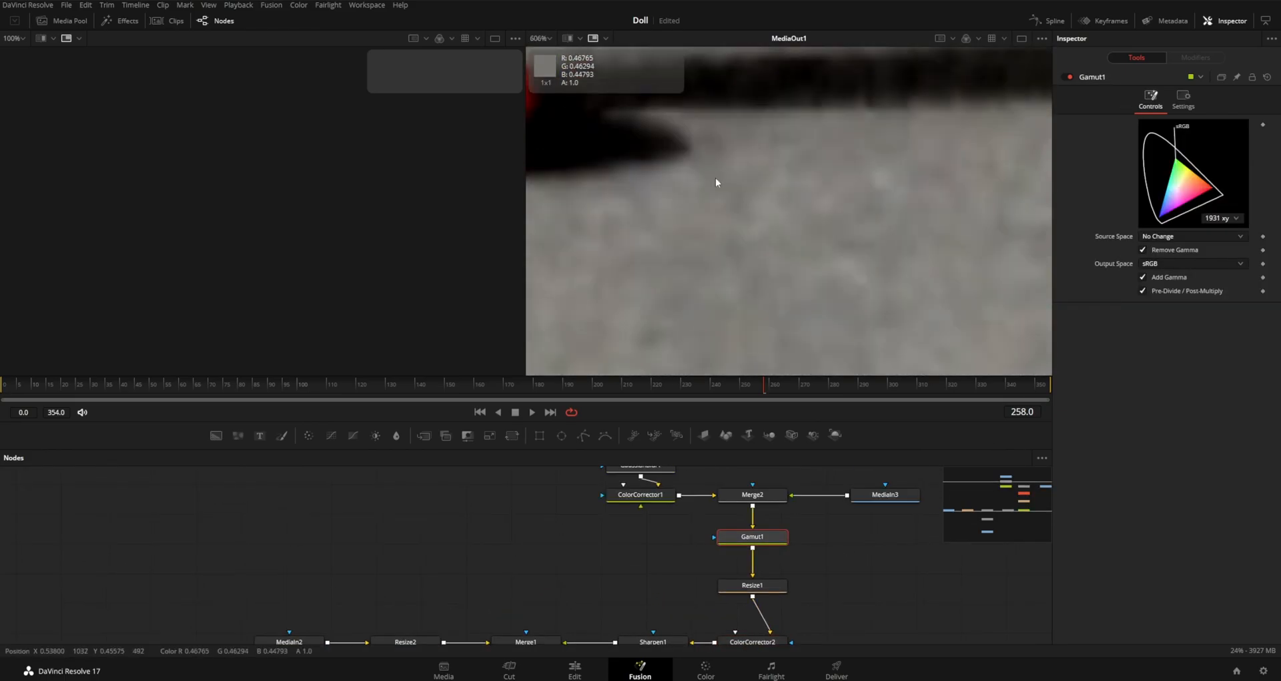
{"action": "scroll", "coordinate": [715, 178], "scroll_direction": "down", "scroll_amount": 4, "text": "ctrl"}
{"action": "middle_click_drag", "start_coordinate": [772, 222], "coordinate": [854, 308]}
{"action": "left_click", "coordinate": [1143, 291]}
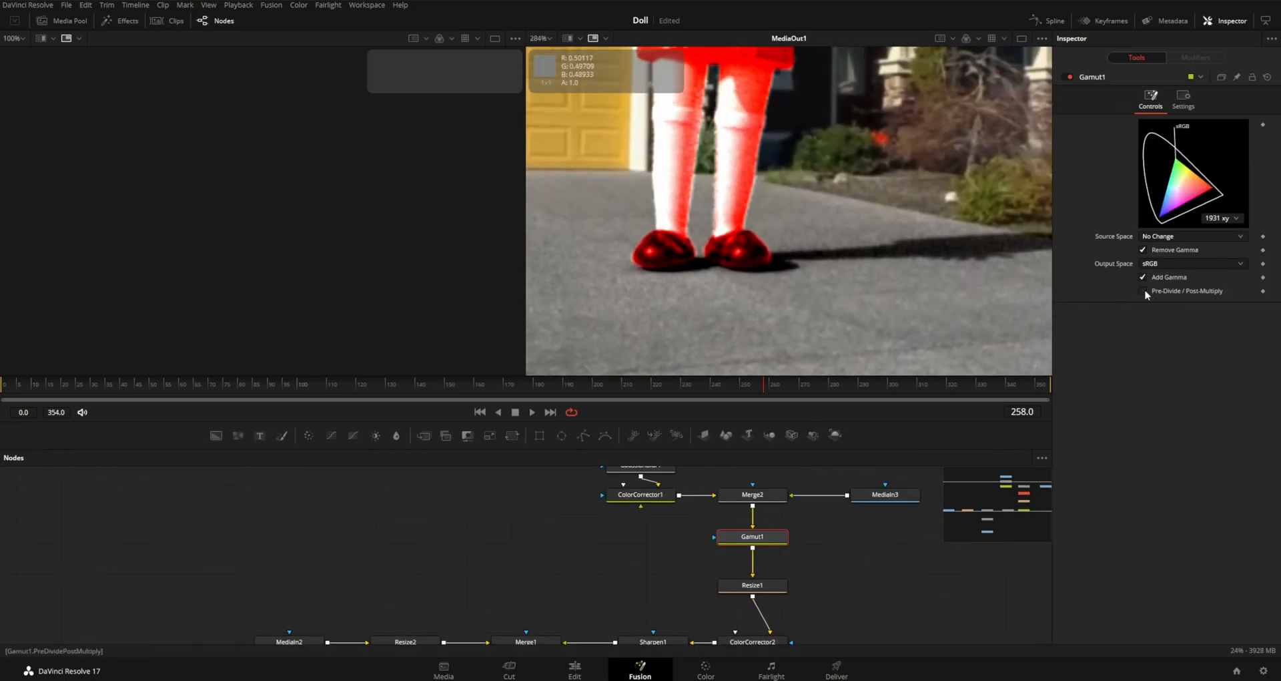
{"action": "left_click", "coordinate": [1143, 291]}
{"action": "left_click", "coordinate": [1143, 291]}
Review ColorCorrector2's range and option settings and examine the corrected doll against the house
{"action": "middle_click_drag", "start_coordinate": [853, 580], "coordinate": [907, 487]}
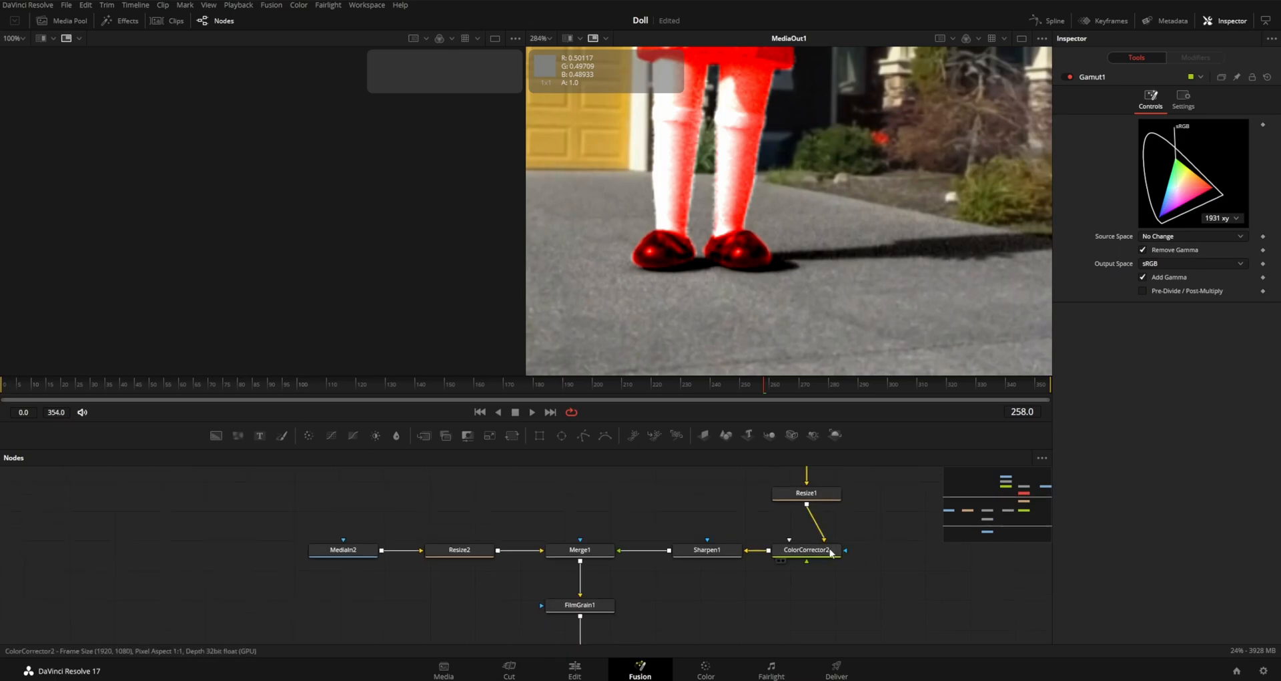
{"action": "left_click", "coordinate": [830, 551]}
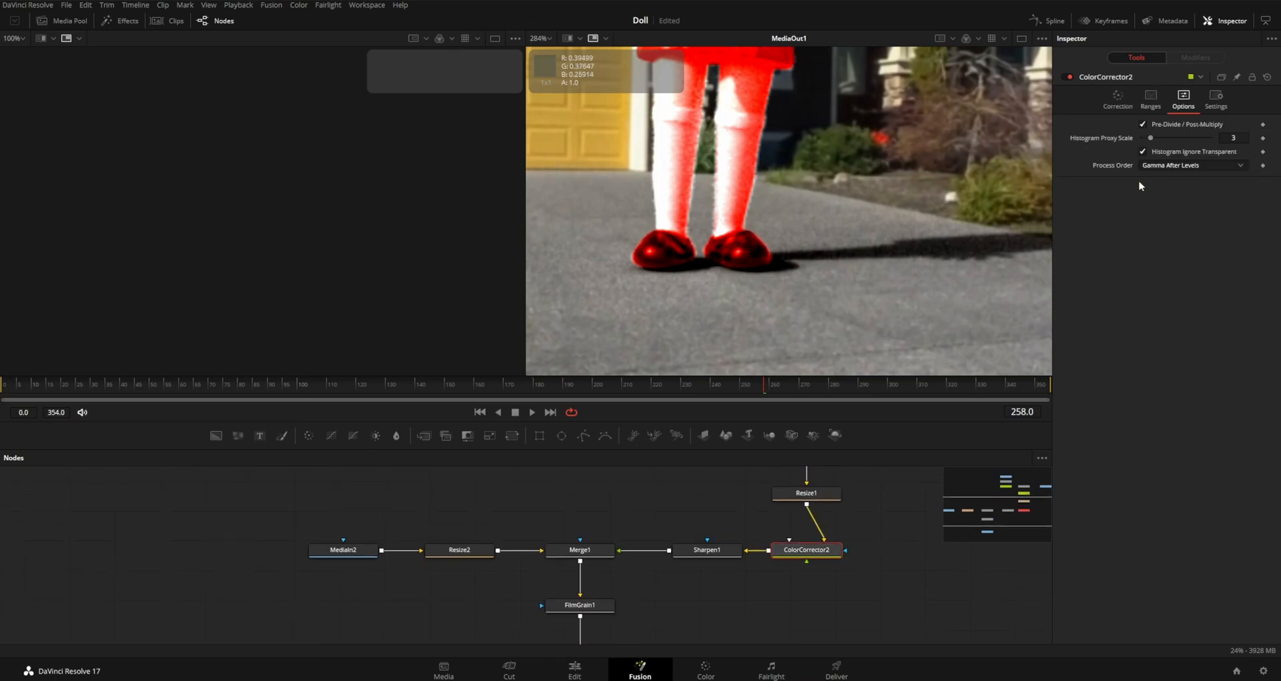
{"action": "left_click", "coordinate": [1150, 99]}
{"action": "left_click", "coordinate": [1183, 99]}
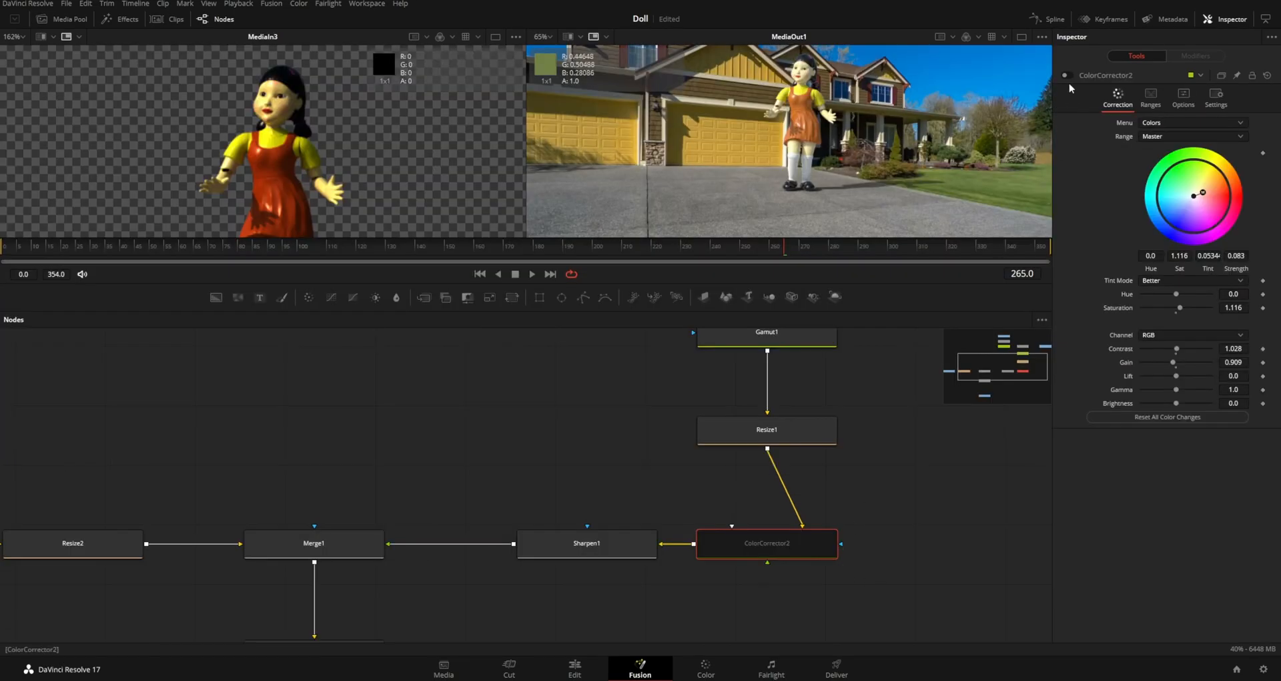
{"action": "scroll", "coordinate": [858, 128], "scroll_direction": "up", "scroll_amount": 3, "text": "ctrl"}
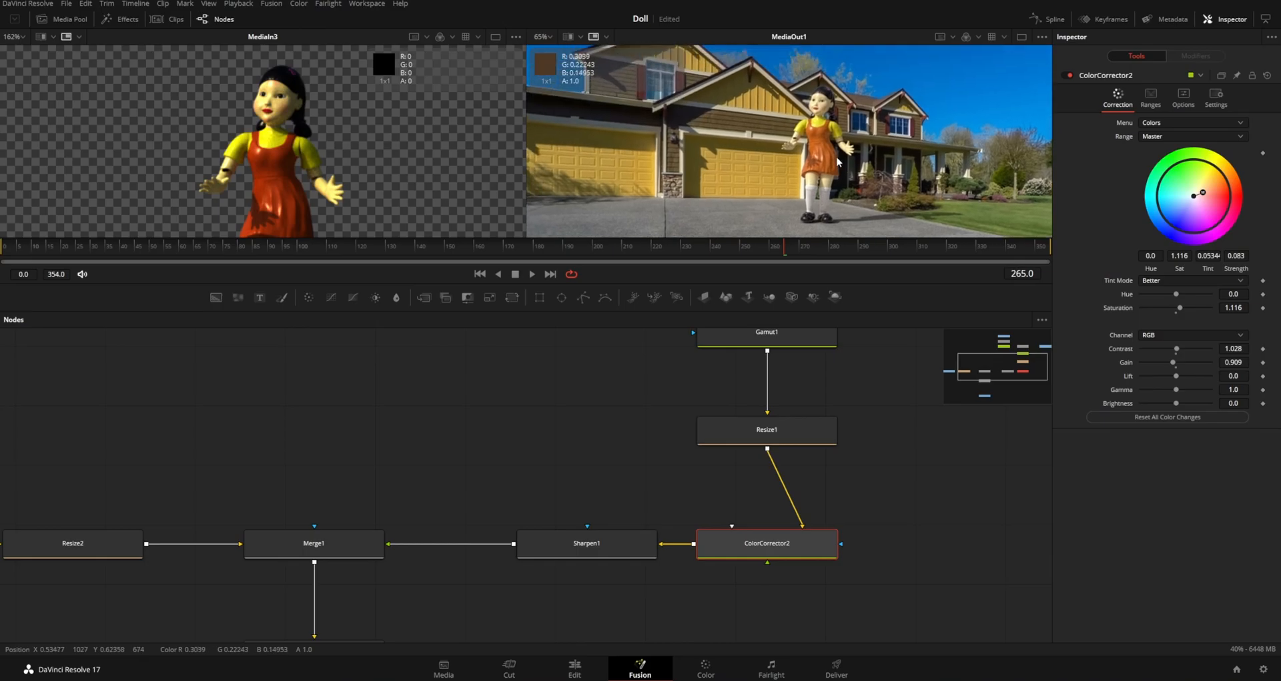
{"action": "scroll", "coordinate": [858, 129], "scroll_direction": "down", "scroll_amount": 3, "text": "ctrl"}
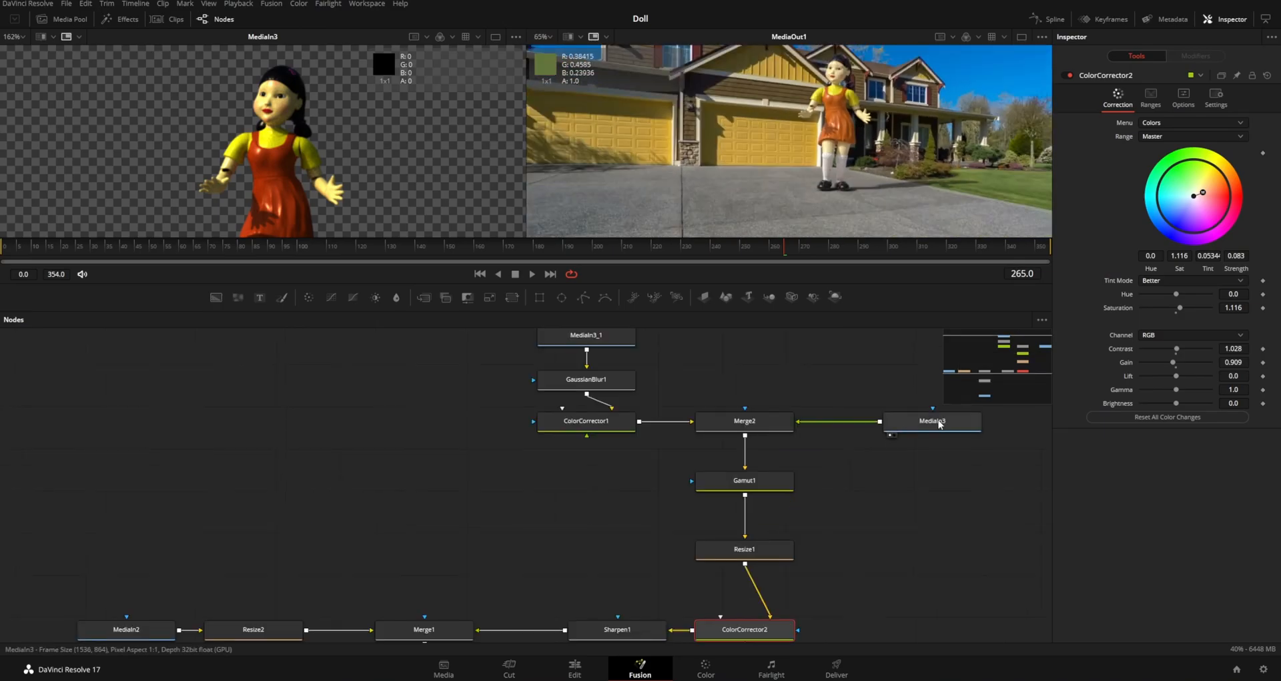
Look through the EXR layers available on the MediaIn3 doll render node without changing the layer
{"action": "left_click", "coordinate": [932, 430]}
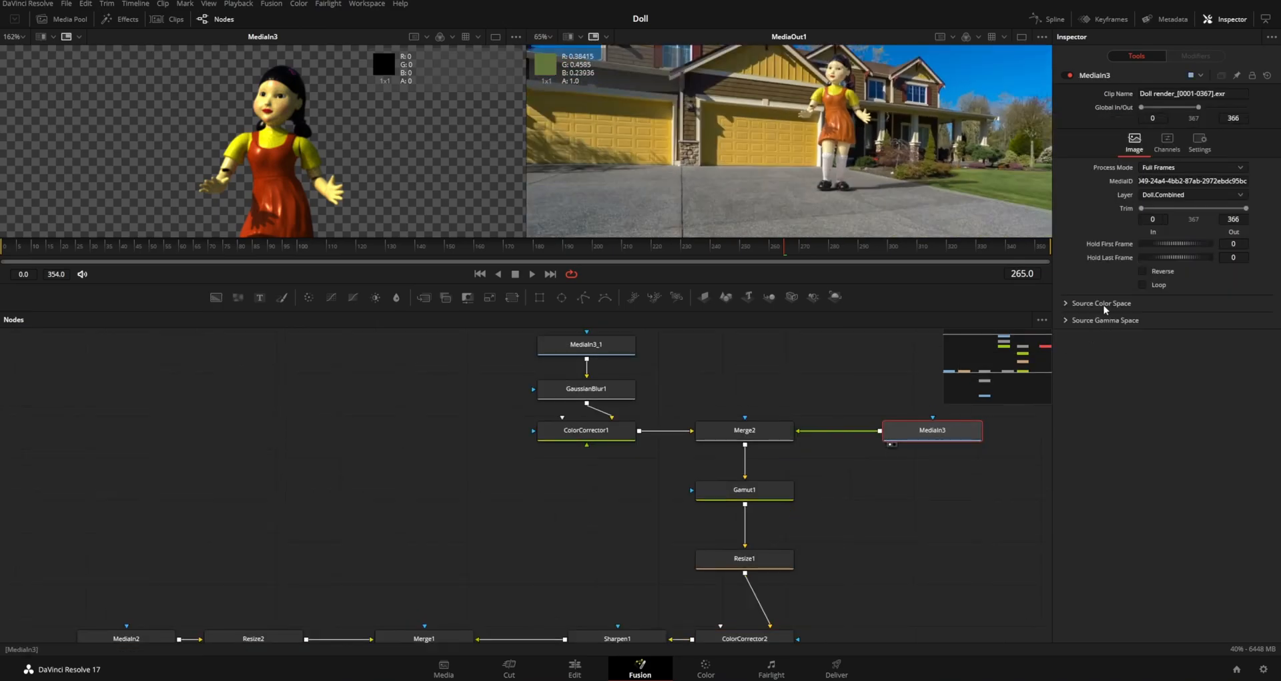
{"action": "left_click", "coordinate": [1194, 194]}
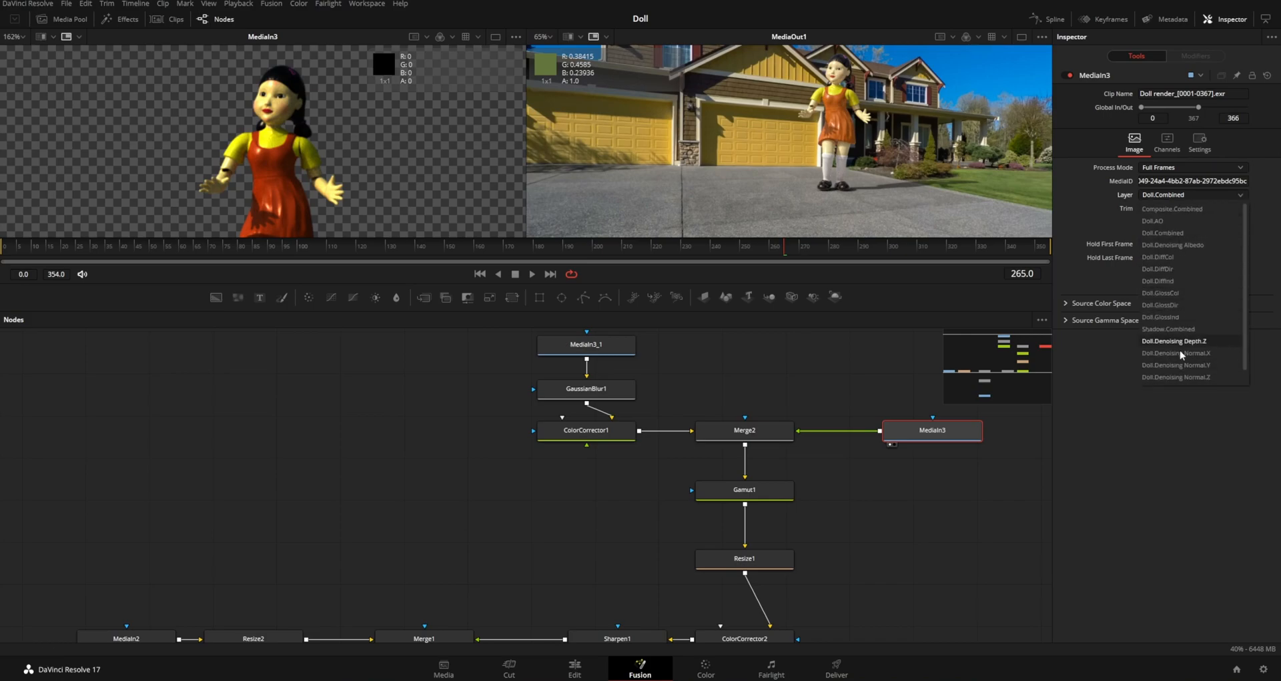
{"action": "left_click", "coordinate": [1018, 511]}
{"action": "scroll", "coordinate": [907, 519], "scroll_direction": "down", "scroll_amount": 2, "text": "ctrl"}
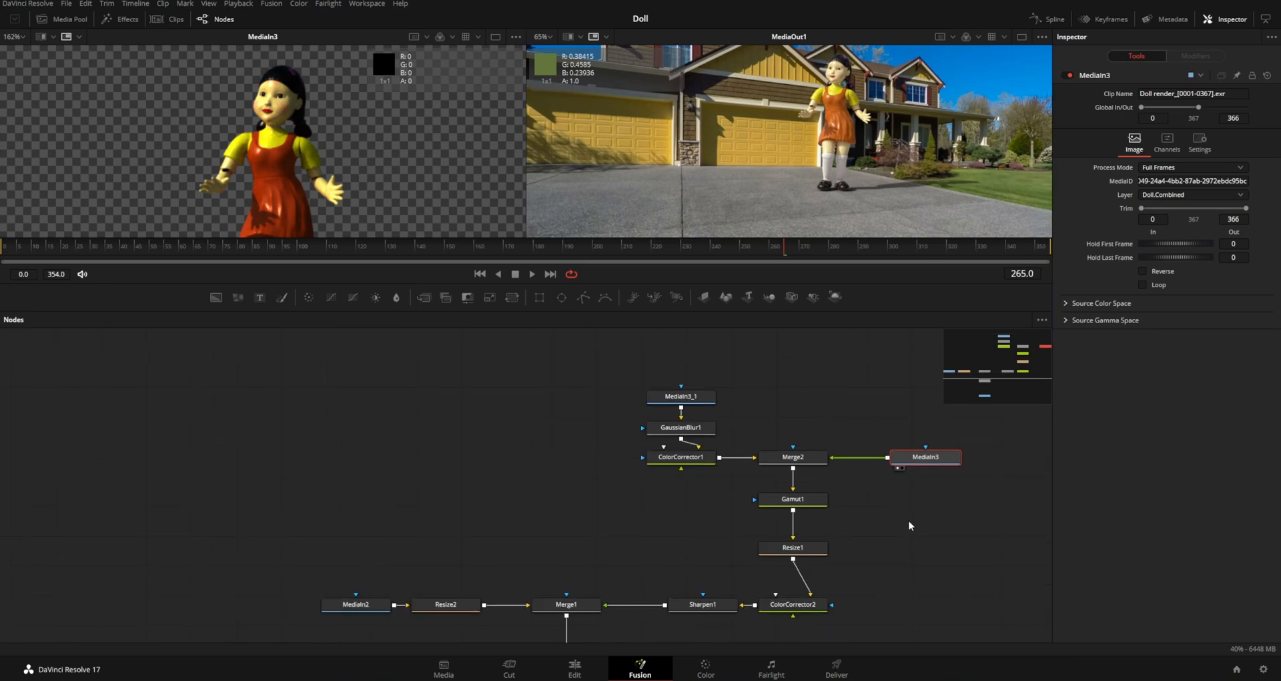
{"action": "scroll", "coordinate": [894, 527], "scroll_direction": "up", "scroll_amount": 2, "text": "ctrl"}
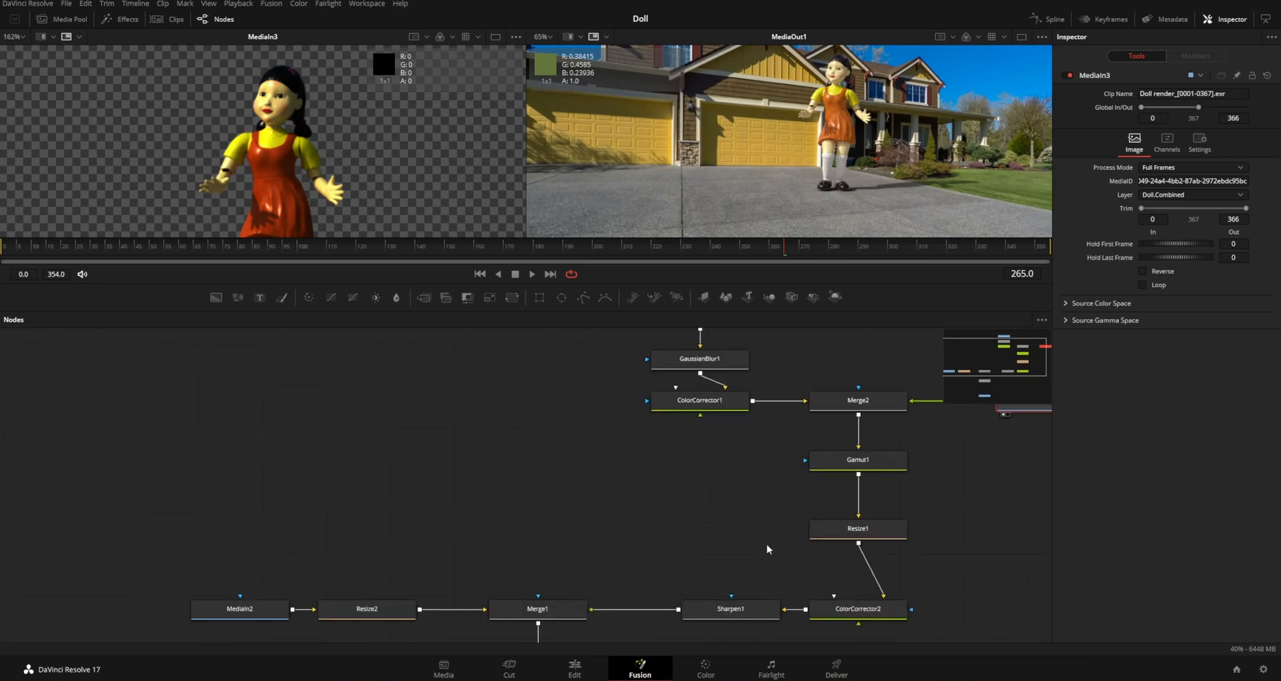
Compare the doll's face with the Sharpen1 node disabled and enabled, leaving the node enabled
{"action": "left_click", "coordinate": [733, 610]}
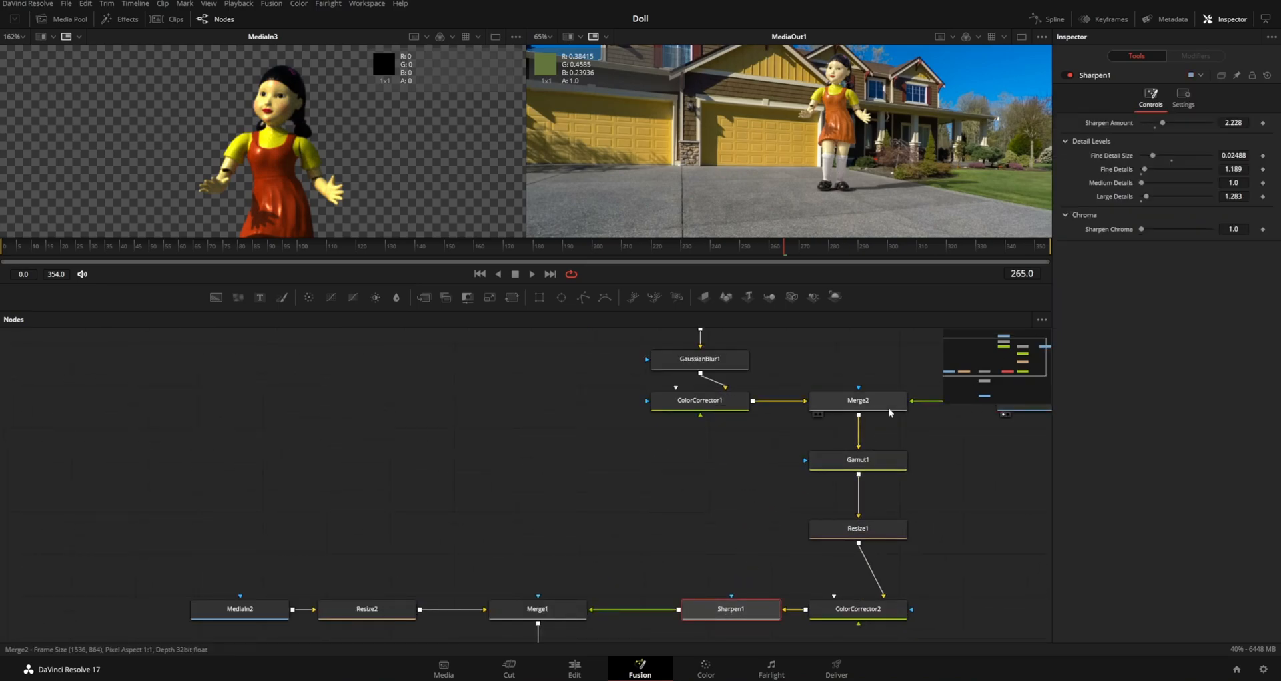
{"action": "left_click_drag", "start_coordinate": [733, 615], "coordinate": [720, 615]}
{"action": "scroll", "coordinate": [854, 134], "scroll_direction": "up", "scroll_amount": 4, "text": "ctrl"}
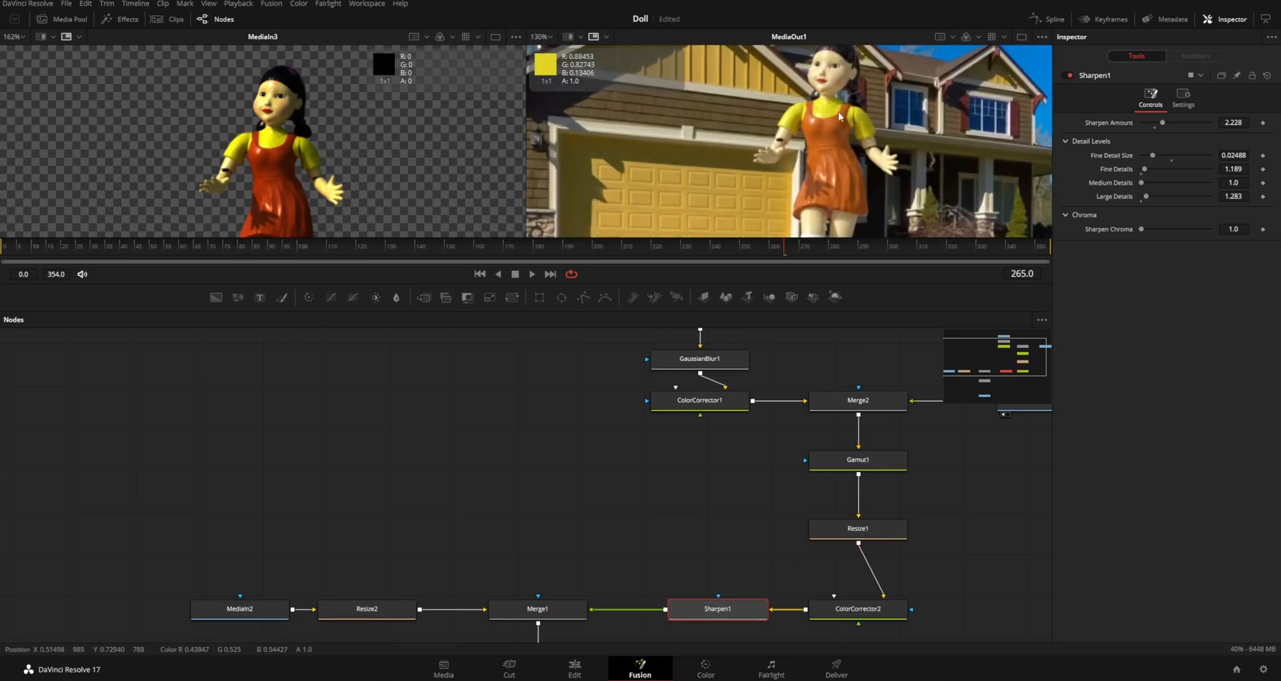
{"action": "left_click", "coordinate": [1071, 75]}
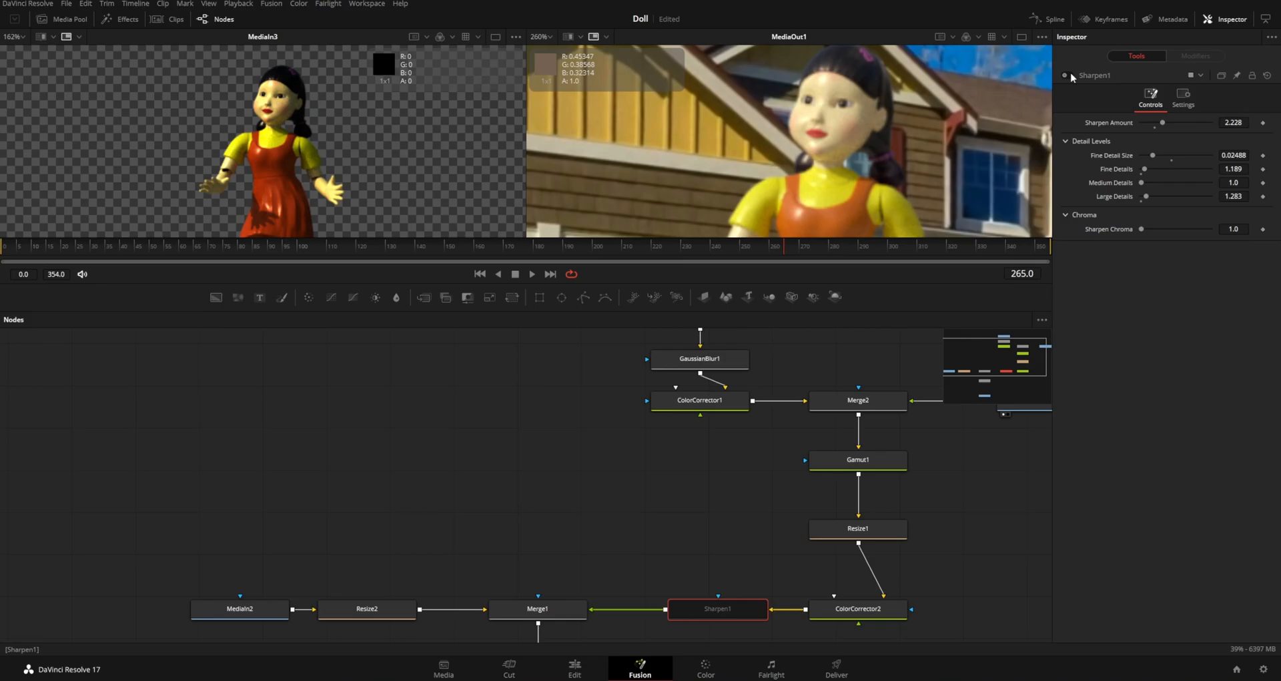
{"action": "left_click", "coordinate": [1070, 76]}
{"action": "left_click", "coordinate": [1070, 76]}
{"action": "left_click", "coordinate": [1071, 75]}
{"action": "left_click", "coordinate": [1070, 76]}
{"action": "left_click", "coordinate": [1071, 76]}
{"action": "scroll", "coordinate": [988, 102], "scroll_direction": "down", "scroll_amount": 6, "text": "ctrl"}
{"action": "middle_click_drag", "start_coordinate": [876, 181], "coordinate": [882, 113]}
Examine the doll's legs, socks, shoes and ground shadow in the output viewer, hiding the Color Inspector overlay for a clearer view
{"action": "middle_click_drag", "start_coordinate": [776, 514], "coordinate": [858, 435]}
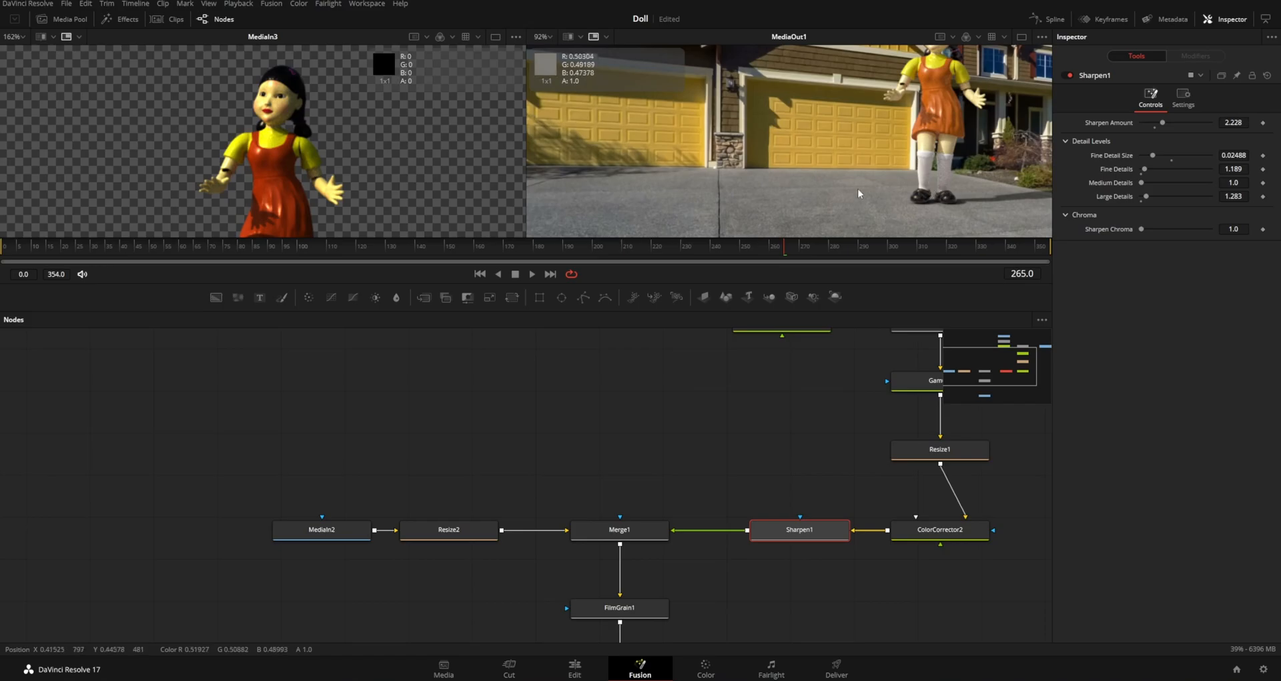
{"action": "scroll", "coordinate": [881, 161], "scroll_direction": "down", "scroll_amount": 2, "text": "ctrl"}
{"action": "middle_click_drag", "start_coordinate": [881, 161], "coordinate": [842, 182]}
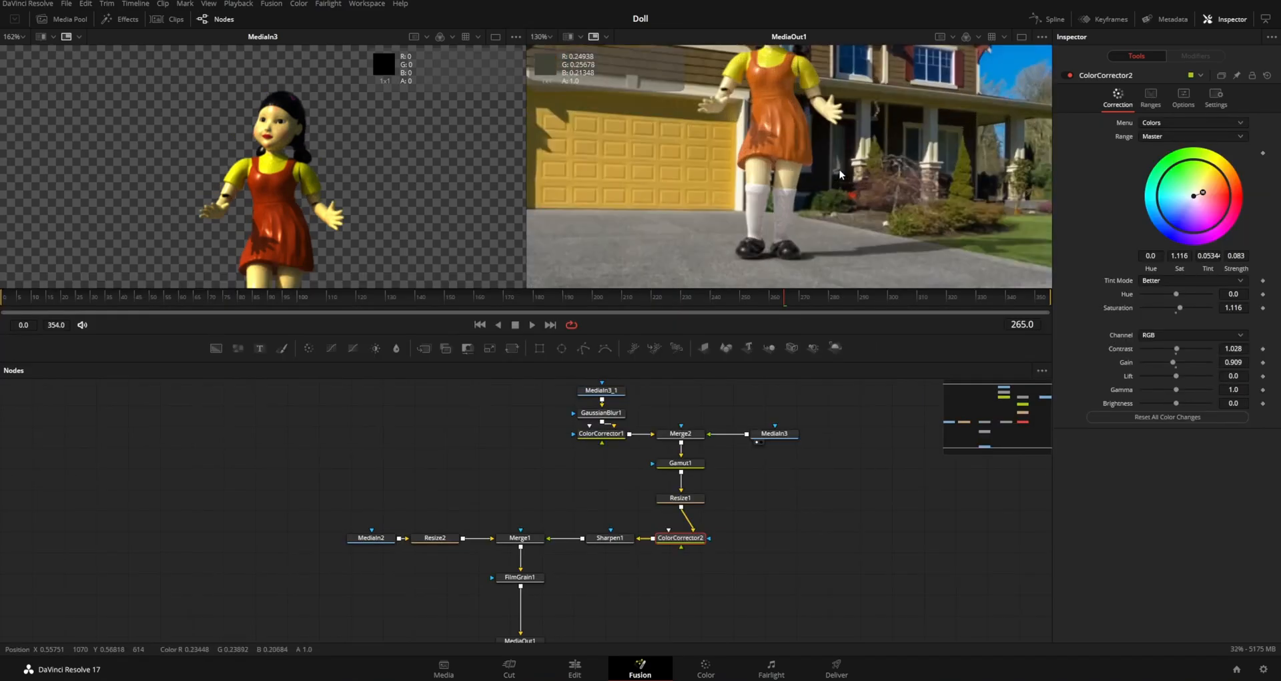
{"action": "scroll", "coordinate": [818, 184], "scroll_direction": "up", "scroll_amount": 5, "text": "ctrl"}
{"action": "scroll", "coordinate": [834, 150], "scroll_direction": "down", "scroll_amount": 2, "text": "ctrl"}
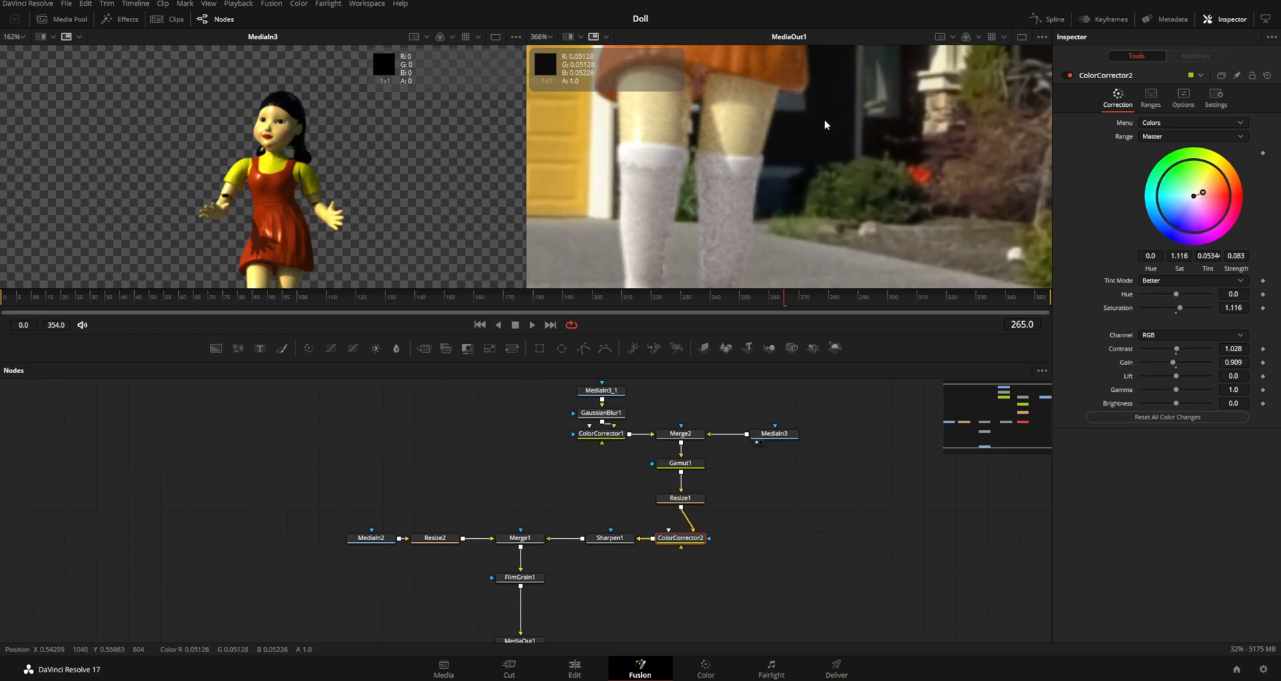
{"action": "left_click", "coordinate": [606, 36]}
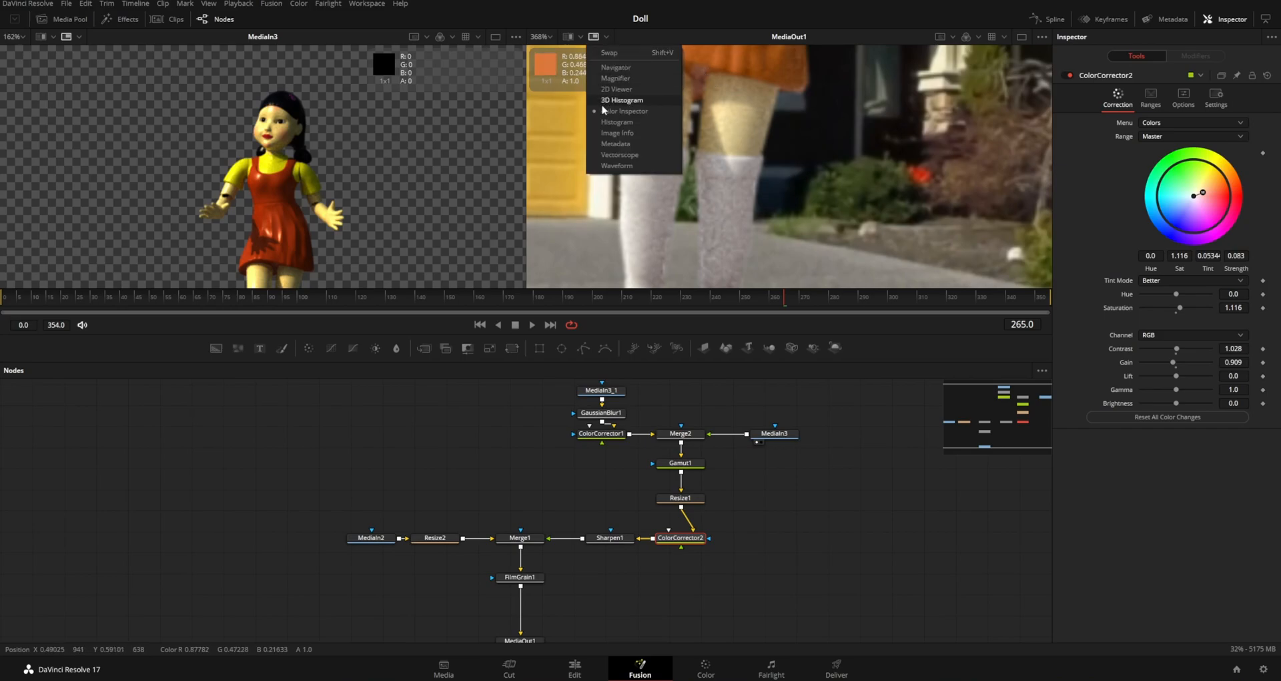
{"action": "left_click", "coordinate": [624, 111]}
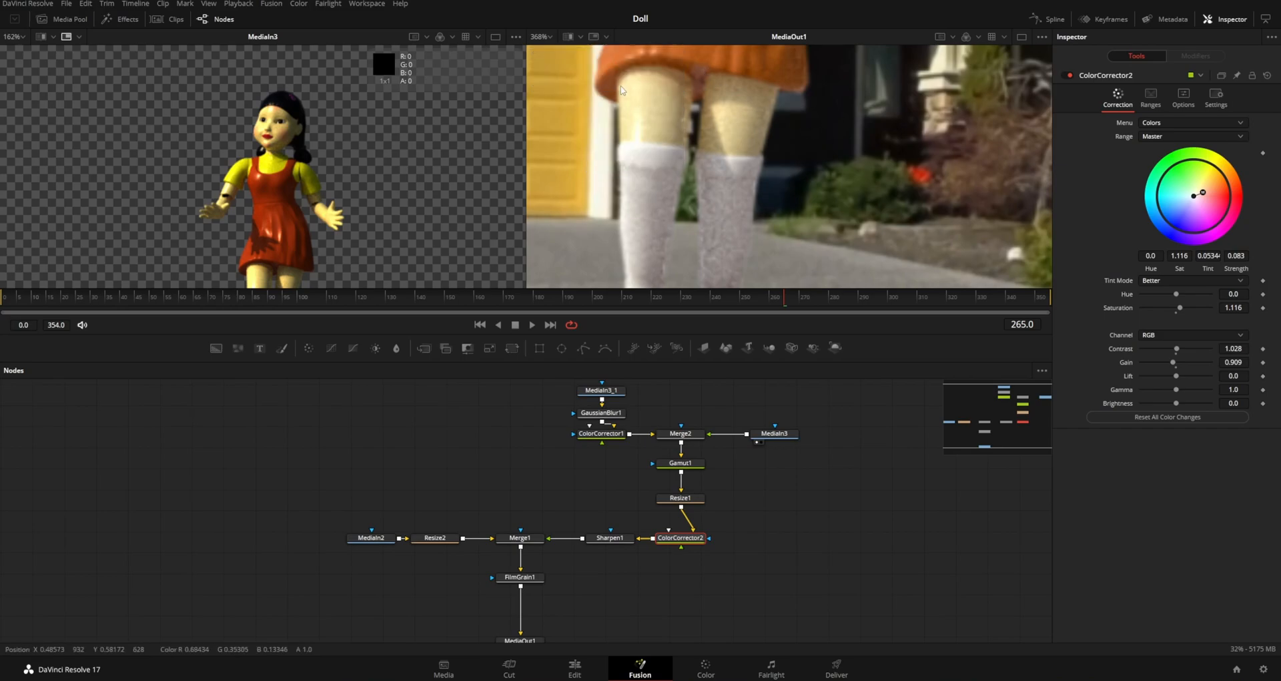
{"action": "middle_click_drag", "start_coordinate": [734, 267], "coordinate": [731, 146]}
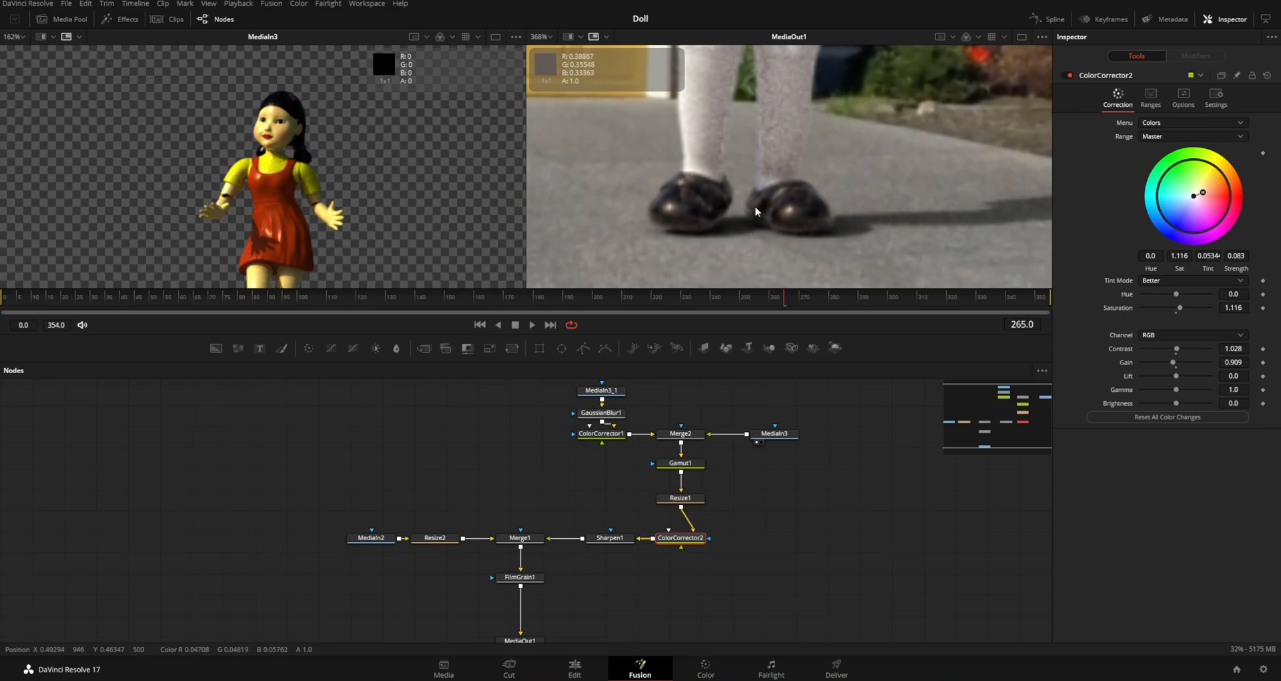
{"action": "scroll", "coordinate": [746, 207], "scroll_direction": "down", "scroll_amount": 2, "text": "ctrl"}
{"action": "scroll", "coordinate": [771, 165], "scroll_direction": "up", "scroll_amount": 1, "text": "ctrl"}
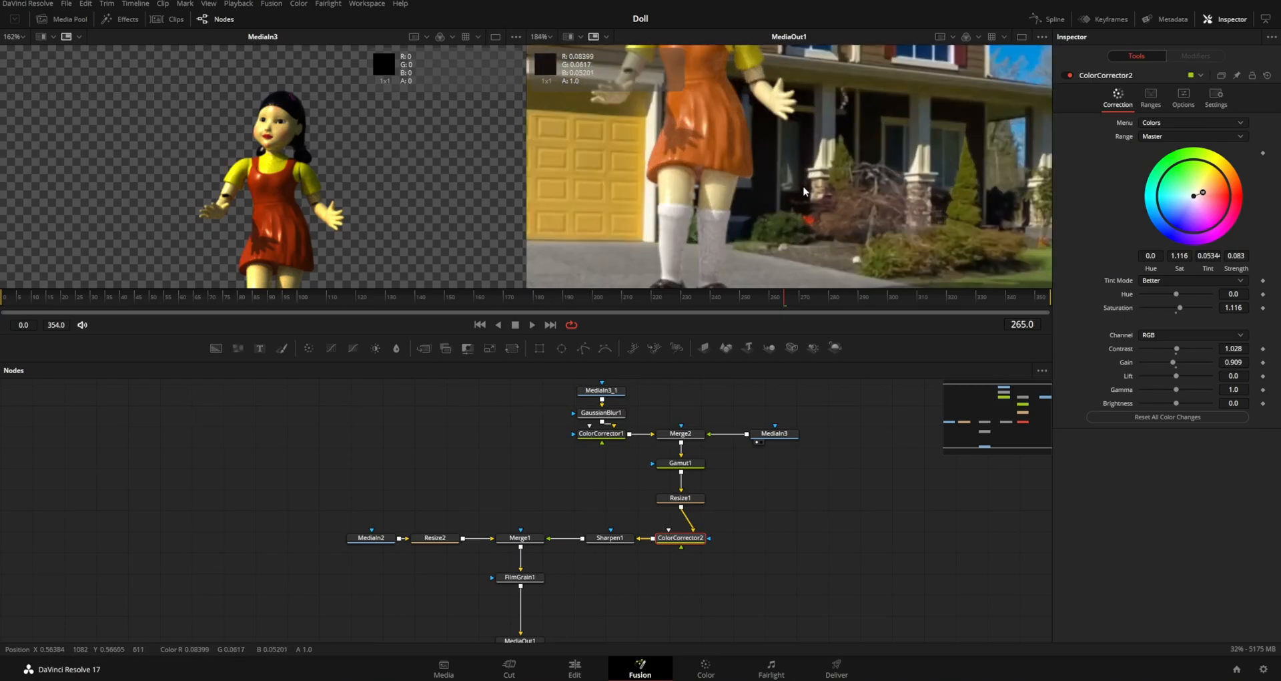
{"action": "scroll", "coordinate": [796, 198], "scroll_direction": "down", "scroll_amount": 1, "text": "ctrl"}
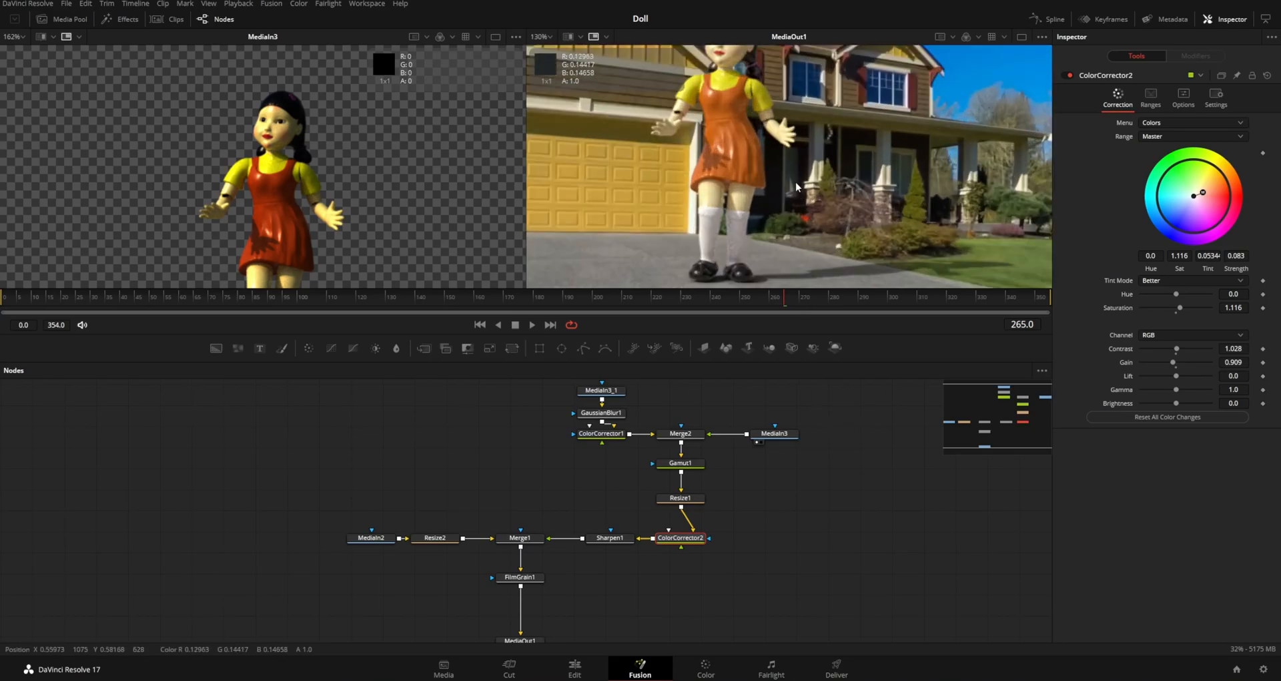
{"action": "scroll", "coordinate": [794, 184], "scroll_direction": "down", "scroll_amount": 1, "text": "ctrl"}
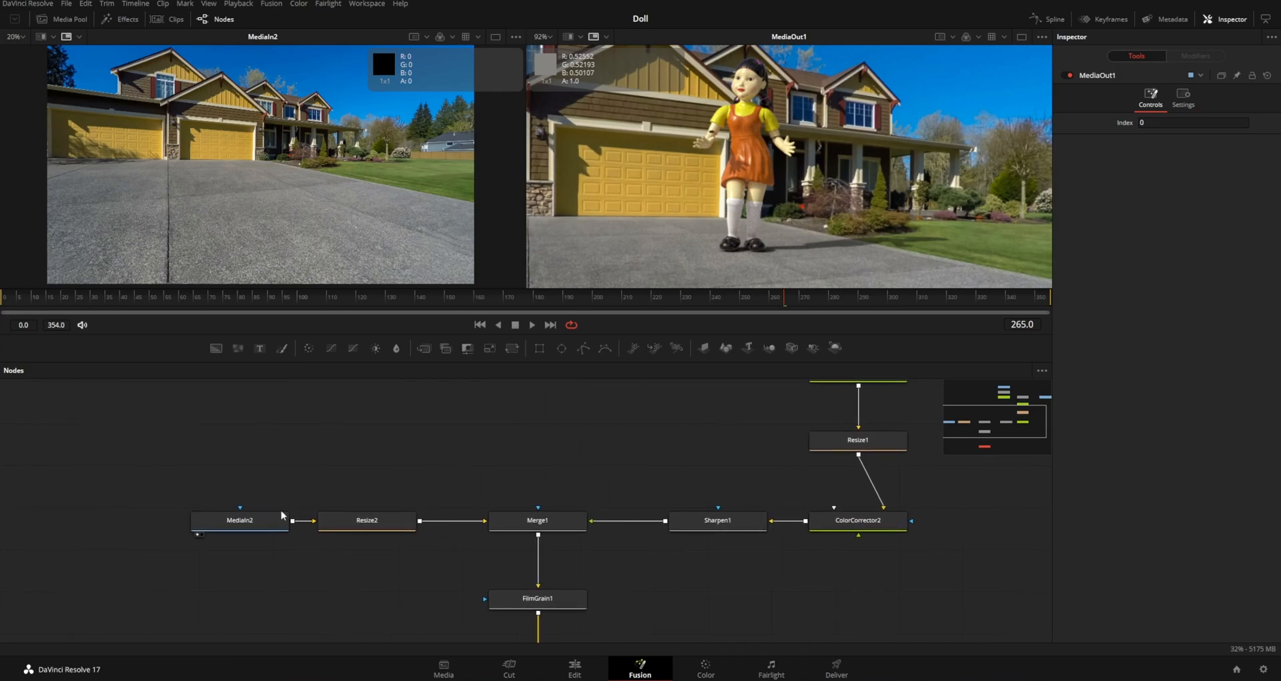
Trace the background branch through MediaIn2, Resize2 and Merge1, checking the footage resolution and the resize and merge settings
{"action": "mouse_move", "coordinate": [241, 527]}
{"action": "left_mouse_down"}
{"action": "mouse_move", "coordinate": [264, 500]}
{"action": "mouse_move", "coordinate": [222, 530]}
{"action": "left_mouse_up"}
{"action": "scroll", "coordinate": [371, 134], "scroll_direction": "down", "scroll_amount": 1, "text": "ctrl"}
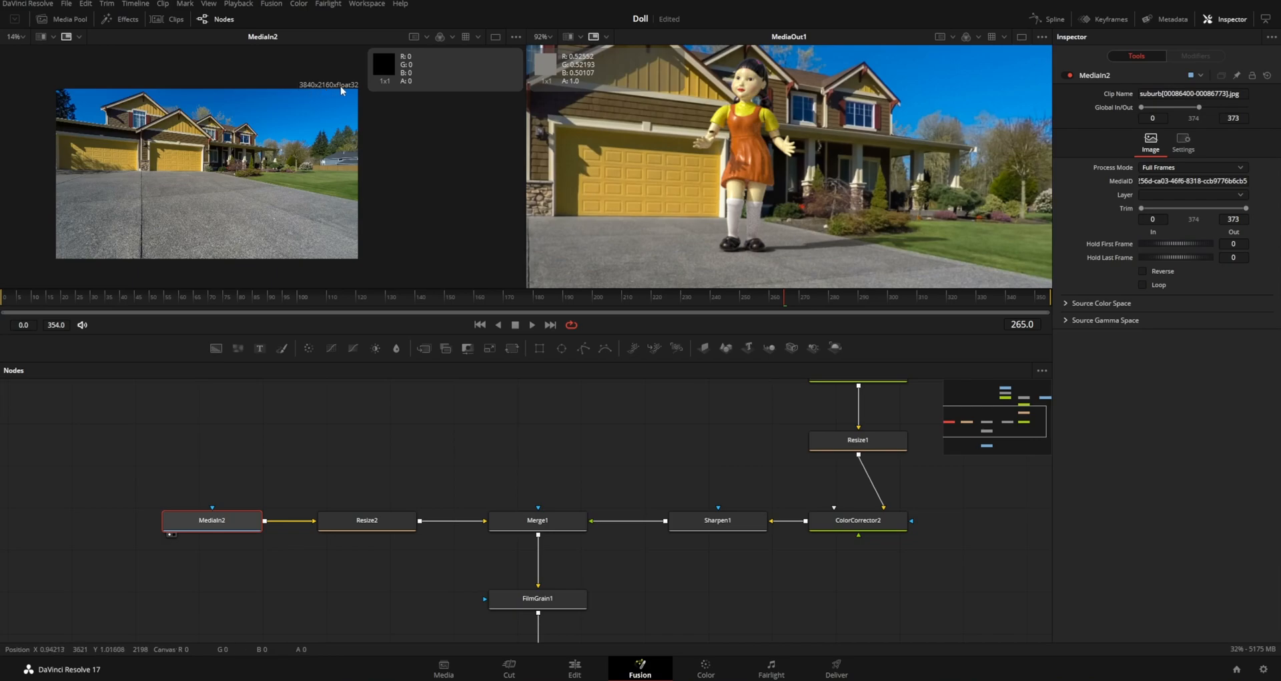
{"action": "left_click", "coordinate": [386, 523]}
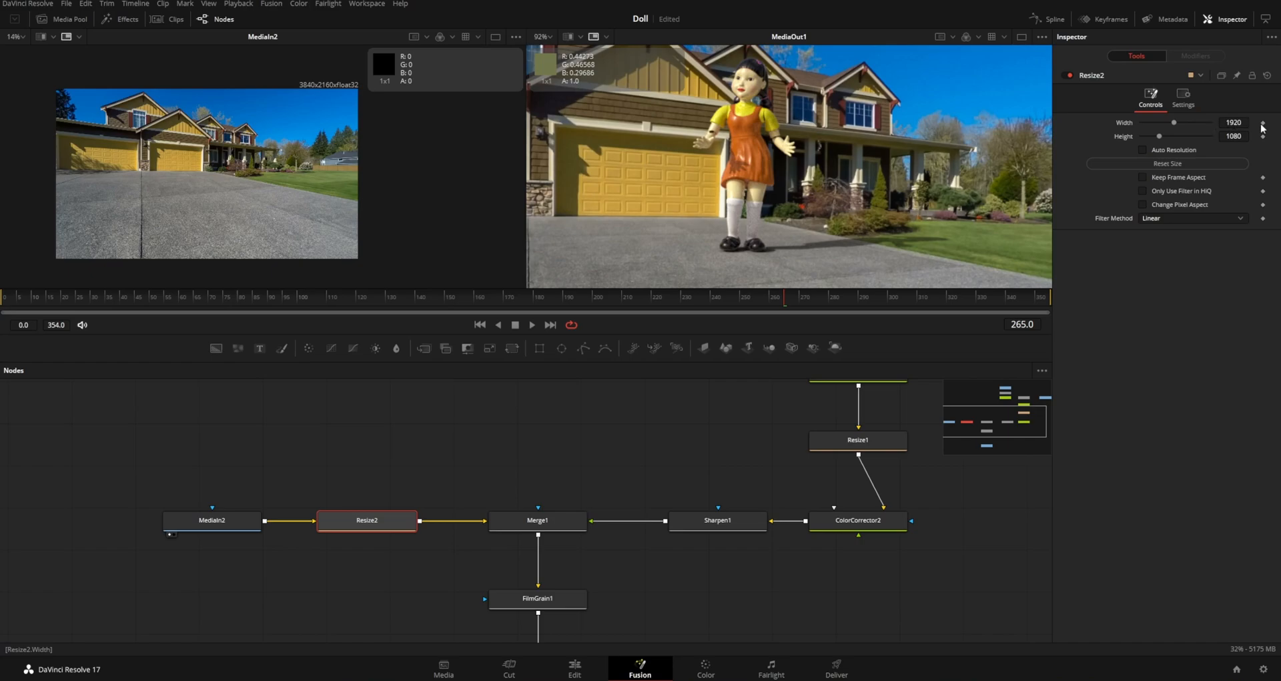
{"action": "left_click", "coordinate": [566, 527]}
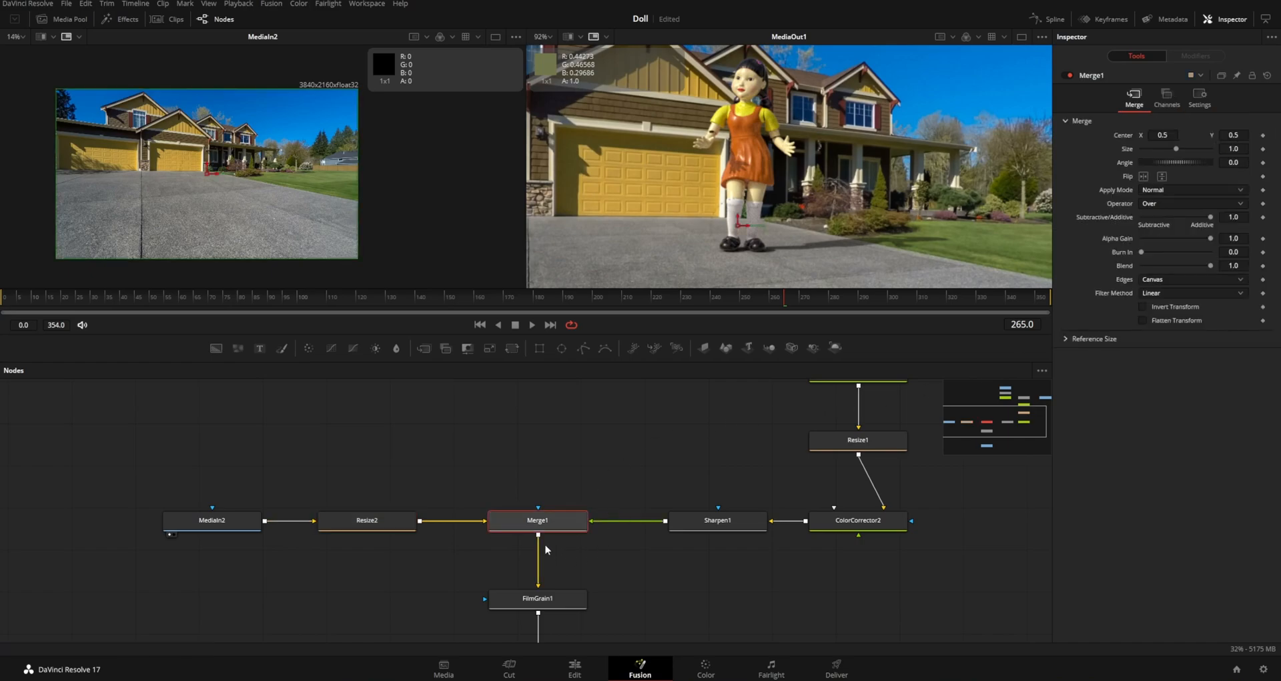
{"action": "middle_click_drag", "start_coordinate": [570, 515], "coordinate": [598, 476]}
{"action": "left_click_drag", "start_coordinate": [509, 481], "coordinate": [514, 481]}
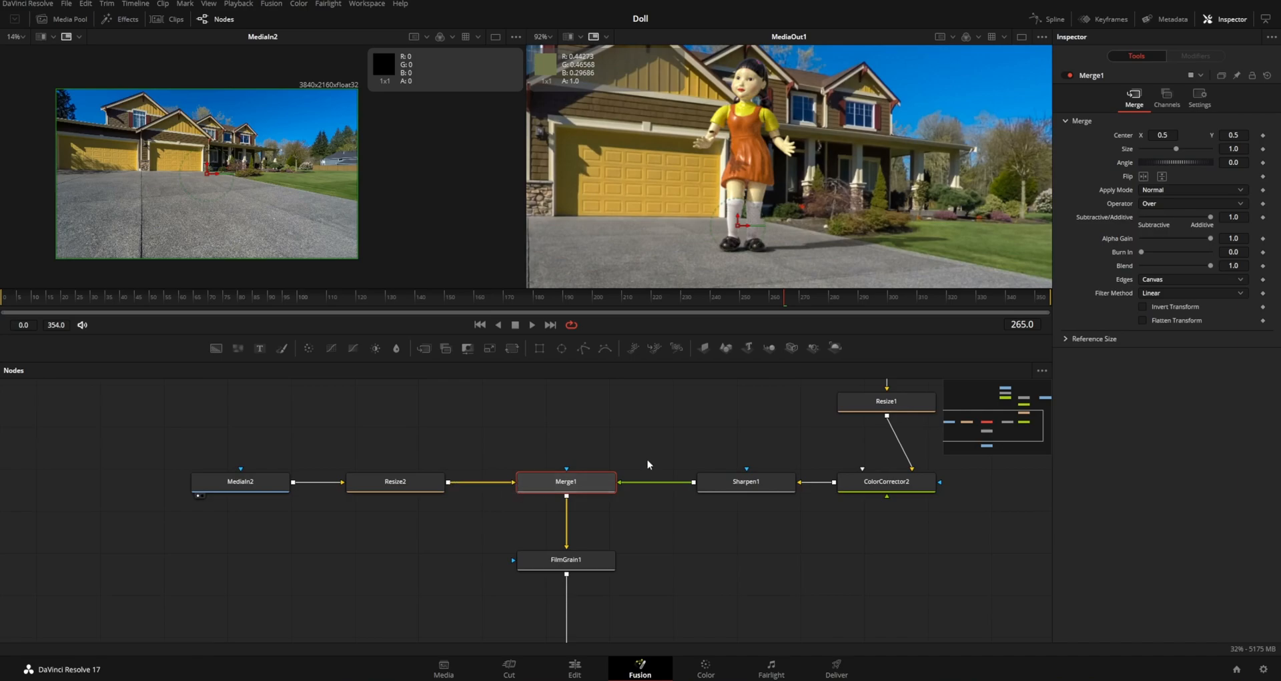
{"action": "scroll", "coordinate": [727, 450], "scroll_direction": "down", "scroll_amount": 3, "text": "ctrl"}
{"action": "middle_click_drag", "start_coordinate": [710, 418], "coordinate": [678, 518]}
{"action": "left_click_drag", "start_coordinate": [614, 405], "coordinate": [917, 548]}
{"action": "scroll", "coordinate": [577, 526], "scroll_direction": "up", "scroll_amount": 3, "text": "ctrl"}
{"action": "scroll", "coordinate": [577, 527], "scroll_direction": "down", "scroll_amount": 4, "text": "ctrl"}
Compare the composite with FilmGrain1 disabled and enabled, leave it enabled, and follow its output to MediaOut1
{"action": "middle_click_drag", "start_coordinate": [629, 550], "coordinate": [655, 474]}
{"action": "scroll", "coordinate": [631, 467], "scroll_direction": "up", "scroll_amount": 2, "text": "ctrl"}
{"action": "left_click", "coordinate": [622, 524]}
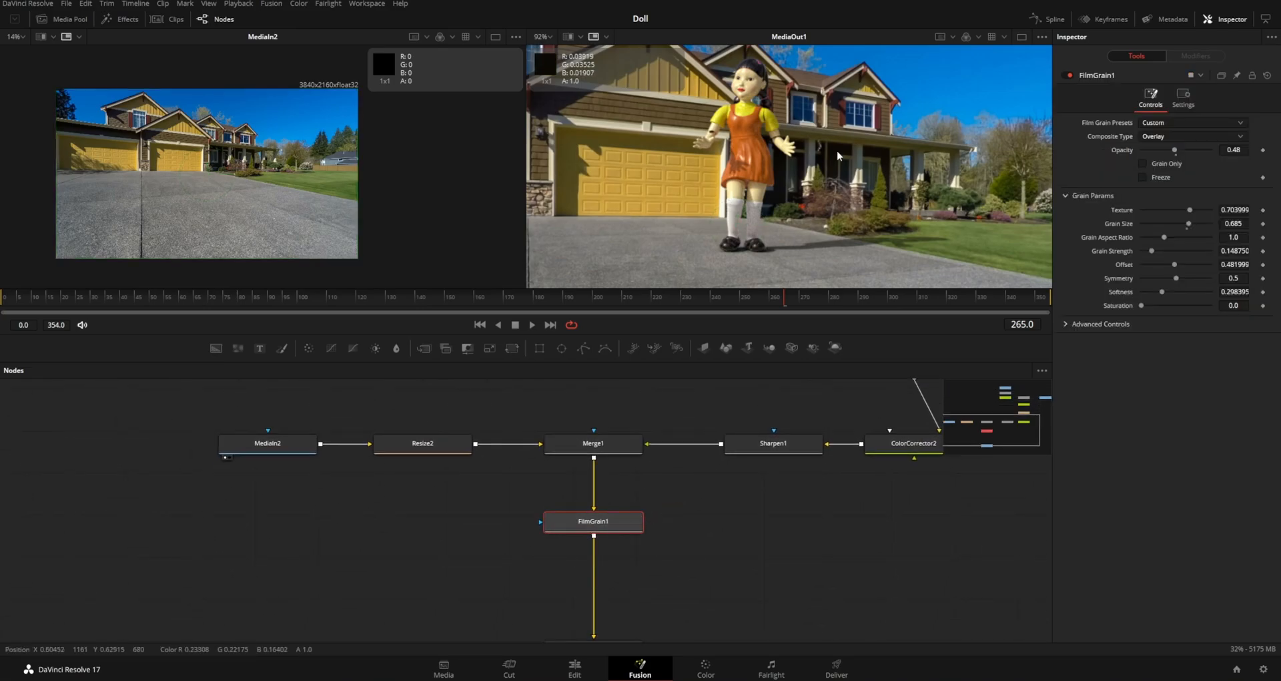
{"action": "scroll", "coordinate": [738, 203], "scroll_direction": "up", "scroll_amount": 5, "text": "ctrl"}
{"action": "middle_click_drag", "start_coordinate": [738, 203], "coordinate": [858, 130]}
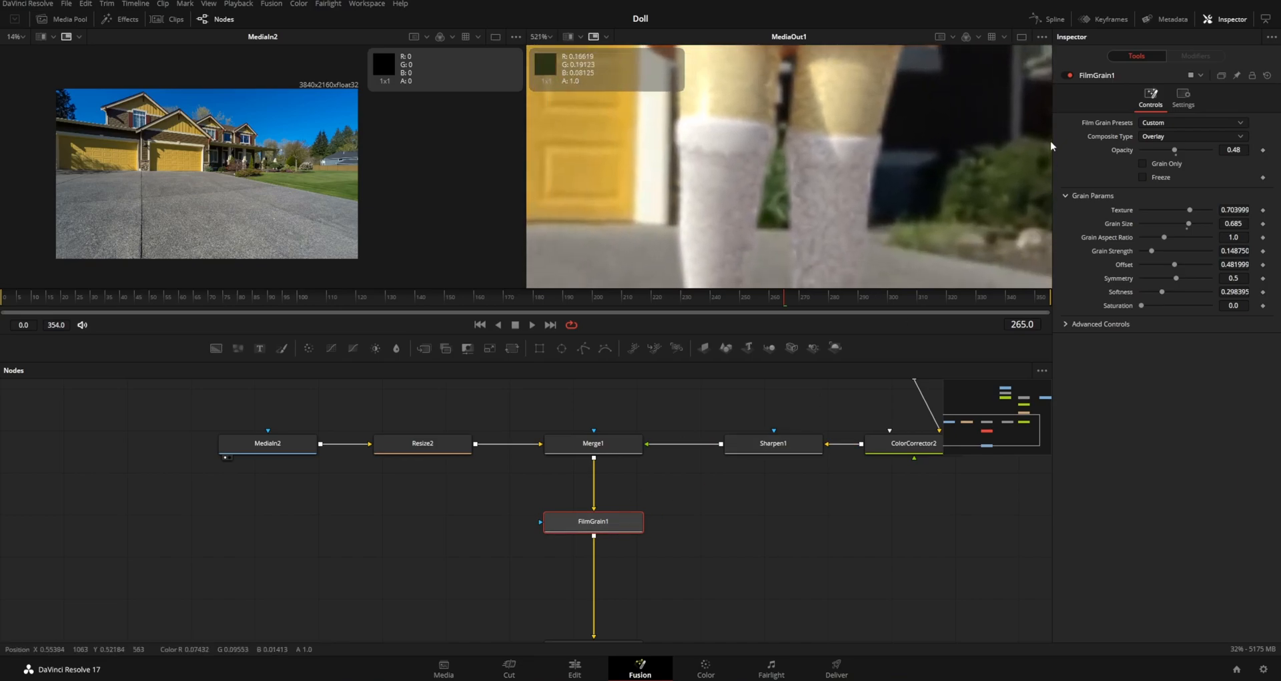
{"action": "left_click", "coordinate": [1070, 75]}
{"action": "left_click", "coordinate": [1069, 74]}
{"action": "scroll", "coordinate": [714, 187], "scroll_direction": "down", "scroll_amount": 8, "text": "ctrl"}
{"action": "scroll", "coordinate": [778, 249], "scroll_direction": "up", "scroll_amount": 4, "text": "ctrl"}
{"action": "scroll", "coordinate": [778, 248], "scroll_direction": "down", "scroll_amount": 5}
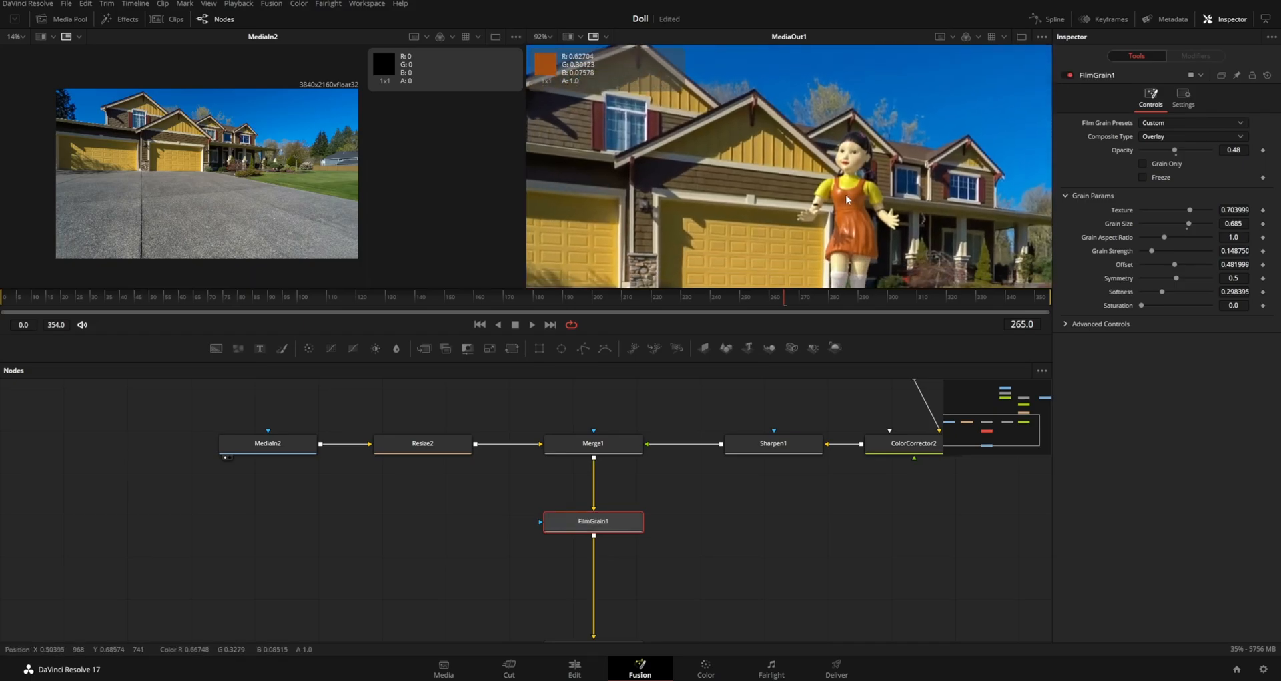
{"action": "scroll", "coordinate": [856, 204], "scroll_direction": "down", "scroll_amount": 2}
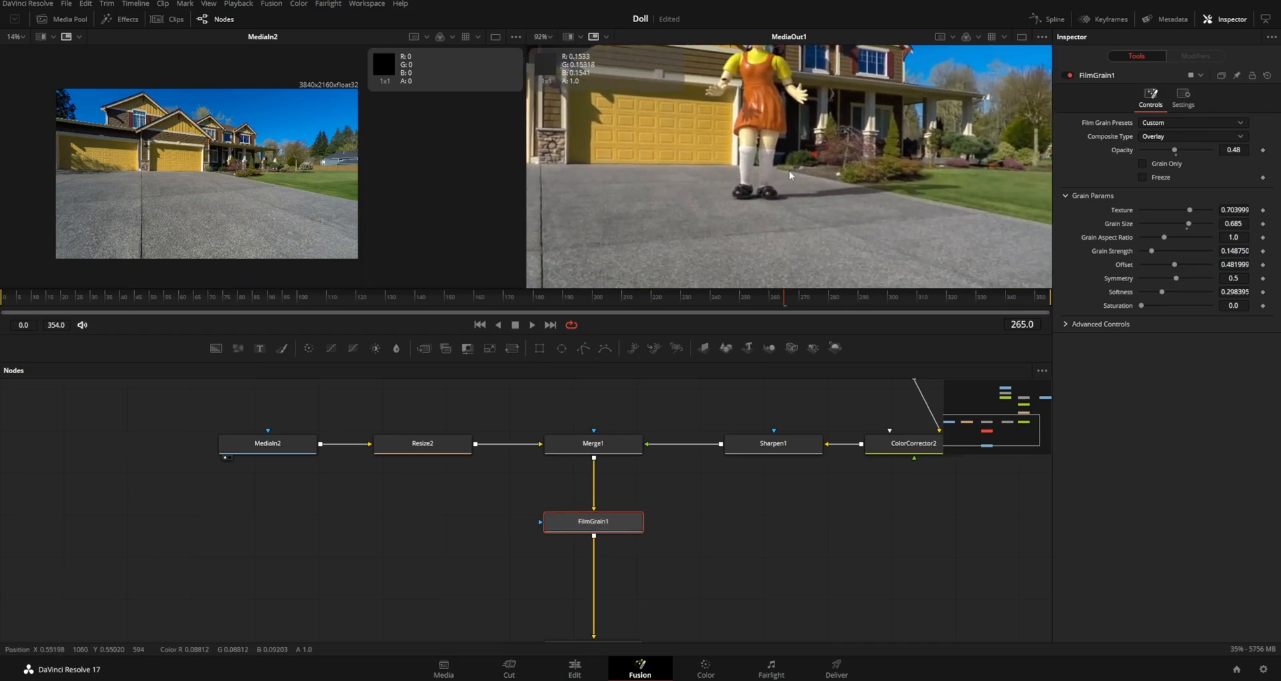
{"action": "scroll", "coordinate": [700, 543], "scroll_direction": "down", "scroll_amount": 3}
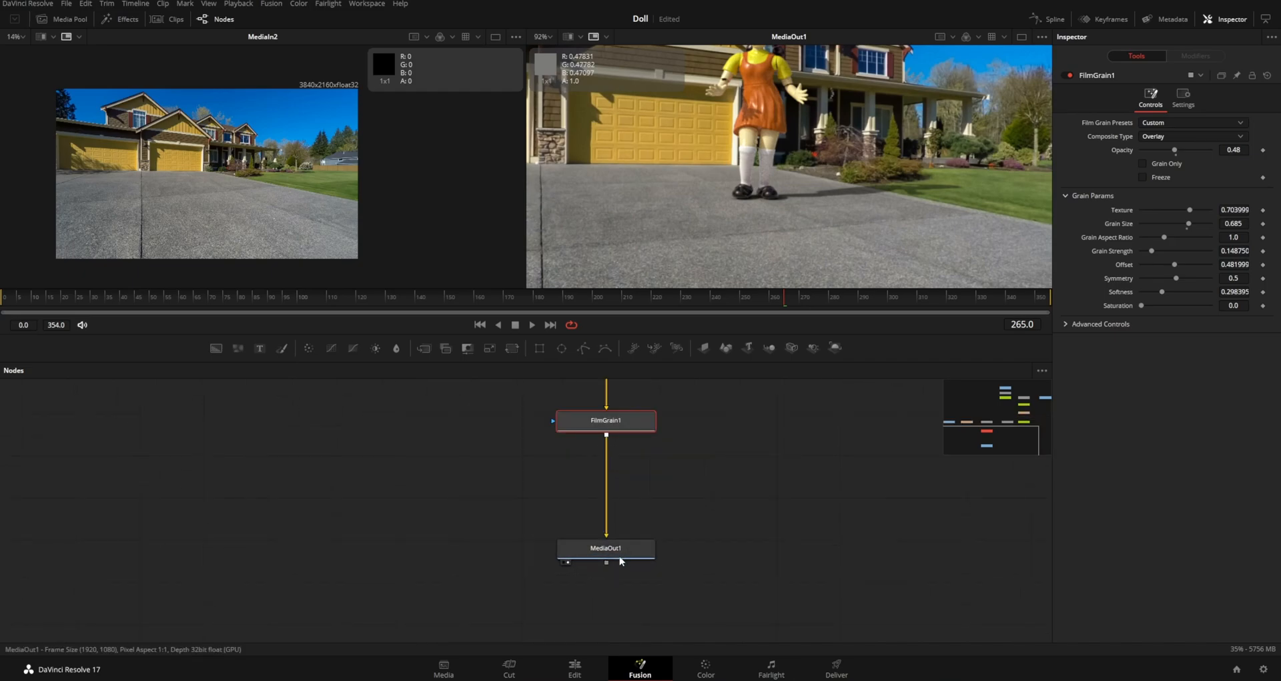
Move the MediaOut1 node closer to FilmGrain1 and switch to the Edit page
{"action": "left_click", "coordinate": [619, 558]}
{"action": "mouse_move", "coordinate": [624, 552]}
{"action": "left_mouse_down"}
{"action": "mouse_move", "coordinate": [622, 578]}
{"action": "mouse_move", "coordinate": [591, 531]}
{"action": "mouse_move", "coordinate": [634, 534]}
{"action": "mouse_move", "coordinate": [615, 544]}
{"action": "left_mouse_up"}
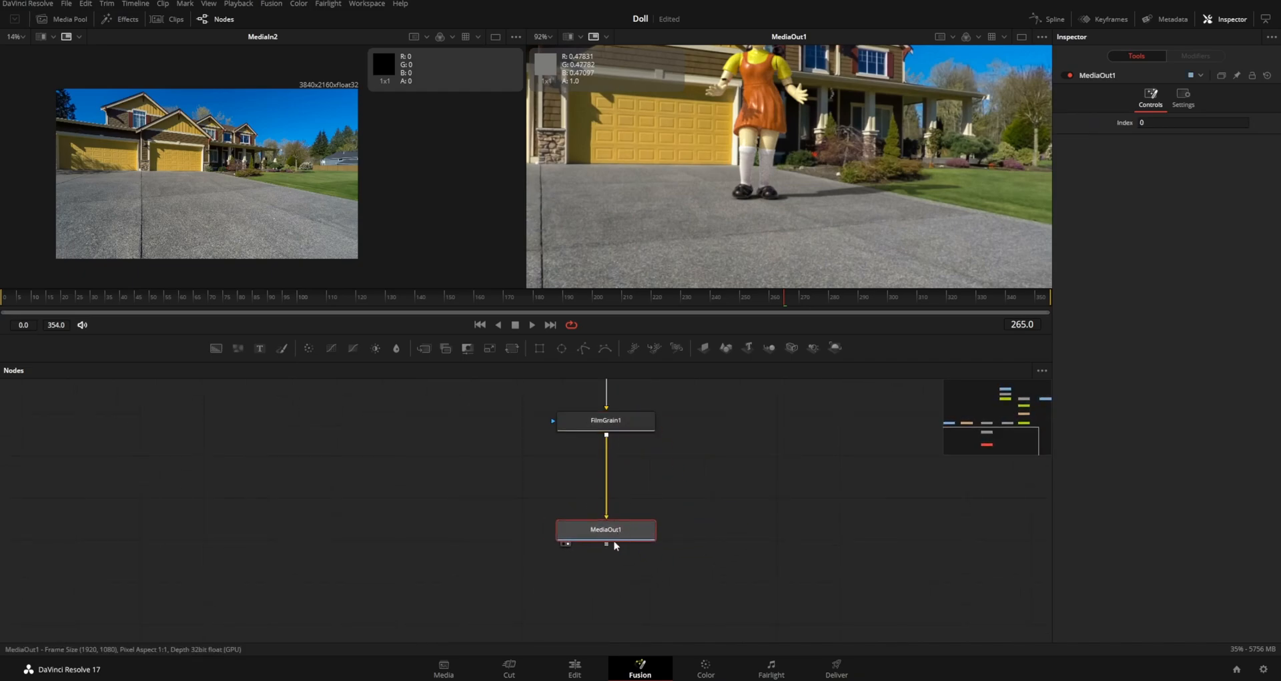
{"action": "left_click", "coordinate": [586, 666]}
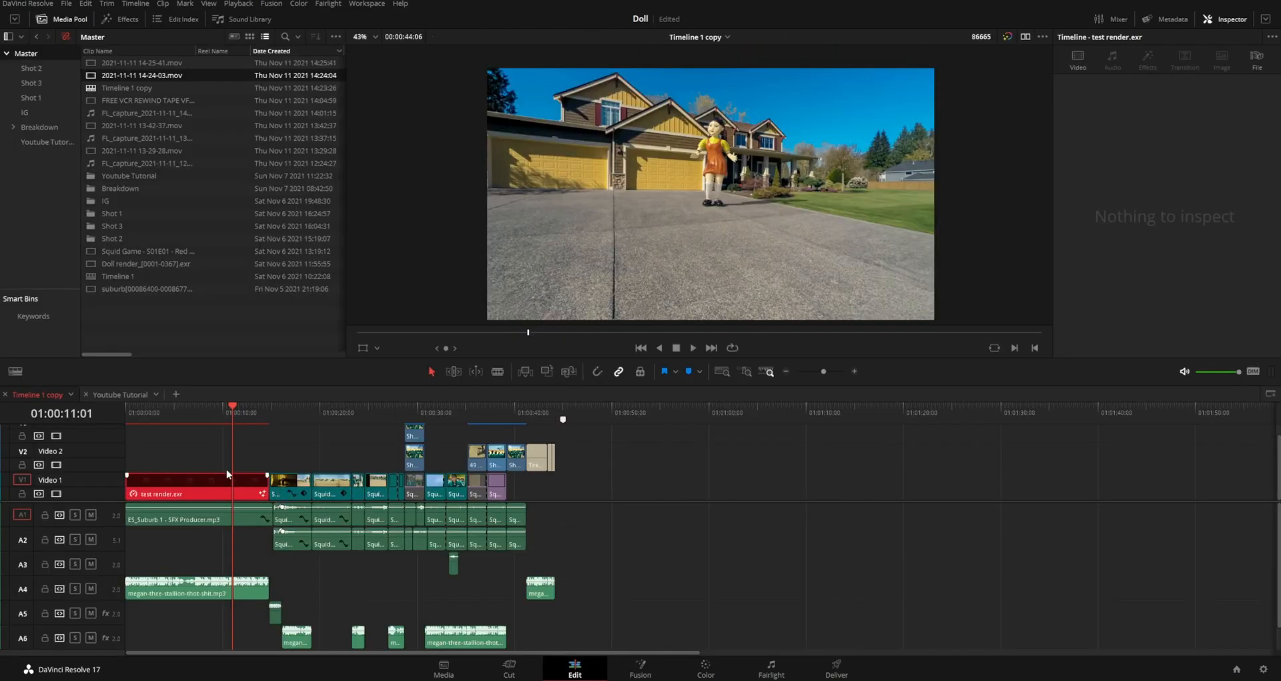
Check the Fusion output caching of the test render.exr clip and the playback render cache mode, and play the clip from near its start
{"action": "left_click_drag", "start_coordinate": [346, 415], "coordinate": [285, 417]}
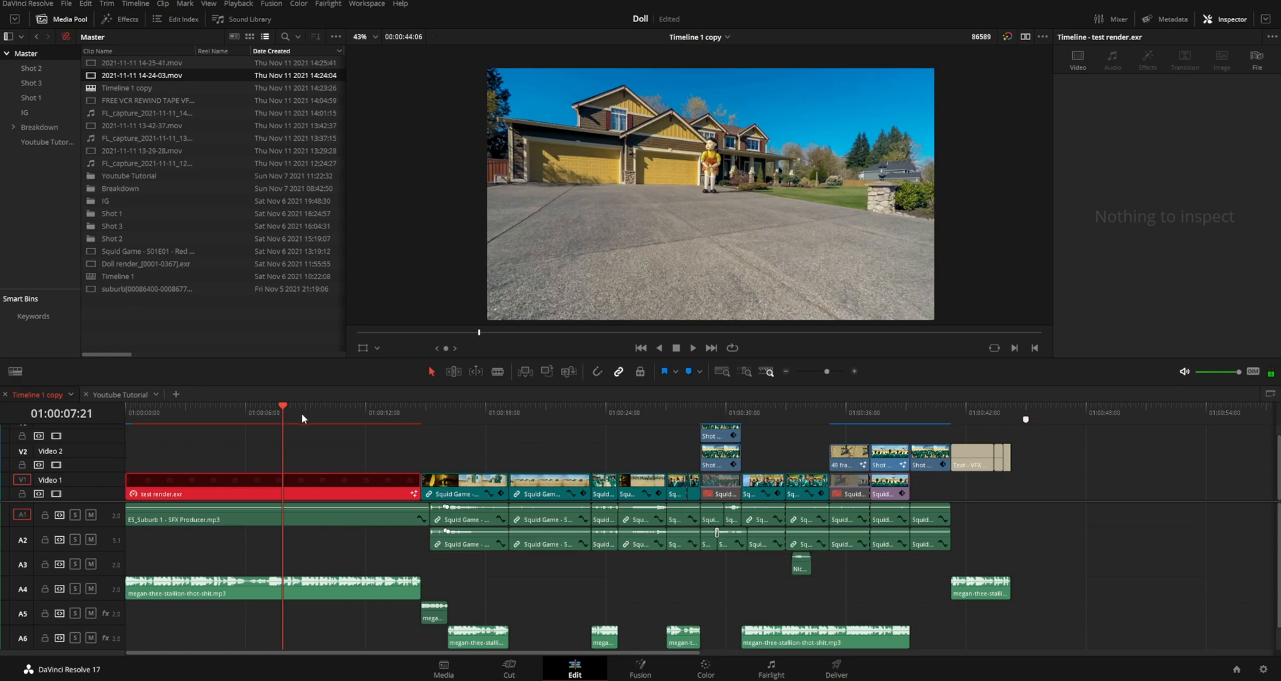
{"action": "right_click", "coordinate": [319, 486]}
{"action": "mouse_move", "coordinate": [383, 430]}
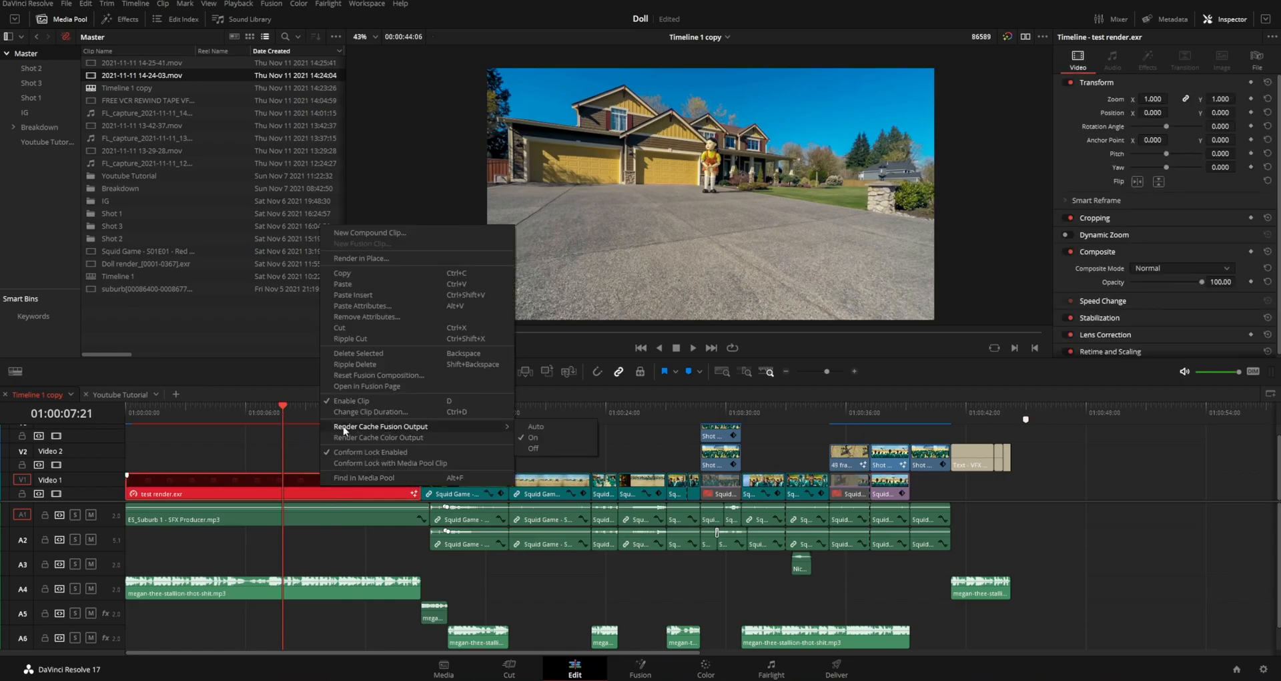
{"action": "left_click", "coordinate": [241, 4]}
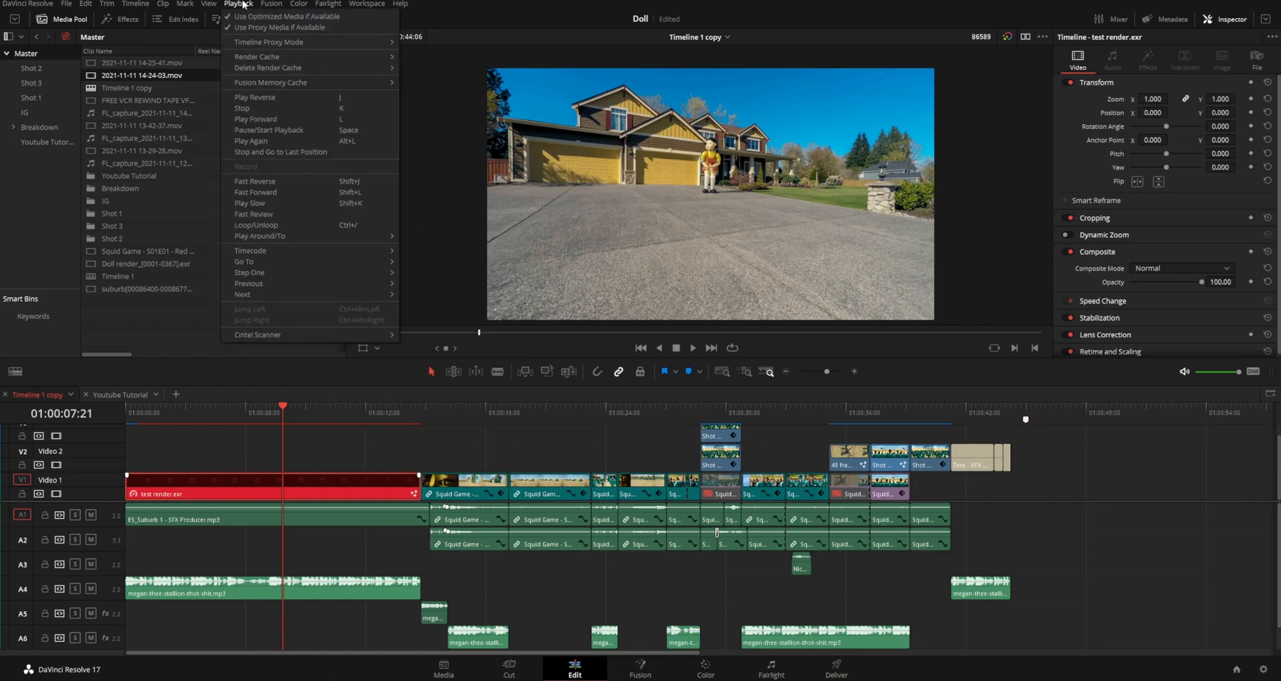
{"action": "mouse_move", "coordinate": [279, 56]}
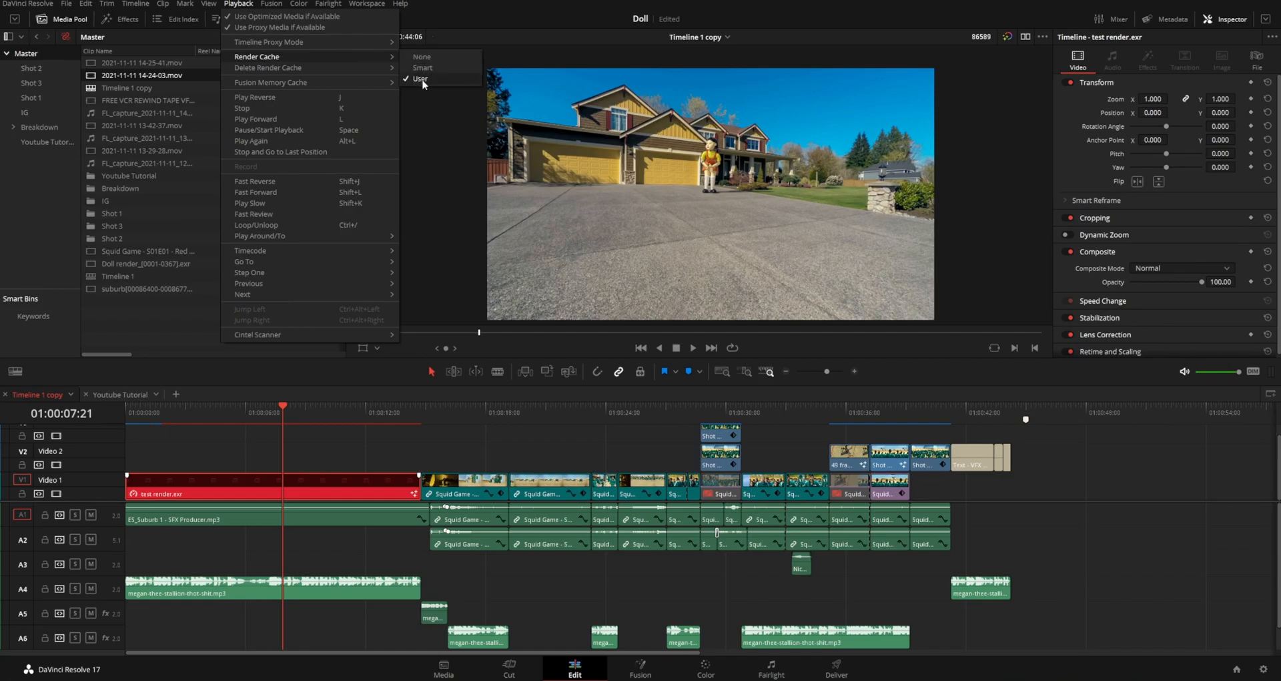
{"action": "left_click", "coordinate": [159, 415]}
{"action": "key", "text": "space"}
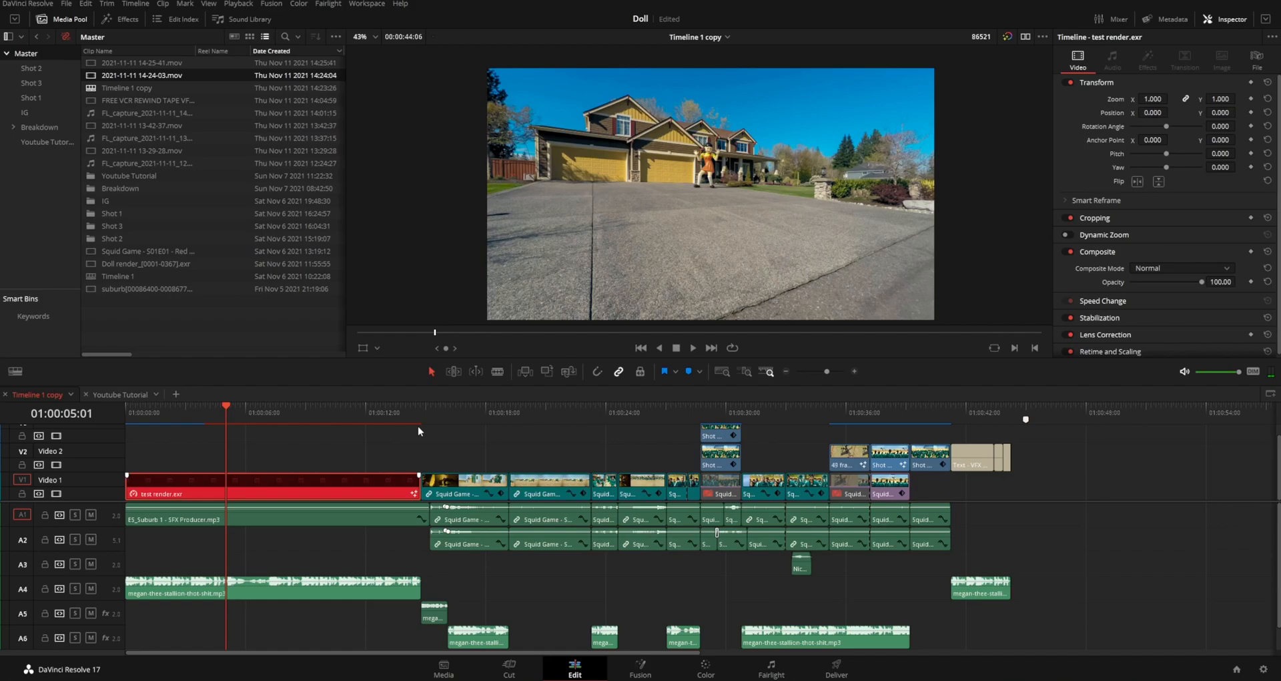
Review the optimized media and render cache formats in the project's master settings, closing the settings without saving
{"action": "key", "text": "shift+9"}
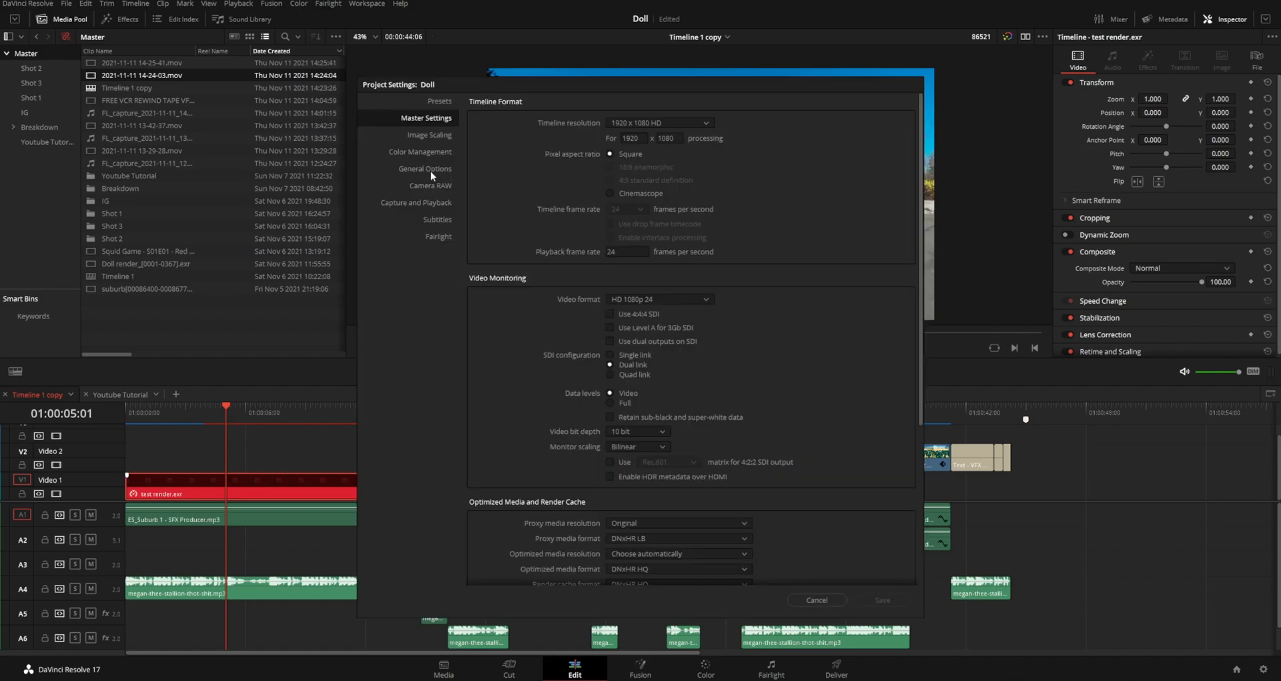
{"action": "left_click_drag", "start_coordinate": [550, 92], "coordinate": [509, 71]}
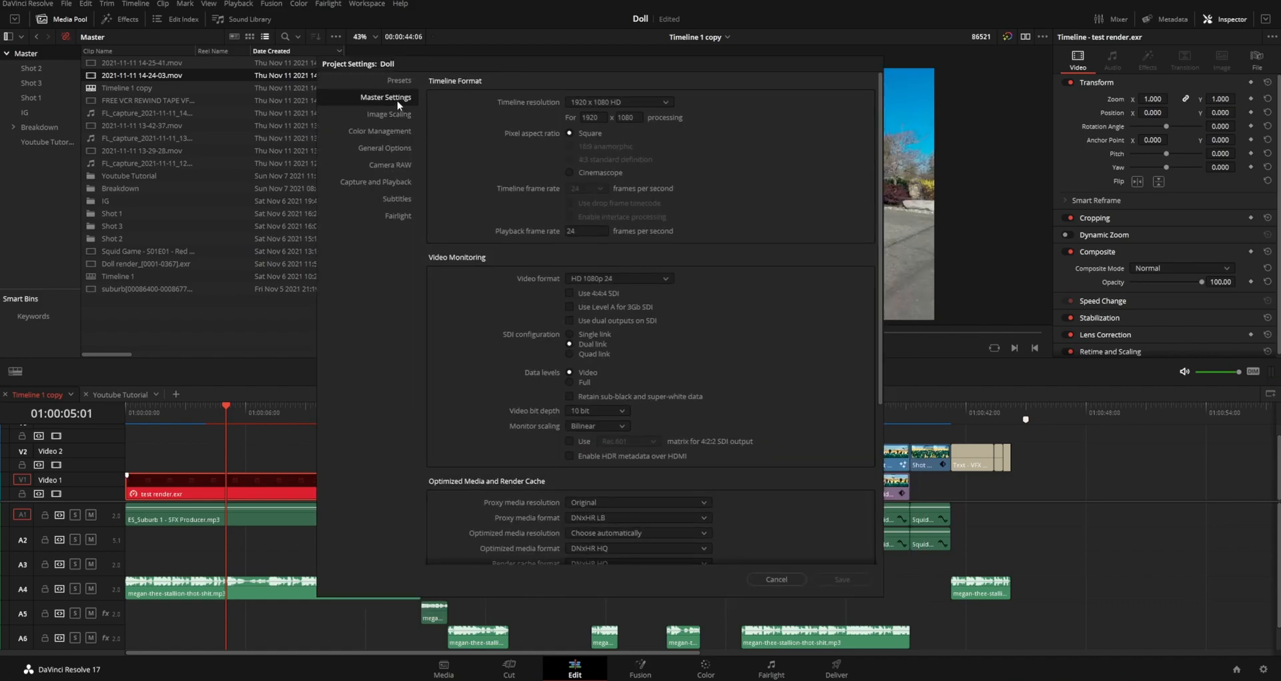
{"action": "scroll", "coordinate": [478, 336], "scroll_direction": "down", "scroll_amount": 5}
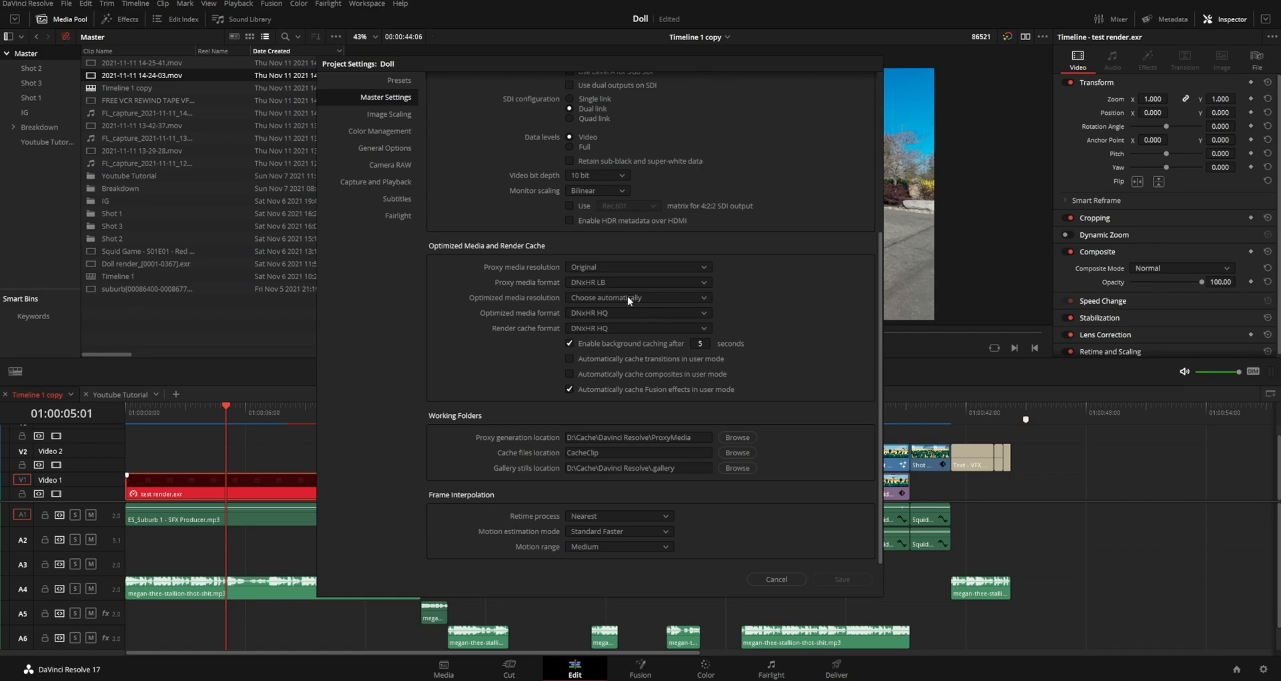
{"action": "left_click", "coordinate": [587, 313]}
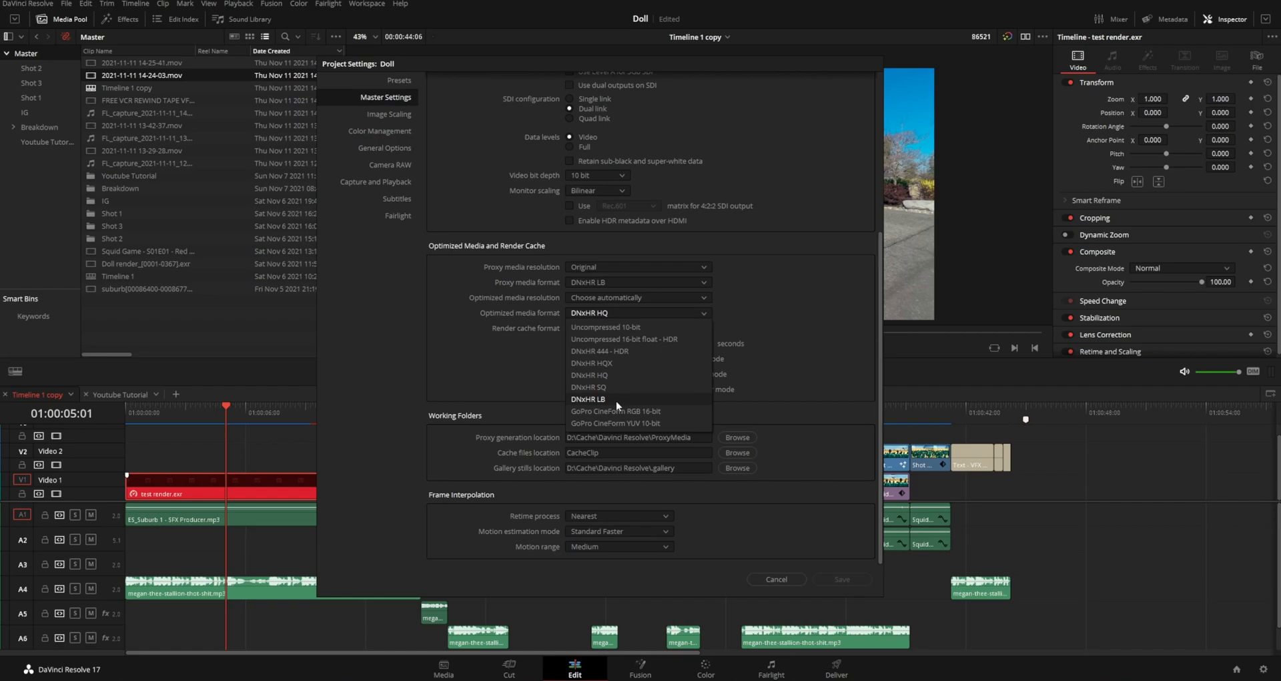
{"action": "key", "text": "Escape"}
{"action": "left_click", "coordinate": [598, 328]}
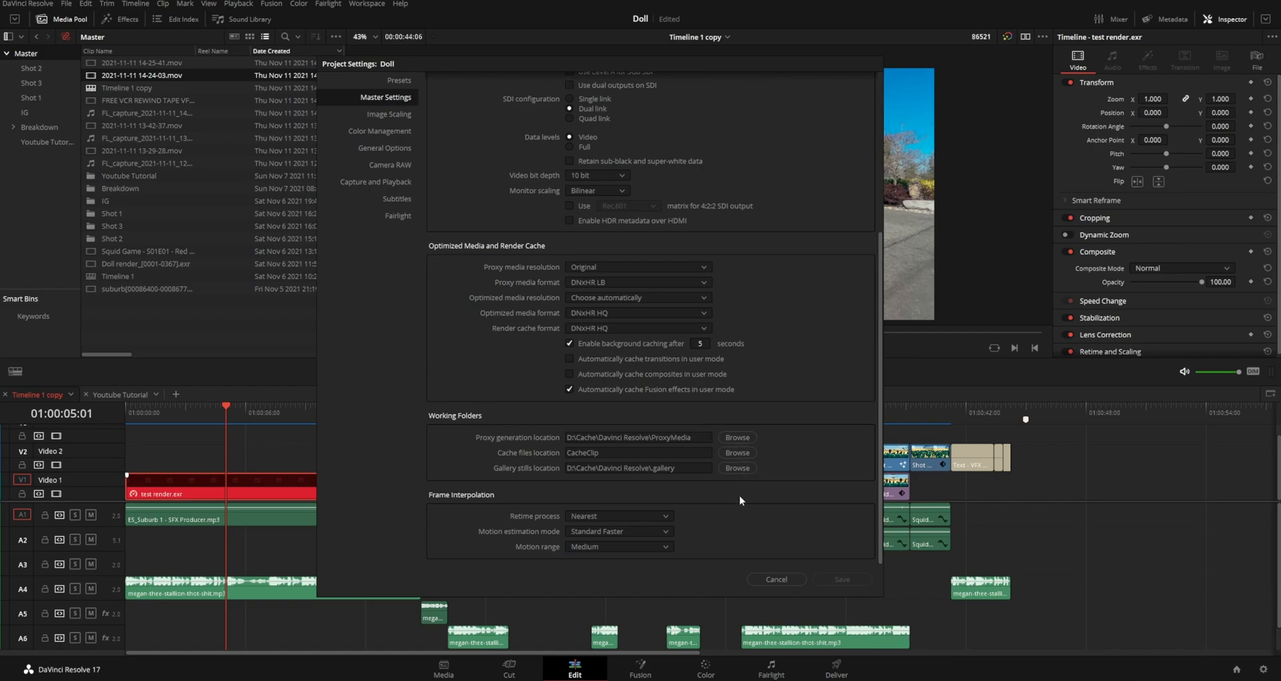
{"action": "left_click", "coordinate": [786, 583]}
Mute the timeline audio and scrub through the cached test render.exr clip to 01:00:07:00
{"action": "left_click", "coordinate": [166, 424]}
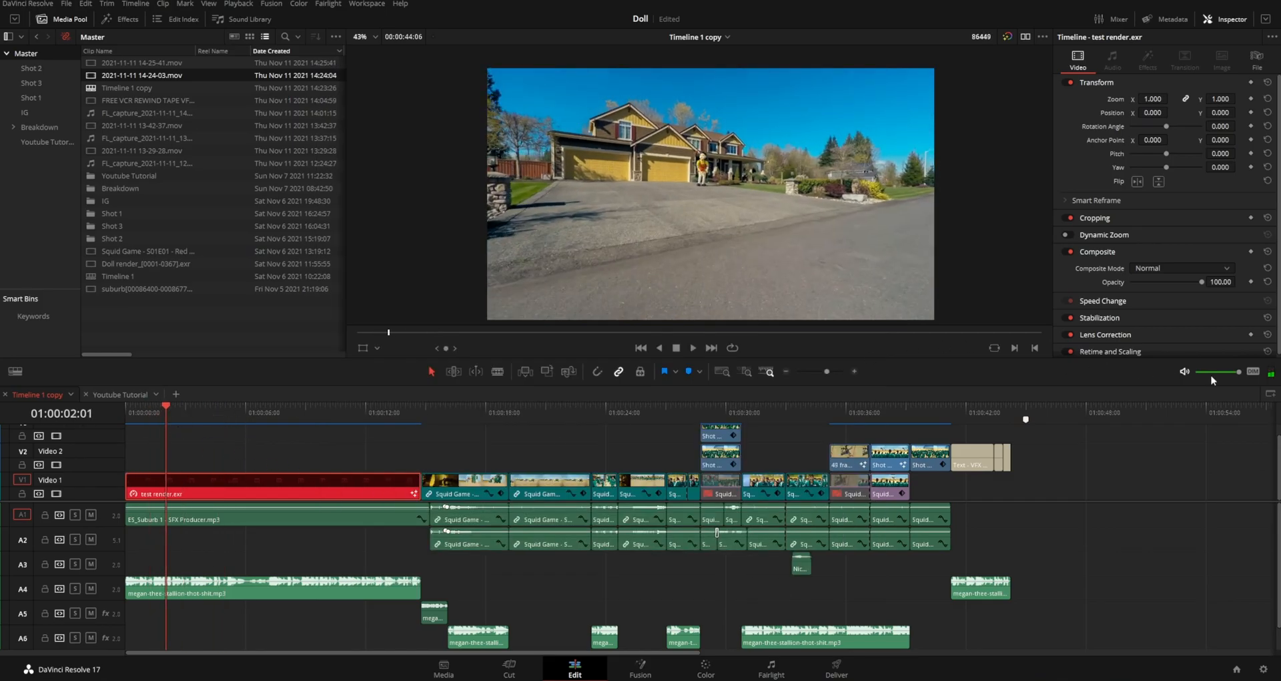
{"action": "left_click", "coordinate": [1185, 372]}
{"action": "left_click_drag", "start_coordinate": [150, 411], "coordinate": [265, 436]}
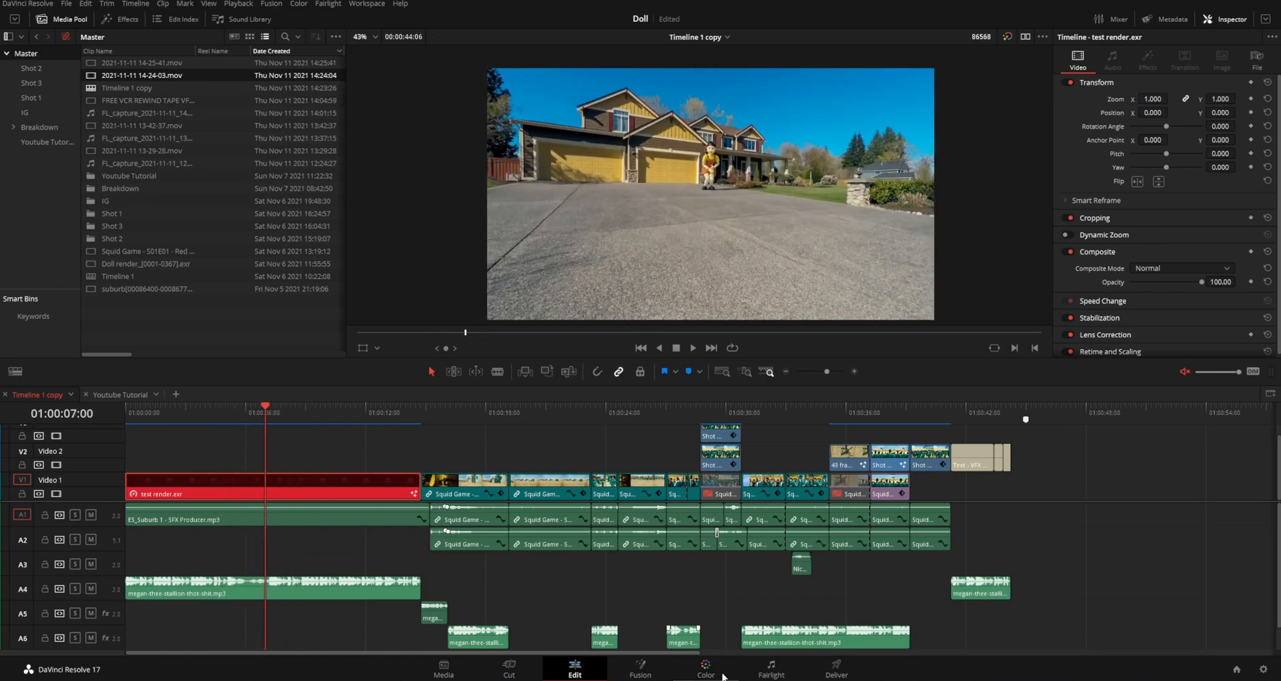
Open the doll shot on the Color page, hide the stills gallery and select the first corrector node
{"action": "left_click", "coordinate": [706, 669]}
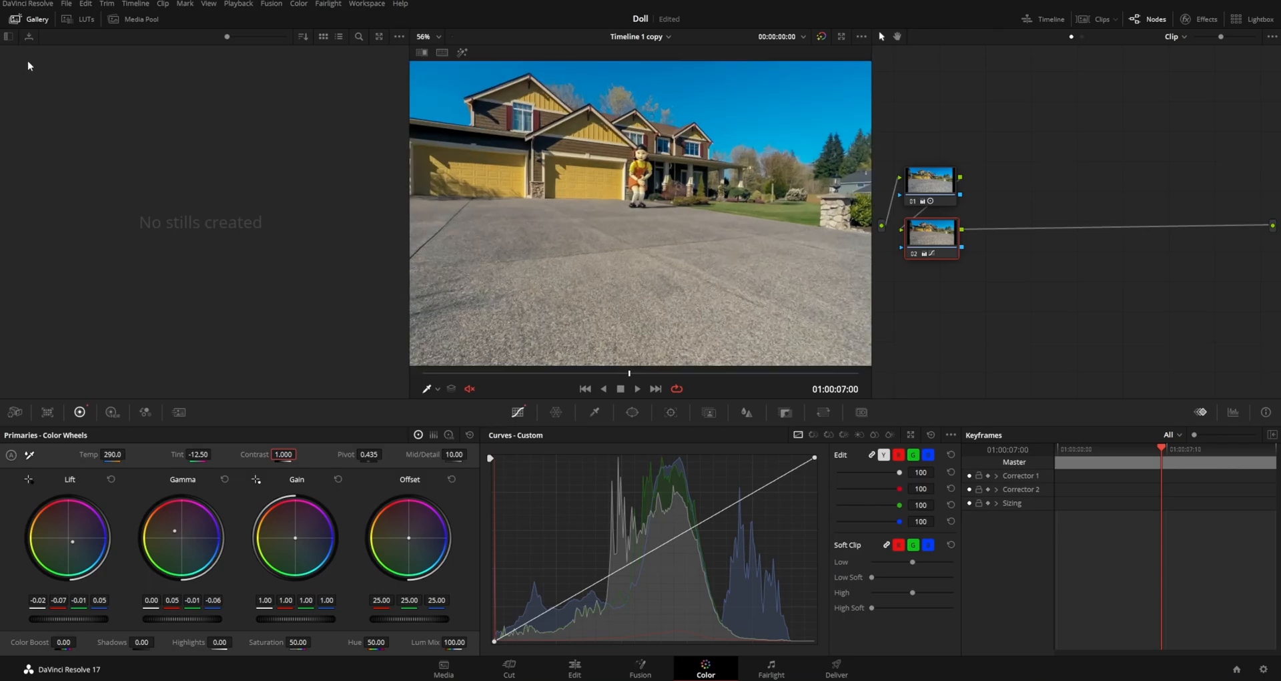
{"action": "left_click", "coordinate": [32, 18]}
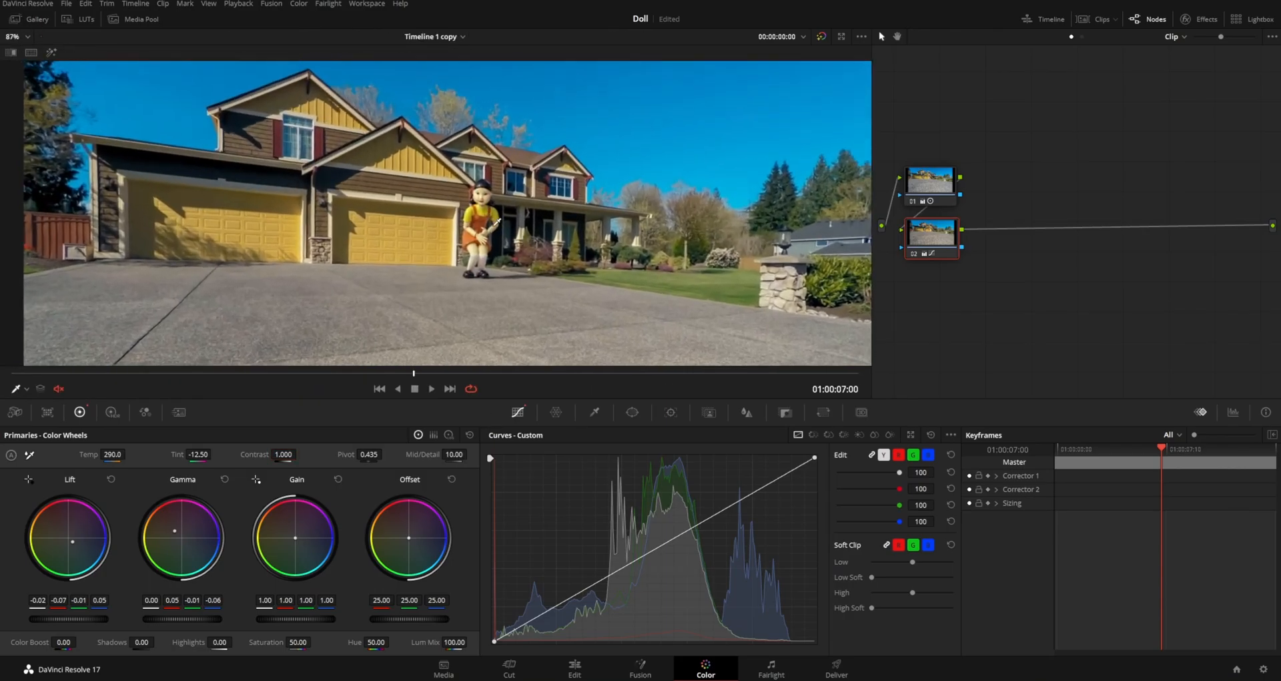
{"action": "left_click_drag", "start_coordinate": [1118, 131], "coordinate": [917, 296]}
{"action": "left_click", "coordinate": [920, 187]}
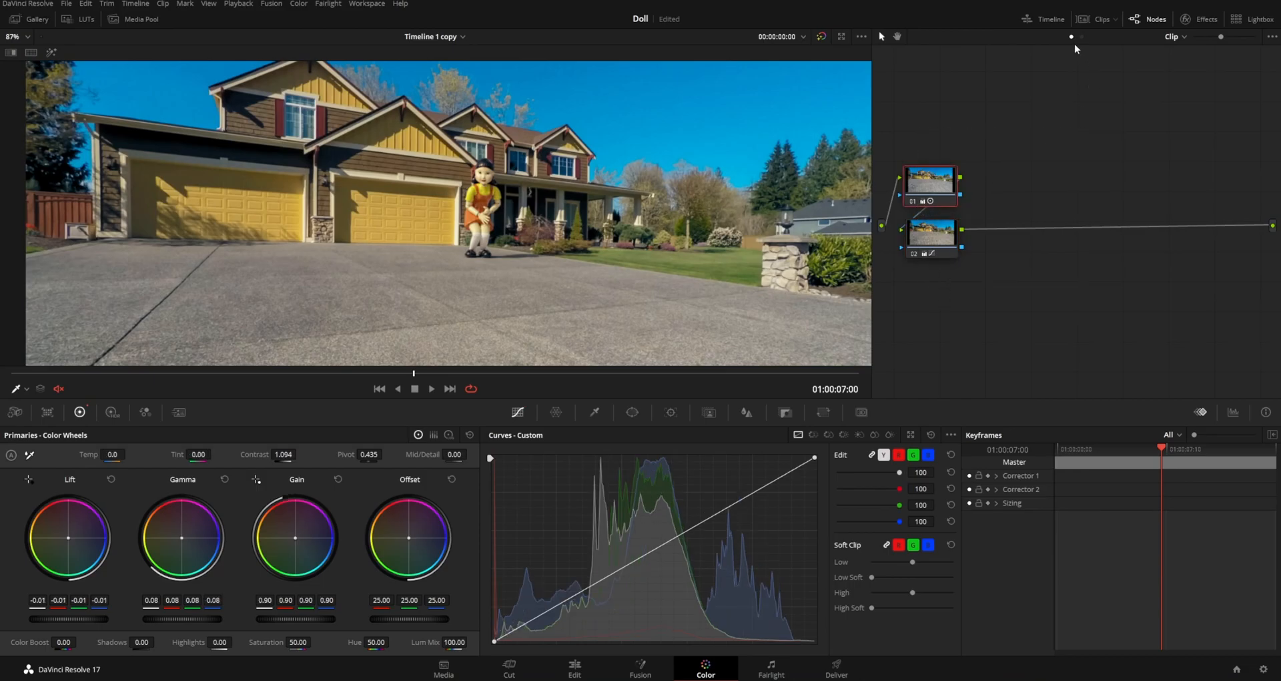
Compare the shot with the two corrector nodes disabled and enabled, moving to 01:00:07:16 and leaving both nodes enabled
{"action": "right_click", "coordinate": [926, 195]}
{"action": "left_click", "coordinate": [954, 200]}
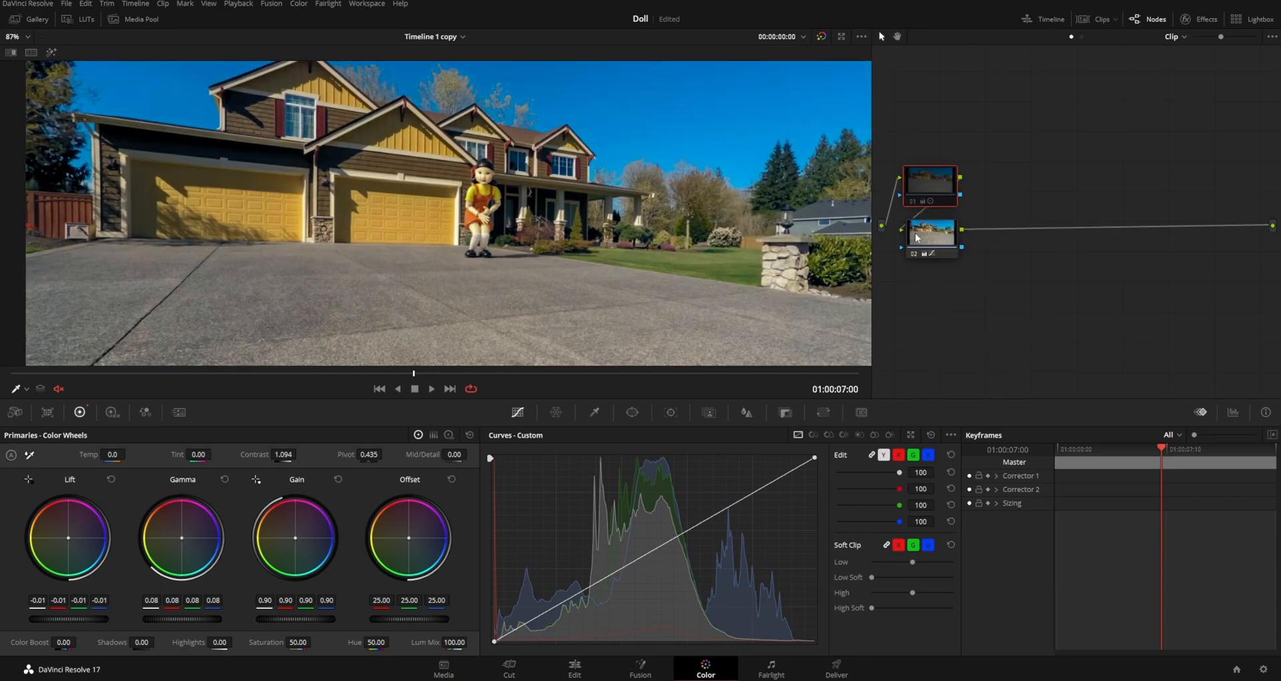
{"action": "key", "text": "alt+d"}
{"action": "scroll", "coordinate": [480, 239], "scroll_direction": "down", "scroll_amount": 2}
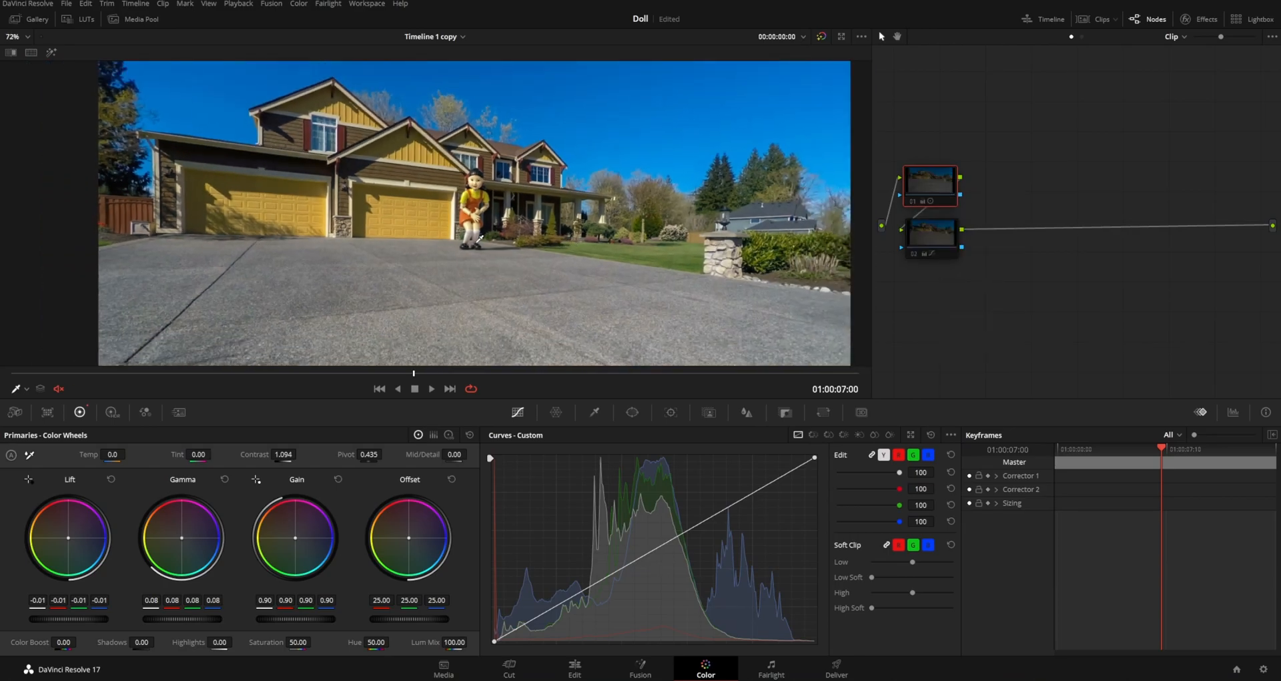
{"action": "left_click_drag", "start_coordinate": [80, 390], "coordinate": [451, 387]}
{"action": "left_click", "coordinate": [914, 202]}
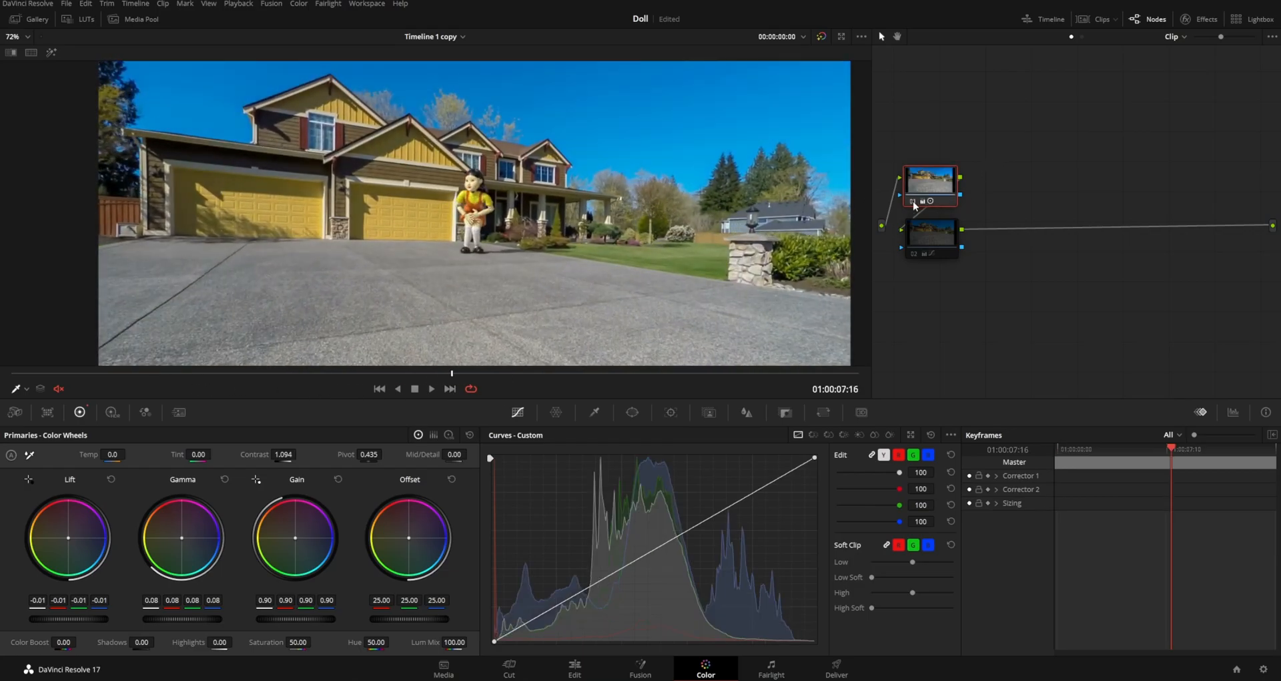
{"action": "left_click", "coordinate": [914, 202]}
{"action": "left_click", "coordinate": [913, 202]}
{"action": "scroll", "coordinate": [494, 213], "scroll_direction": "down", "scroll_amount": 2}
{"action": "scroll", "coordinate": [437, 178], "scroll_direction": "up", "scroll_amount": 2}
{"action": "left_click", "coordinate": [916, 256]}
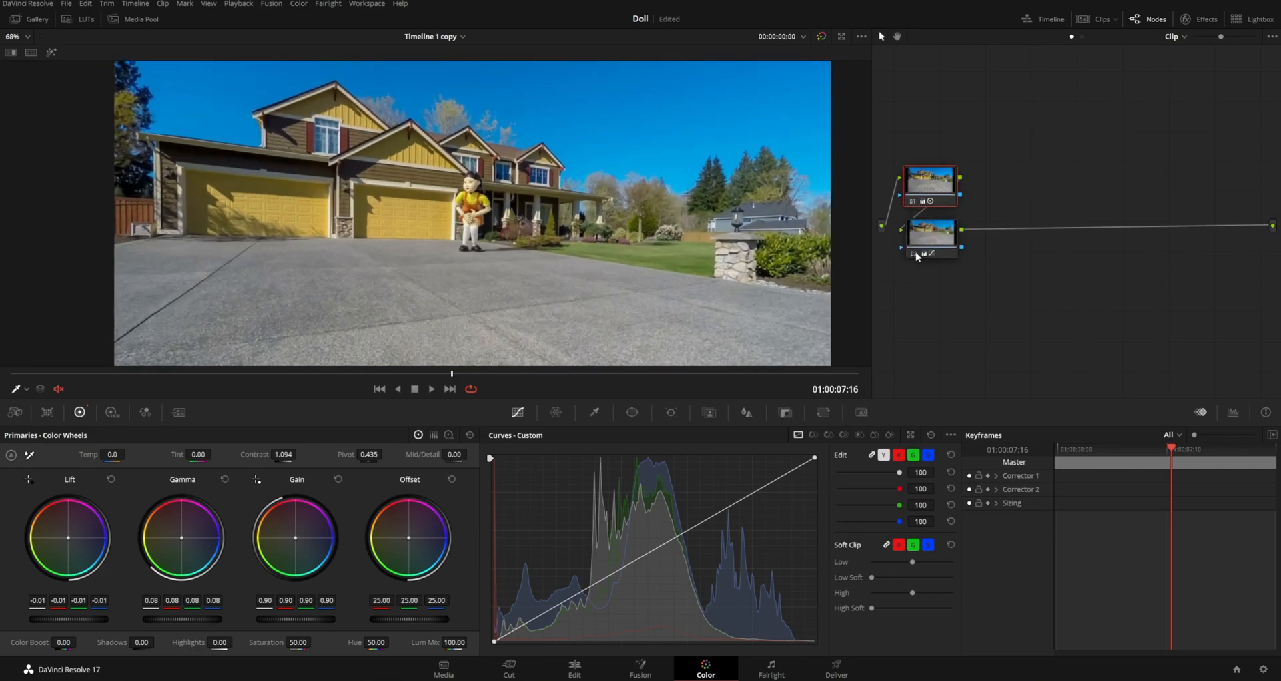
Select the second corrector node, move to 01:00:08:02 and disable both corrector nodes
{"action": "left_click", "coordinate": [927, 248]}
{"action": "scroll", "coordinate": [540, 309], "scroll_direction": "down", "scroll_amount": 3}
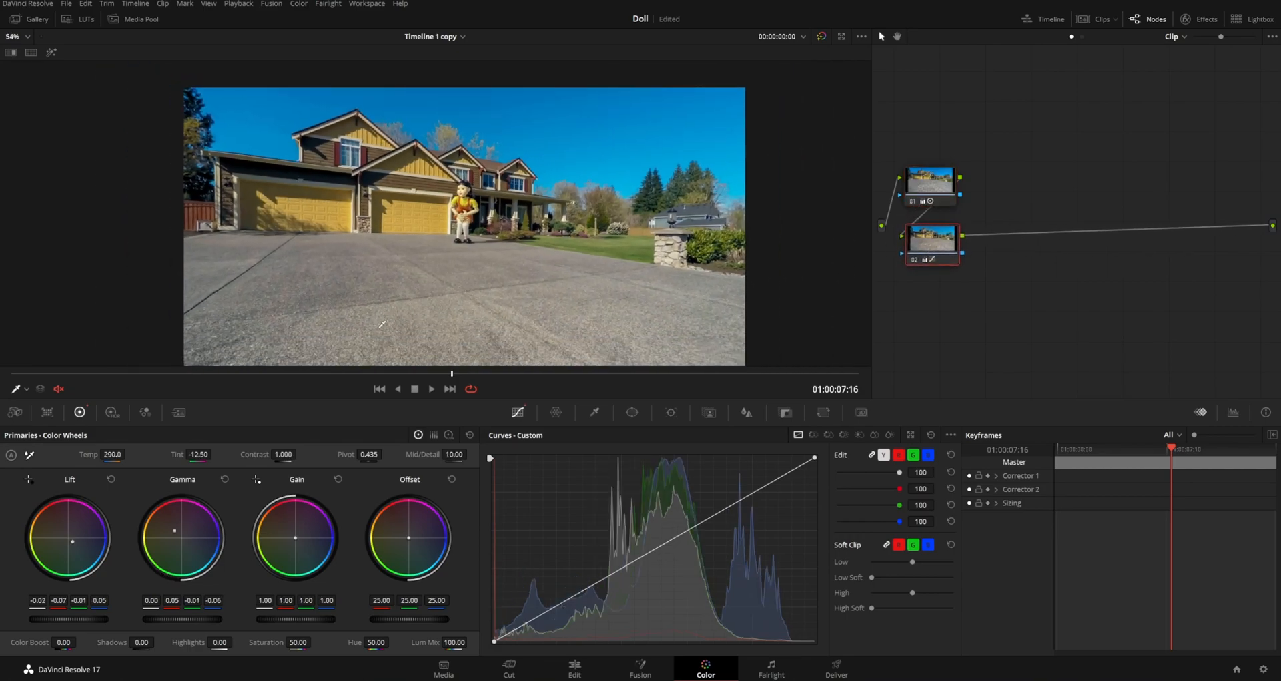
{"action": "left_click_drag", "start_coordinate": [20, 373], "coordinate": [476, 373]}
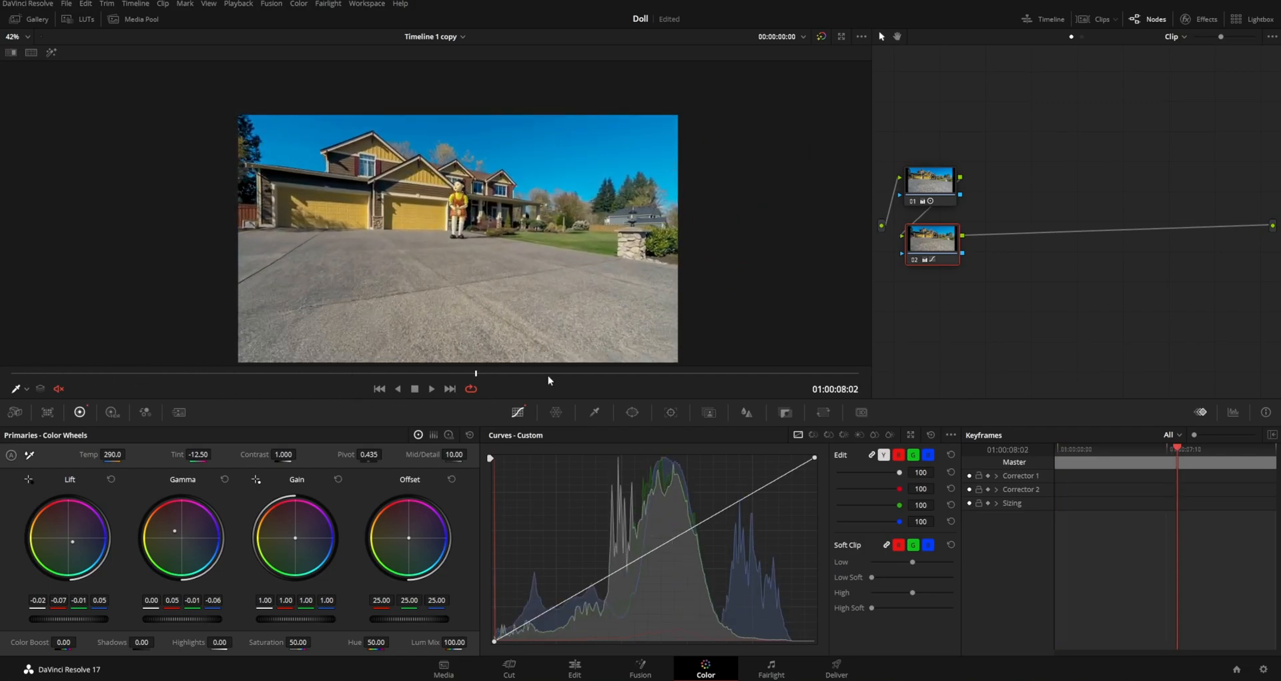
{"action": "left_click", "coordinate": [914, 201]}
{"action": "left_click", "coordinate": [915, 260]}
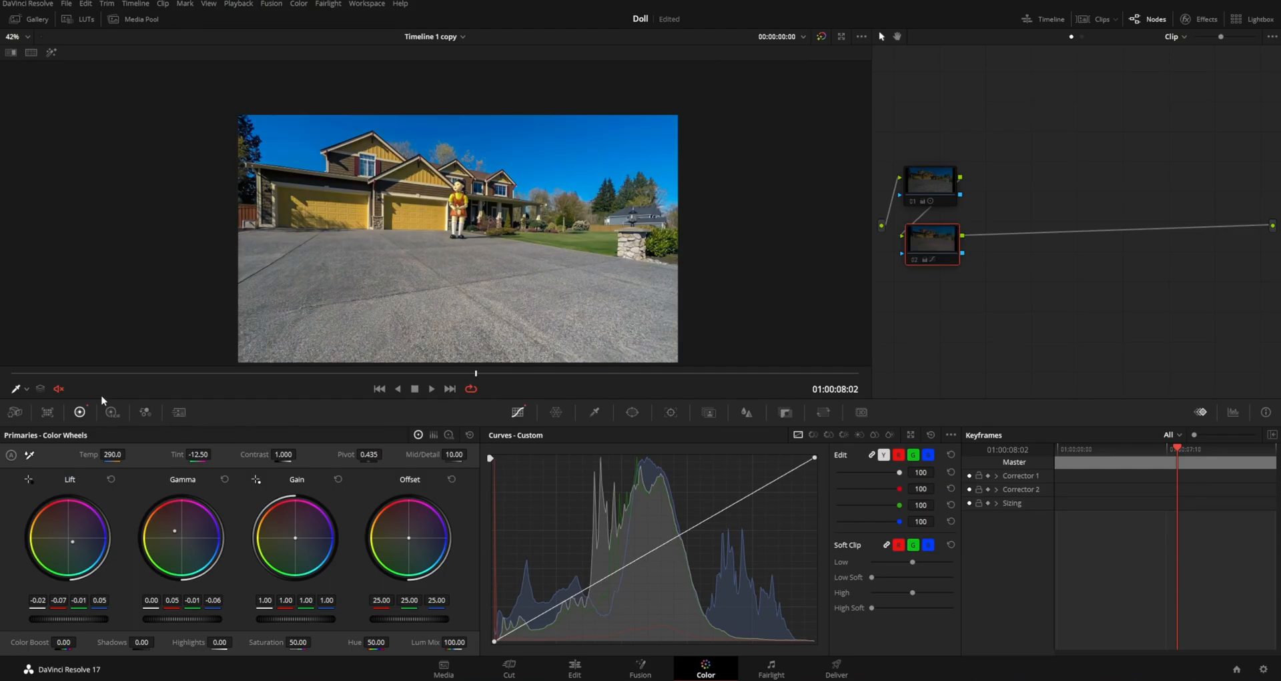
Return to the Edit page and review the first Squid Game clips after the doll render, up to about 01:00:23:18
{"action": "left_click", "coordinate": [574, 667]}
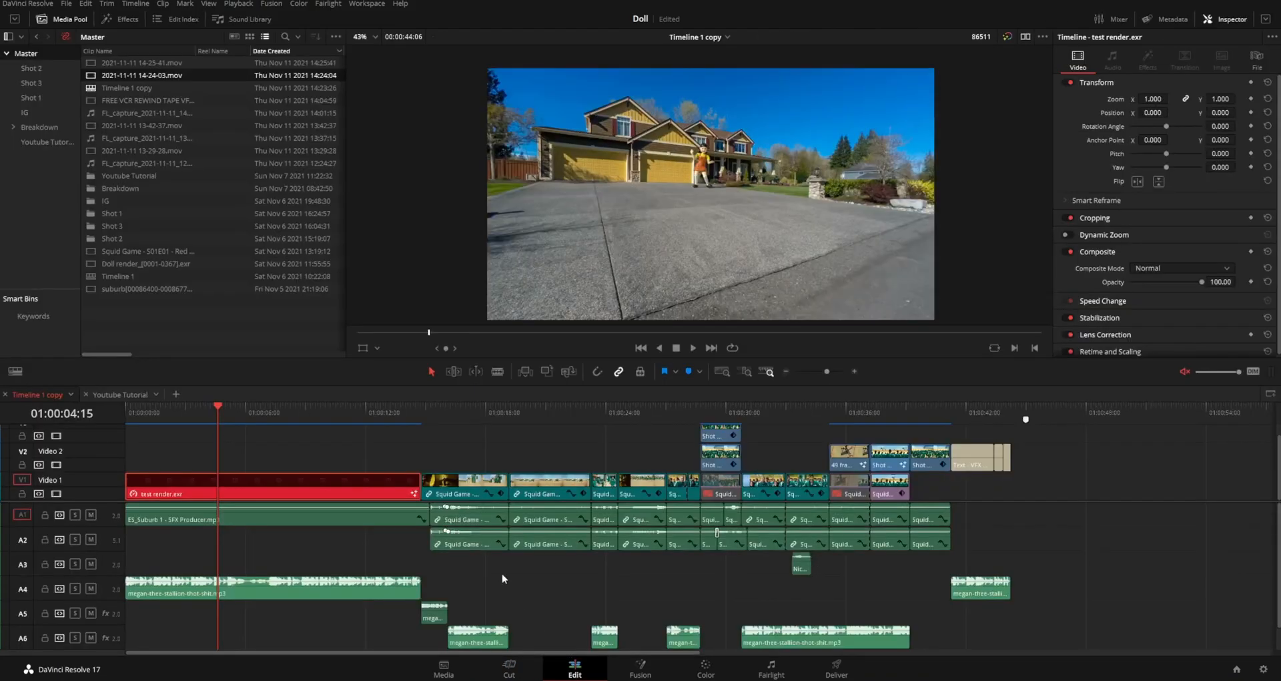
{"action": "left_click", "coordinate": [460, 418]}
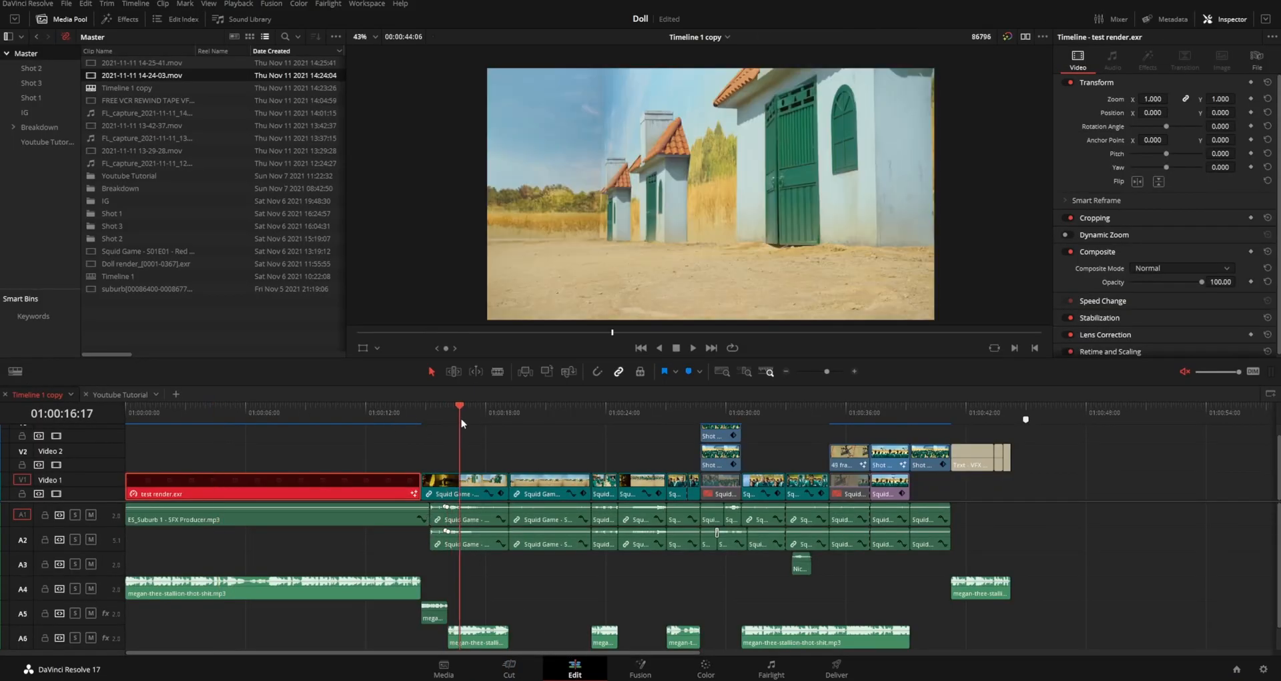
{"action": "key", "text": "space"}
{"action": "left_click", "coordinate": [469, 421]}
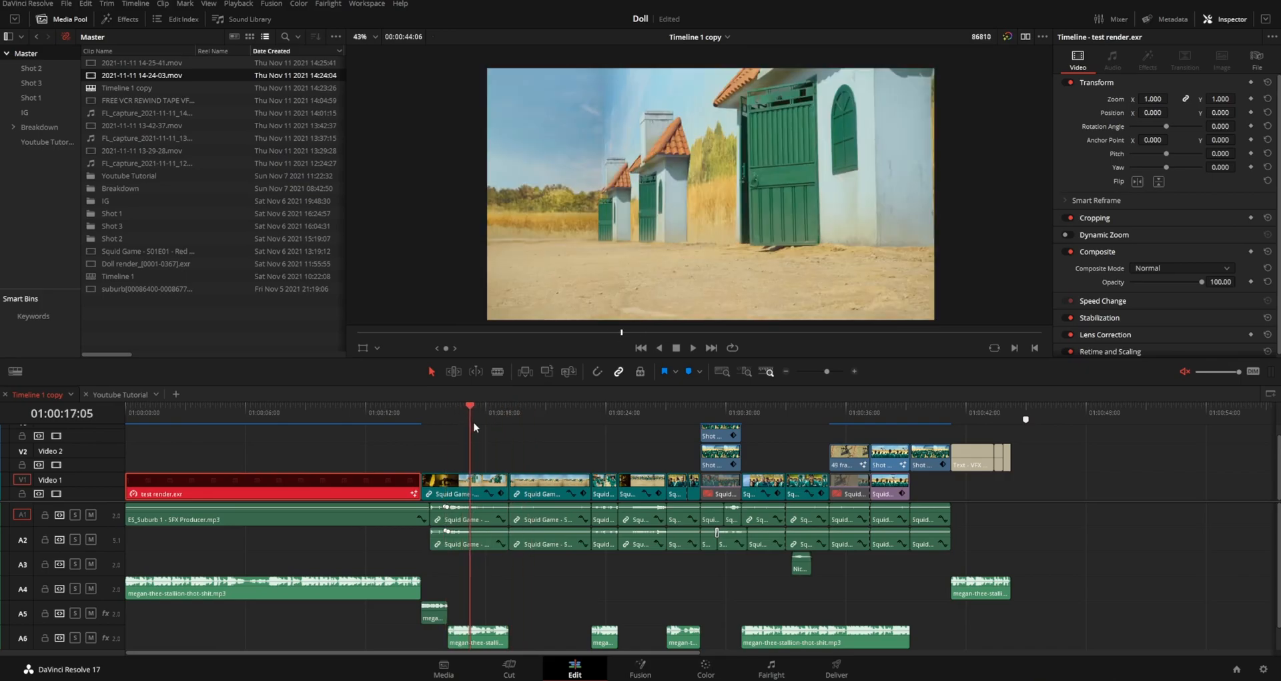
{"action": "left_click_drag", "start_coordinate": [506, 427], "coordinate": [603, 439]}
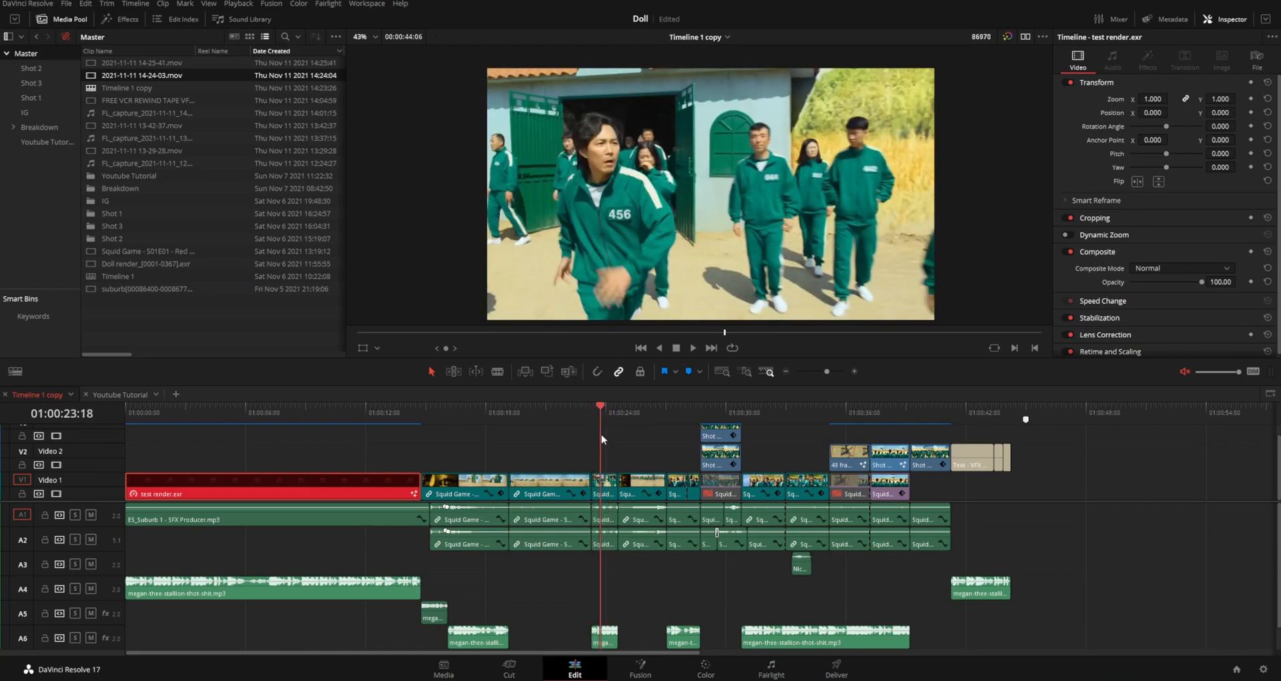
Scrub through the remaining Squid Game shots to the Shot 3 clip at 01:00:38:12
{"action": "scroll", "coordinate": [558, 568], "scroll_direction": "down", "scroll_amount": 1}
{"action": "scroll", "coordinate": [534, 594], "scroll_direction": "up", "scroll_amount": 1}
{"action": "scroll", "coordinate": [506, 598], "scroll_direction": "right", "scroll_amount": 2}
{"action": "scroll", "coordinate": [505, 442], "scroll_direction": "up", "scroll_amount": 1}
{"action": "left_click_drag", "start_coordinate": [543, 414], "coordinate": [802, 434]}
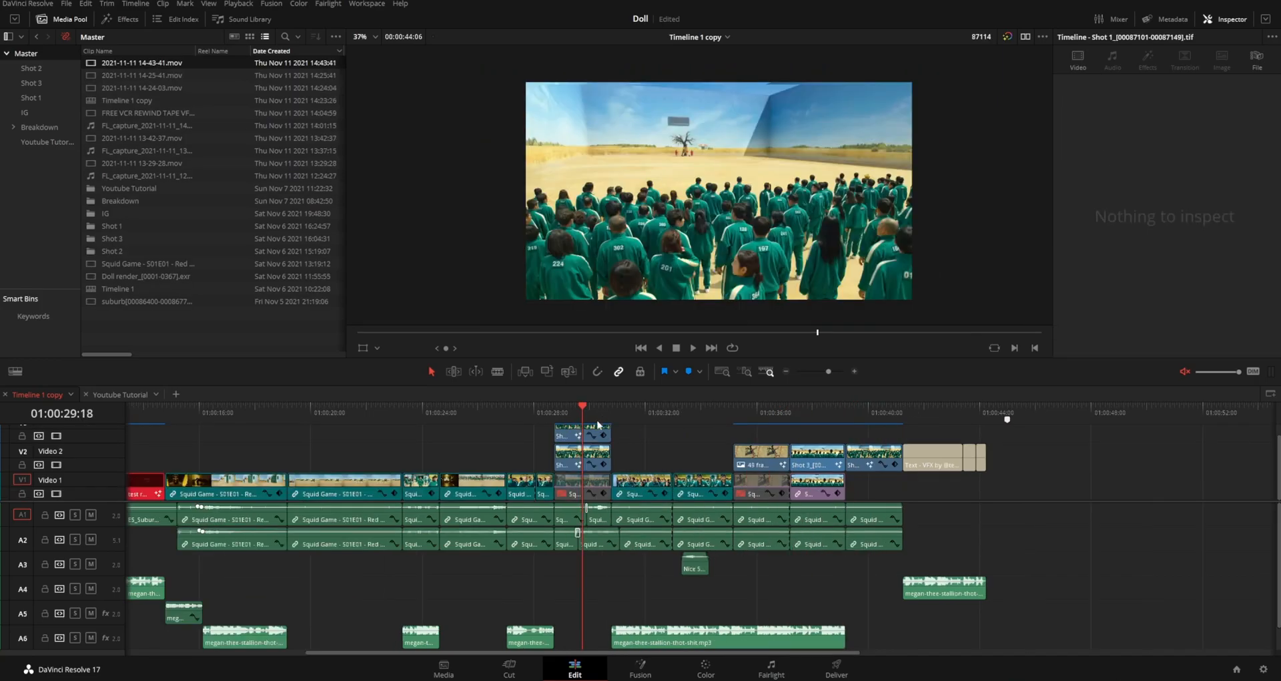
{"action": "left_click", "coordinate": [826, 415]}
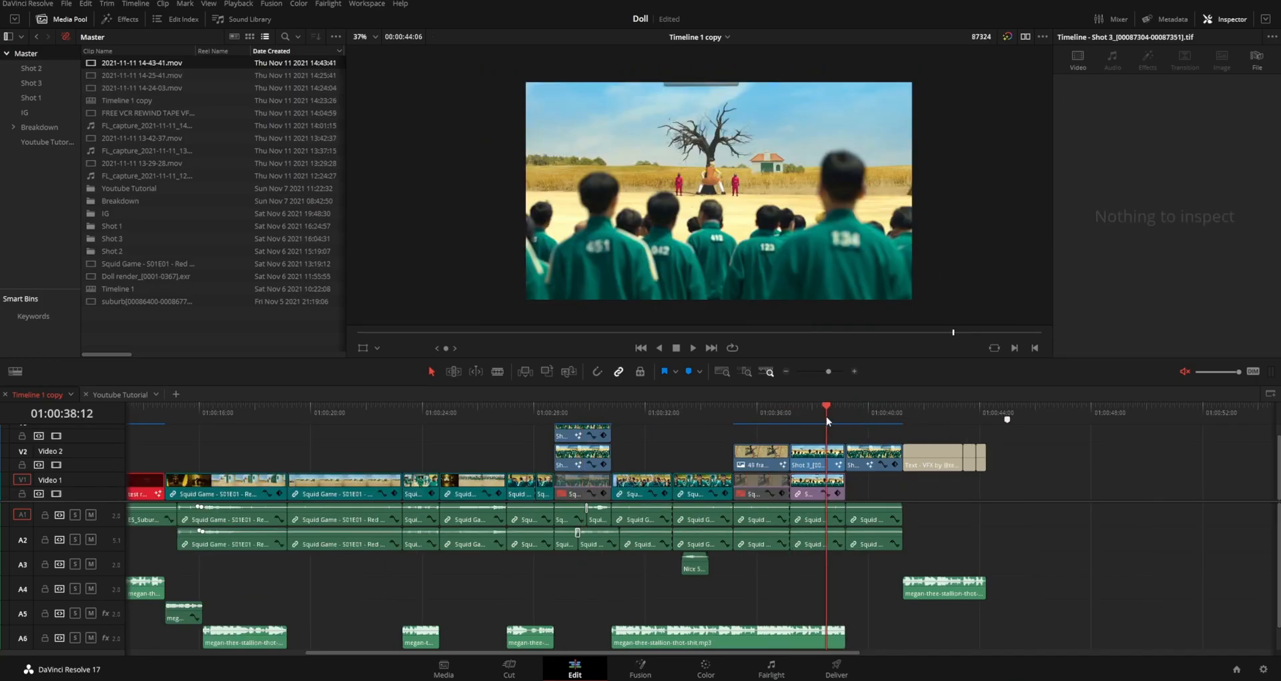
Examine the overhead doll shot in the 49 frames.tif clip in close-up around 01:00:36:00
{"action": "left_click_drag", "start_coordinate": [808, 410], "coordinate": [771, 418]}
{"action": "scroll", "coordinate": [802, 202], "scroll_direction": "up", "scroll_amount": 2}
{"action": "scroll", "coordinate": [687, 167], "scroll_direction": "up", "scroll_amount": 6}
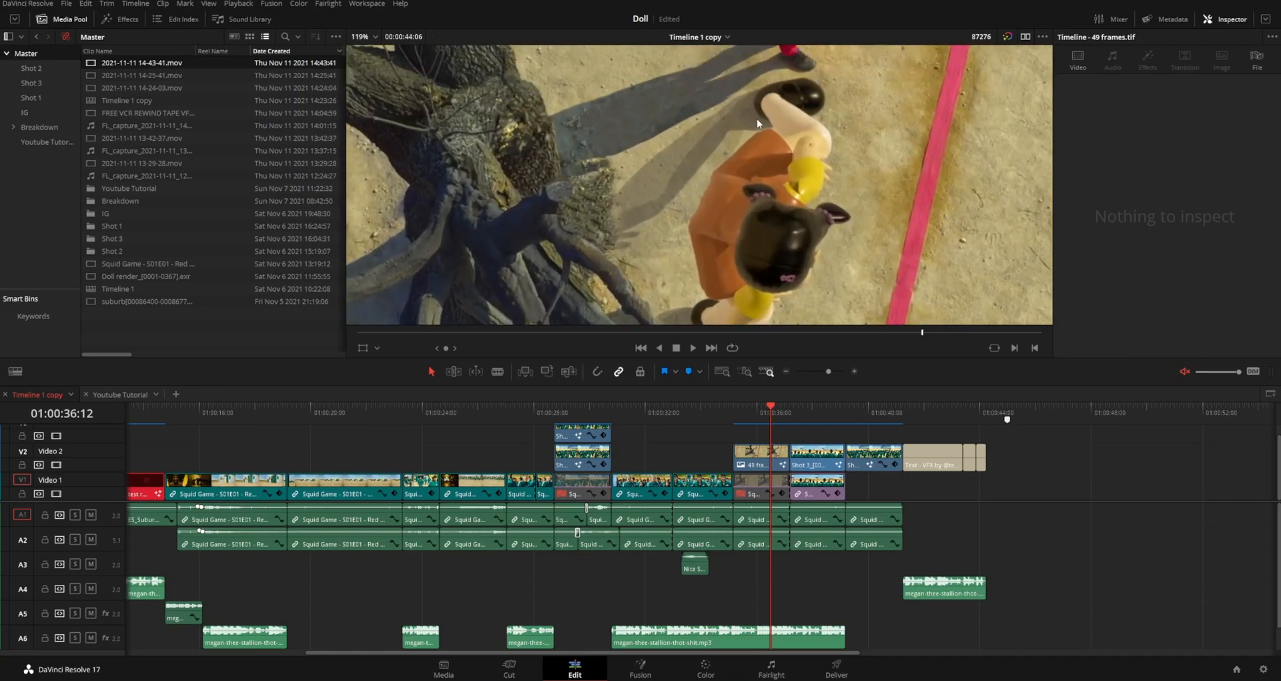
{"action": "left_click_drag", "start_coordinate": [747, 419], "coordinate": [756, 414]}
{"action": "scroll", "coordinate": [745, 230], "scroll_direction": "down", "scroll_amount": 1}
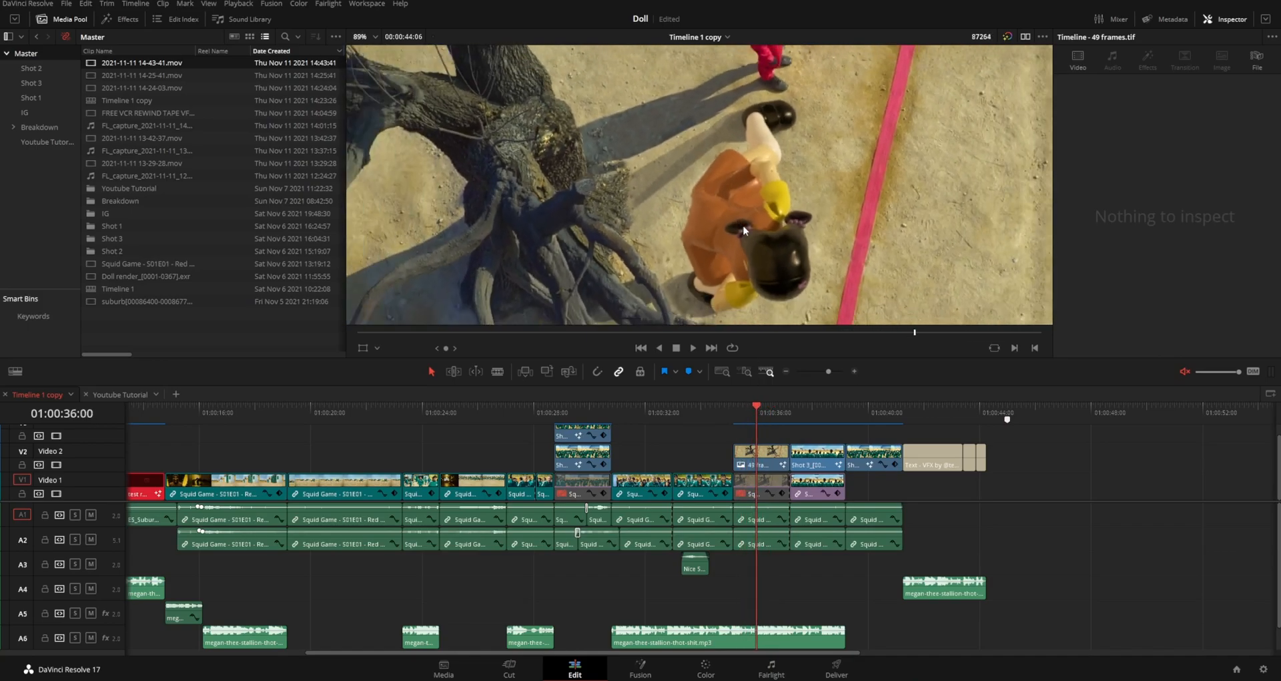
{"action": "scroll", "coordinate": [744, 230], "scroll_direction": "down", "scroll_amount": 2}
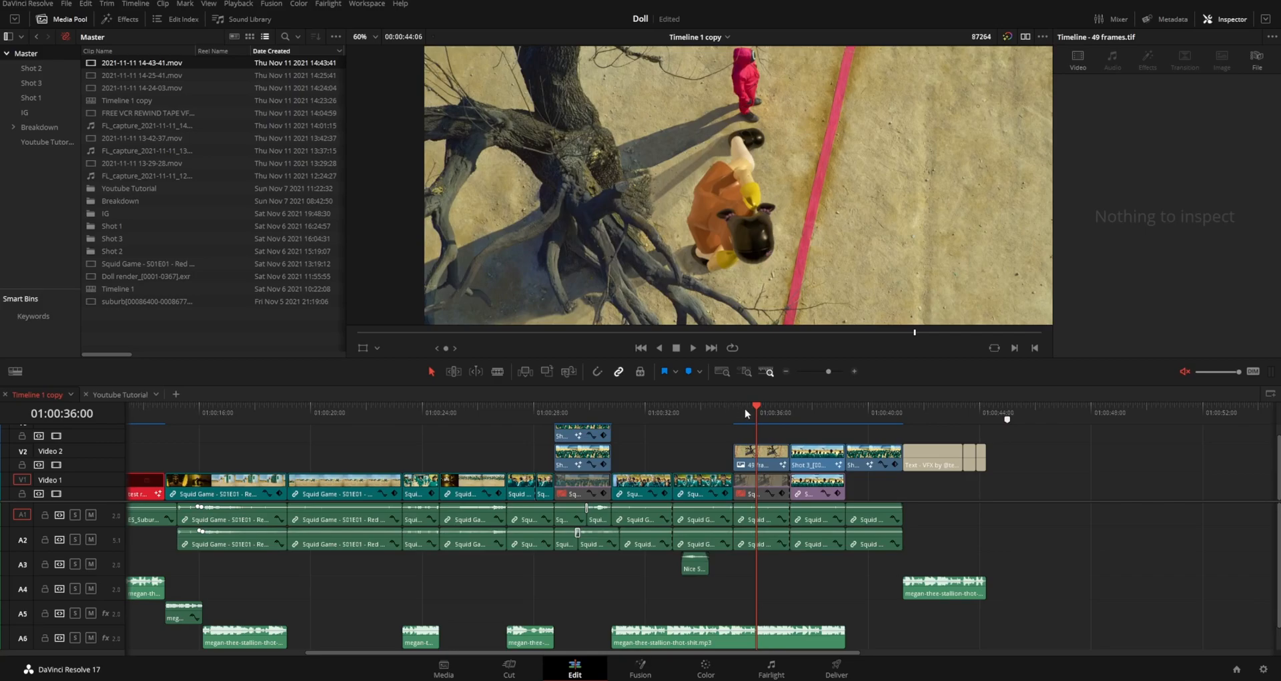
Enable the original Squid Game clip beneath 49 frames.tif and disable the 49 frames.tif clip on Video 2
{"action": "left_click", "coordinate": [771, 487]}
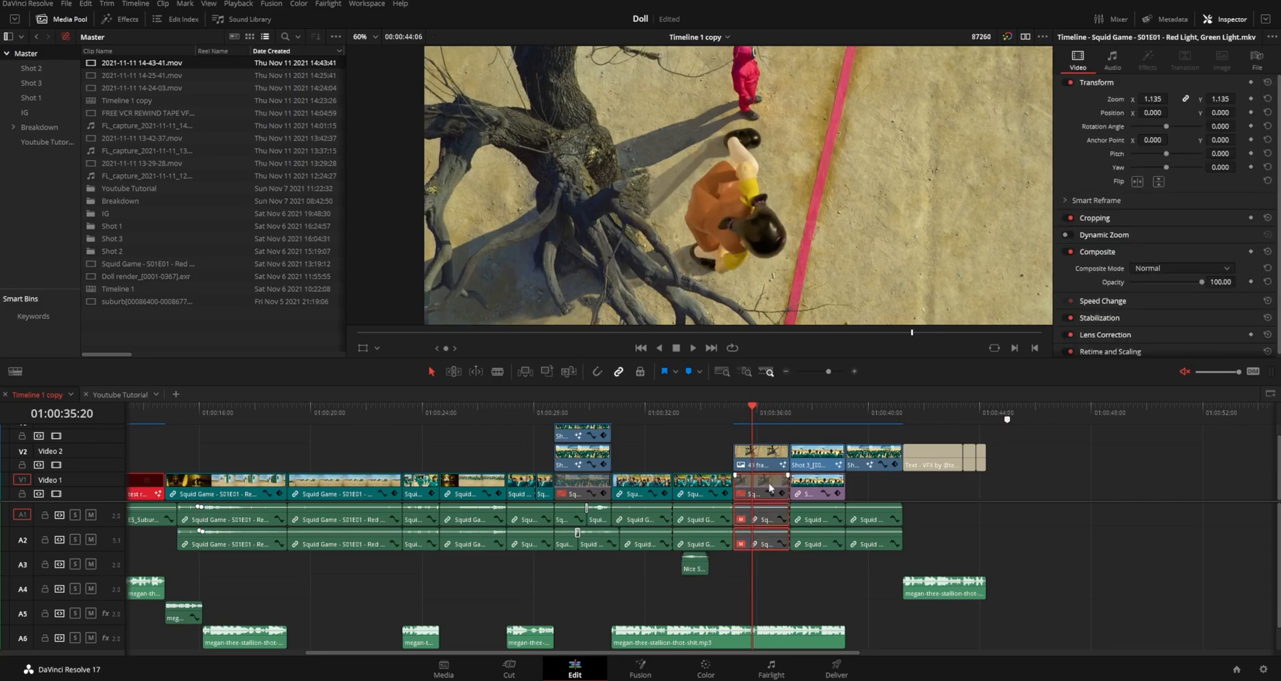
{"action": "left_click", "coordinate": [767, 457]}
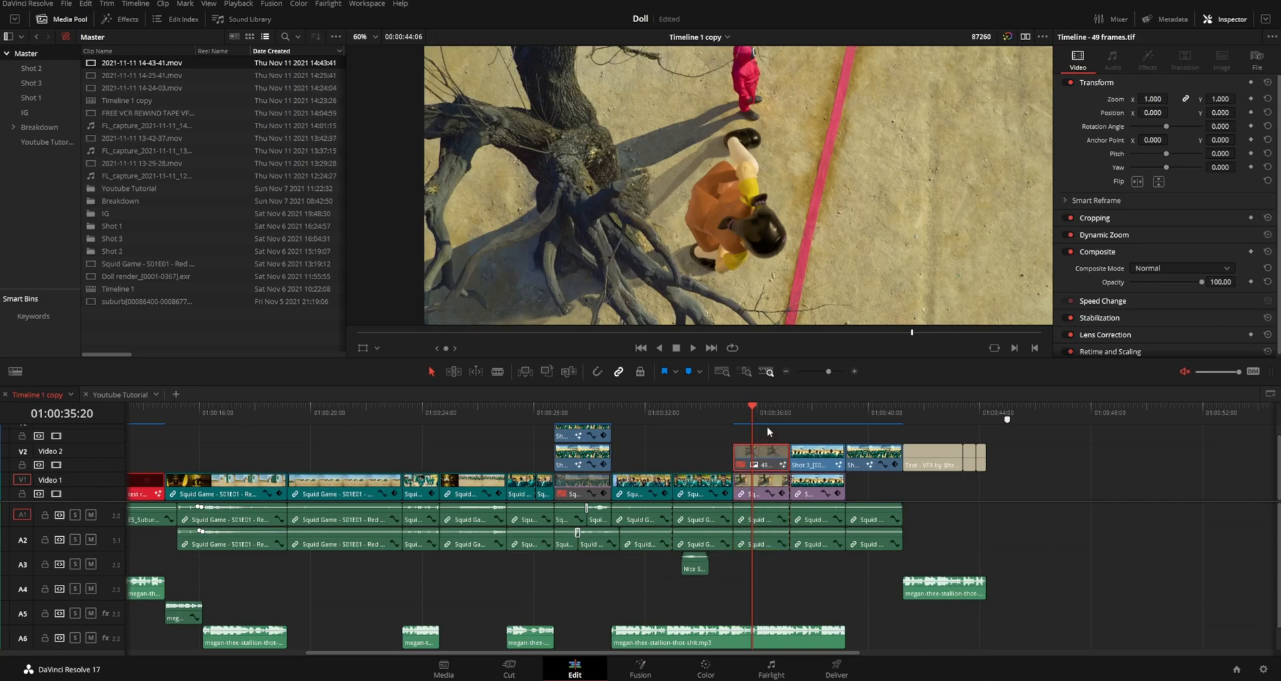
Examine the original overhead doll shot in close-up at 01:00:36:12, including the doll, tree roots and ground shadows
{"action": "mouse_move", "coordinate": [758, 414]}
{"action": "left_mouse_down"}
{"action": "mouse_move", "coordinate": [737, 411]}
{"action": "mouse_move", "coordinate": [772, 413]}
{"action": "left_mouse_up"}
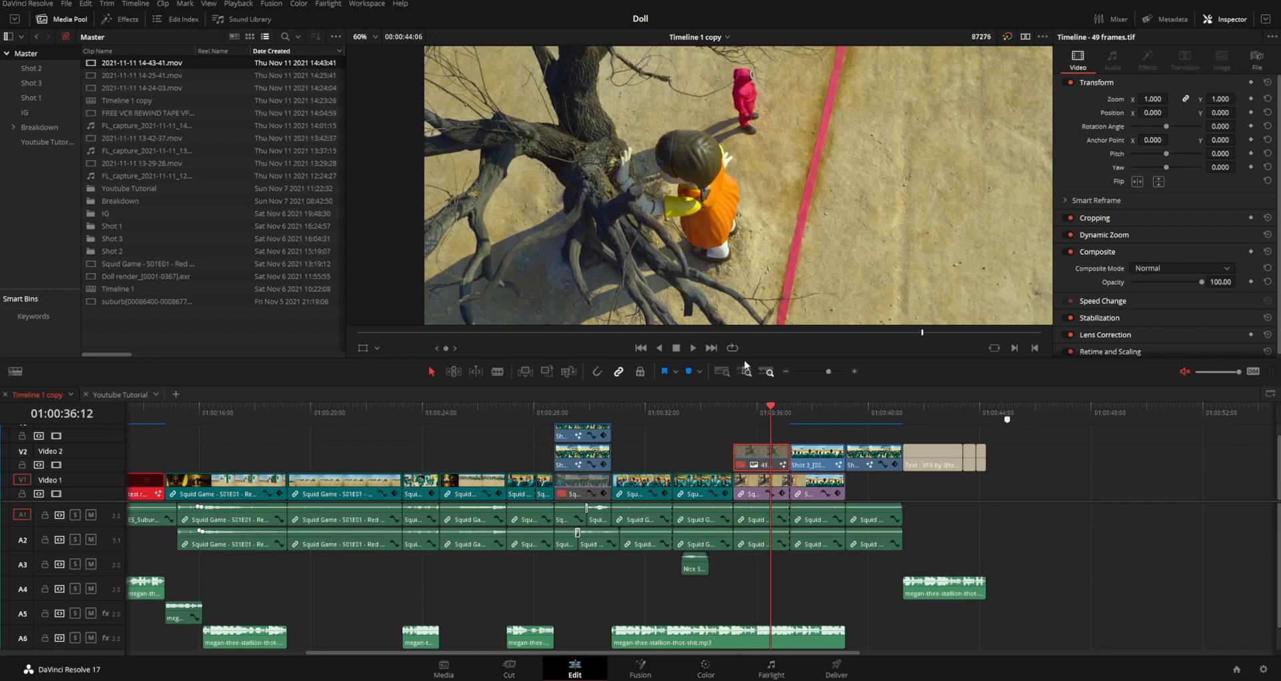
{"action": "scroll", "coordinate": [666, 203], "scroll_direction": "up", "scroll_amount": 5}
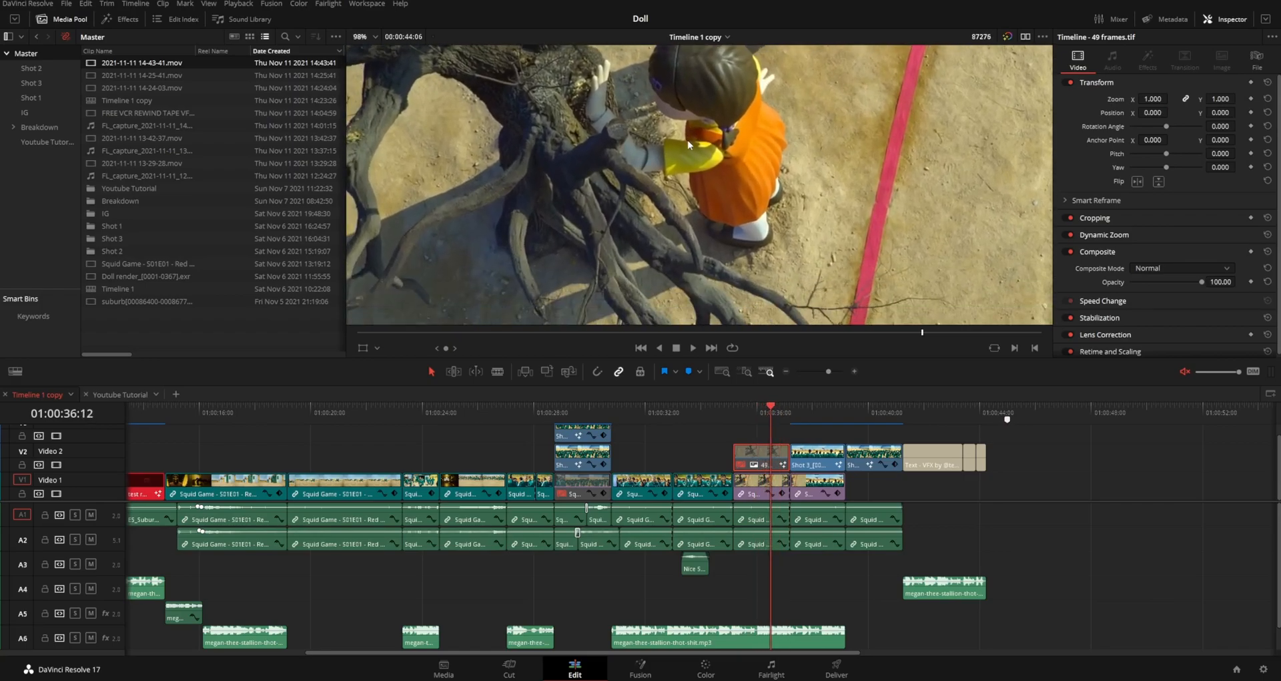
{"action": "scroll", "coordinate": [675, 150], "scroll_direction": "up", "scroll_amount": 3}
{"action": "scroll", "coordinate": [679, 153], "scroll_direction": "down", "scroll_amount": 1}
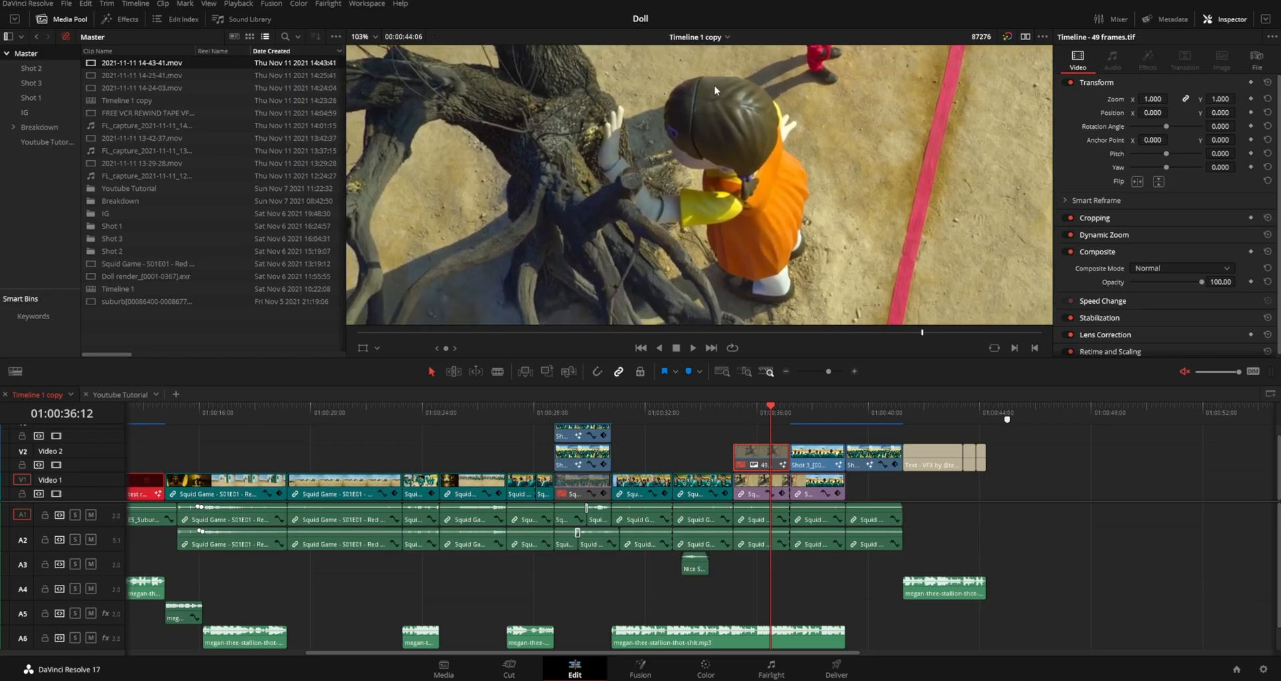
{"action": "scroll", "coordinate": [821, 194], "scroll_direction": "down", "scroll_amount": 1}
{"action": "scroll", "coordinate": [721, 187], "scroll_direction": "left", "scroll_amount": 3}
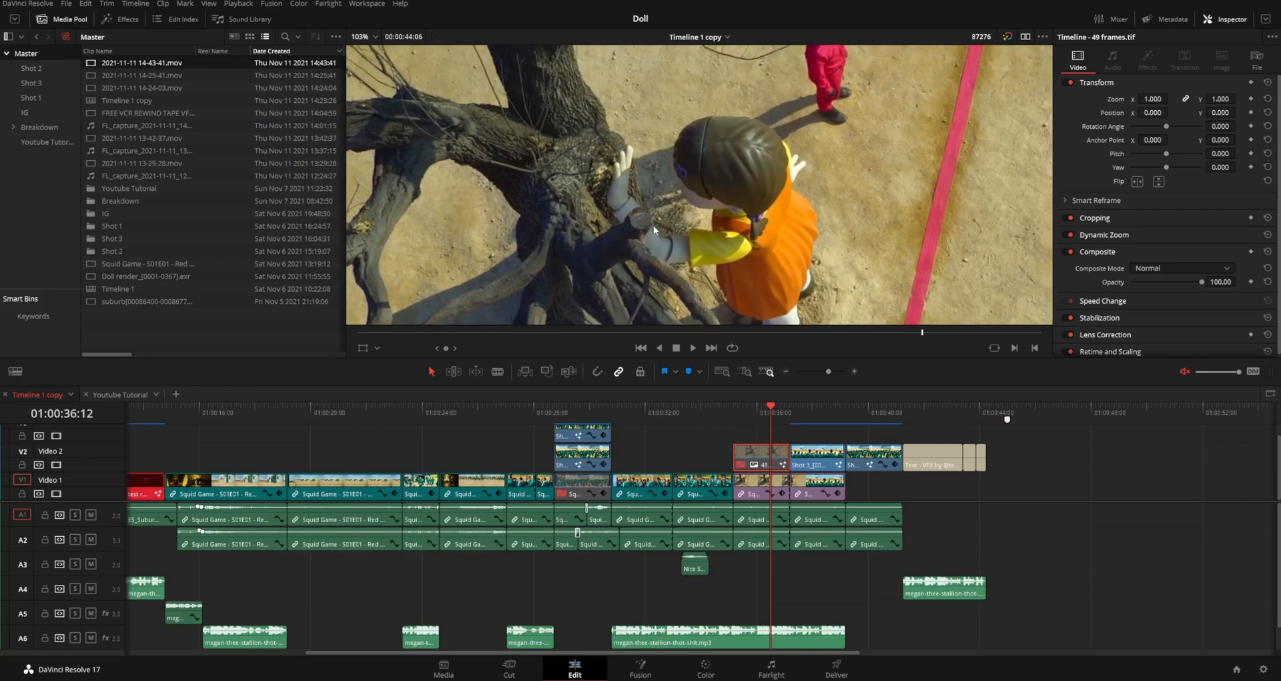
{"action": "scroll", "coordinate": [720, 205], "scroll_direction": "down", "scroll_amount": 2}
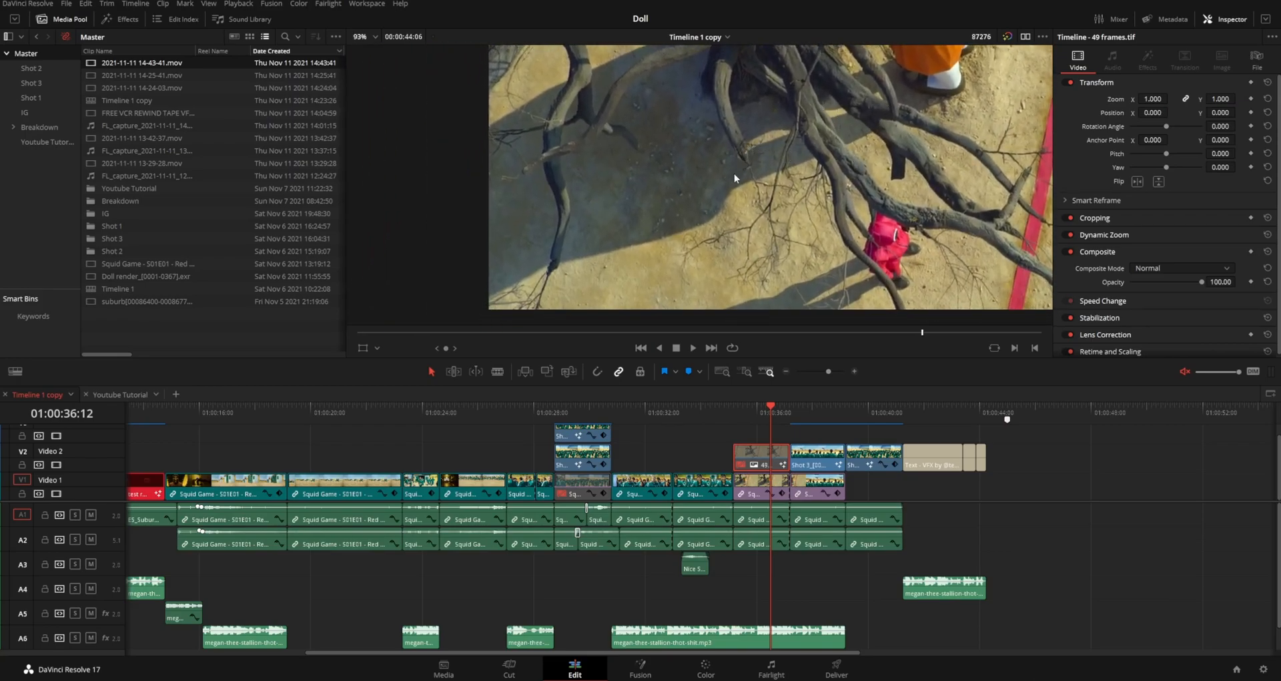
{"action": "middle_click_drag", "start_coordinate": [730, 200], "coordinate": [790, 98]}
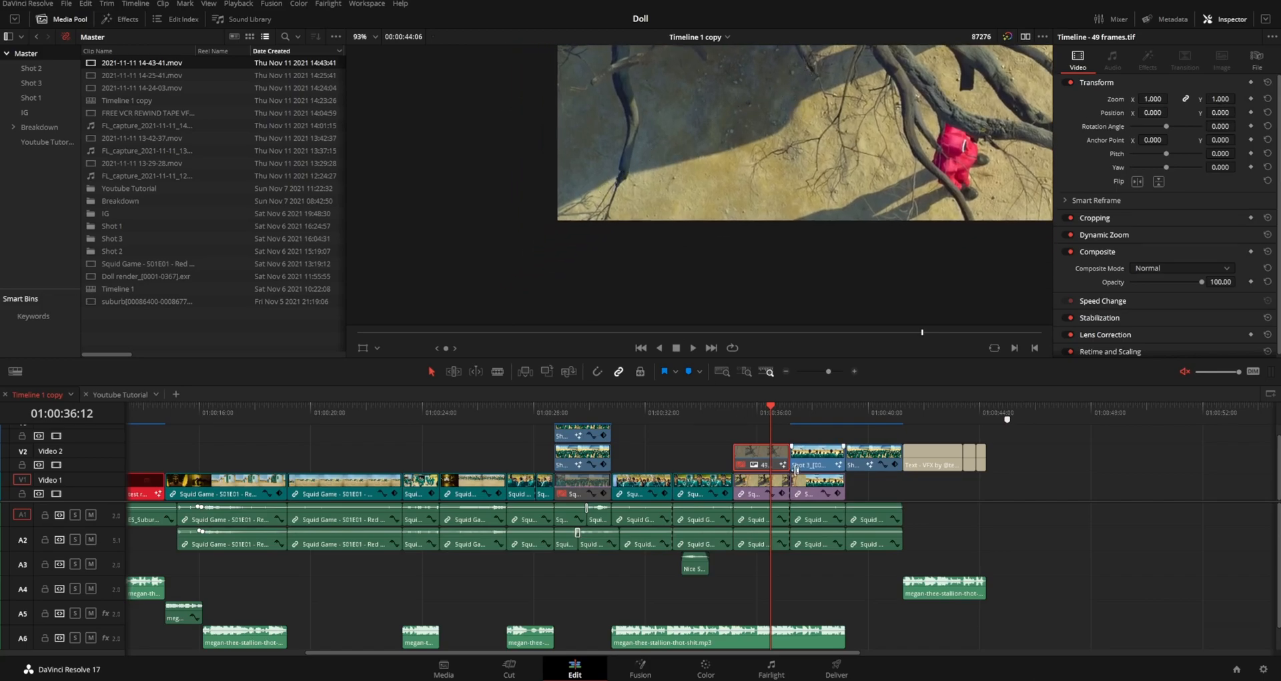
Re-enable the 49 frames.tif clip on Video 2 and inspect the composited doll beside the tree roots at 01:00:36:12
{"action": "key", "text": "d"}
{"action": "scroll", "coordinate": [775, 88], "scroll_direction": "down", "scroll_amount": 2}
{"action": "middle_click_drag", "start_coordinate": [775, 88], "coordinate": [733, 226]}
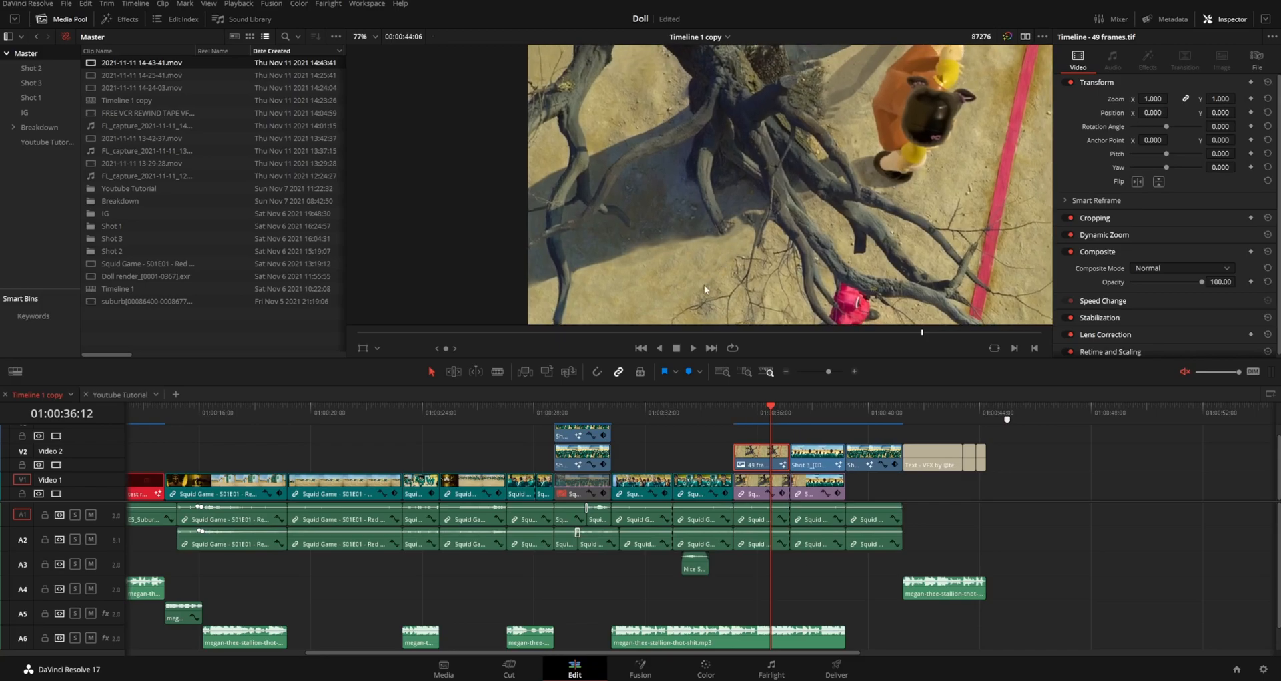
{"action": "middle_click_drag", "start_coordinate": [706, 283], "coordinate": [739, 212]}
{"action": "middle_click_drag", "start_coordinate": [772, 175], "coordinate": [819, 358]}
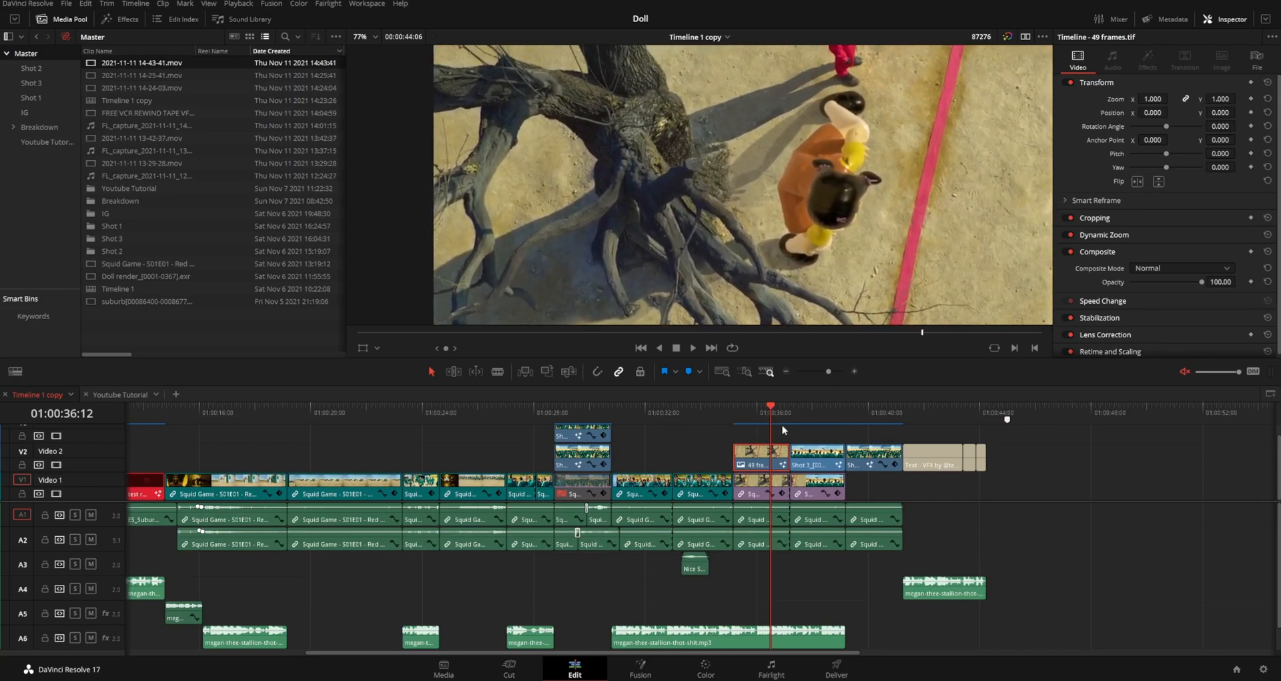
Open the 49 frames.tif clip's composition in Fusion and show the MediaIn2 shadow pass in the empty viewer
{"action": "left_click", "coordinate": [642, 671]}
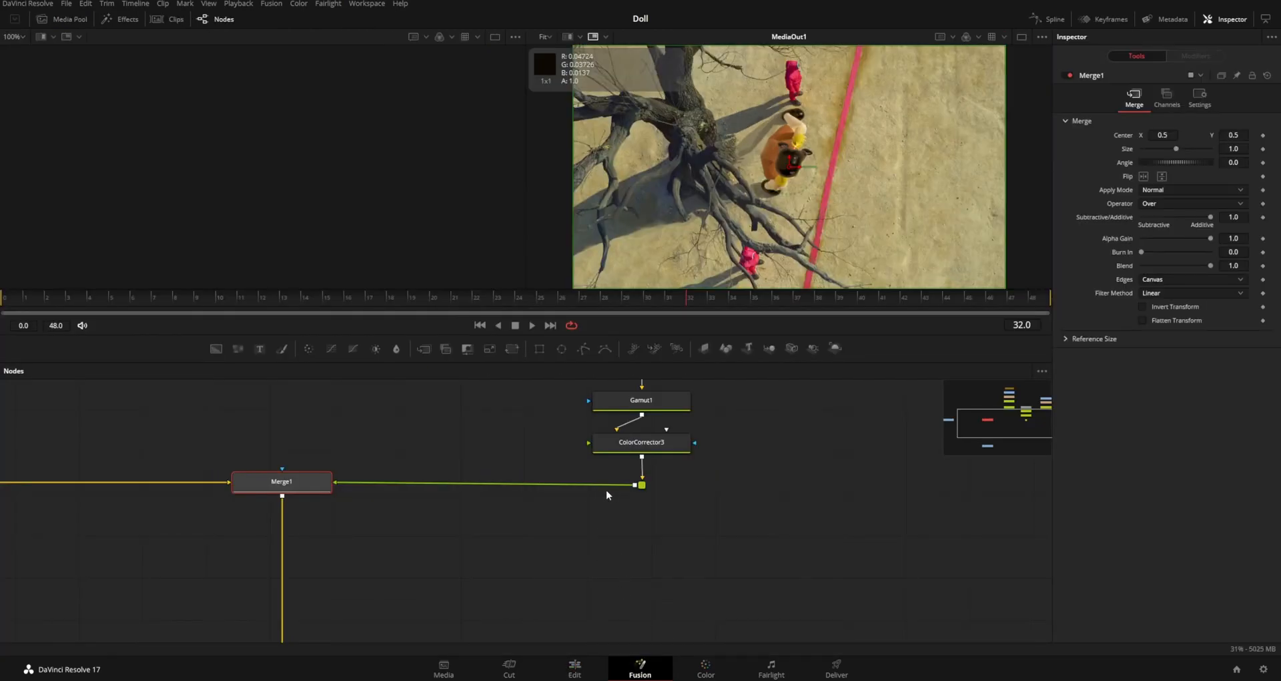
{"action": "scroll", "coordinate": [798, 473], "scroll_direction": "down", "scroll_amount": 3, "text": "ctrl"}
{"action": "middle_click_drag", "start_coordinate": [692, 448], "coordinate": [708, 488]}
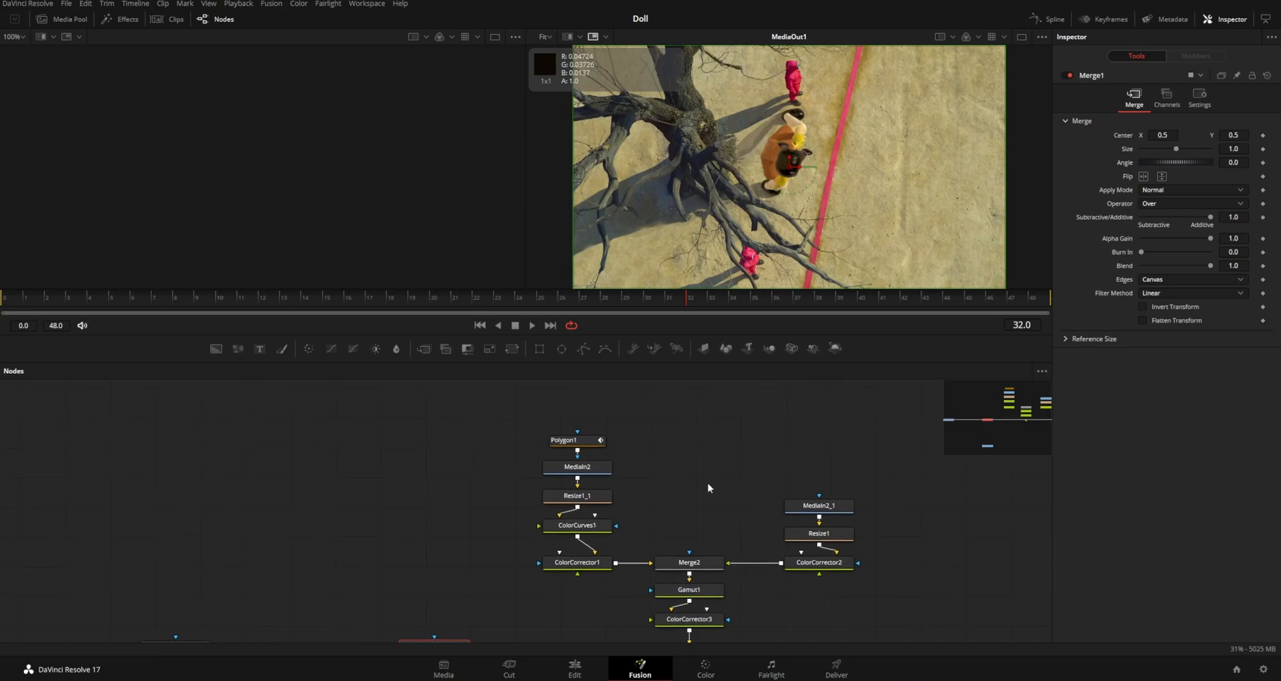
{"action": "left_click_drag", "start_coordinate": [593, 450], "coordinate": [583, 443]}
{"action": "left_click", "coordinate": [603, 476]}
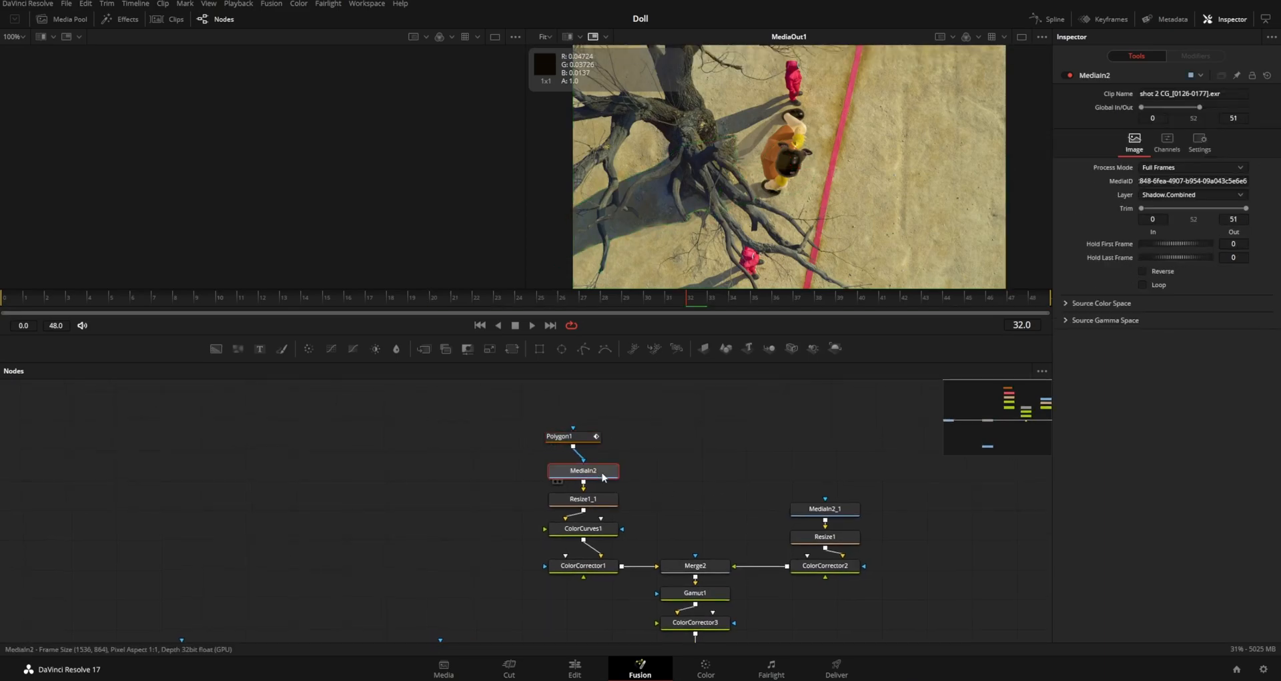
{"action": "key", "text": "1"}
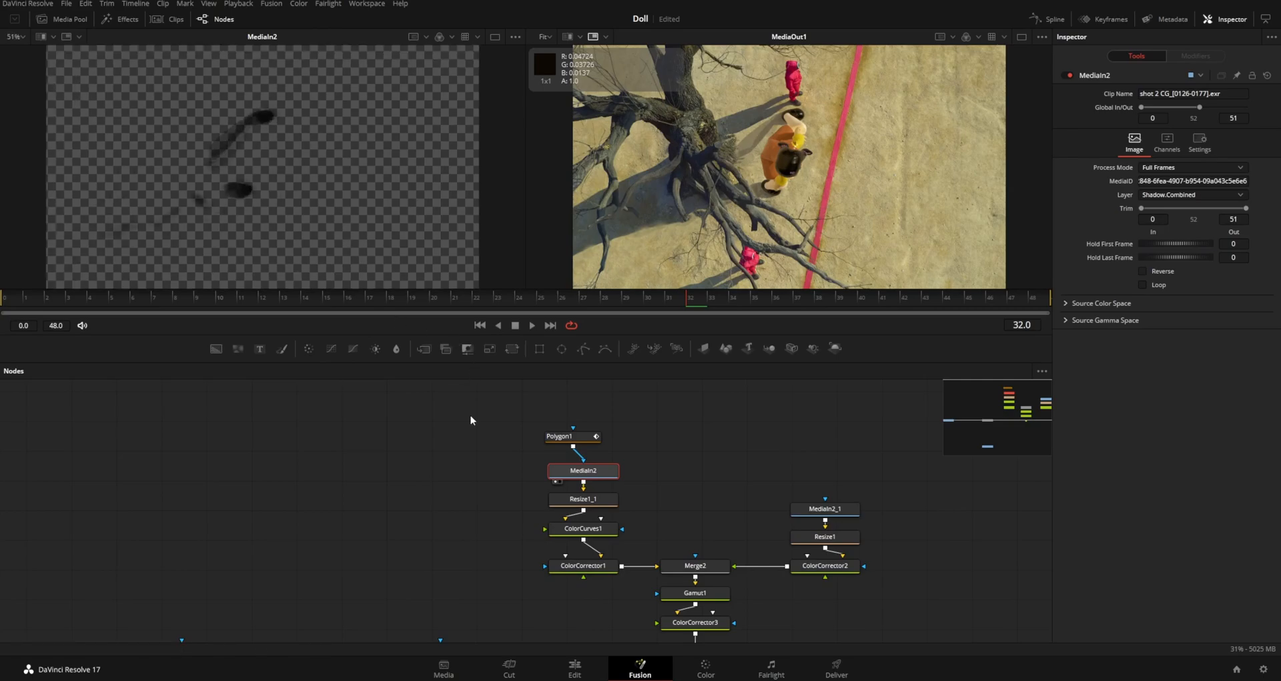
Disconnect the Polygon1 mask from MediaIn2 and inspect the unmasked shadow pass at frame 33
{"action": "mouse_move", "coordinate": [572, 437]}
{"action": "left_mouse_down"}
{"action": "mouse_move", "coordinate": [470, 441]}
{"action": "mouse_move", "coordinate": [613, 431]}
{"action": "mouse_move", "coordinate": [585, 464]}
{"action": "mouse_move", "coordinate": [632, 455]}
{"action": "mouse_move", "coordinate": [583, 466]}
{"action": "mouse_move", "coordinate": [589, 430]}
{"action": "mouse_move", "coordinate": [590, 444]}
{"action": "left_mouse_up"}
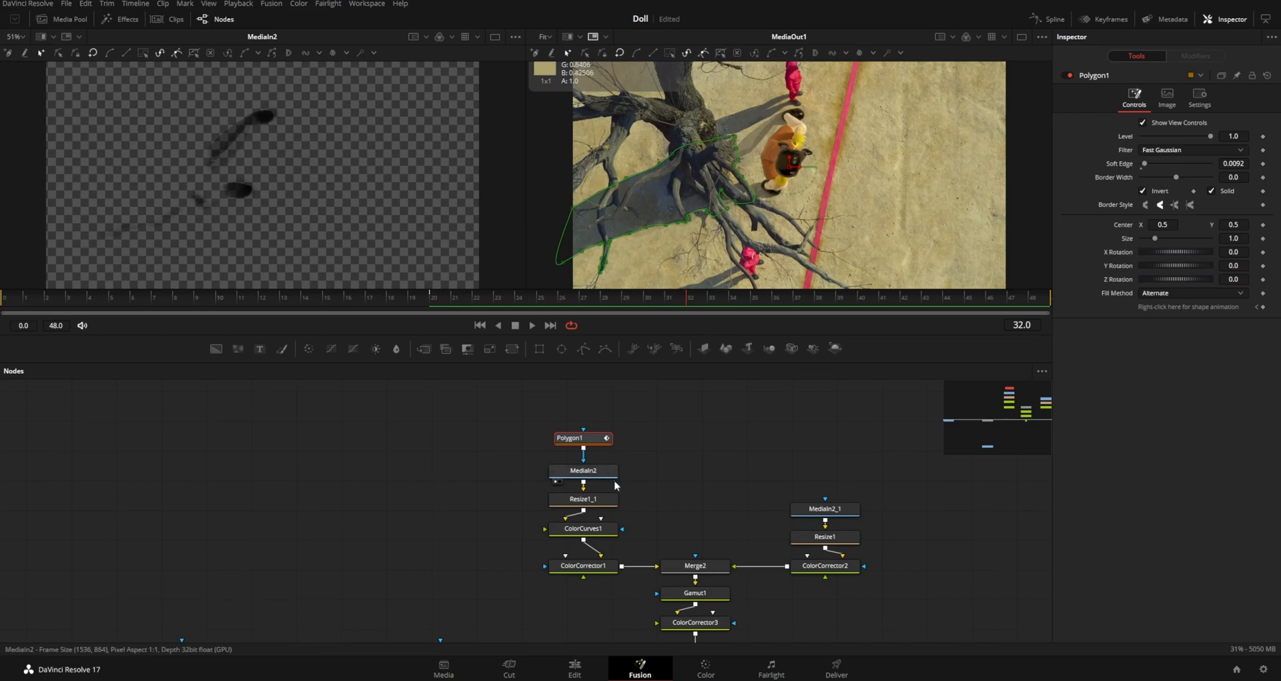
{"action": "left_click_drag", "start_coordinate": [597, 441], "coordinate": [511, 442], "text": "shift"}
{"action": "left_click", "coordinate": [696, 384]}
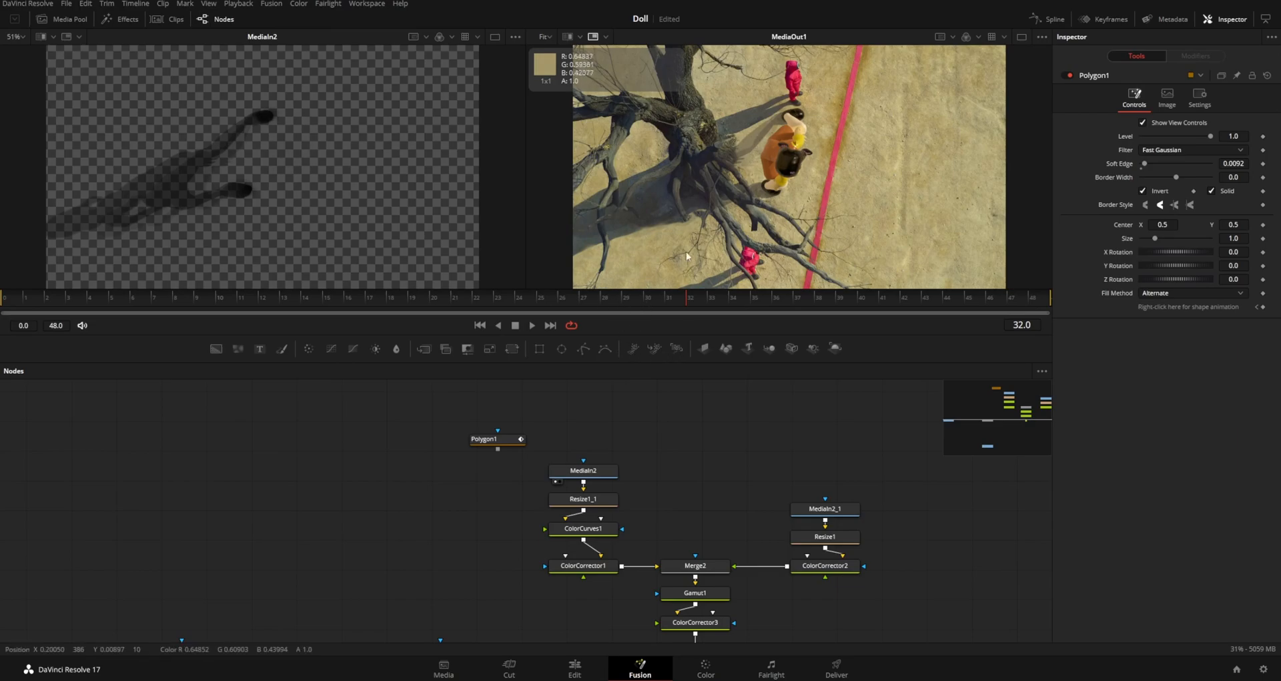
{"action": "left_click", "coordinate": [703, 299]}
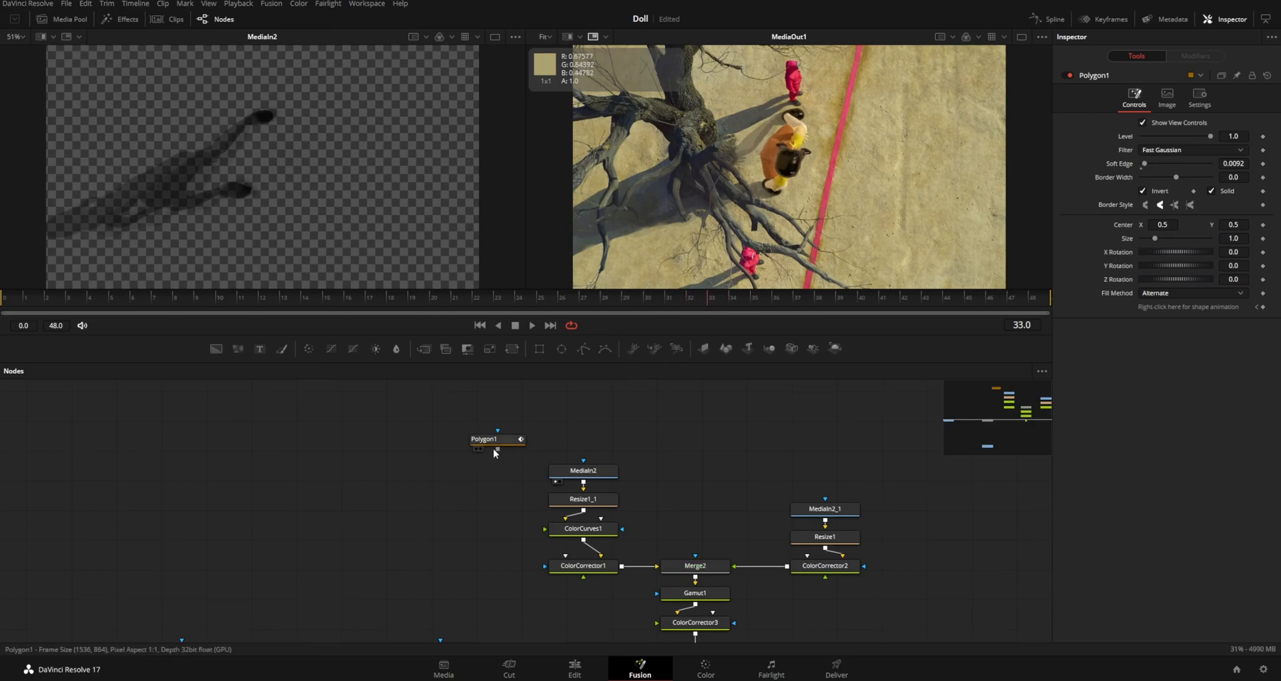
Reconnect the Polygon1 mask to MediaIn2 and inspect the composited doll in close-up at frame 33
{"action": "left_click_drag", "start_coordinate": [497, 449], "coordinate": [577, 463]}
{"action": "left_click_drag", "start_coordinate": [498, 449], "coordinate": [603, 439]}
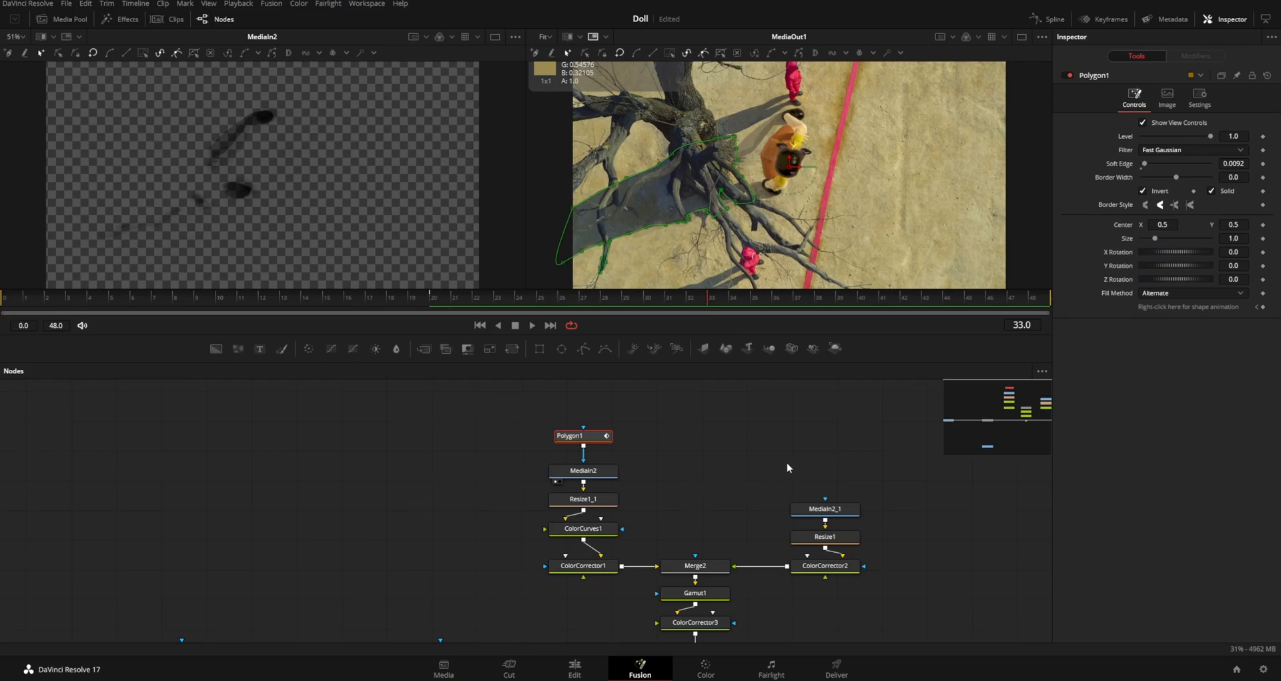
{"action": "scroll", "coordinate": [756, 166], "scroll_direction": "up", "scroll_amount": 5}
{"action": "scroll", "coordinate": [781, 158], "scroll_direction": "down", "scroll_amount": 3}
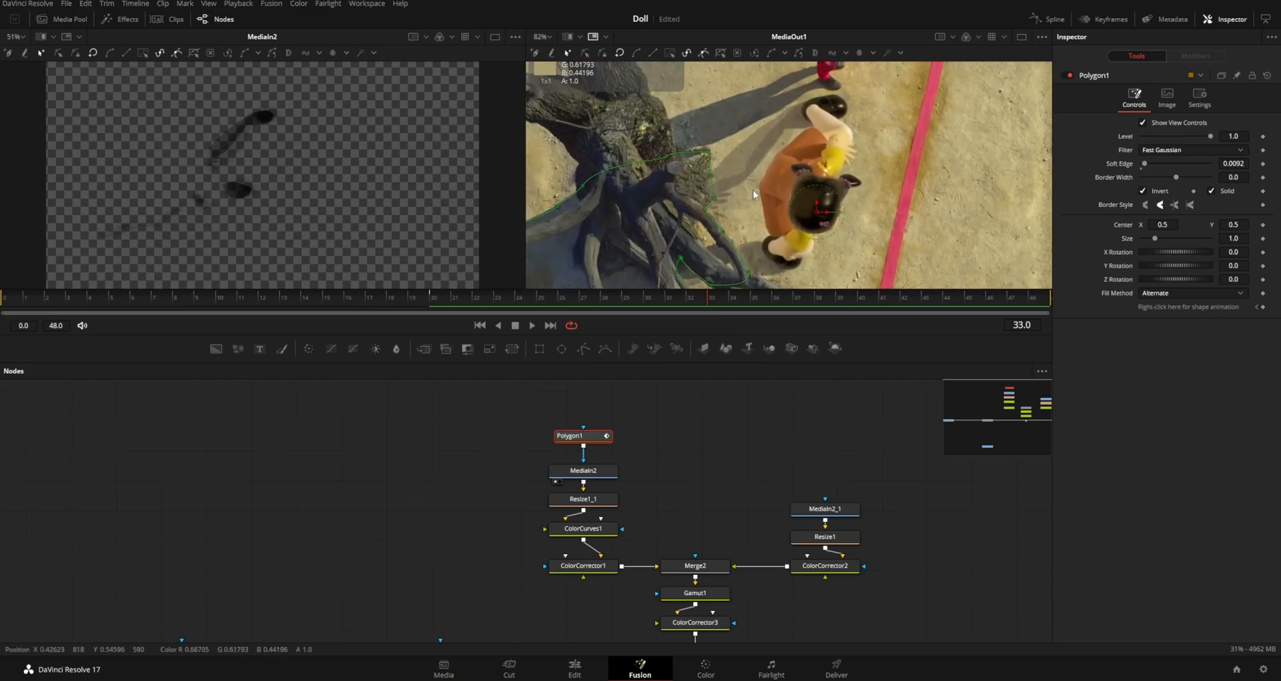
Review the node tree from the shadow and doll branches through Merge1, and select the MediaIn1 background node
{"action": "scroll", "coordinate": [734, 494], "scroll_direction": "down", "scroll_amount": 2, "text": "ctrl"}
{"action": "middle_click_drag", "start_coordinate": [706, 499], "coordinate": [740, 461]}
{"action": "left_click_drag", "start_coordinate": [611, 406], "coordinate": [919, 621]}
{"action": "middle_click_drag", "start_coordinate": [743, 621], "coordinate": [842, 610]}
{"action": "mouse_move", "coordinate": [465, 544]}
{"action": "left_mouse_down"}
{"action": "mouse_move", "coordinate": [559, 547]}
{"action": "mouse_move", "coordinate": [485, 547]}
{"action": "left_mouse_up"}
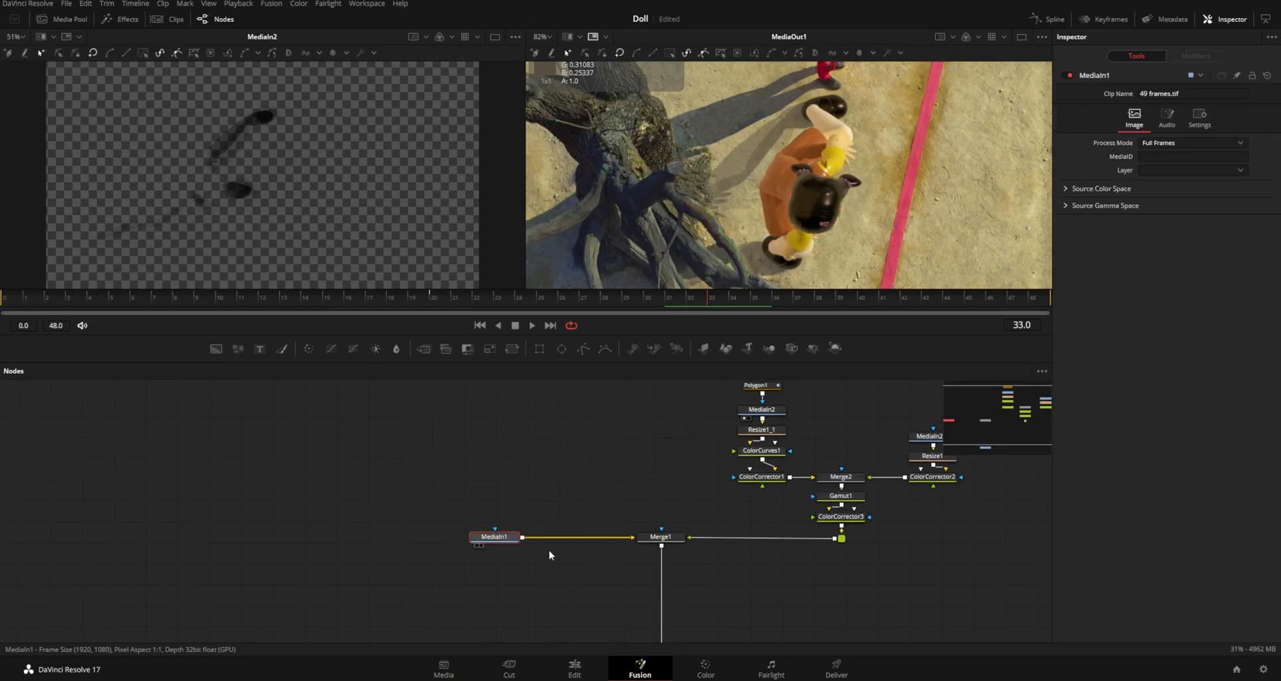
Return to the Edit page, review the 49 frames.tif clip around 01:00:35:23 and expand its Dynamic Zoom settings
{"action": "left_click", "coordinate": [575, 667]}
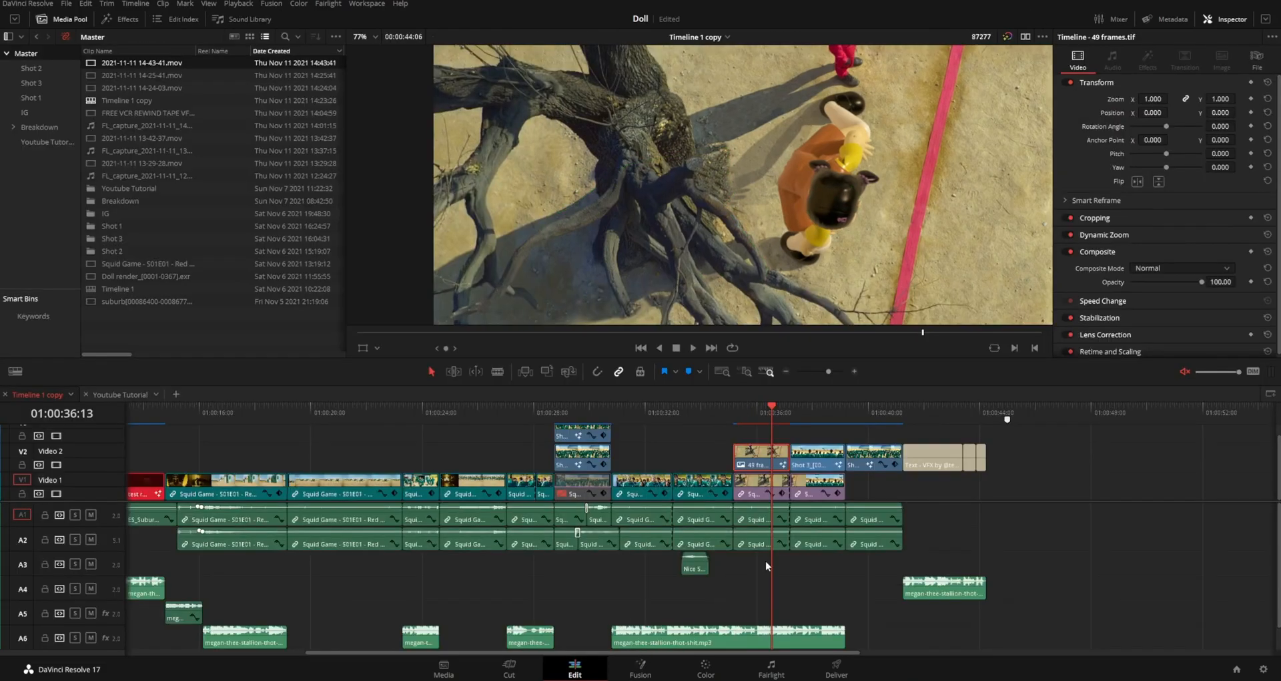
{"action": "left_click_drag", "start_coordinate": [747, 410], "coordinate": [754, 411]}
{"action": "left_click", "coordinate": [1104, 235]}
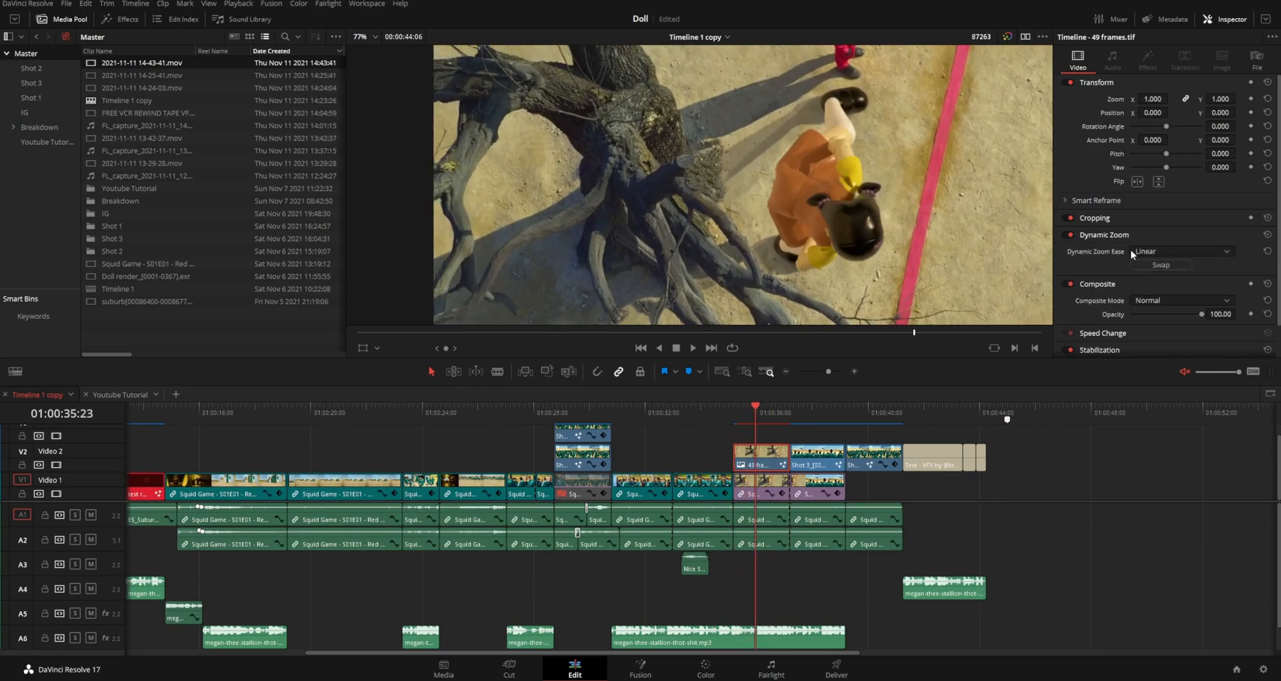
{"action": "mouse_move", "coordinate": [754, 406]}
{"action": "left_mouse_down"}
{"action": "mouse_move", "coordinate": [779, 415]}
{"action": "mouse_move", "coordinate": [758, 419]}
{"action": "left_mouse_up"}
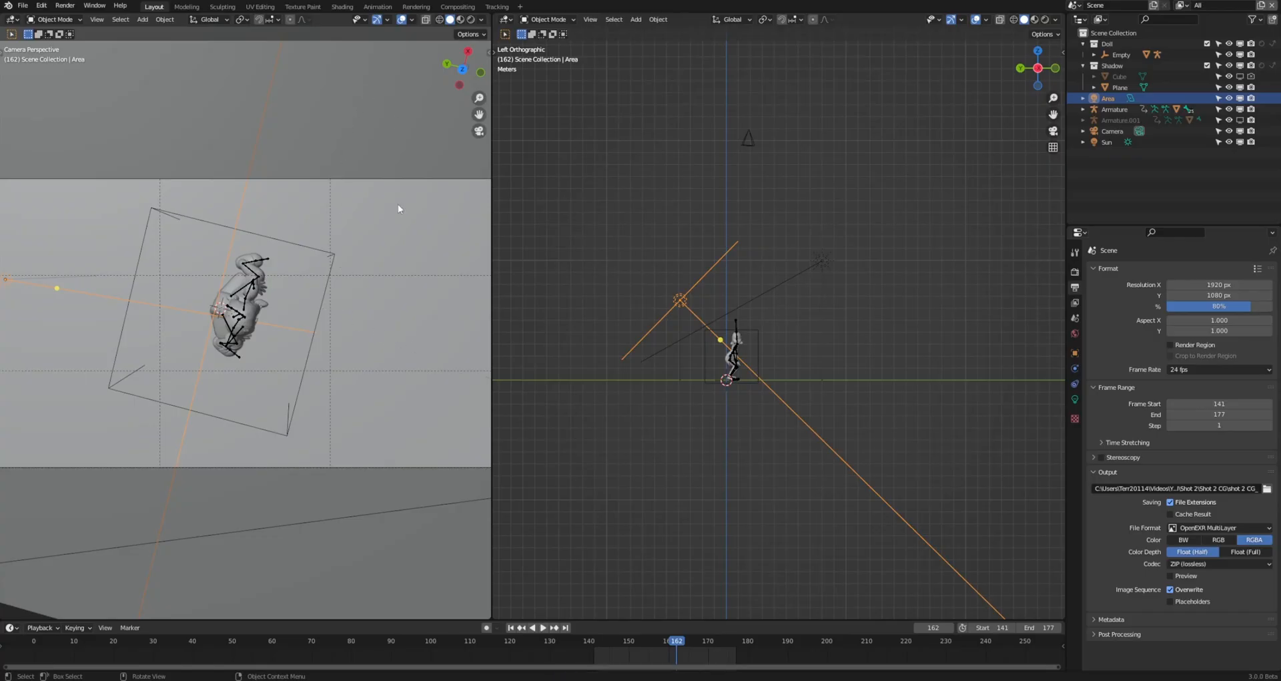
Switch to the Blender scene and select the Sun light and the Area light to inspect their placement around the doll
{"action": "middle_click_drag", "start_coordinate": [765, 405], "coordinate": [787, 379]}
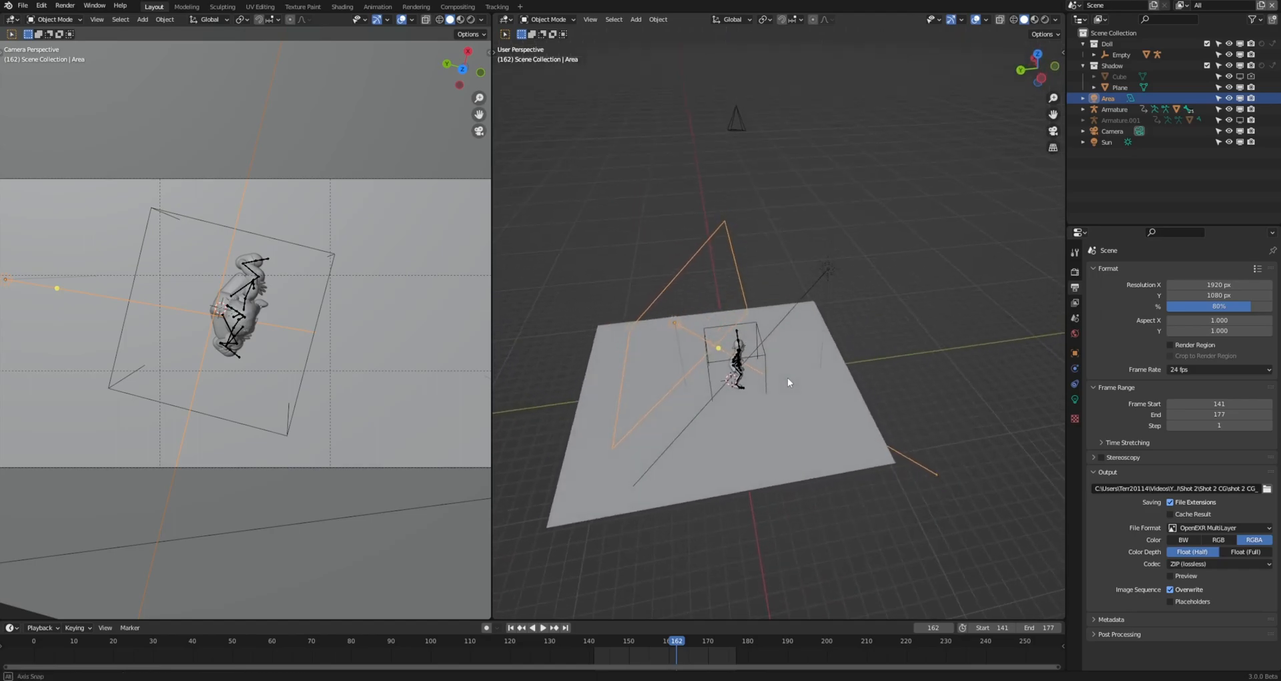
{"action": "left_click", "coordinate": [826, 276]}
{"action": "middle_click_drag", "start_coordinate": [827, 311], "coordinate": [790, 314]}
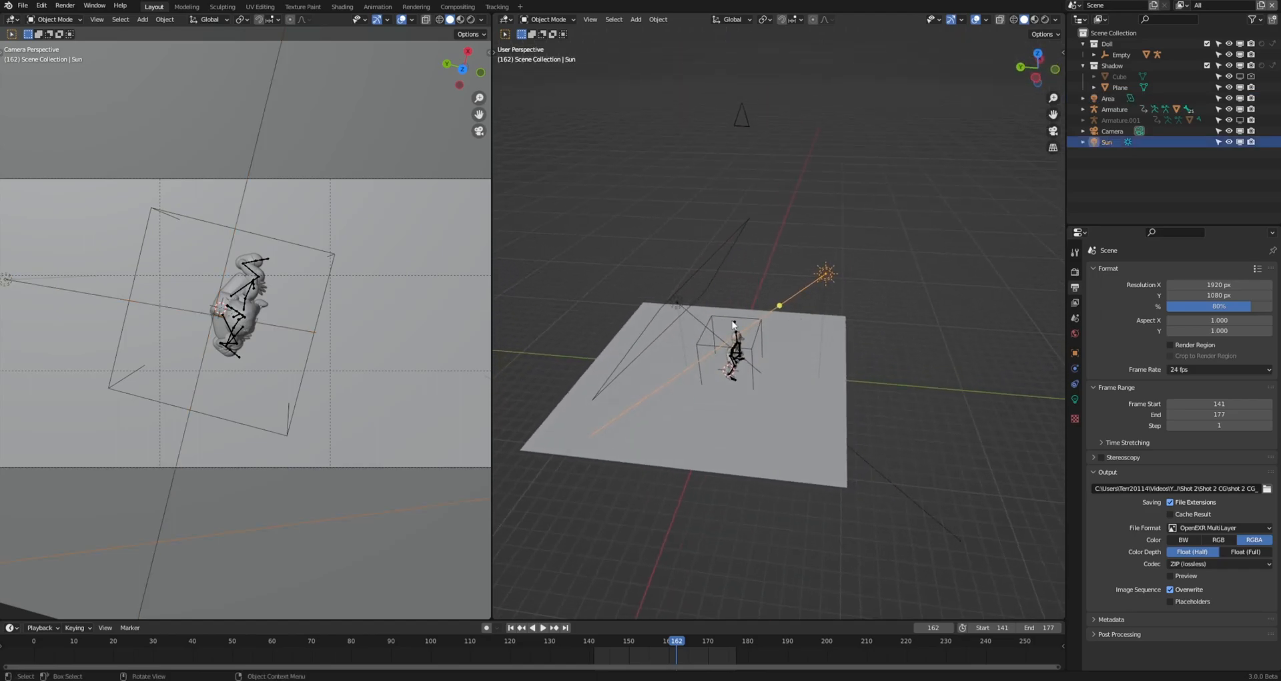
{"action": "left_click", "coordinate": [680, 307]}
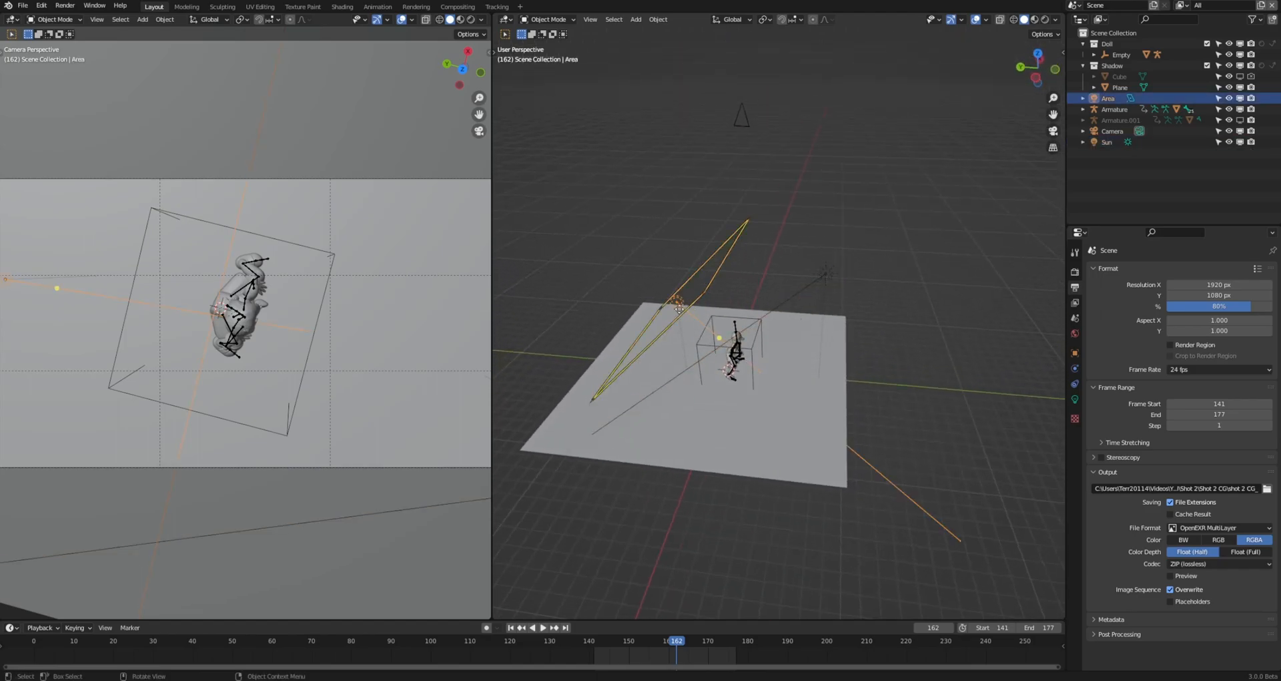
Show the camera view in rendered shading with the doll centred, and keep the Area light as the active object
{"action": "left_click", "coordinate": [471, 20]}
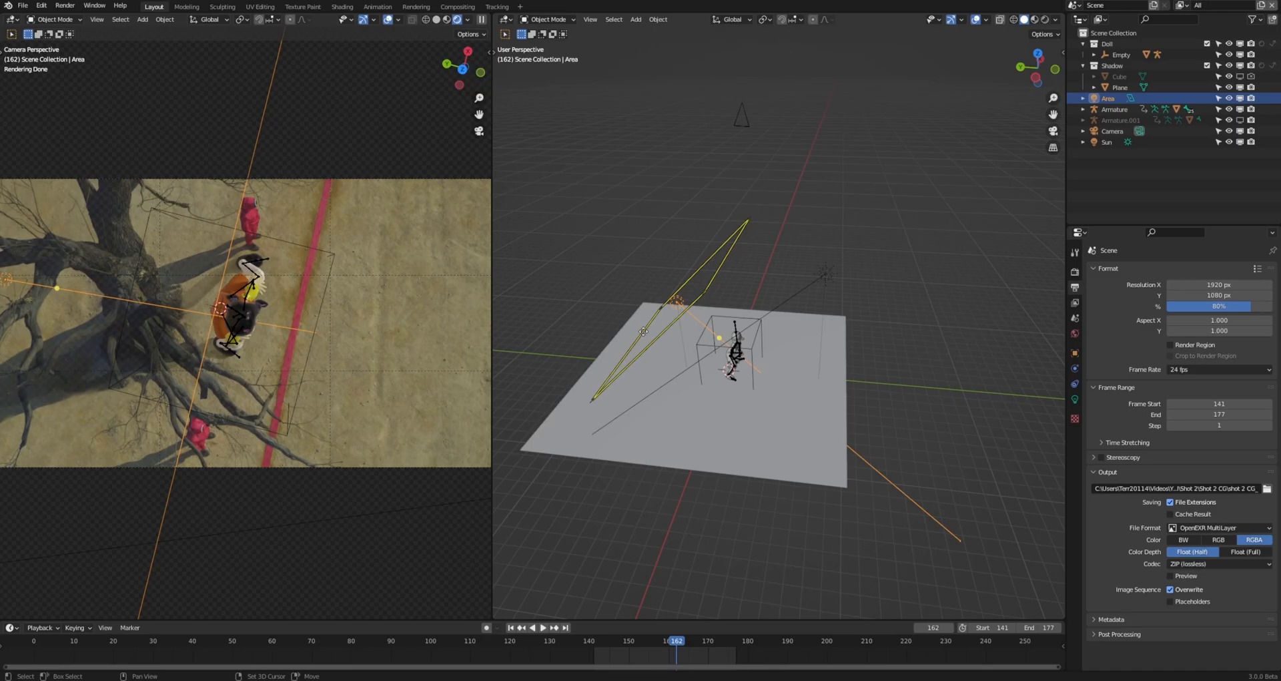
{"action": "middle_click_drag", "start_coordinate": [660, 324], "coordinate": [726, 327], "text": "shift"}
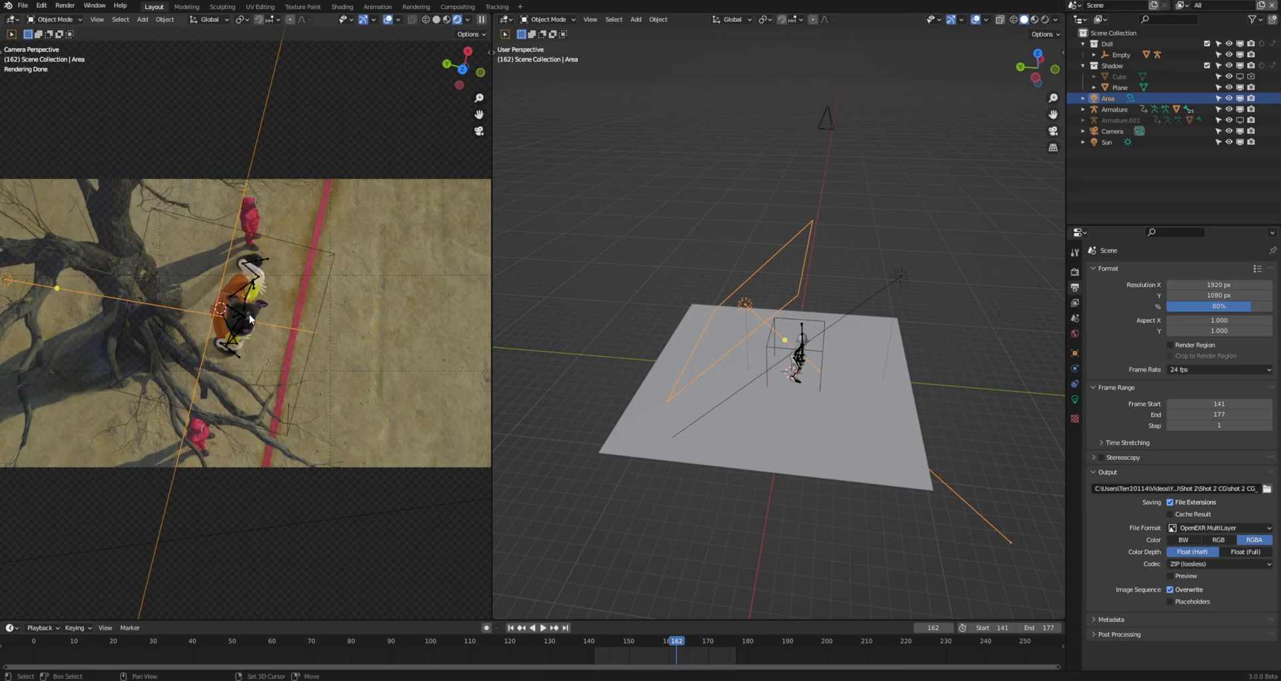
{"action": "middle_click_drag", "start_coordinate": [247, 318], "coordinate": [321, 287], "text": "shift"}
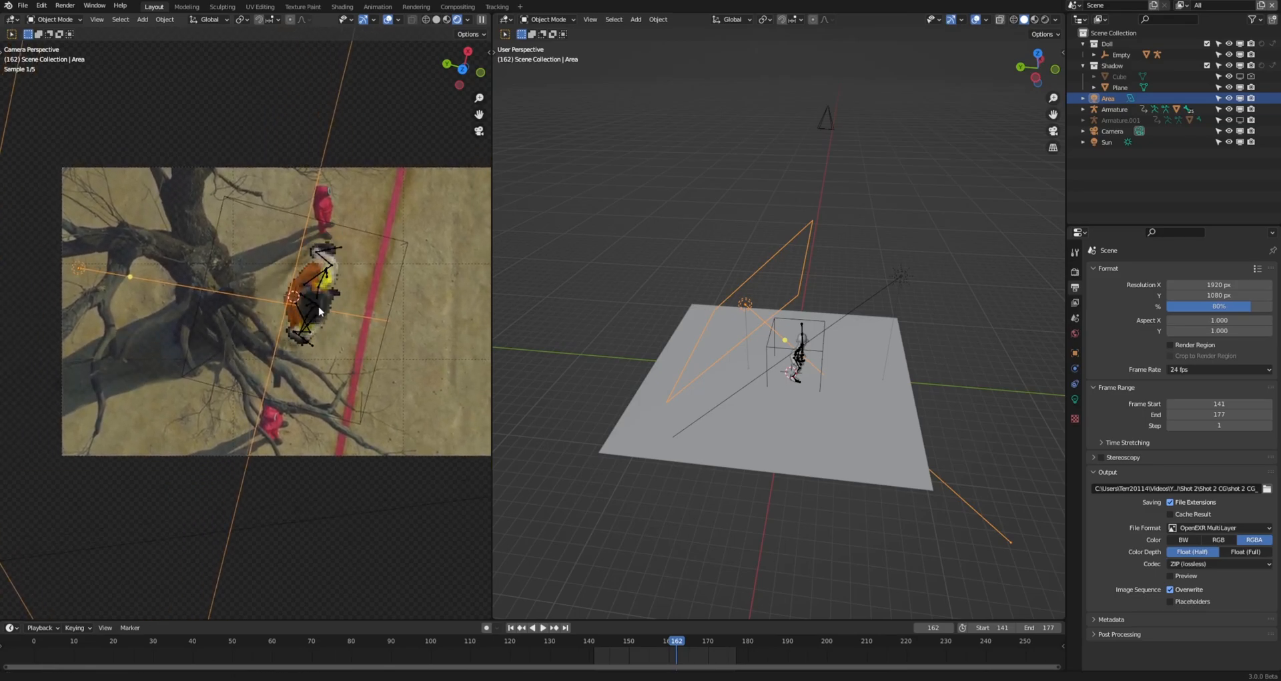
{"action": "left_click", "coordinate": [748, 311]}
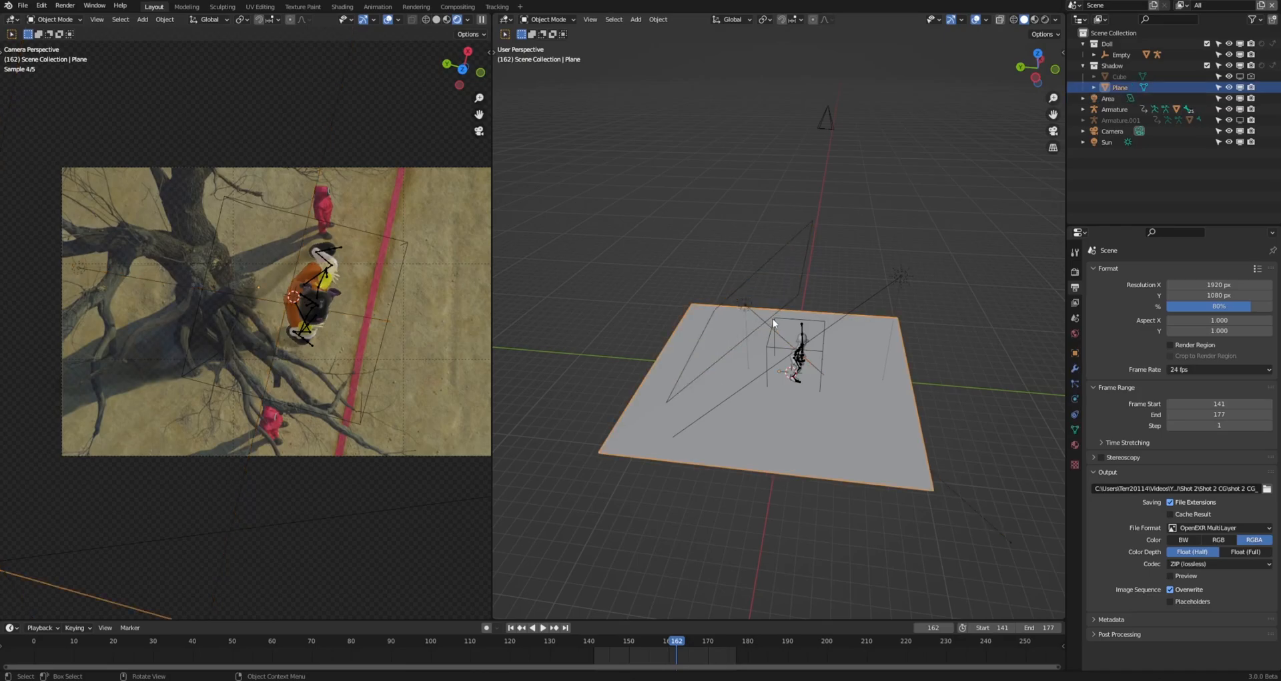
{"action": "left_click", "coordinate": [759, 306], "text": "shift"}
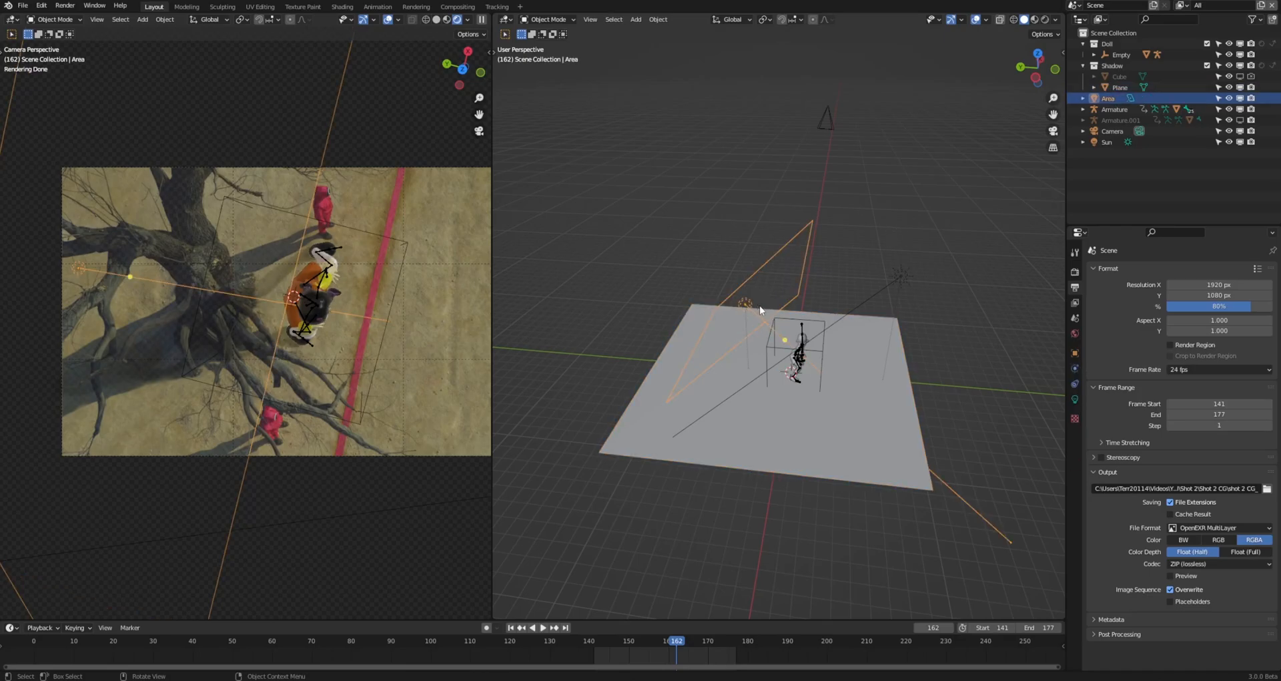
Hide the Area light and the Sun light in the viewport
{"action": "left_click", "coordinate": [1227, 98]}
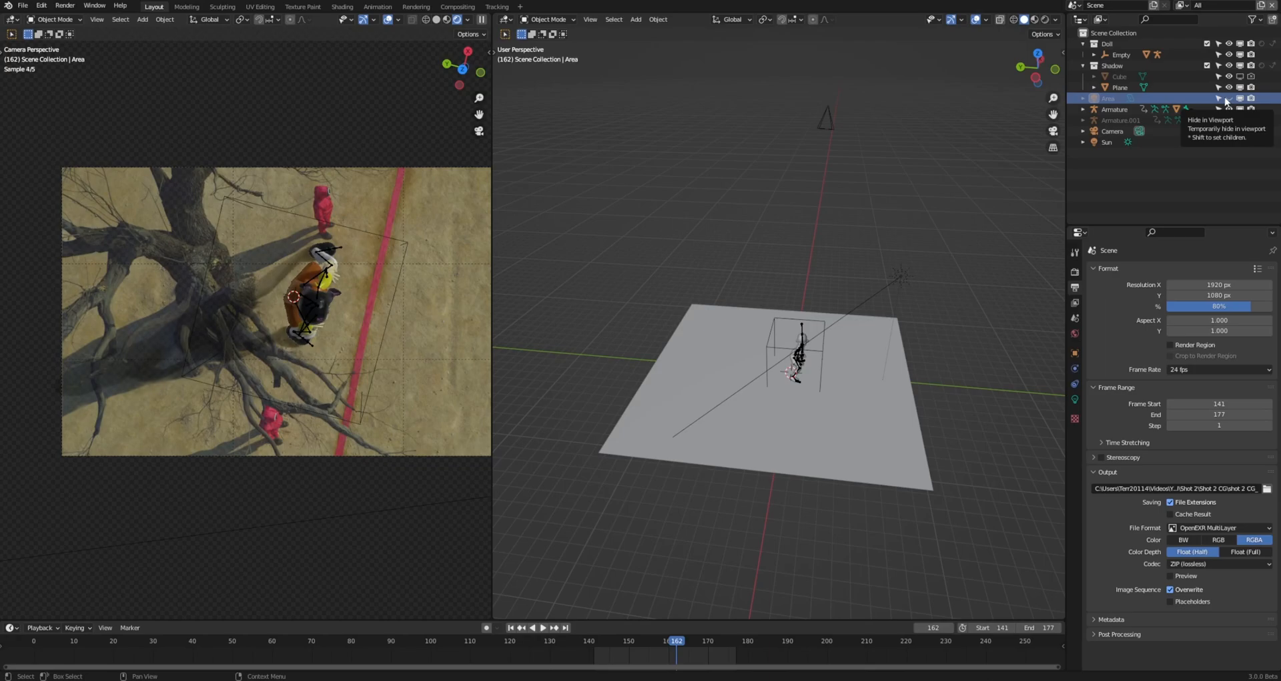
{"action": "left_click", "coordinate": [902, 286]}
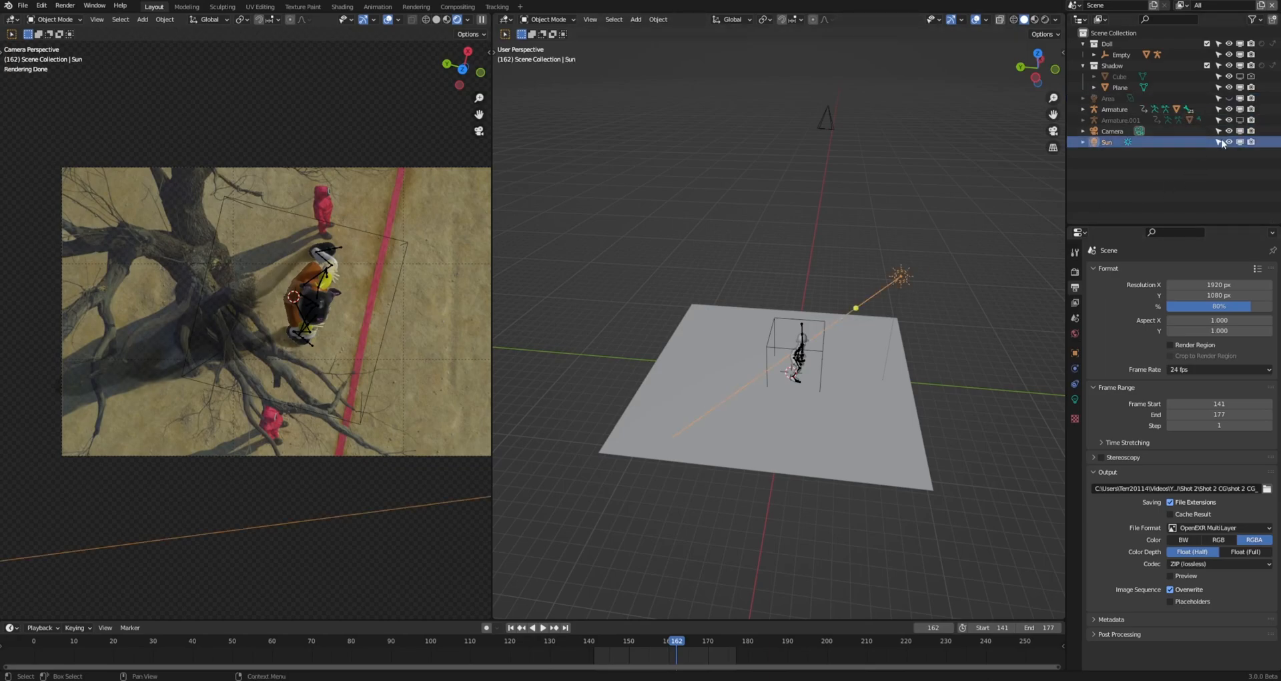
{"action": "left_click", "coordinate": [1228, 142]}
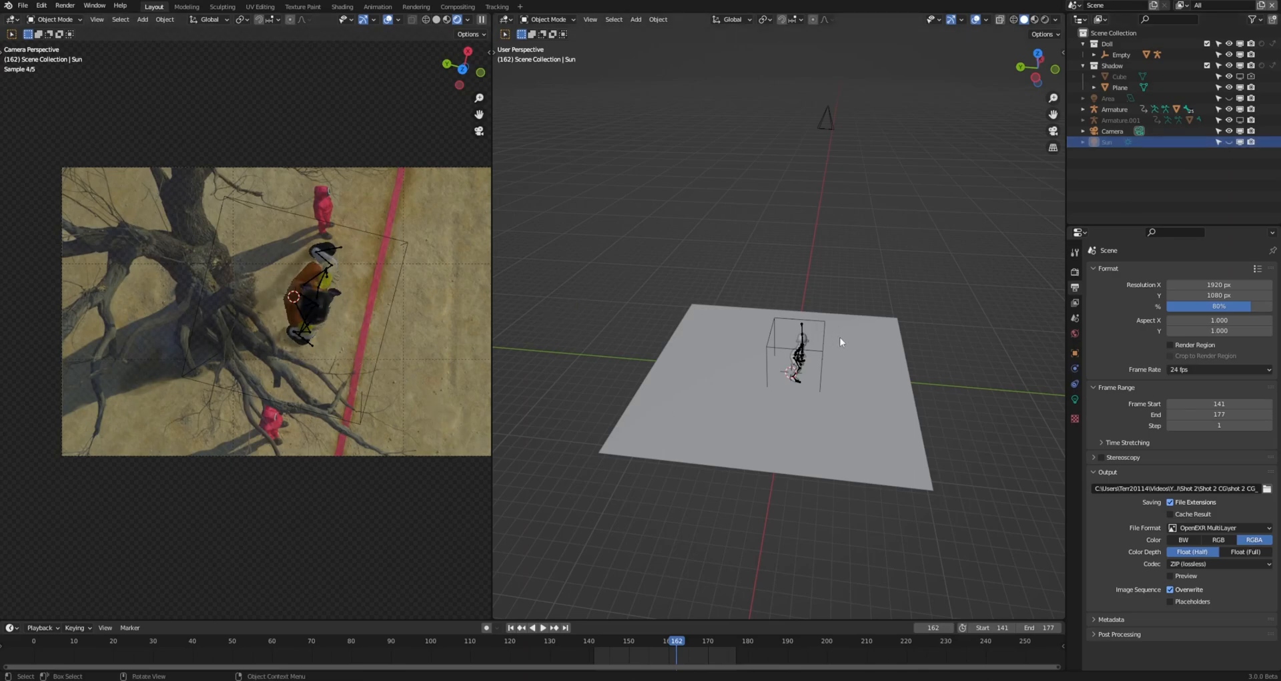
In the Shadow view layer, turn off Cast Shadow for both the Sun light and the Area light
{"action": "left_click", "coordinate": [1074, 333]}
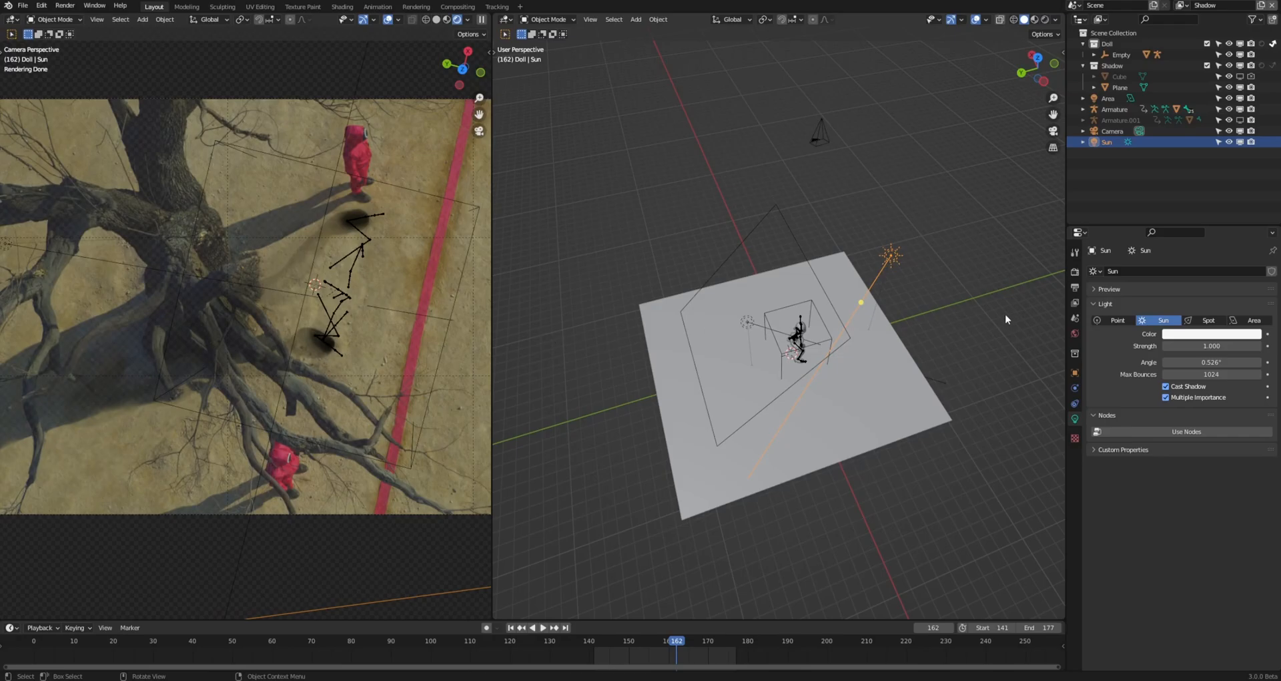
{"action": "left_click", "coordinate": [1166, 387]}
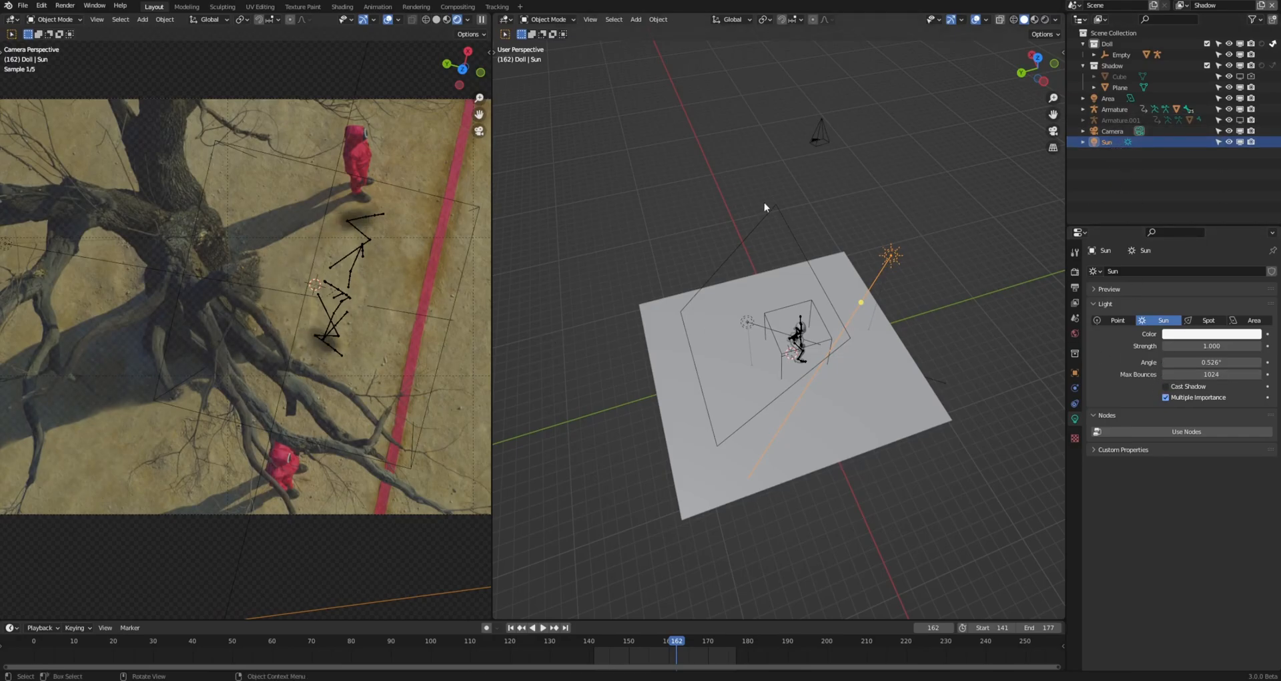
{"action": "left_click", "coordinate": [778, 211]}
{"action": "left_click", "coordinate": [1166, 398]}
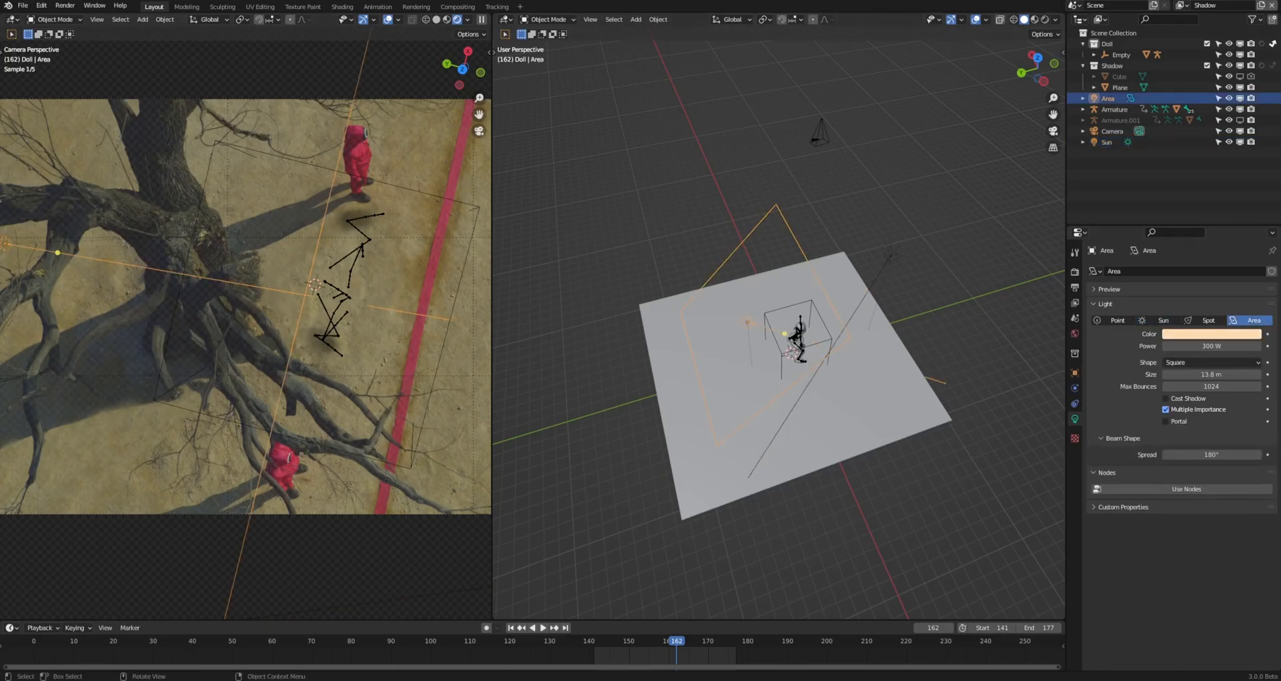
Set the perspective viewport to rendered shading and examine the contact shadow beneath the doll from several angles
{"action": "left_click", "coordinate": [1045, 19]}
{"action": "scroll", "coordinate": [811, 409], "scroll_direction": "up", "scroll_amount": 5}
{"action": "middle_click_drag", "start_coordinate": [791, 422], "coordinate": [848, 409]}
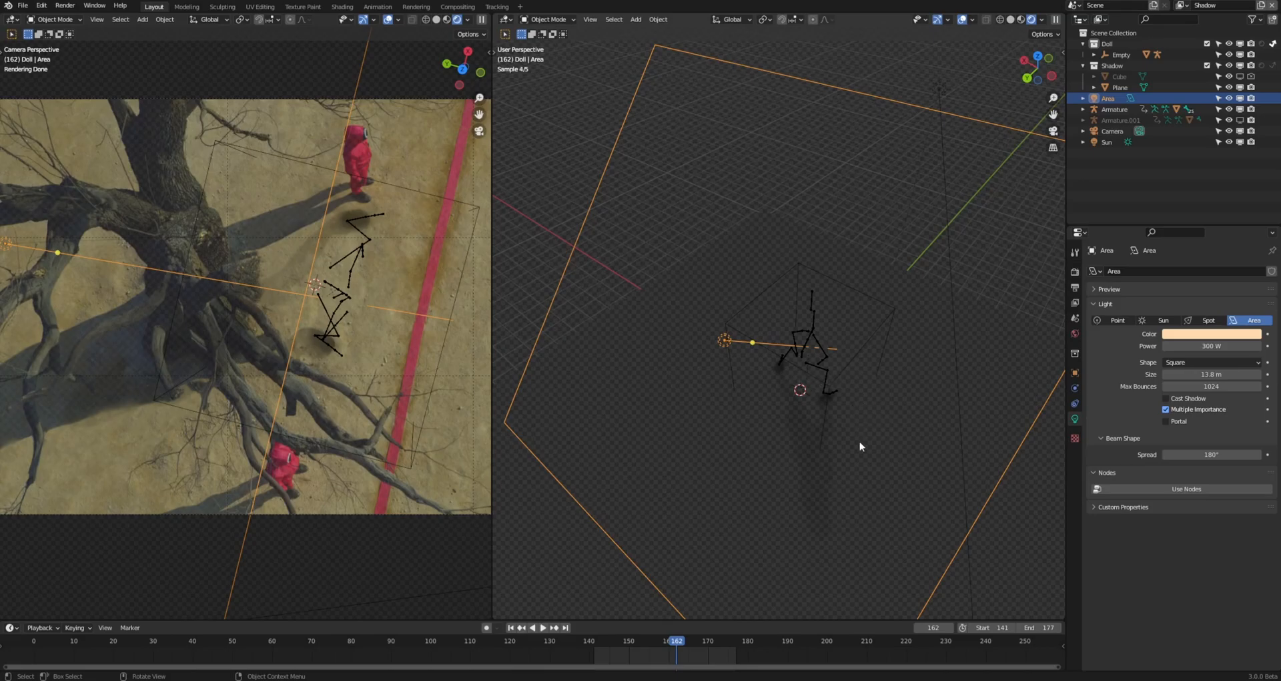
{"action": "middle_click_drag", "start_coordinate": [877, 410], "coordinate": [830, 375]}
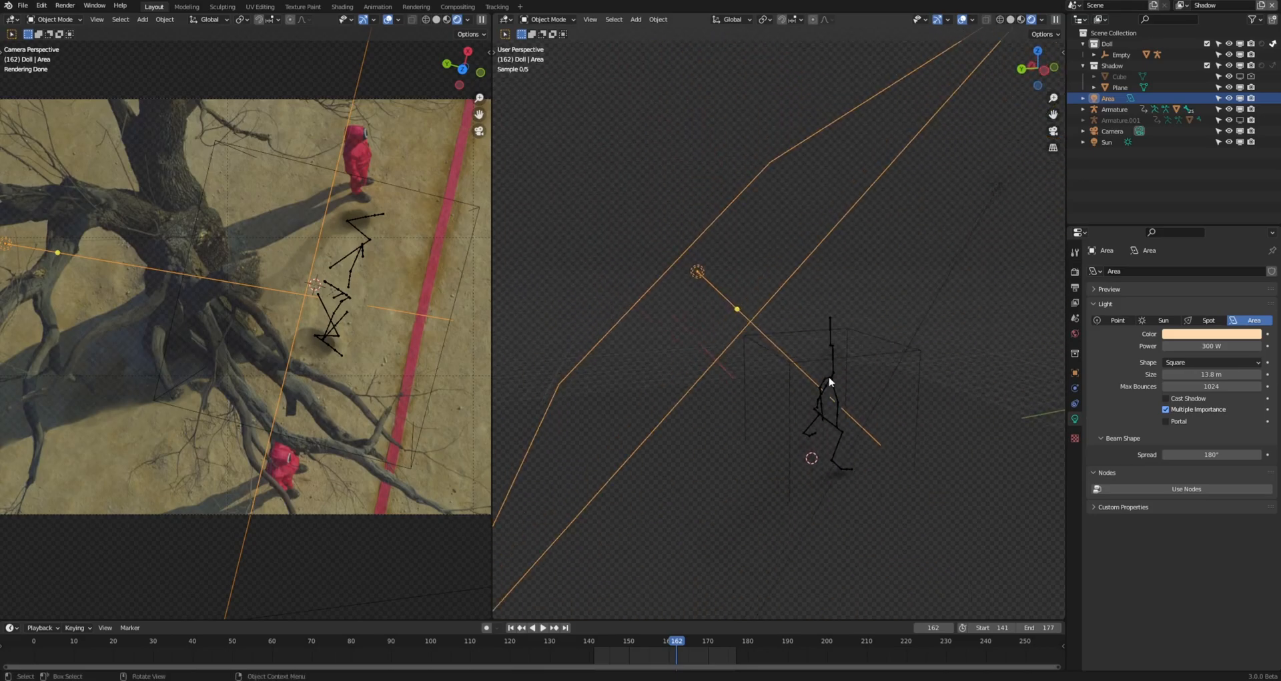